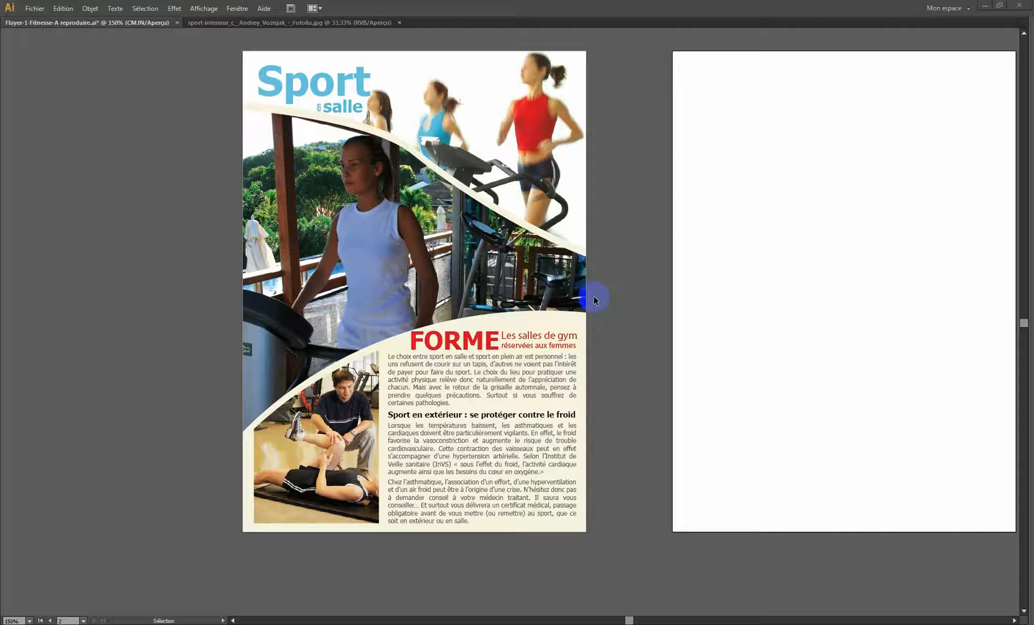
Step: Start a new document and name it "Flayer Sport en salle"
{"action": "key", "text": "a"}
{"action": "key", "text": "v"}
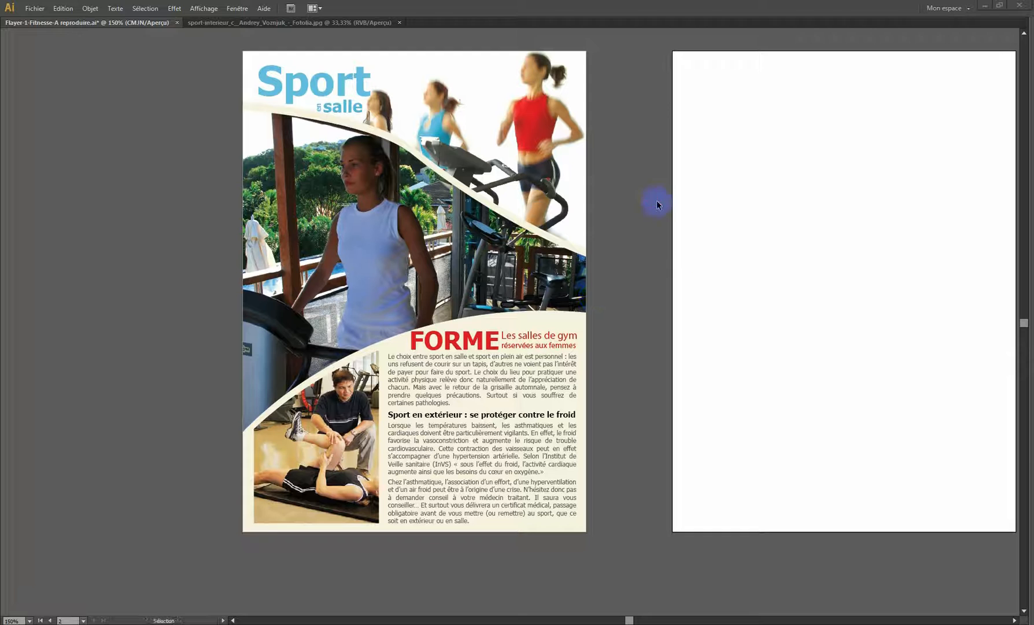
{"action": "left_click", "coordinate": [34, 8]}
{"action": "left_click", "coordinate": [40, 19]}
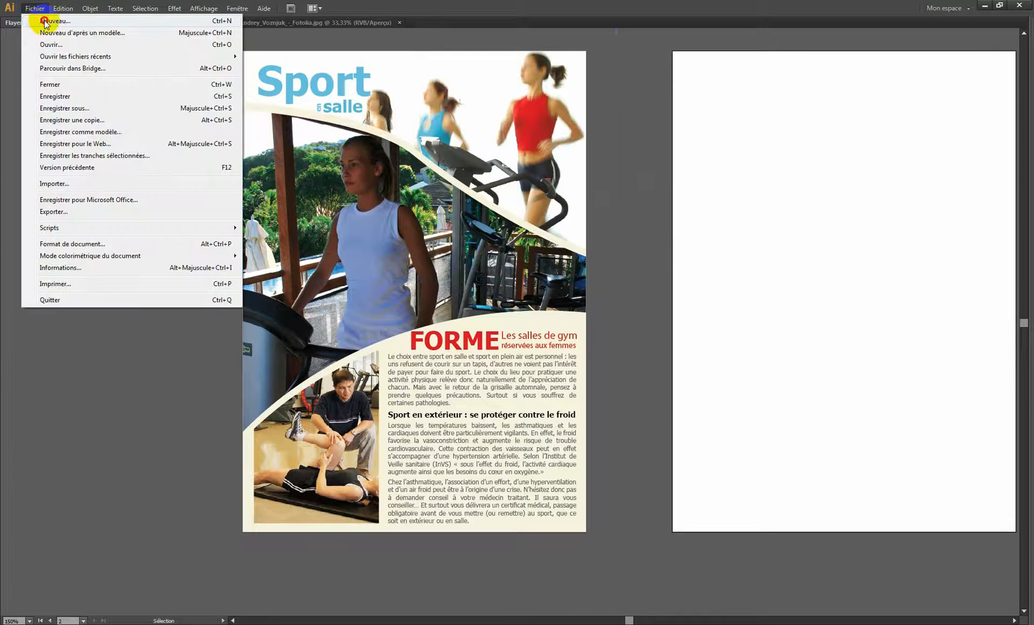
{"action": "left_click", "coordinate": [463, 107]}
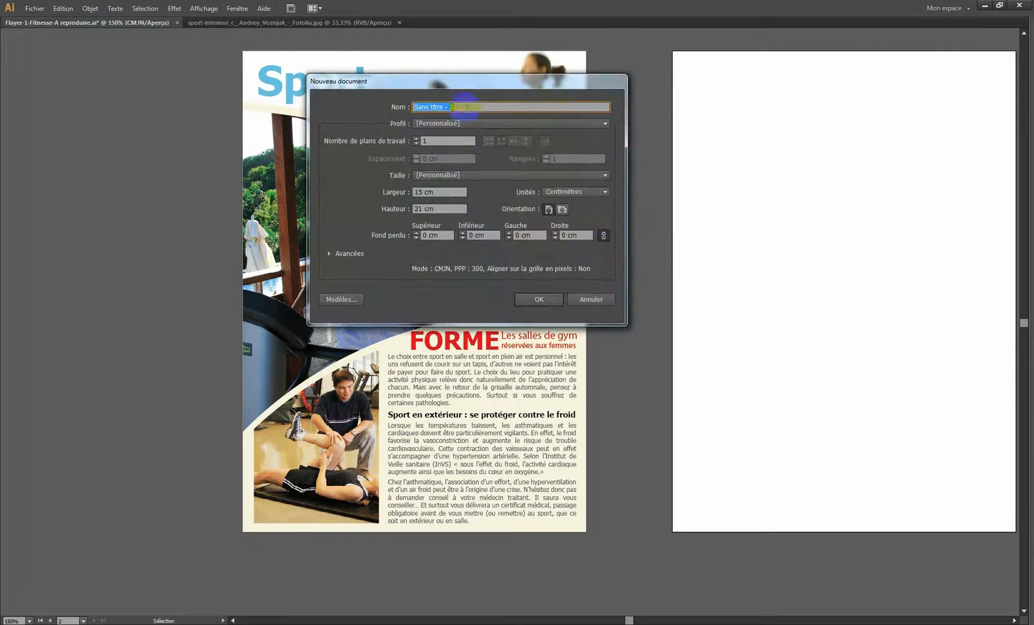
{"action": "left_click_drag", "start_coordinate": [428, 82], "coordinate": [641, 178]}
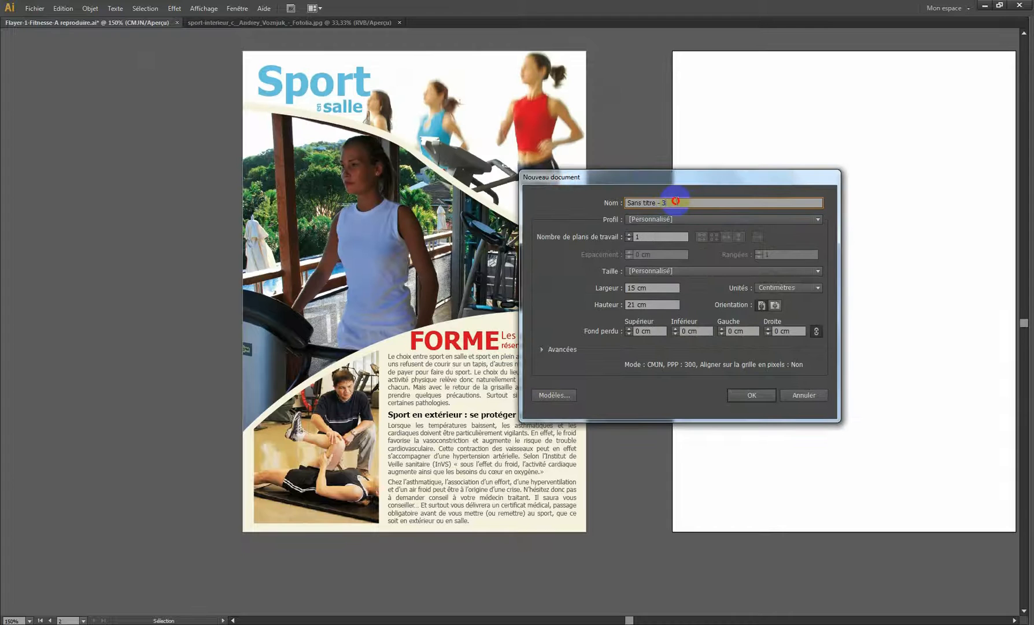
{"action": "double_click", "coordinate": [703, 203]}
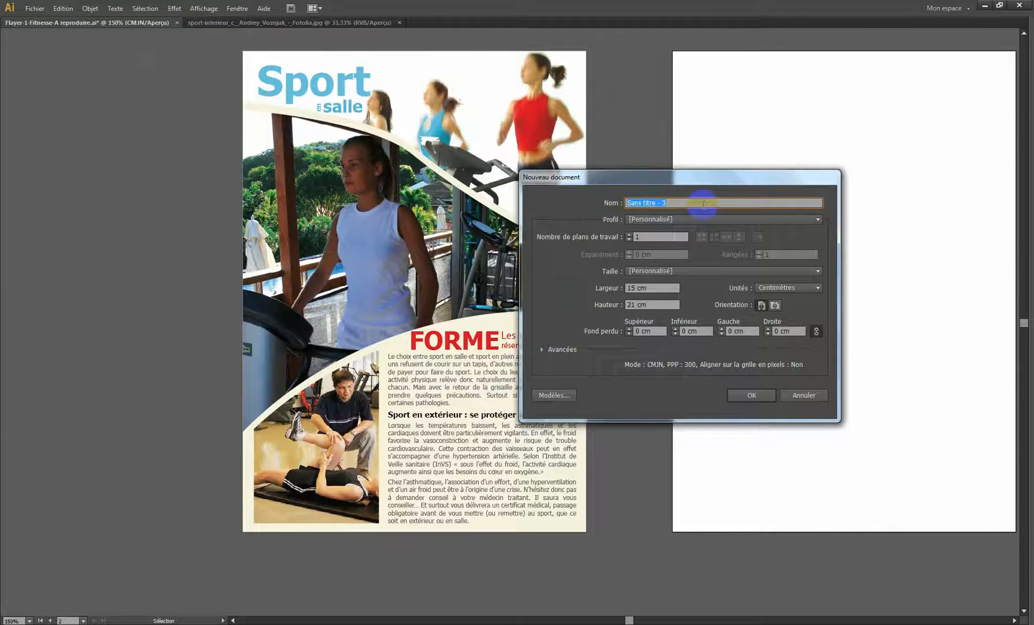
{"action": "type", "text": "Flayer Sport en salle"}
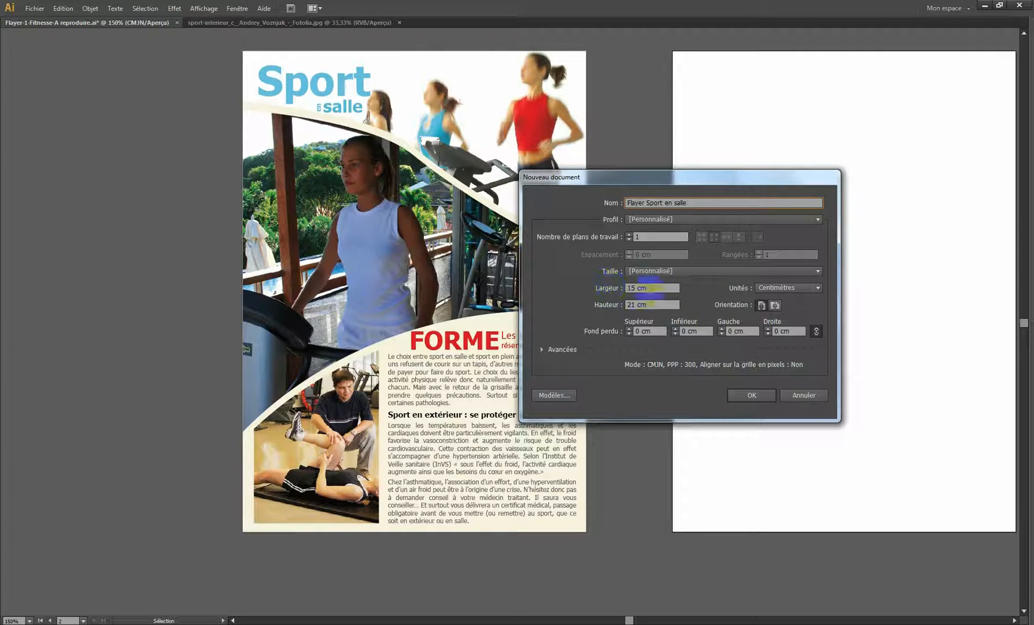
Step: Set the new document's units to millimetres
{"action": "left_click", "coordinate": [649, 288]}
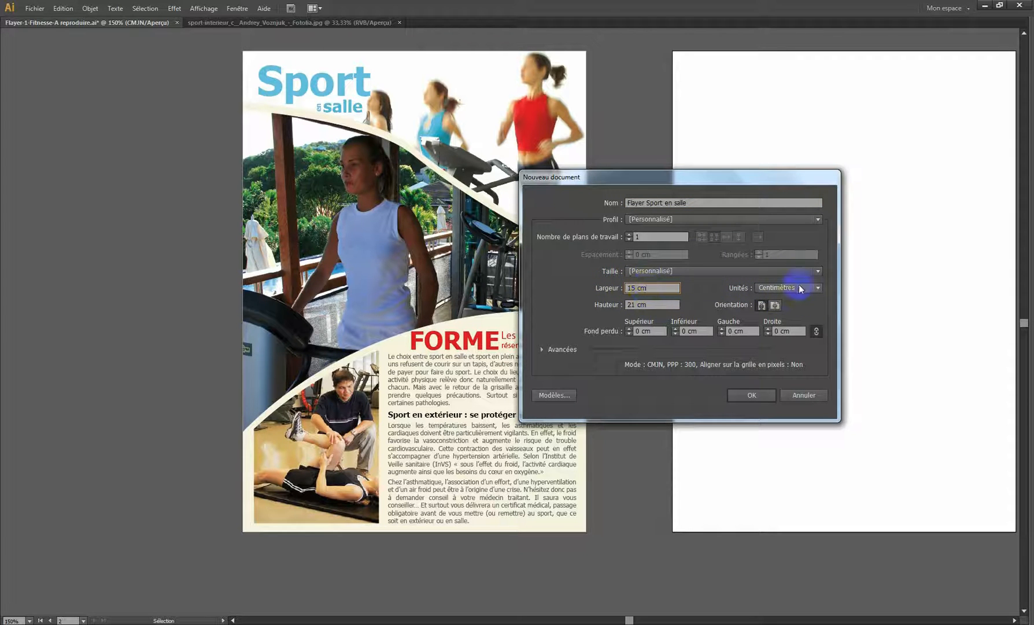
{"action": "left_click", "coordinate": [802, 293]}
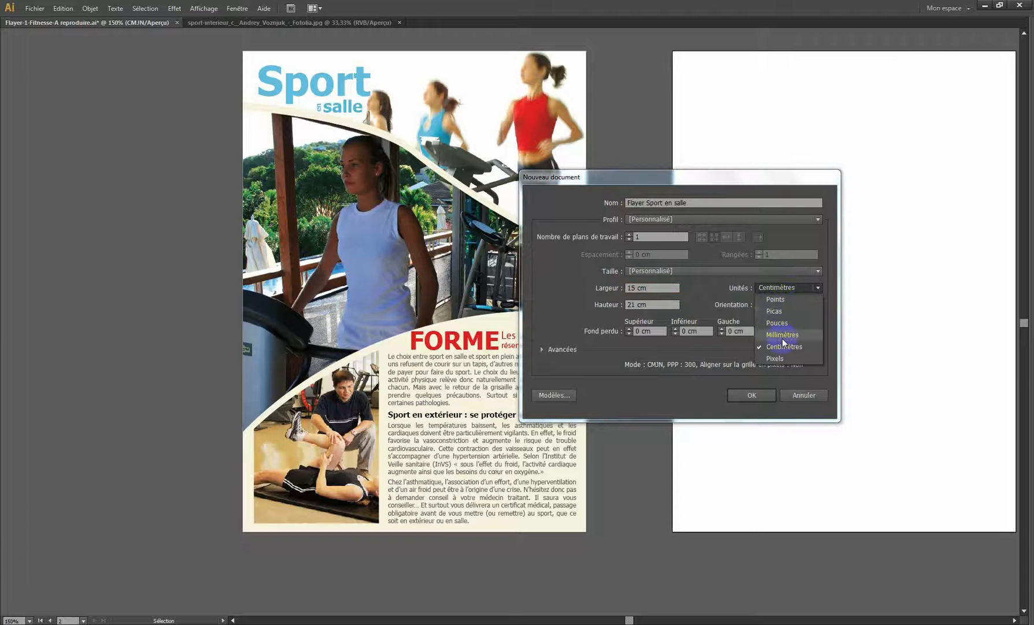
{"action": "left_click", "coordinate": [786, 348]}
{"action": "left_click", "coordinate": [782, 288]}
{"action": "left_click", "coordinate": [787, 339]}
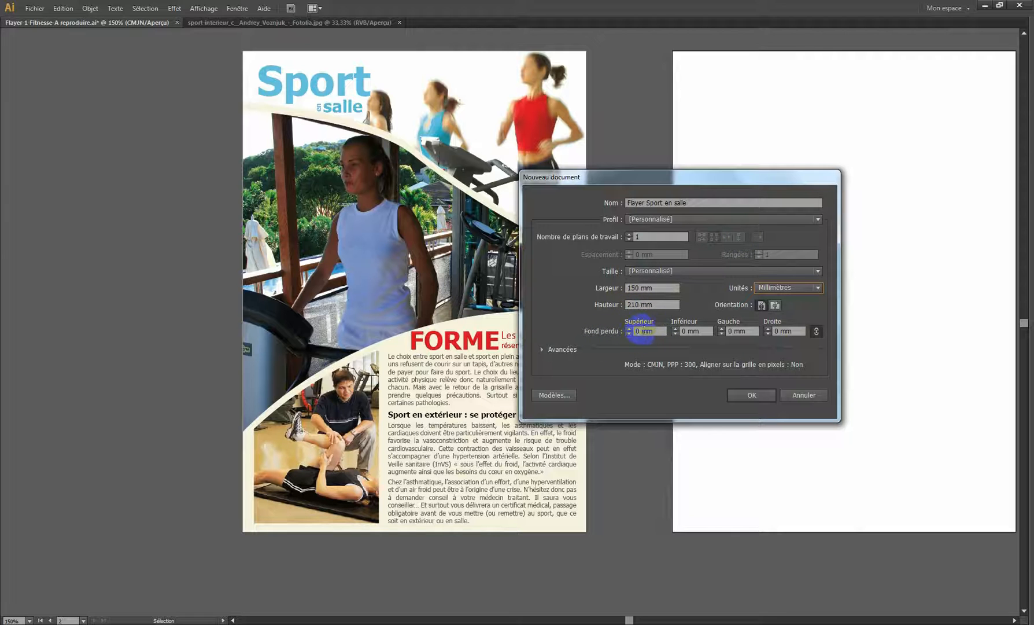
Step: Set a 3 mm bleed on all four sides and create the document
{"action": "left_click", "coordinate": [636, 331]}
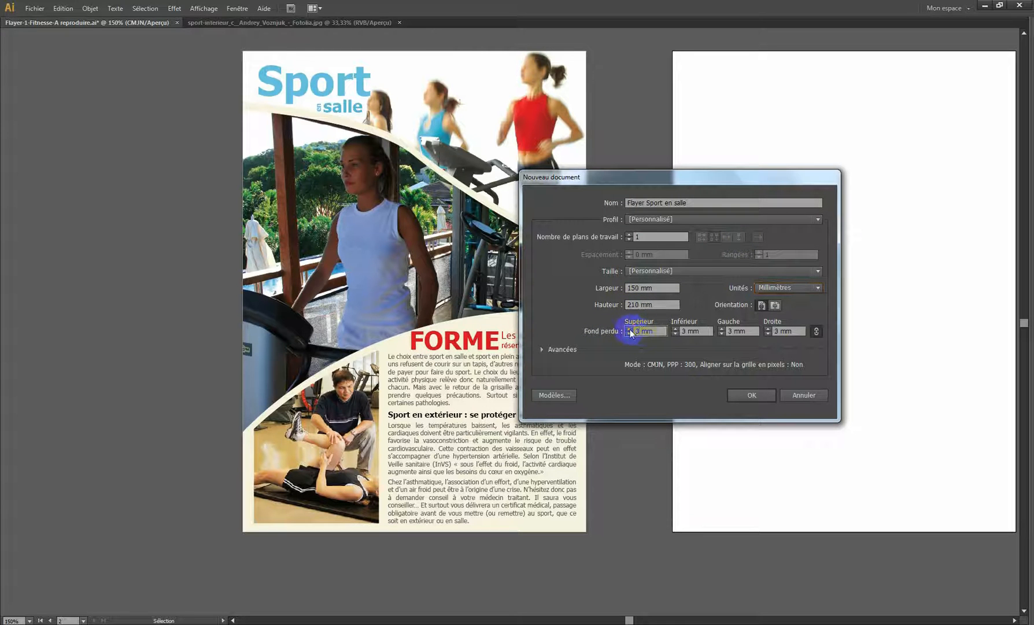
{"action": "left_click", "coordinate": [691, 331]}
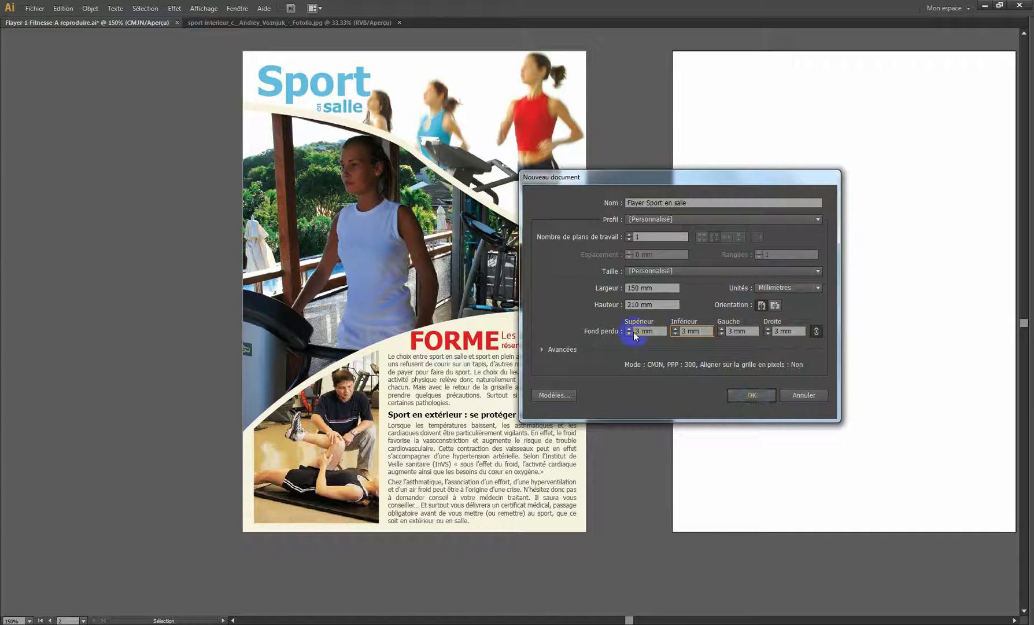
{"action": "left_click", "coordinate": [752, 396]}
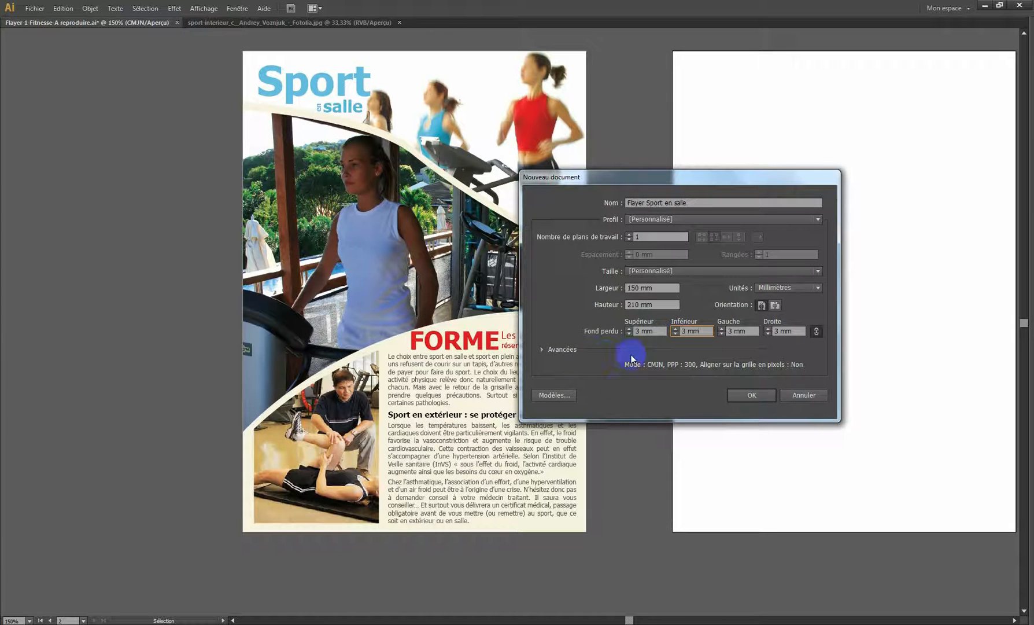
{"action": "left_click", "coordinate": [748, 394]}
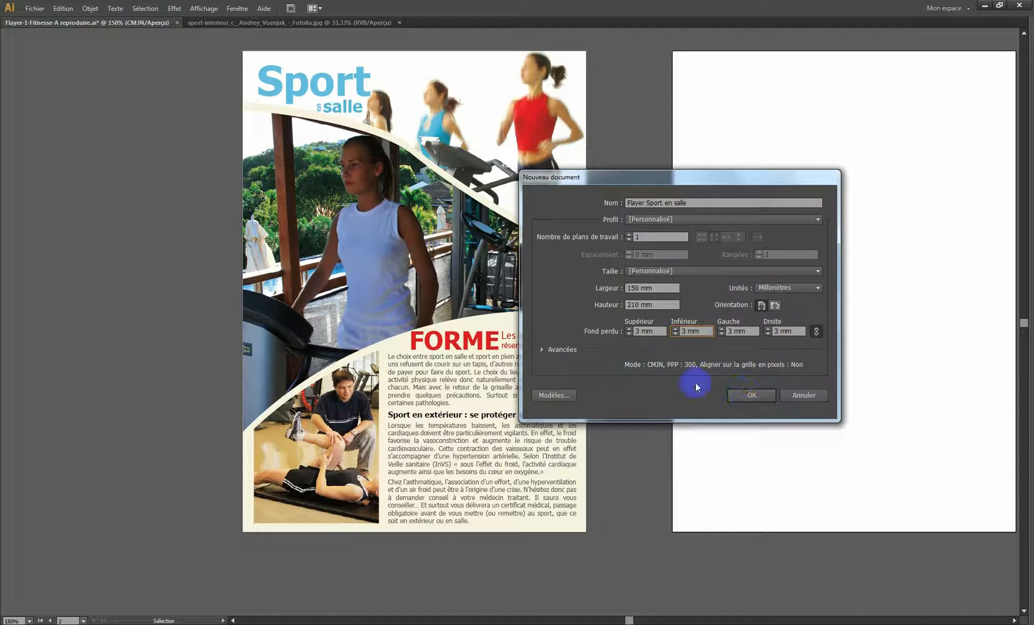
{"action": "left_click", "coordinate": [745, 397]}
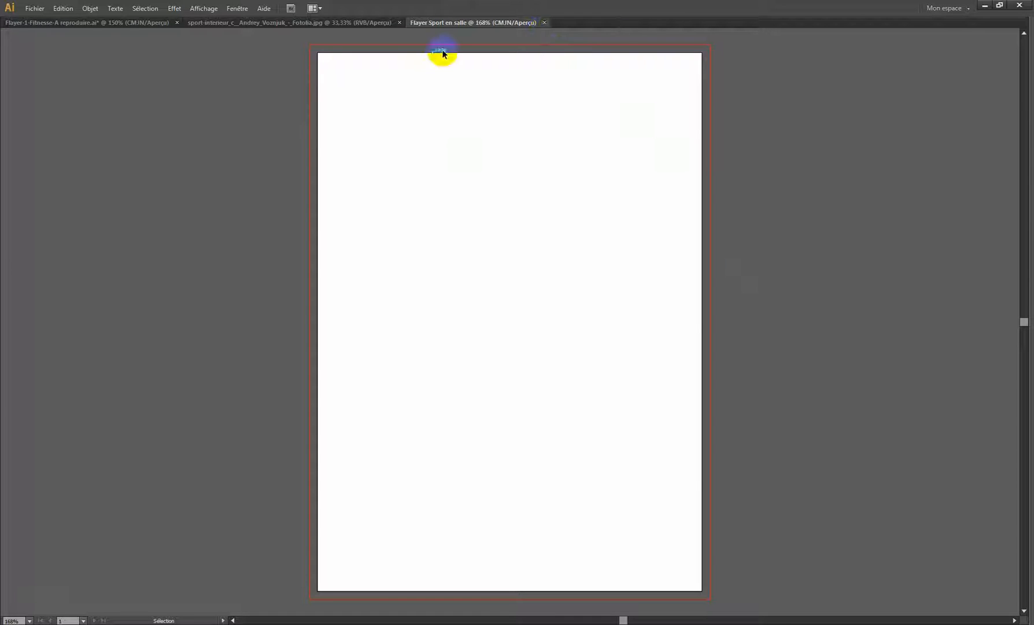
Step: Select and copy the finished flyer together with its three source photos in the document Flayer-1-Fitnesse-A reproduire.ai
{"action": "left_click", "coordinate": [266, 22]}
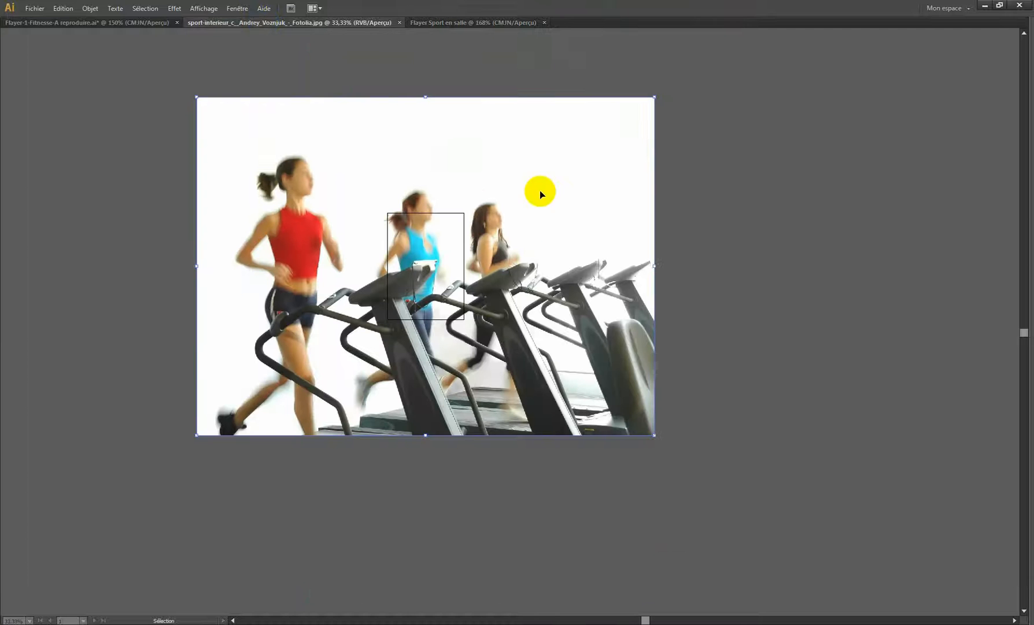
{"action": "left_click", "coordinate": [142, 23]}
{"action": "key", "text": "z"}
{"action": "left_click", "coordinate": [494, 231], "text": "alt"}
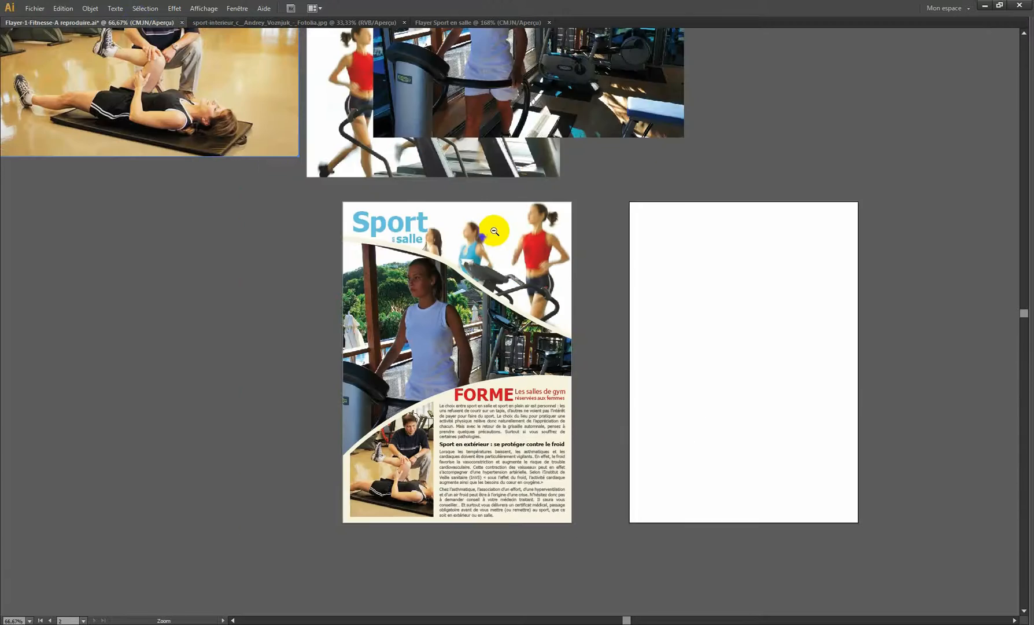
{"action": "left_click", "coordinate": [495, 230], "text": "alt"}
{"action": "left_click", "coordinate": [510, 263], "text": "alt"}
{"action": "key", "text": "v"}
{"action": "left_click", "coordinate": [183, 123]}
{"action": "left_click_drag", "start_coordinate": [183, 122], "coordinate": [683, 549]}
{"action": "key", "text": "a"}
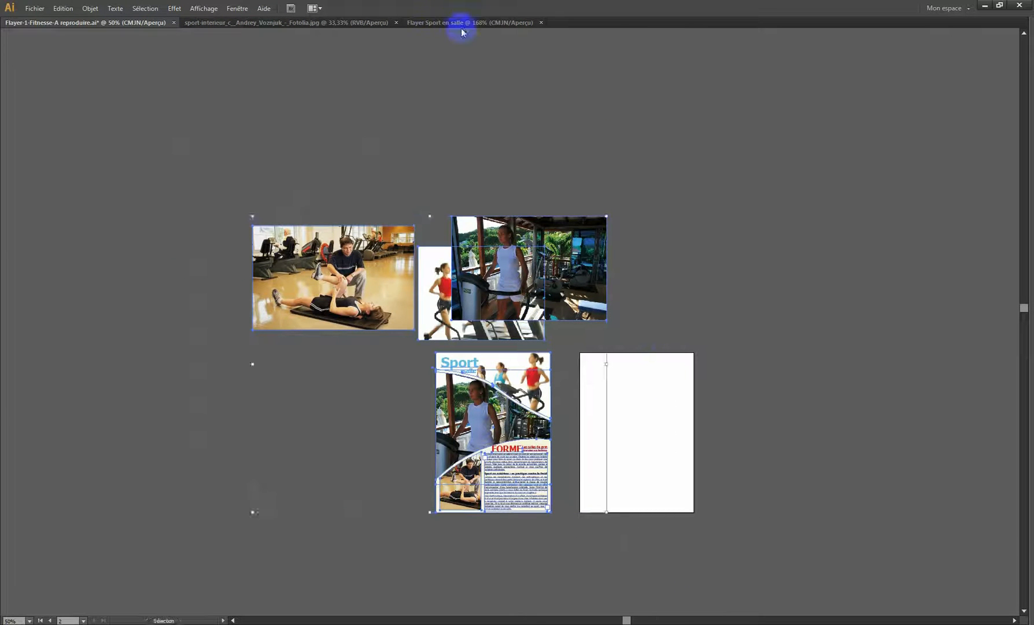
Step: Paste the copied artwork into the Flayer Sport en salle document and move it up so the source photos sit above the artboard
{"action": "left_click", "coordinate": [461, 23]}
{"action": "key", "text": "ctrl+v"}
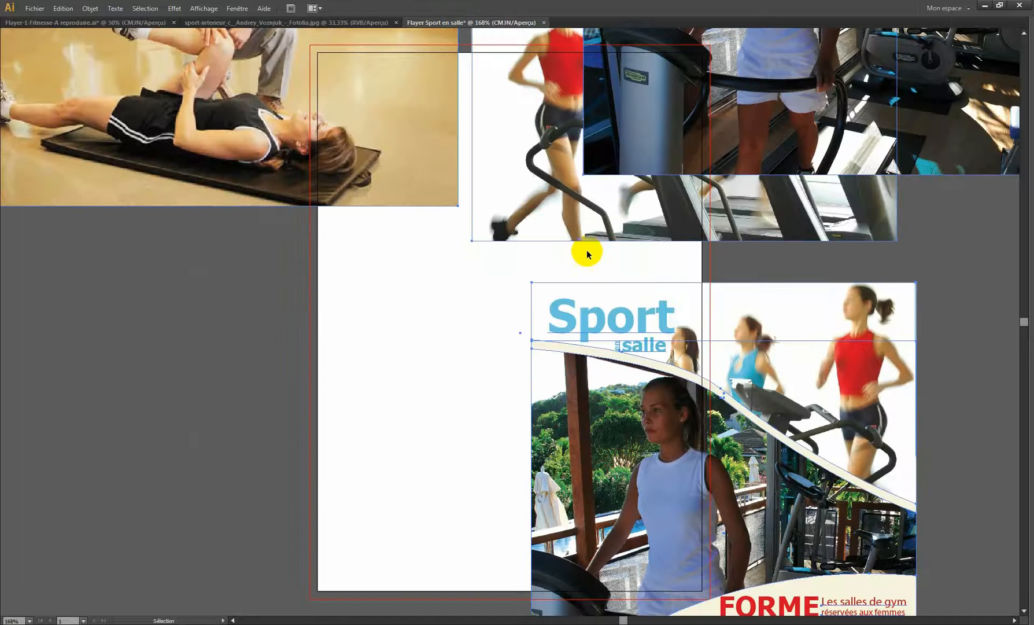
{"action": "key", "text": "z"}
{"action": "left_click", "coordinate": [586, 269], "text": "alt"}
{"action": "left_click", "coordinate": [586, 269], "text": "alt"}
{"action": "left_click", "coordinate": [586, 269], "text": "alt"}
{"action": "left_click", "coordinate": [584, 270], "text": "alt"}
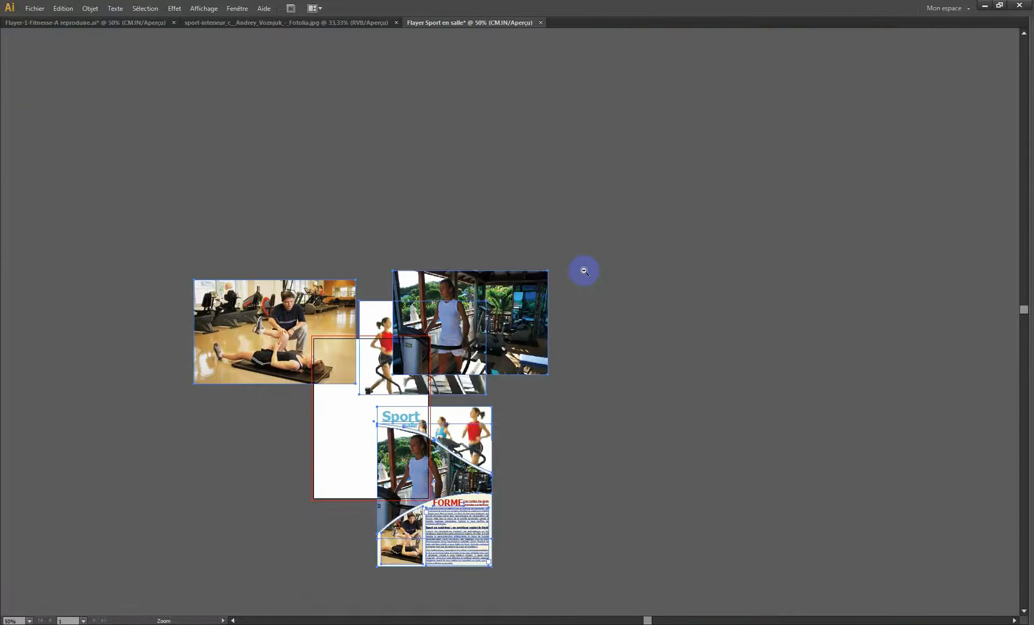
{"action": "left_click_drag", "start_coordinate": [420, 307], "coordinate": [560, 232]}
{"action": "key", "text": "v"}
{"action": "left_click_drag", "start_coordinate": [458, 207], "coordinate": [416, 103]}
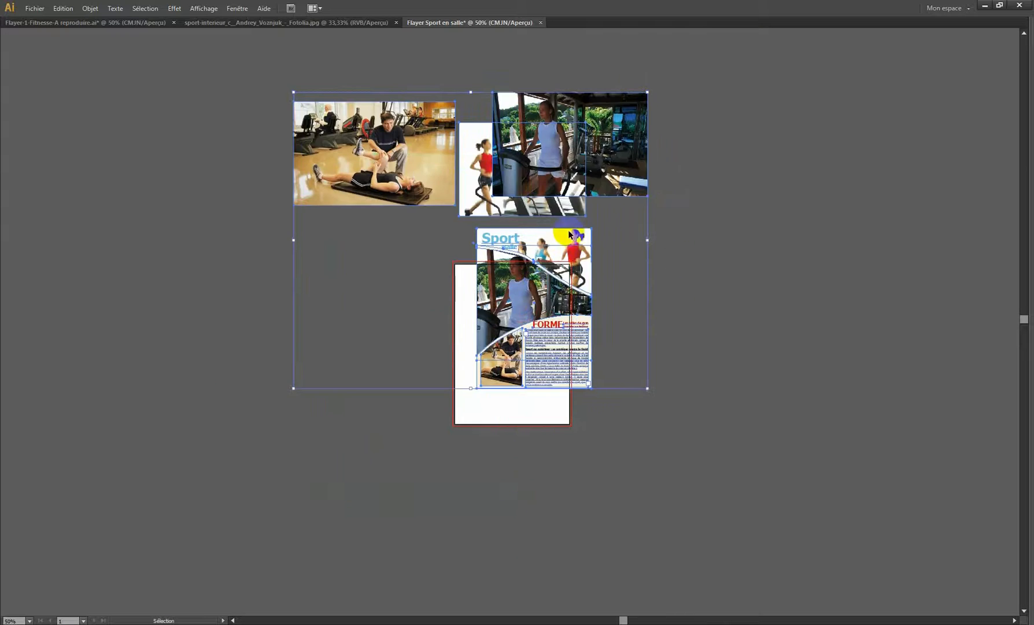
Step: Select only the flyer composition and move it onto the artboard, leaving the three source photos above it
{"action": "left_click", "coordinate": [755, 263]}
{"action": "left_click_drag", "start_coordinate": [446, 228], "coordinate": [681, 433]}
{"action": "left_click_drag", "start_coordinate": [504, 234], "coordinate": [479, 269]}
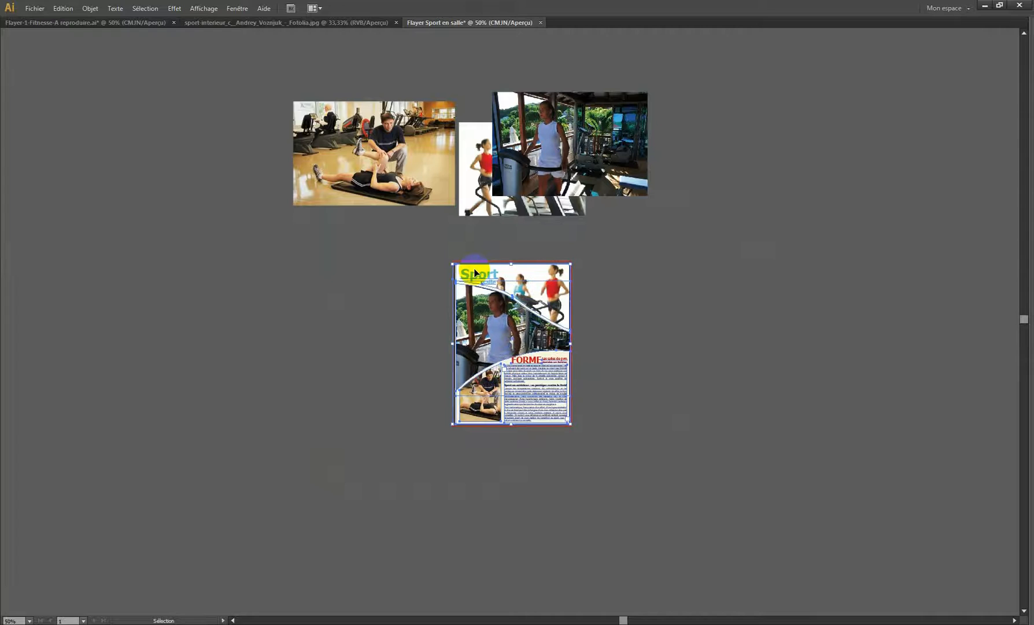
{"action": "key", "text": "ctrl+space"}
{"action": "left_click", "coordinate": [501, 264]}
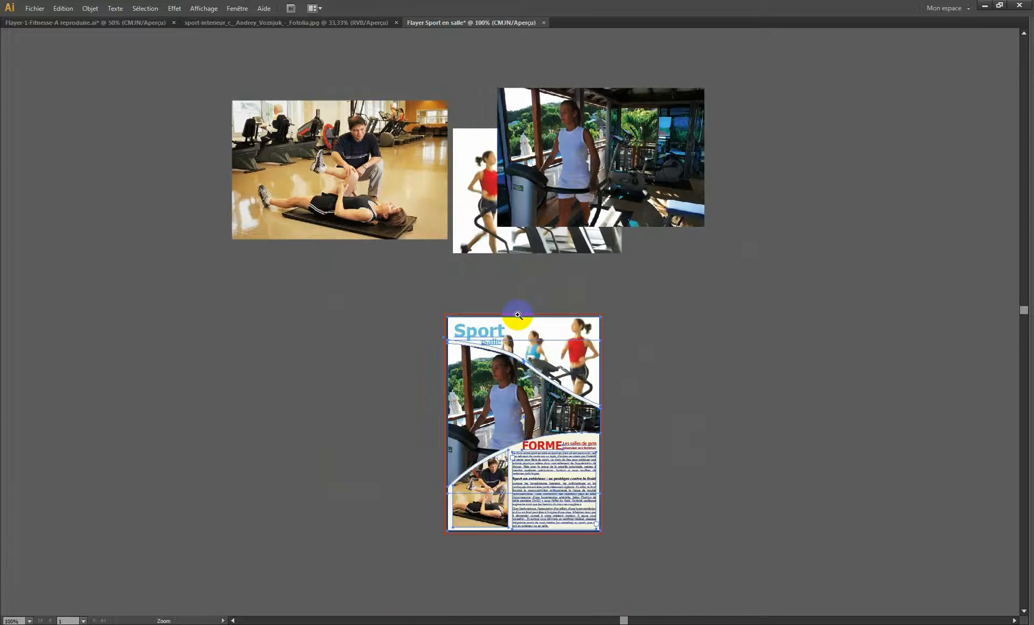
Step: Show the hidden panels and move the Alignment panel beside the toolbox so that it no longer overlaps
{"action": "key", "text": "Tab"}
{"action": "key", "text": "space"}
{"action": "left_click_drag", "start_coordinate": [511, 339], "coordinate": [494, 254]}
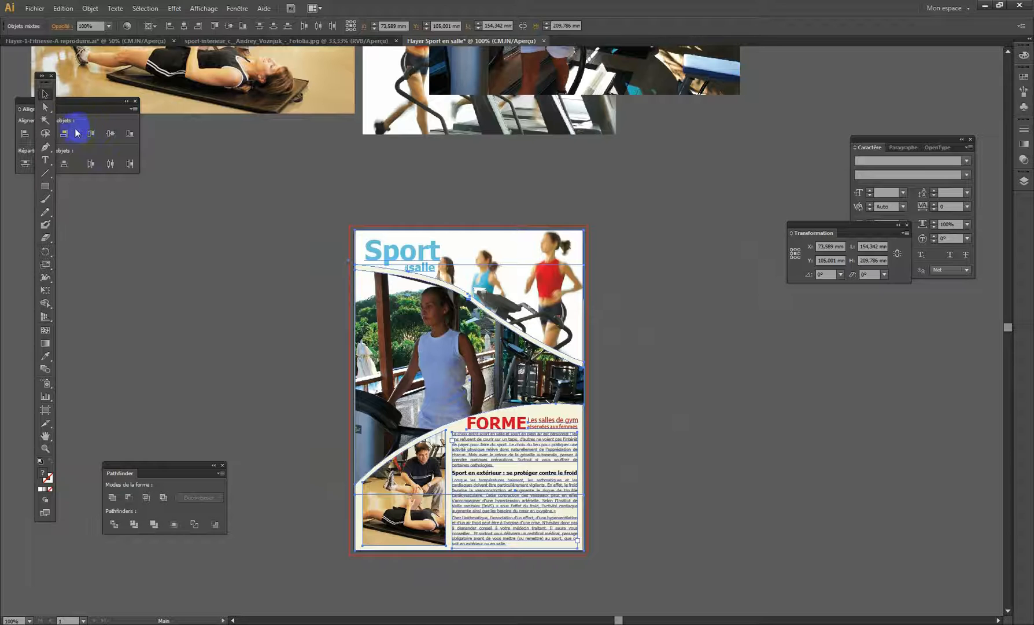
{"action": "left_click_drag", "start_coordinate": [79, 103], "coordinate": [128, 86]}
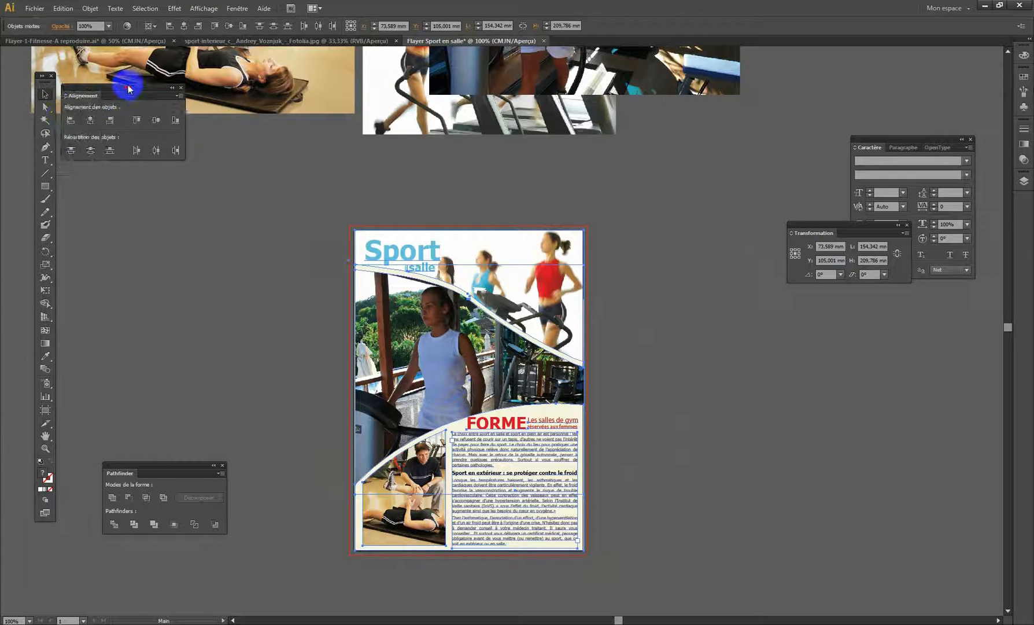
{"action": "key", "text": "Tab"}
{"action": "key", "text": "Tab"}
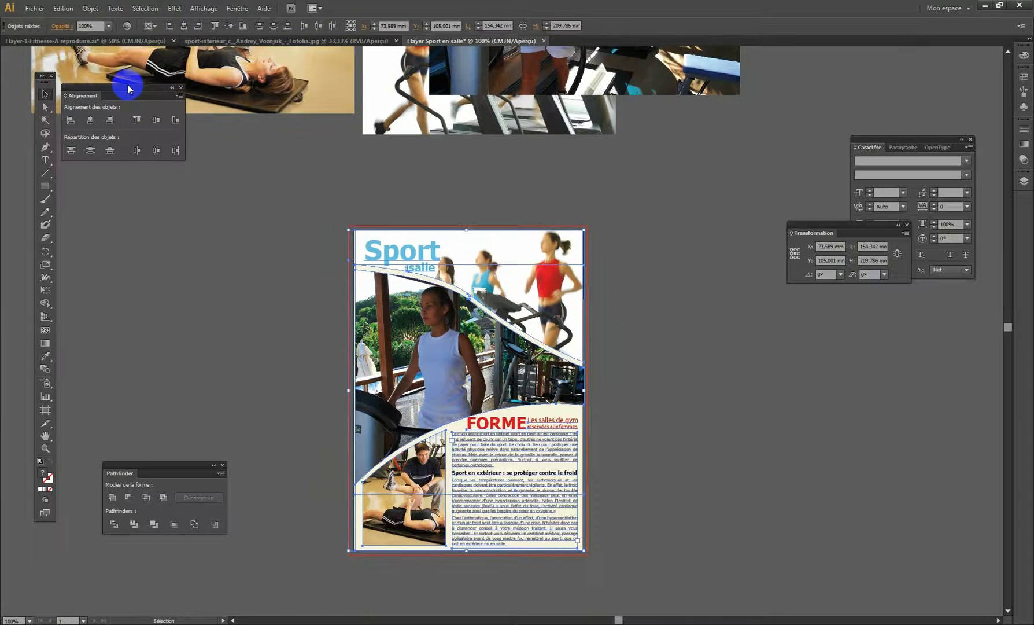
{"action": "key", "text": "Tab"}
{"action": "key", "text": "Tab"}
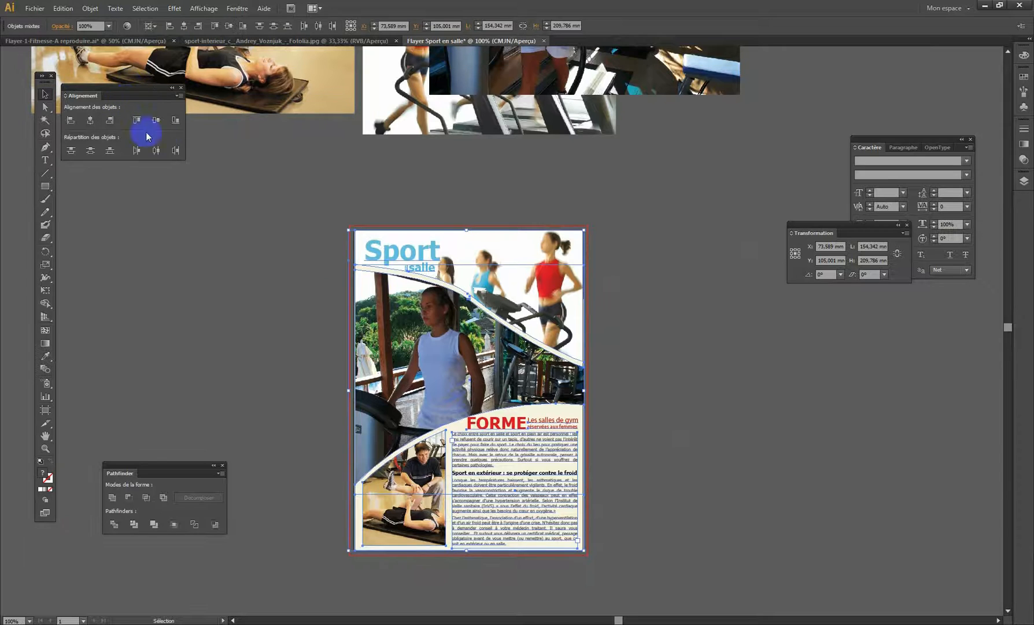
Step: Add a second 150 x 210 mm artboard beside the flyer, level with the first one, and deselect everything
{"action": "left_click_drag", "start_coordinate": [451, 334], "coordinate": [339, 255]}
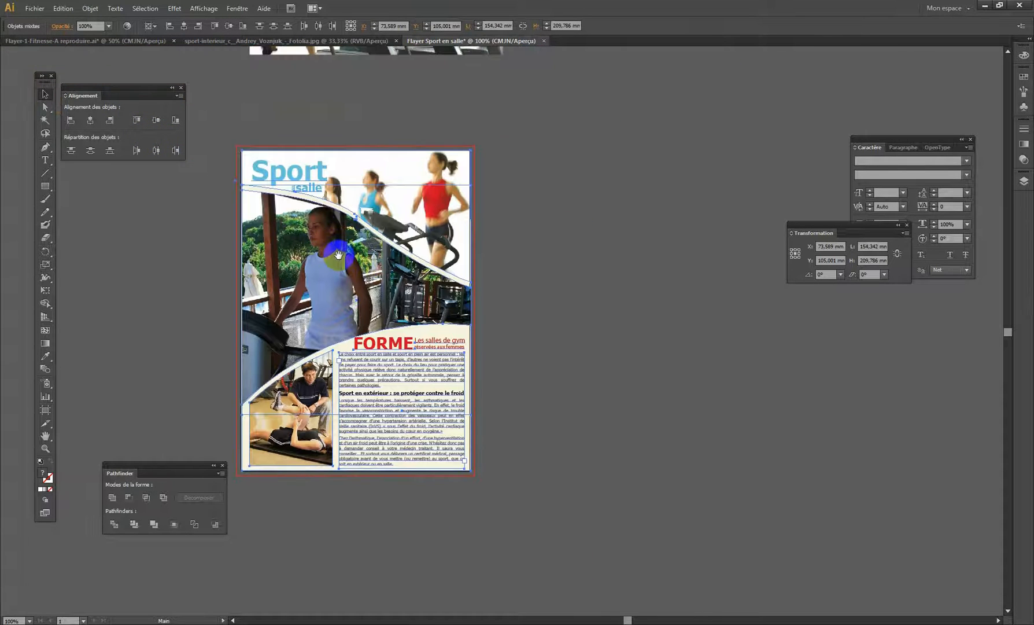
{"action": "left_click", "coordinate": [45, 411]}
{"action": "left_click", "coordinate": [221, 26]}
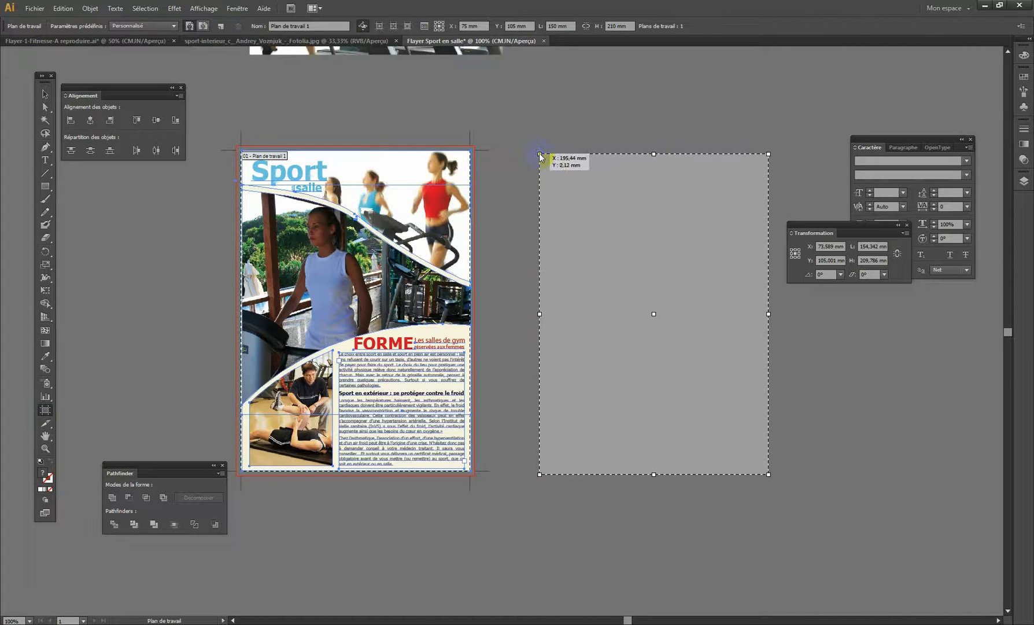
{"action": "left_click", "coordinate": [541, 152]}
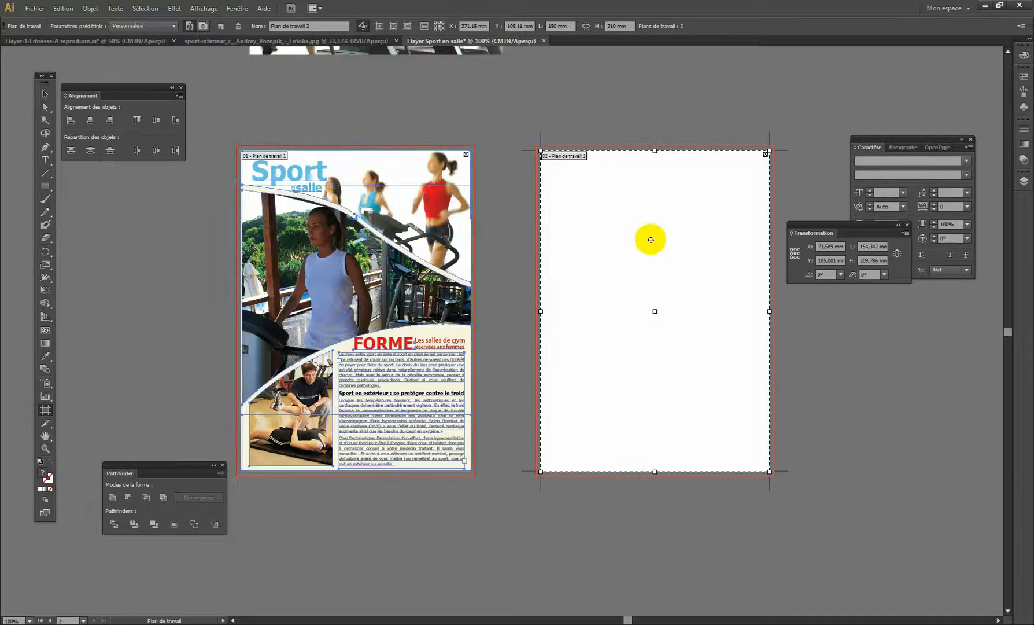
{"action": "left_click", "coordinate": [45, 93]}
{"action": "left_click", "coordinate": [567, 115]}
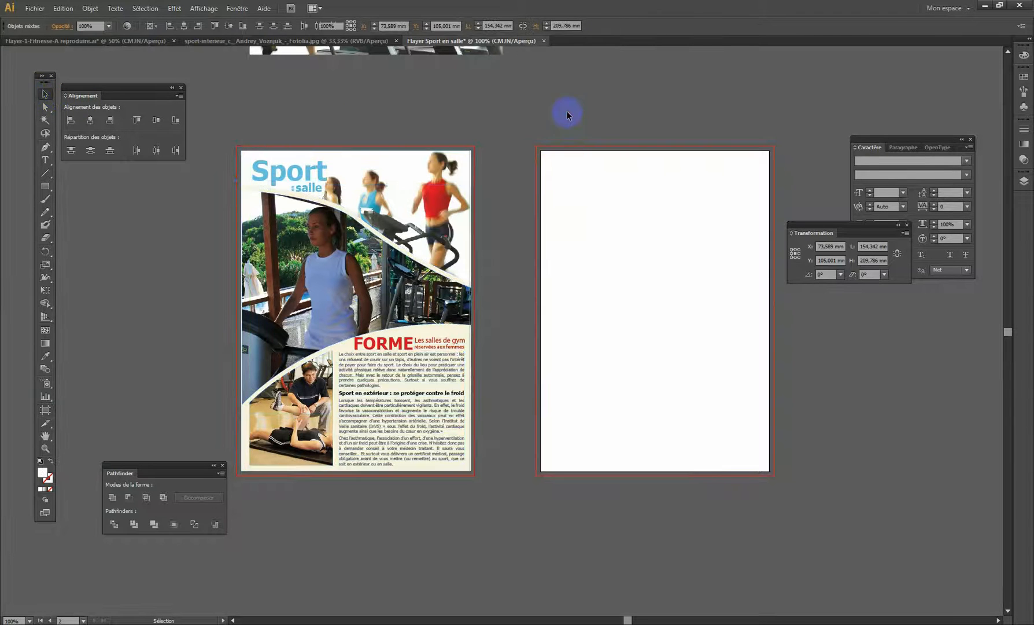
Step: Create a 150 x 2 mm rectangle on the blank second artboard
{"action": "left_click_drag", "start_coordinate": [645, 220], "coordinate": [548, 269]}
{"action": "left_click_drag", "start_coordinate": [485, 270], "coordinate": [511, 244]}
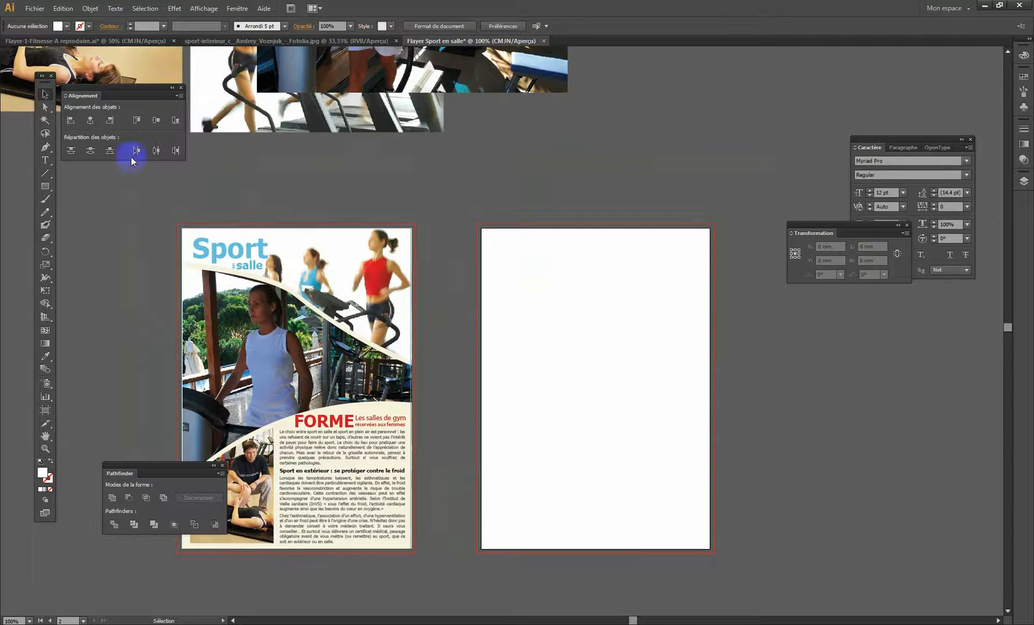
{"action": "left_click", "coordinate": [49, 190]}
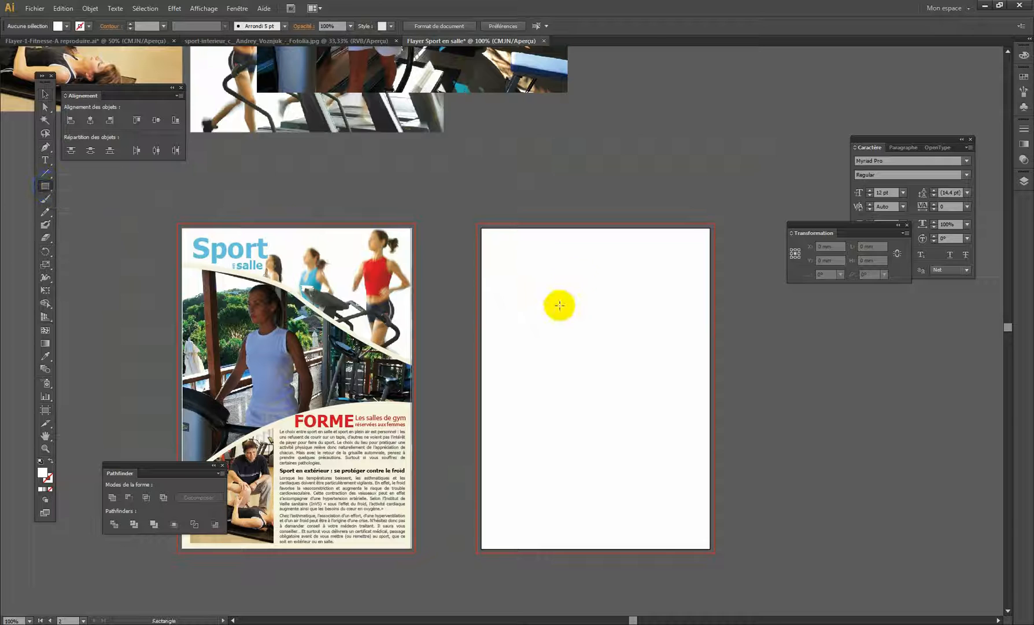
{"action": "left_click", "coordinate": [573, 283]}
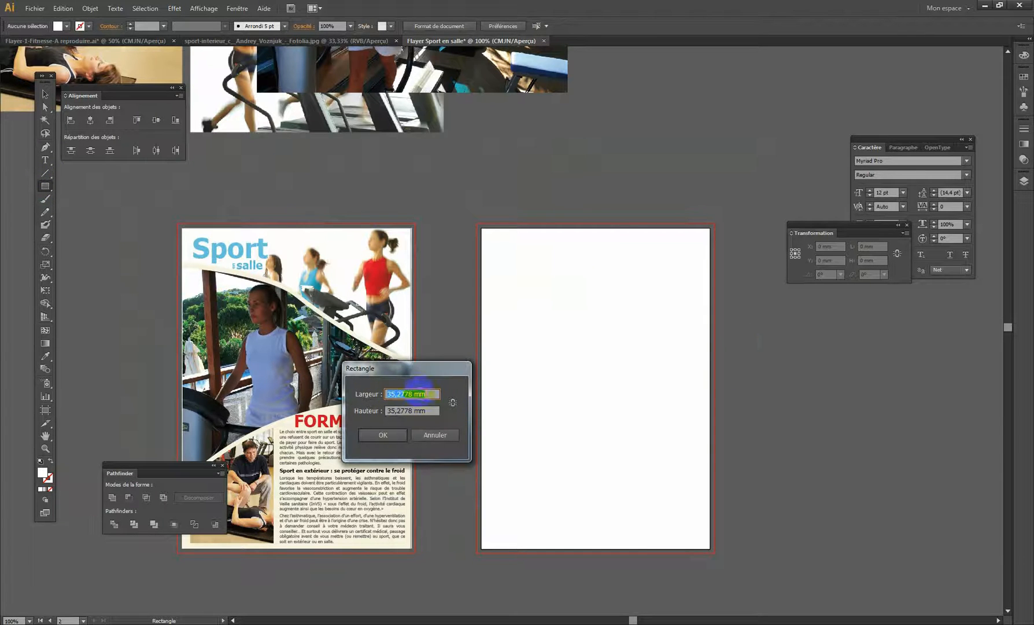
{"action": "type", "text": "15"}
{"action": "key", "text": "Tab"}
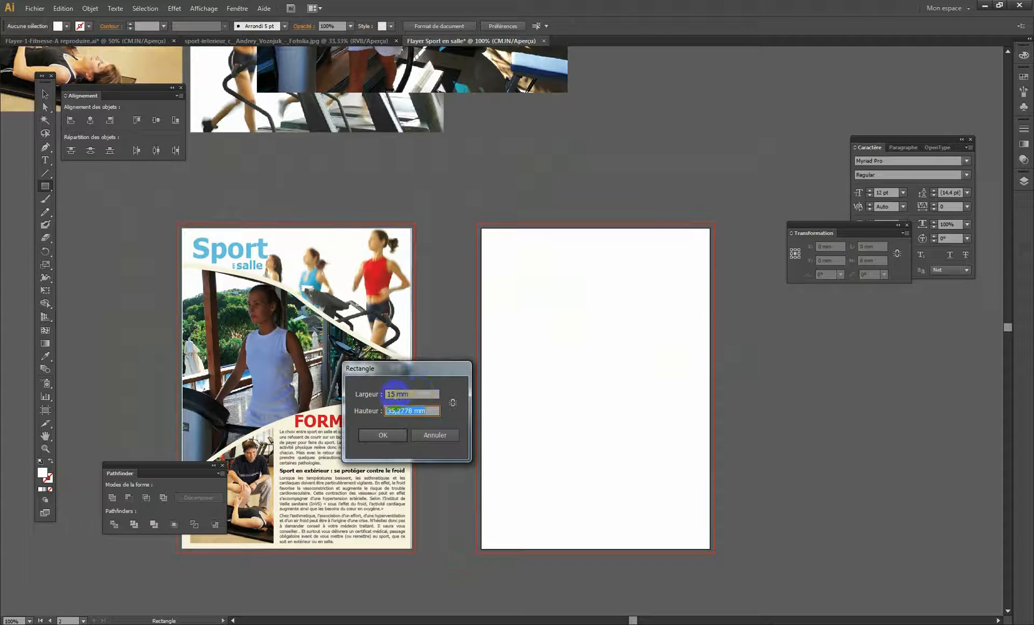
{"action": "left_click", "coordinate": [398, 393]}
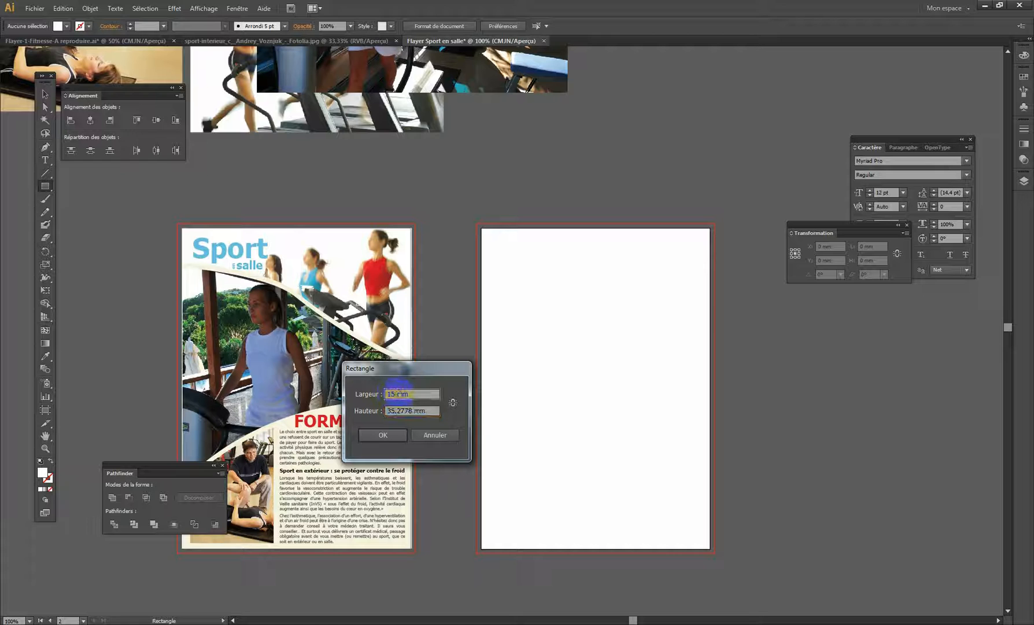
{"action": "left_click", "coordinate": [399, 392]}
{"action": "left_click", "coordinate": [401, 411]}
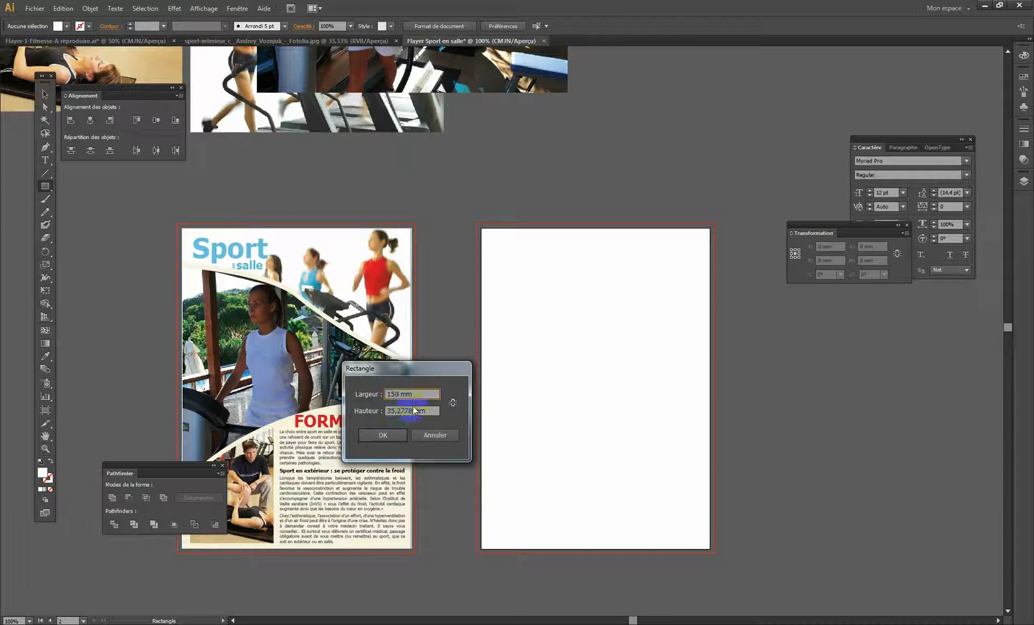
{"action": "left_click_drag", "start_coordinate": [431, 411], "coordinate": [326, 404]}
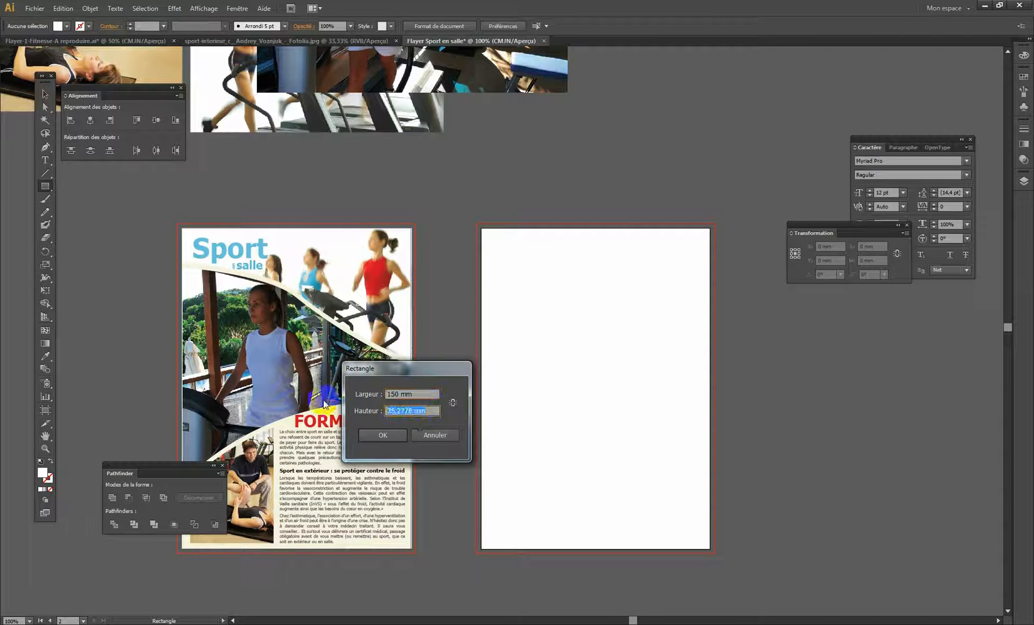
{"action": "type", "text": "2"}
{"action": "key", "text": "Return"}
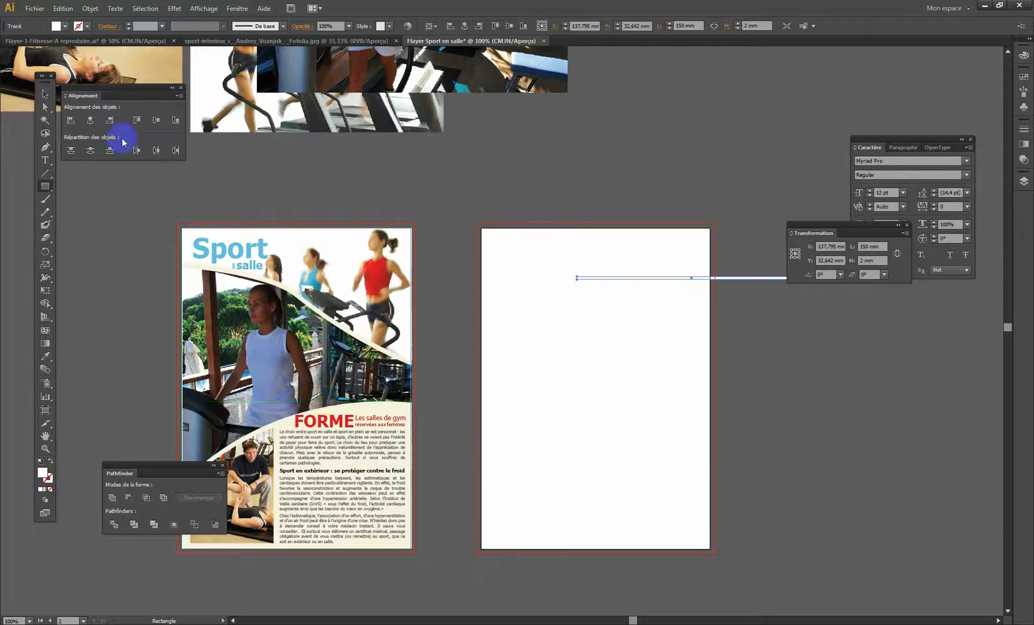
Step: Fill the thin rectangle with green and align it horizontally to the left edge of the second artboard
{"action": "left_click", "coordinate": [47, 92]}
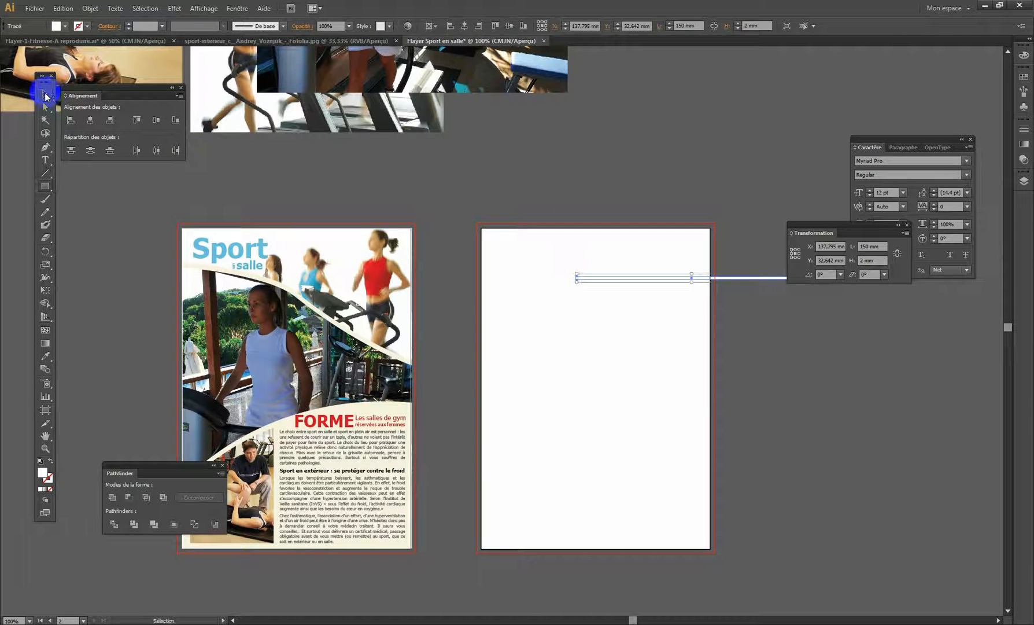
{"action": "left_click", "coordinate": [1023, 77]}
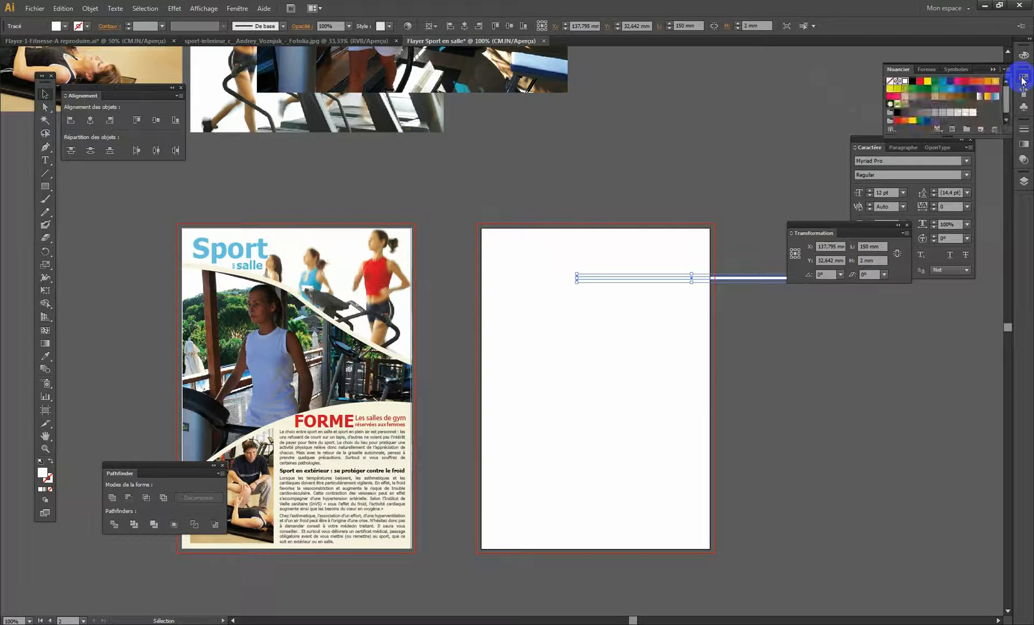
{"action": "left_click", "coordinate": [936, 82]}
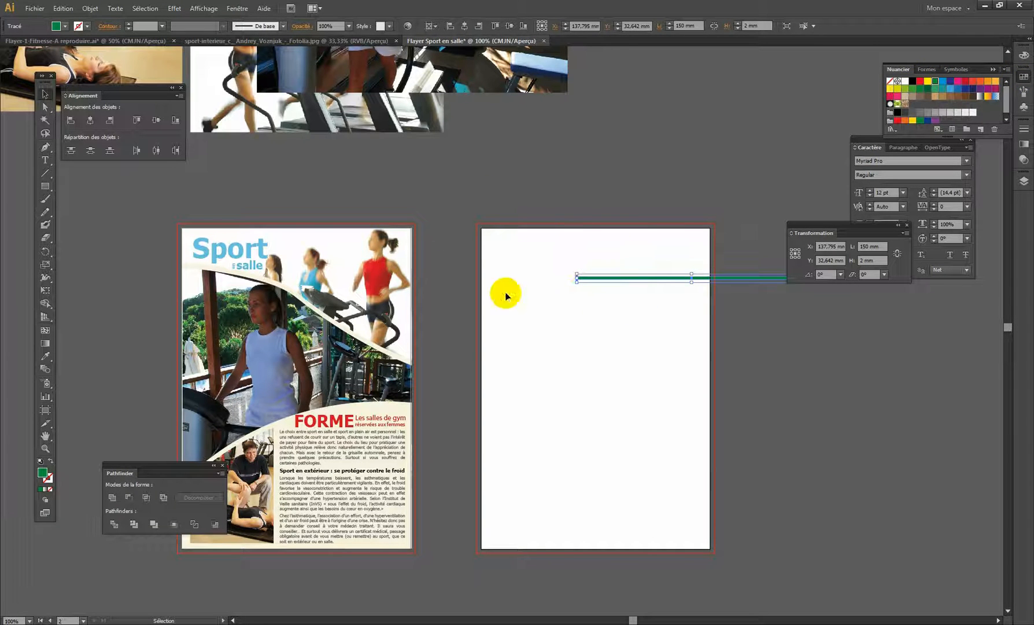
{"action": "left_click", "coordinate": [450, 26]}
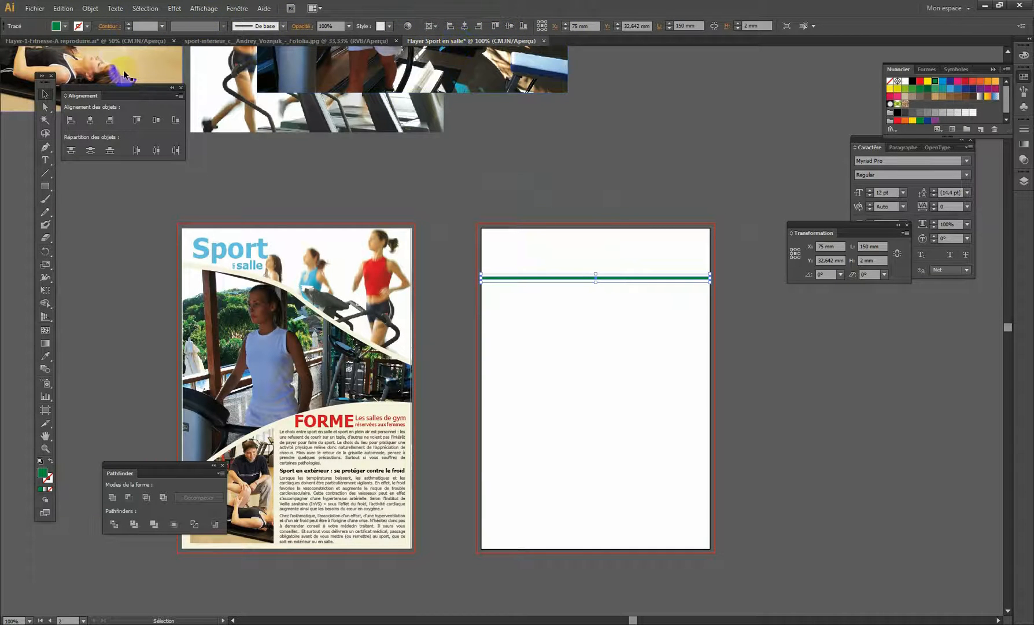
Step: Place the Alignment panel above the second artboard, expand its options and check that alignment is set to the artboard
{"action": "left_click_drag", "start_coordinate": [126, 86], "coordinate": [323, 161]}
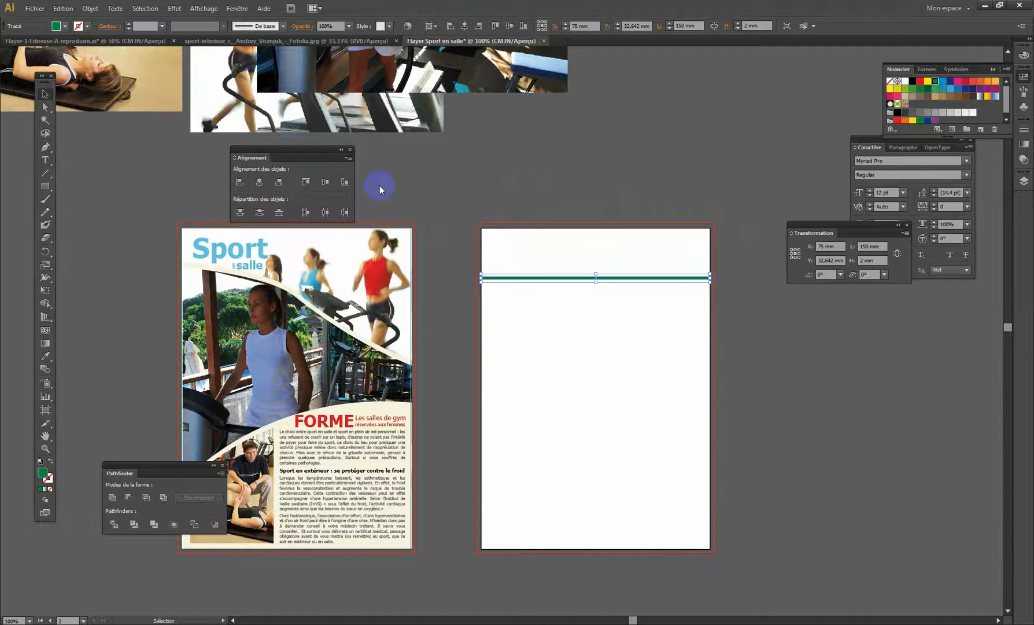
{"action": "left_click", "coordinate": [237, 8]}
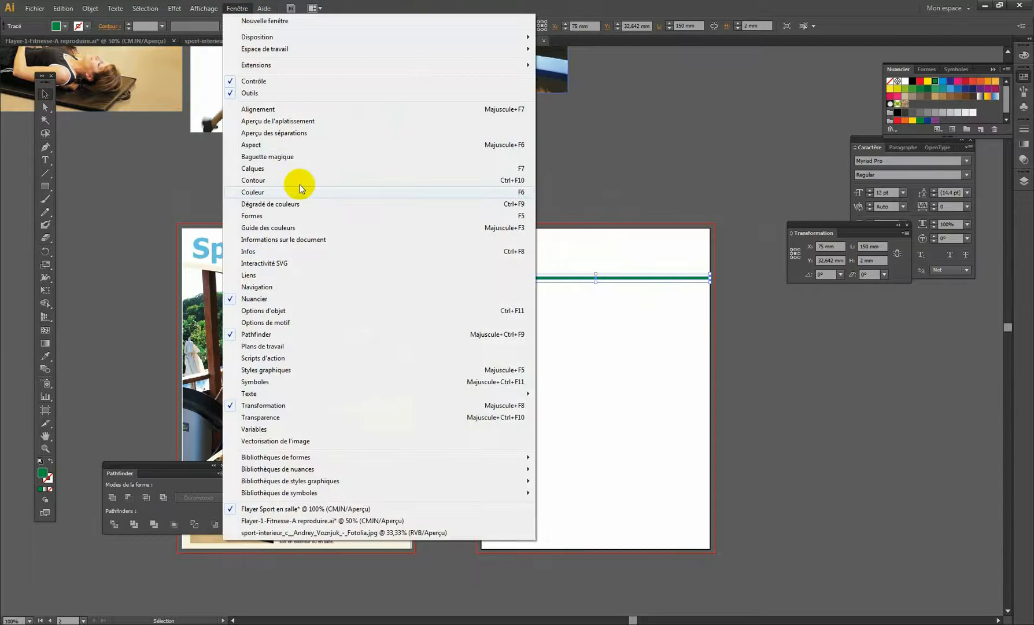
{"action": "left_click", "coordinate": [263, 108]}
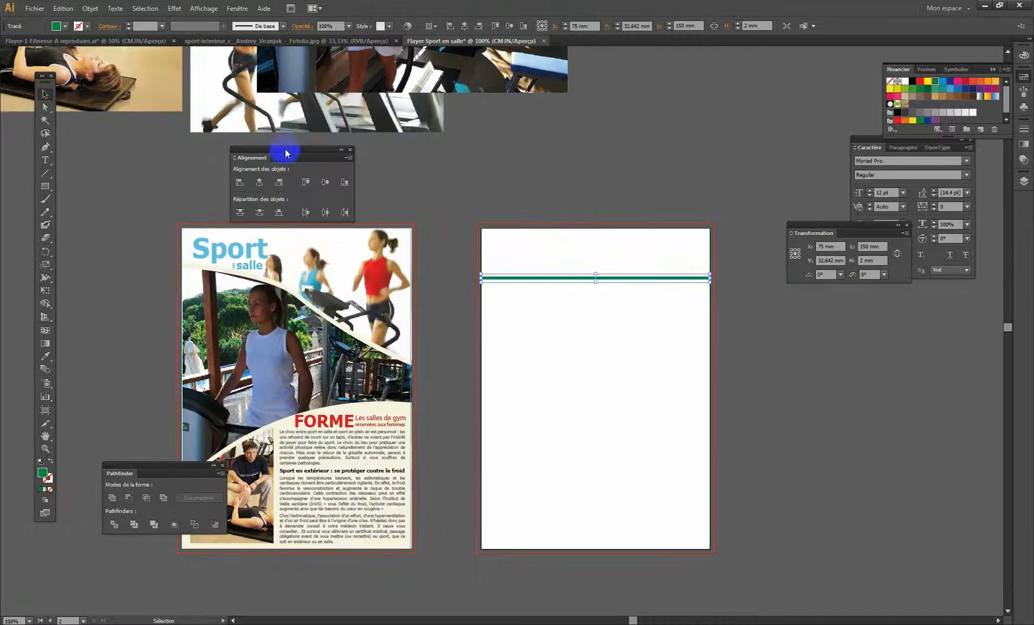
{"action": "left_click_drag", "start_coordinate": [286, 152], "coordinate": [599, 123]}
{"action": "left_click", "coordinate": [567, 156]}
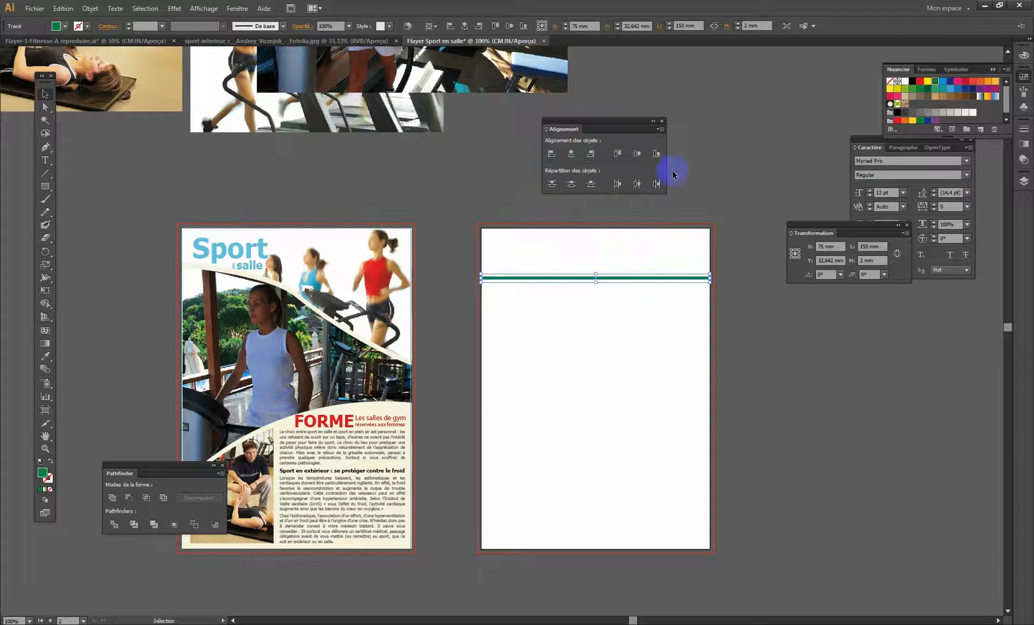
{"action": "left_click", "coordinate": [547, 130]}
{"action": "left_click", "coordinate": [547, 130]}
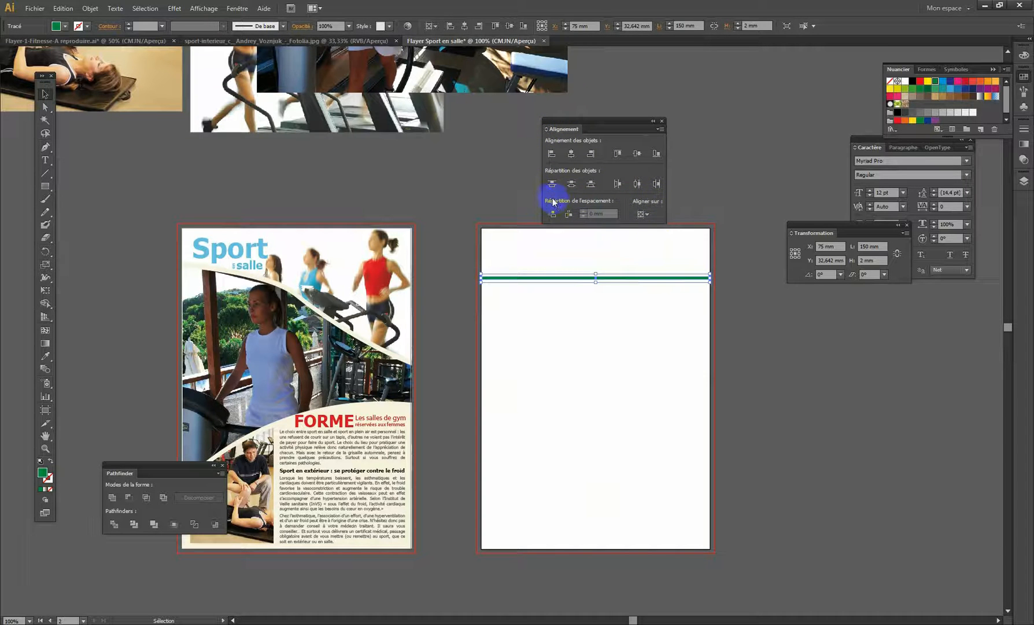
{"action": "left_click", "coordinate": [645, 216]}
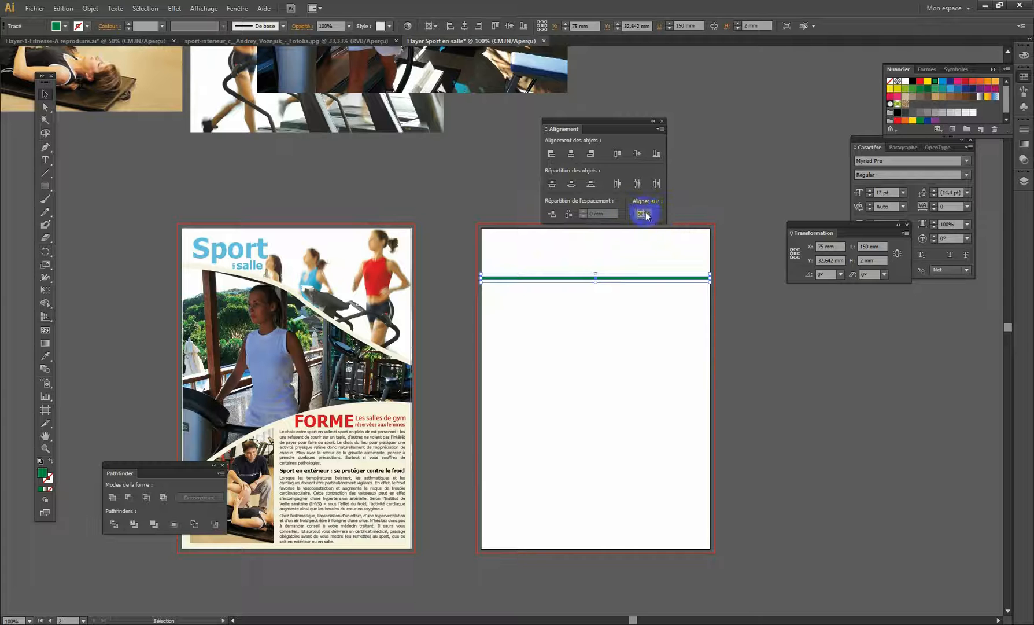
{"action": "left_click", "coordinate": [647, 215]}
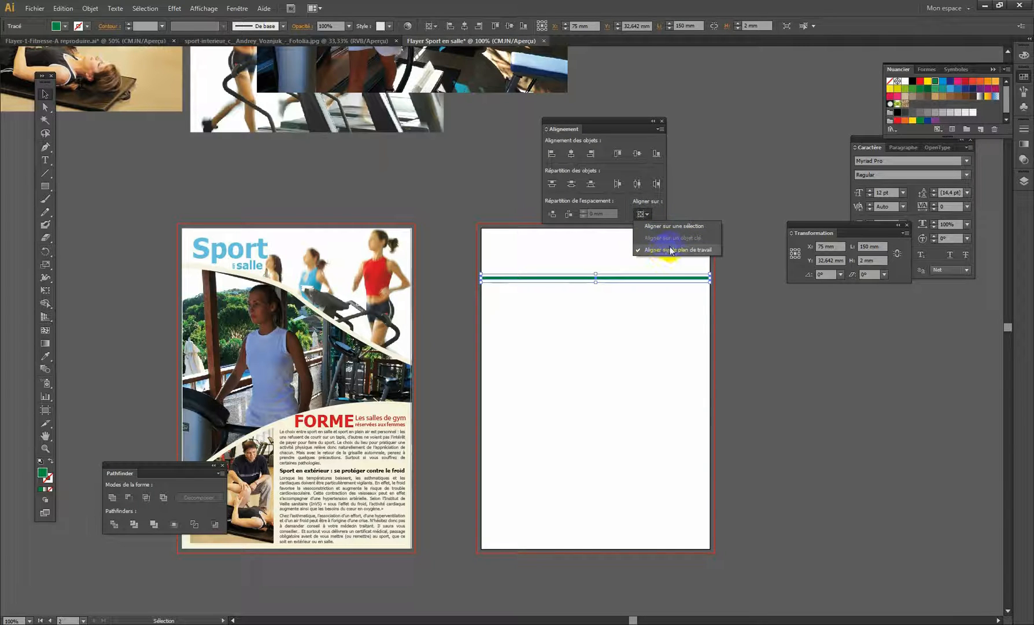
{"action": "left_click", "coordinate": [662, 120]}
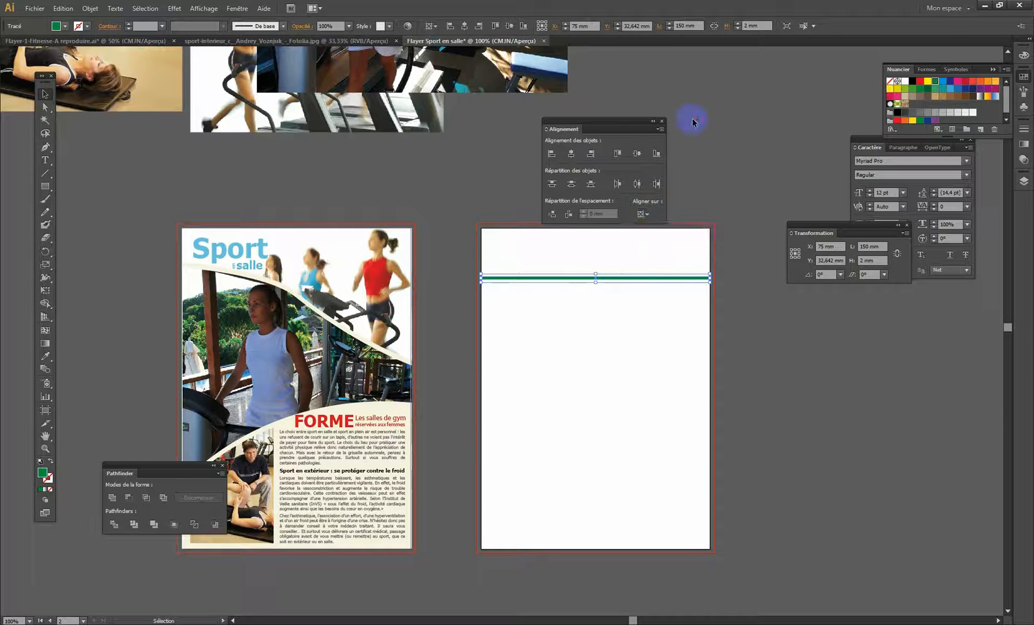
{"action": "left_click_drag", "start_coordinate": [621, 120], "coordinate": [734, 100]}
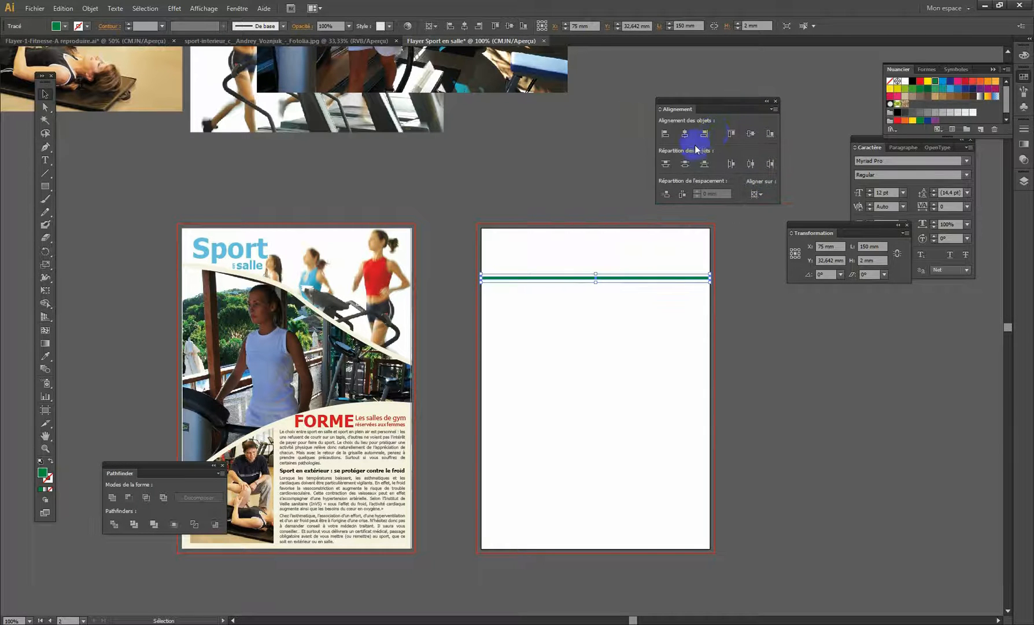
Step: Align the green rectangle to the artboard's top edge and stretch it downward to a height of about 92 mm
{"action": "left_click", "coordinate": [732, 135]}
{"action": "left_click_drag", "start_coordinate": [595, 235], "coordinate": [589, 332]}
{"action": "left_click_drag", "start_coordinate": [597, 262], "coordinate": [596, 228]}
{"action": "left_click_drag", "start_coordinate": [595, 306], "coordinate": [602, 367]}
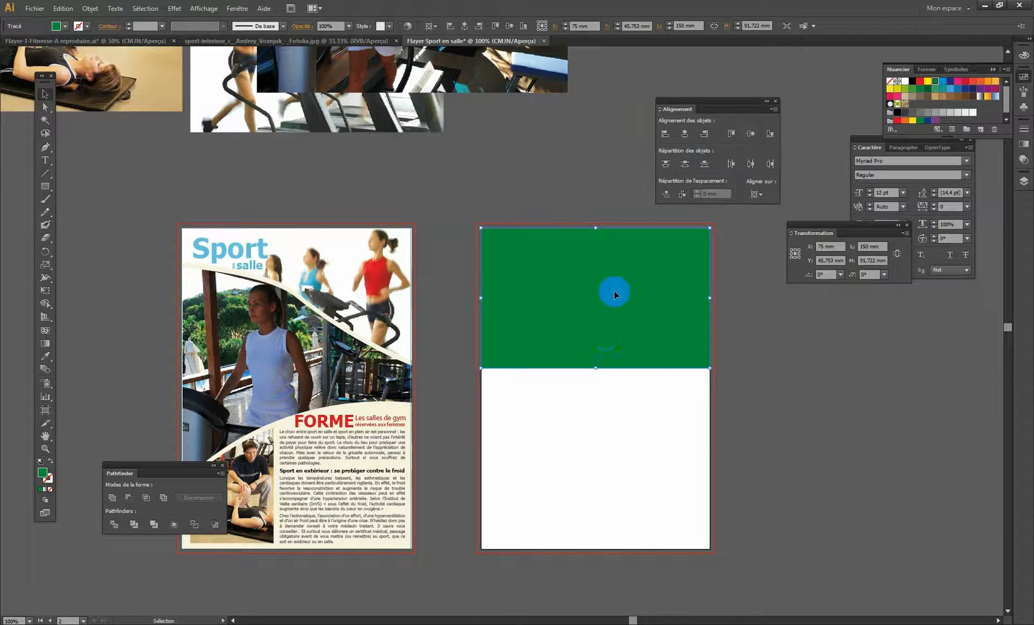
Step: Directly select the green rectangle's lower-left anchor point and raise it to about Y 37 mm so the lower edge slants
{"action": "left_click", "coordinate": [45, 109]}
{"action": "left_click_drag", "start_coordinate": [464, 357], "coordinate": [492, 381]}
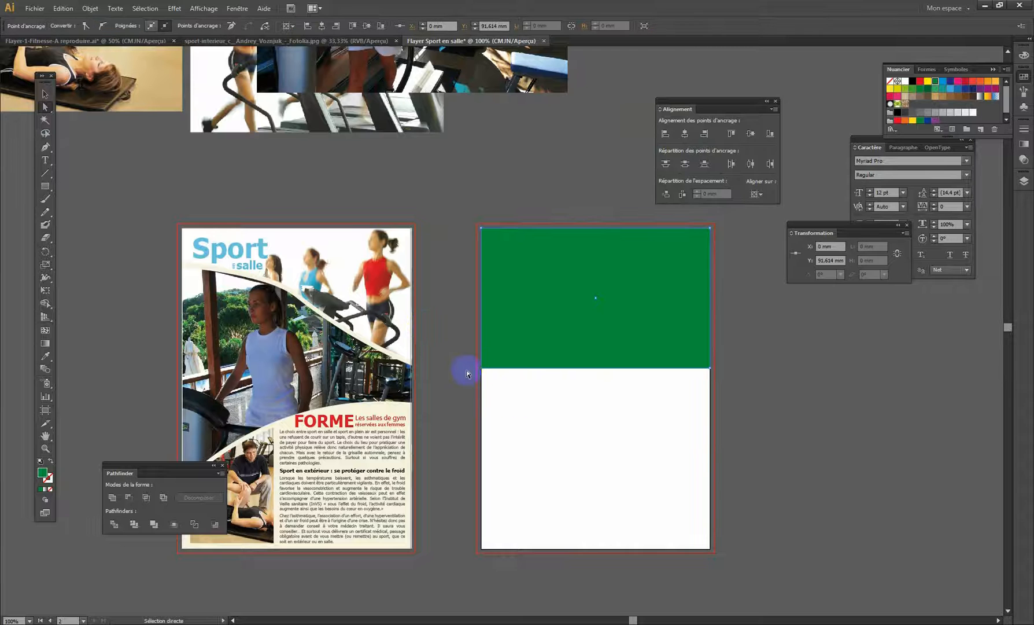
{"action": "left_click", "coordinate": [504, 388]}
{"action": "left_click", "coordinate": [45, 123]}
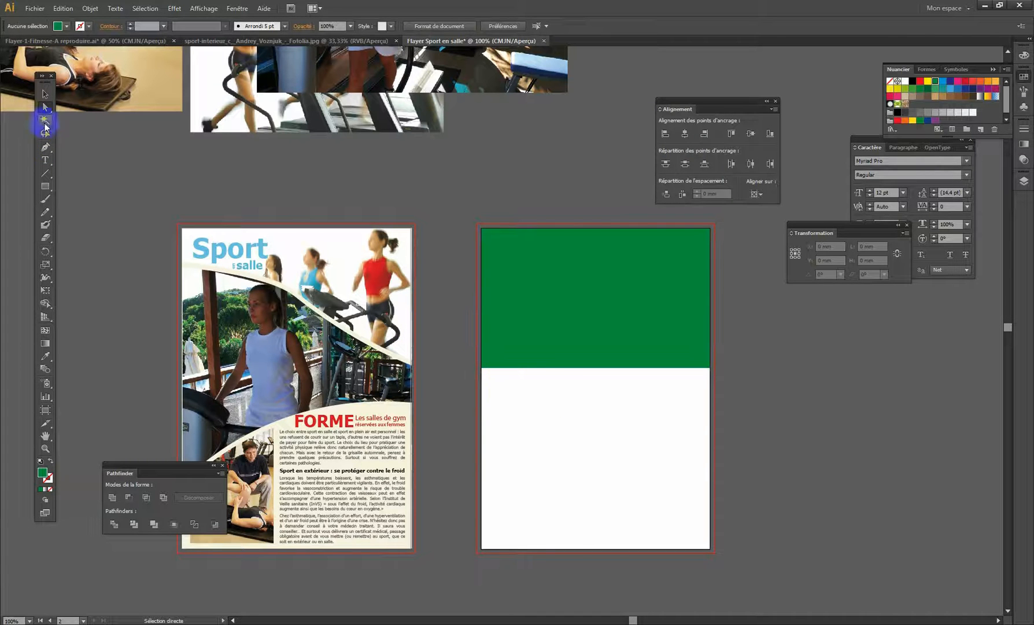
{"action": "left_click", "coordinate": [45, 107]}
{"action": "left_click_drag", "start_coordinate": [461, 356], "coordinate": [549, 421]}
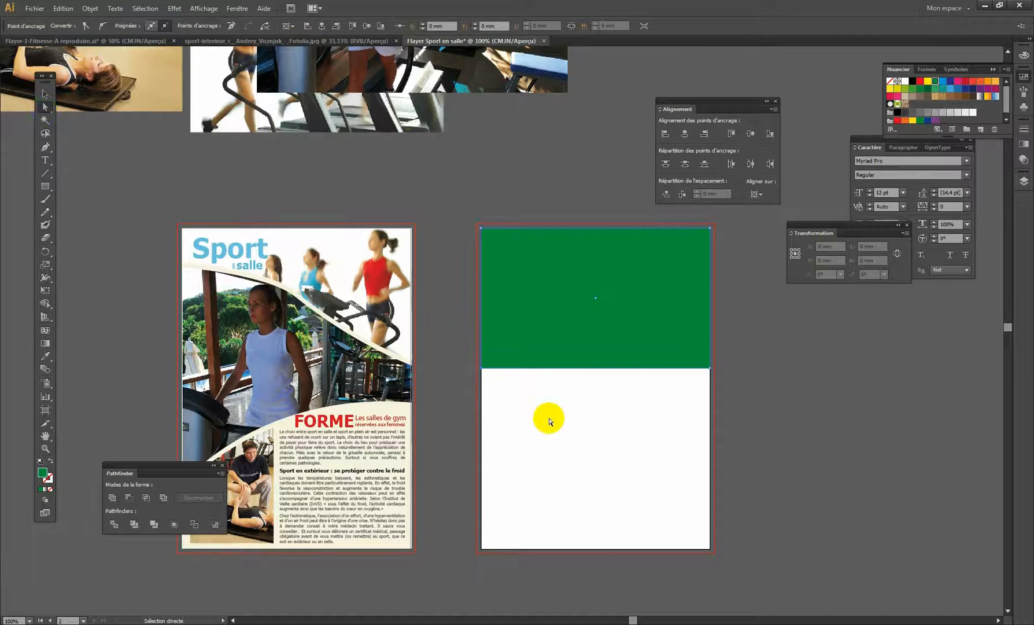
{"action": "left_click_drag", "start_coordinate": [483, 372], "coordinate": [482, 283]}
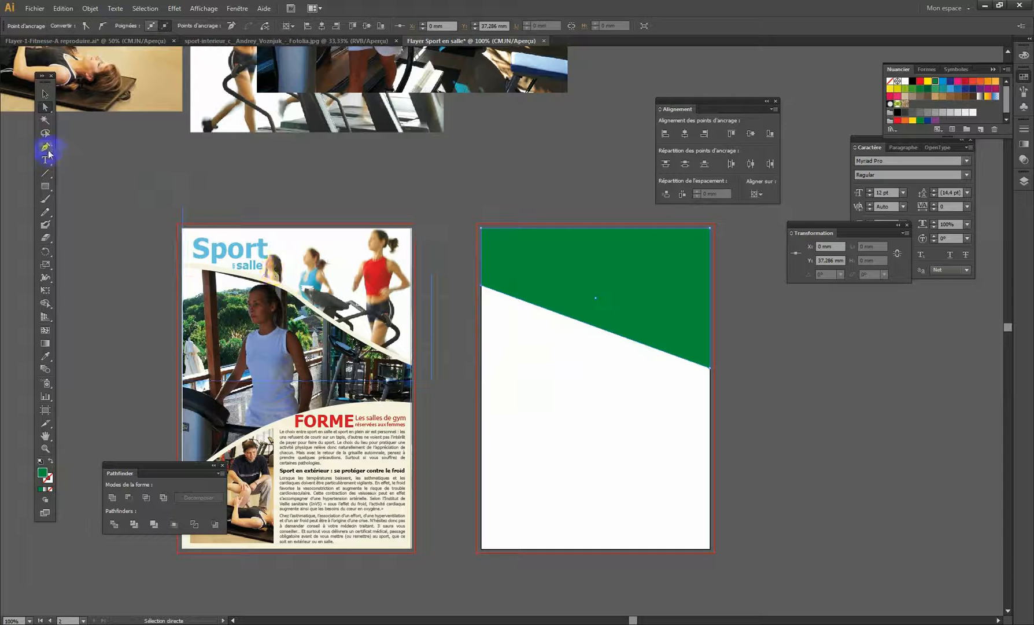
Step: Add an anchor point near the middle of the slanted edge and pull out its direction handles to form an S-shaped curve
{"action": "left_click", "coordinate": [47, 149]}
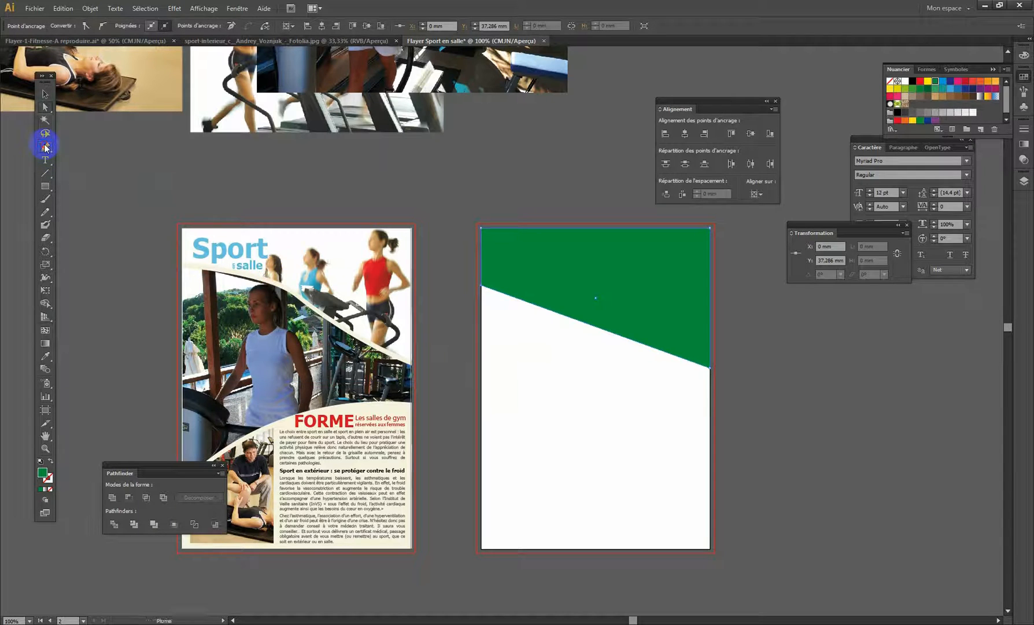
{"action": "left_click", "coordinate": [584, 326]}
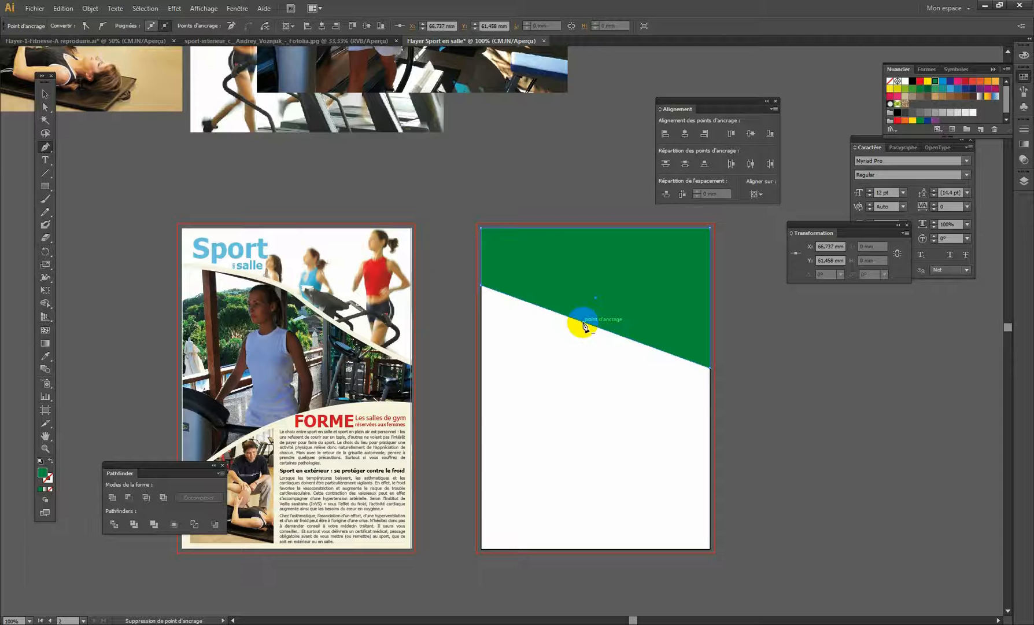
{"action": "key", "text": "alt"}
{"action": "left_click_drag", "start_coordinate": [46, 152], "coordinate": [111, 186]}
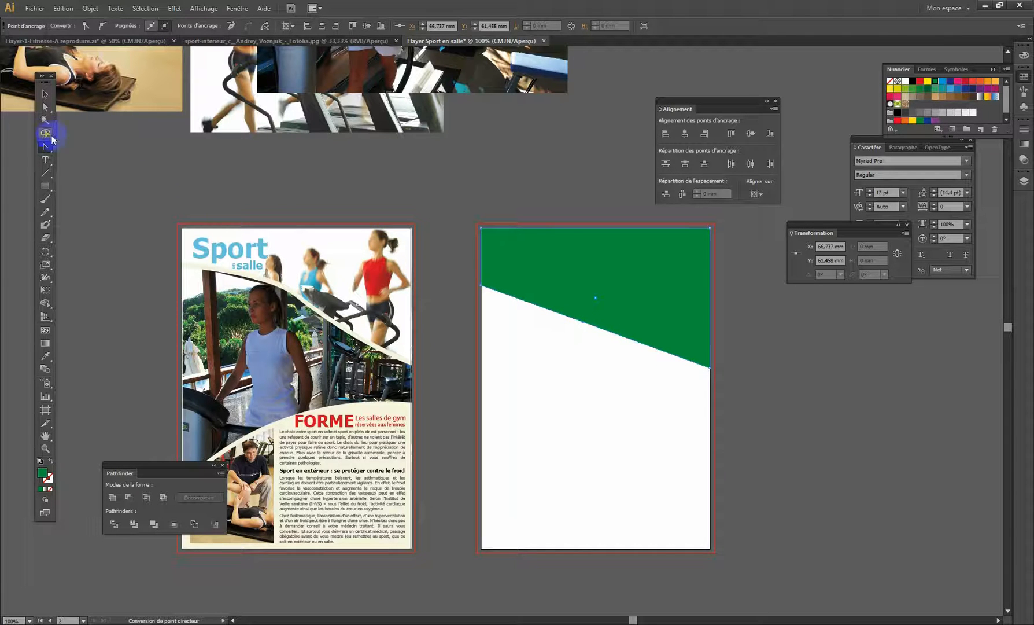
{"action": "left_click_drag", "start_coordinate": [45, 147], "coordinate": [106, 149]}
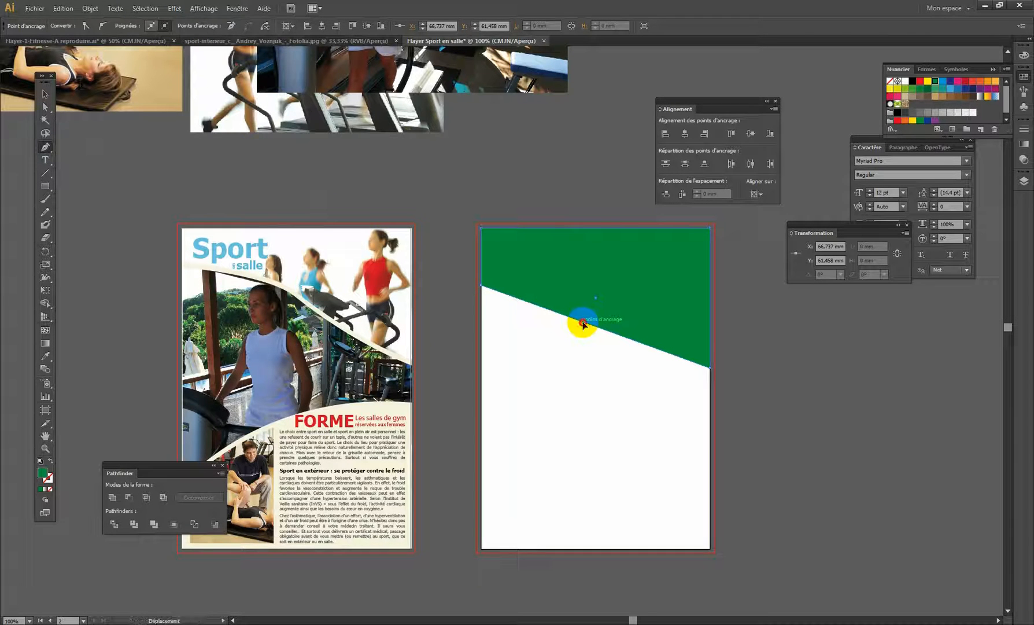
{"action": "left_click_drag", "start_coordinate": [583, 322], "coordinate": [613, 354]}
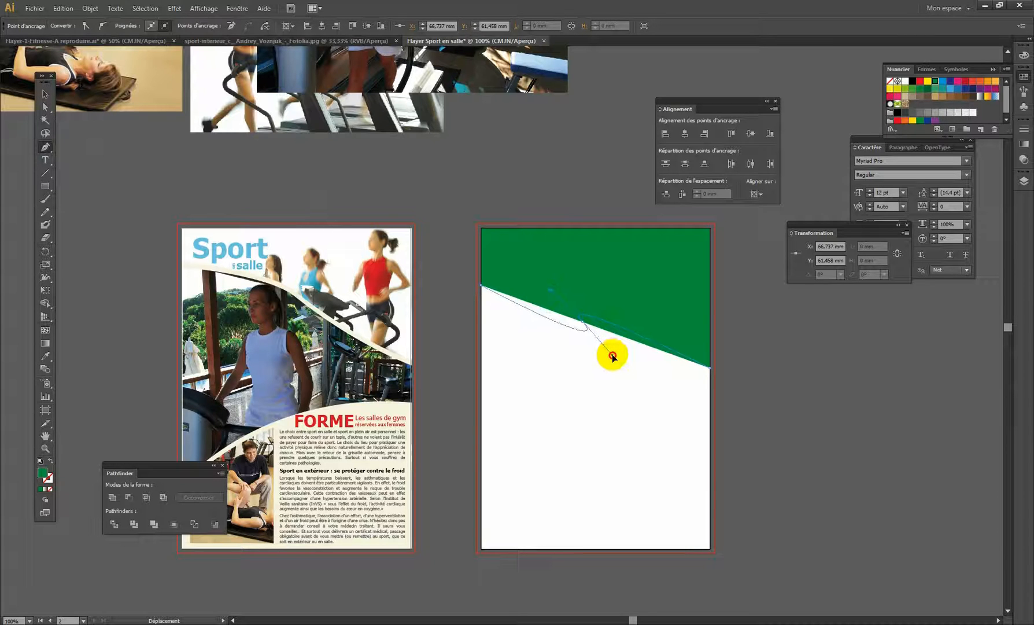
{"action": "left_click_drag", "start_coordinate": [613, 356], "coordinate": [529, 288]}
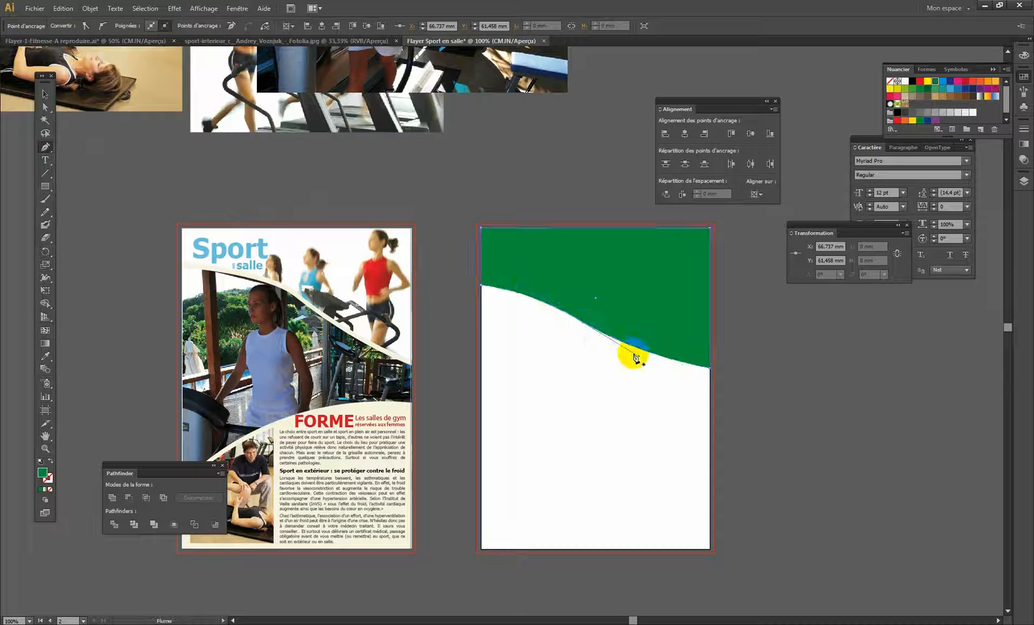
{"action": "left_click_drag", "start_coordinate": [636, 357], "coordinate": [638, 355]}
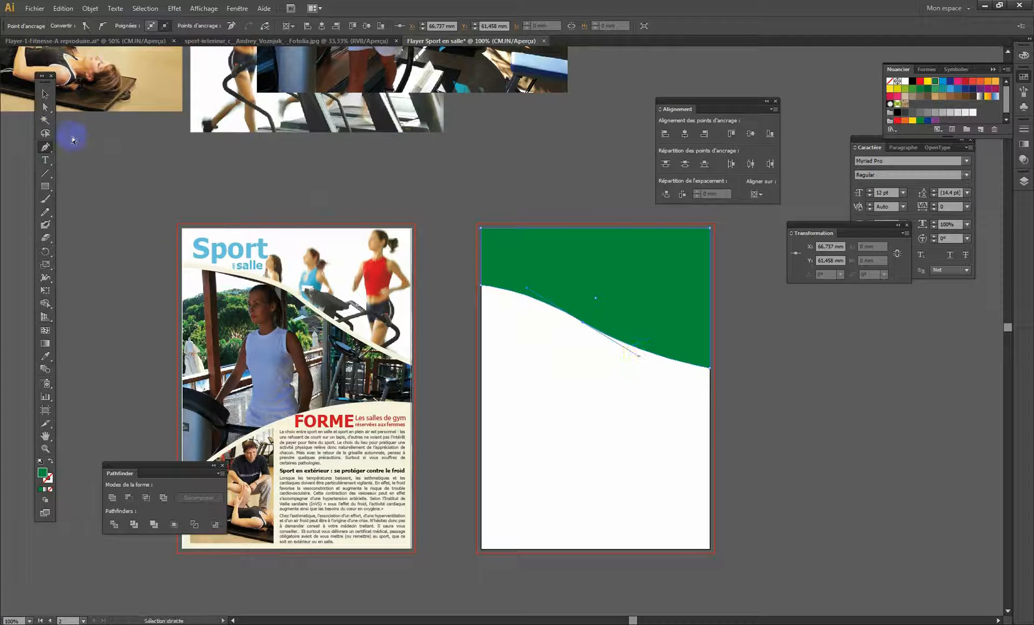
Step: Adjust the direction handles of the green shape's middle curve anchor to deepen and smooth the S-shaped lower edge
{"action": "left_click", "coordinate": [46, 108]}
{"action": "left_click_drag", "start_coordinate": [639, 356], "coordinate": [654, 368]}
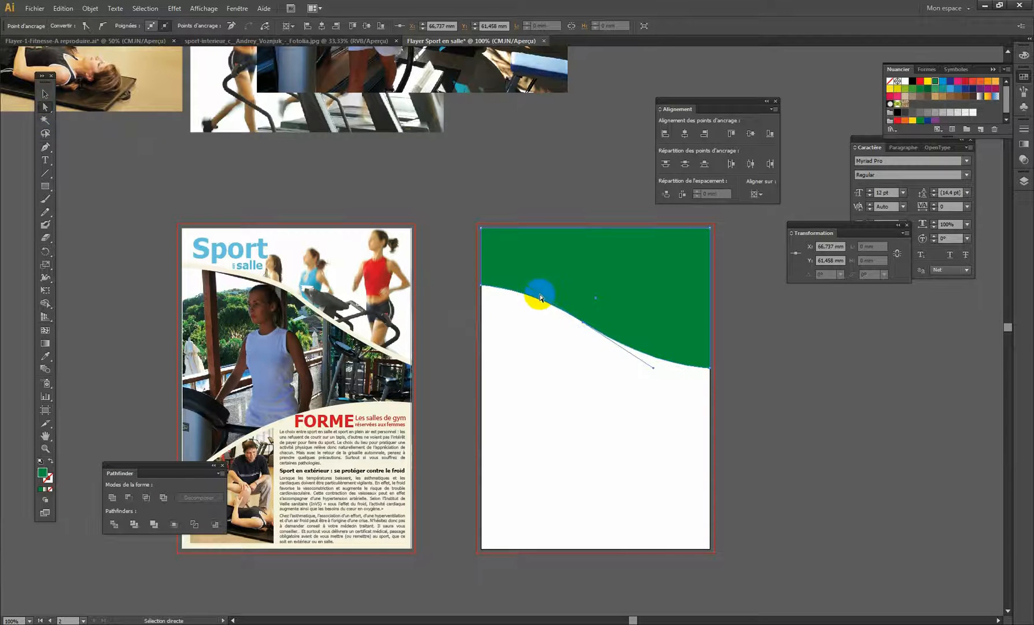
{"action": "left_click_drag", "start_coordinate": [528, 289], "coordinate": [512, 291]}
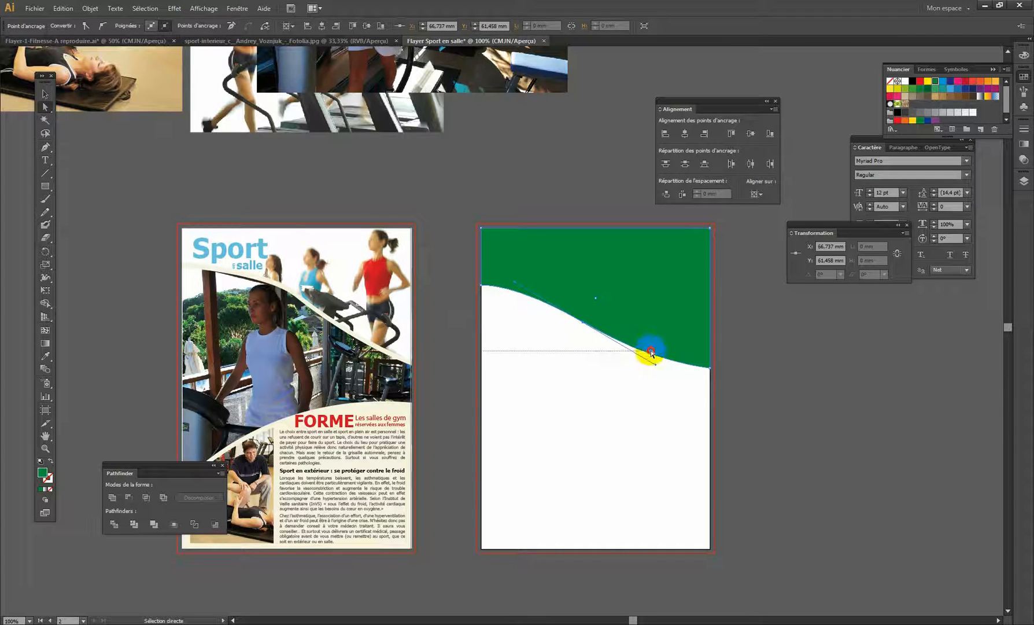
{"action": "left_click", "coordinate": [467, 282]}
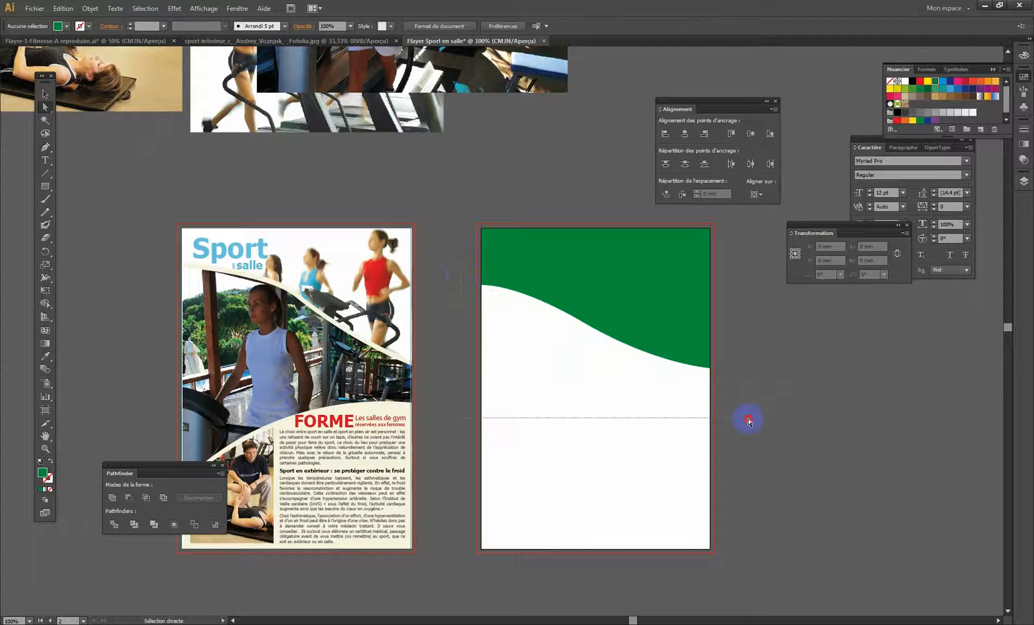
Step: Directly select the three lower anchor points of the green shape and nudge them up until its height is about 86 mm
{"action": "left_click", "coordinate": [616, 339]}
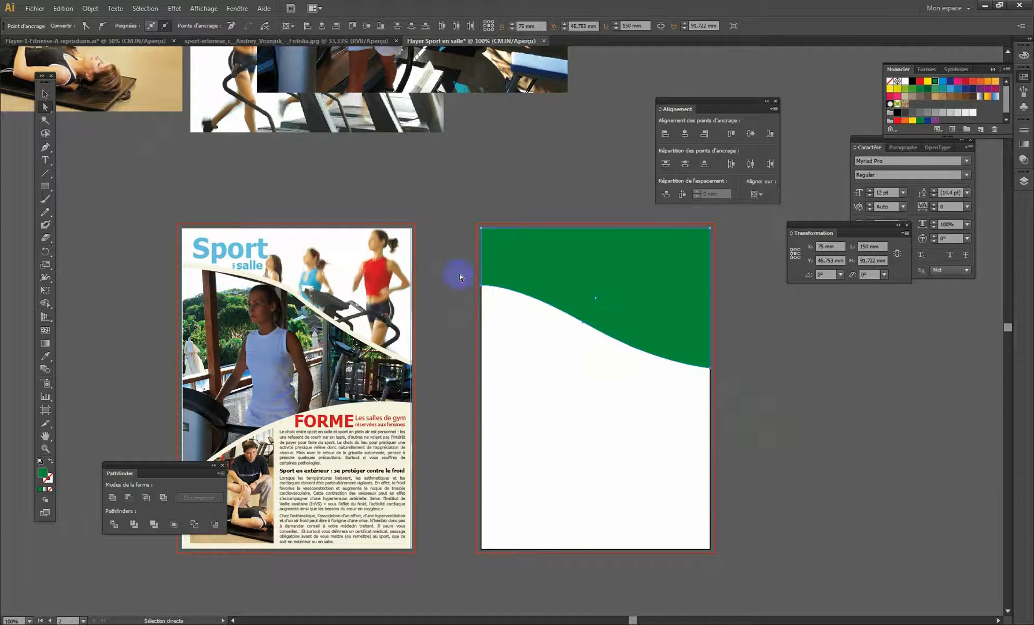
{"action": "left_click_drag", "start_coordinate": [460, 277], "coordinate": [749, 407]}
{"action": "key", "text": "shift+Up"}
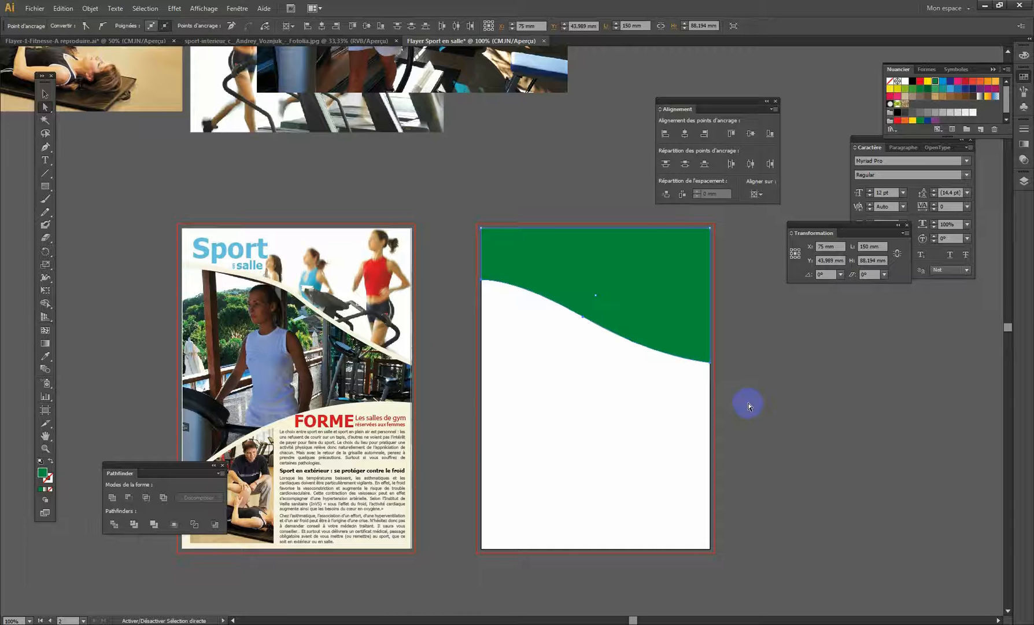
{"action": "key", "text": "Up"}
{"action": "key", "text": "Up"}
{"action": "key", "text": "Up"}
{"action": "key", "text": "Up"}
{"action": "key", "text": "Up"}
{"action": "key", "text": "Up"}
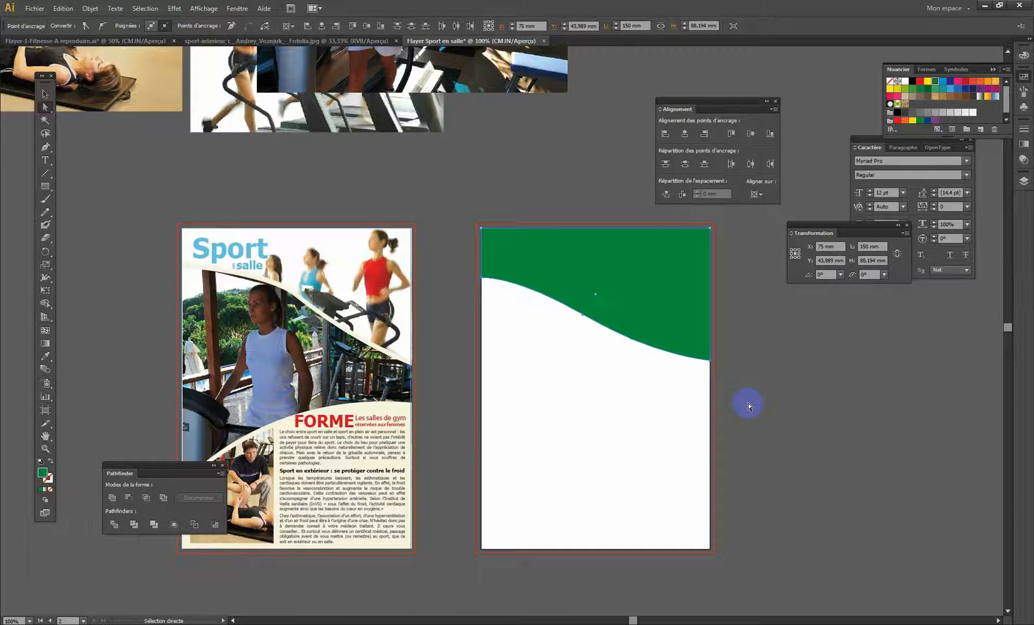
{"action": "left_click", "coordinate": [807, 398]}
Step: Copy the curved green shape and paste the duplicate in front, exactly over the original
{"action": "left_click", "coordinate": [51, 94]}
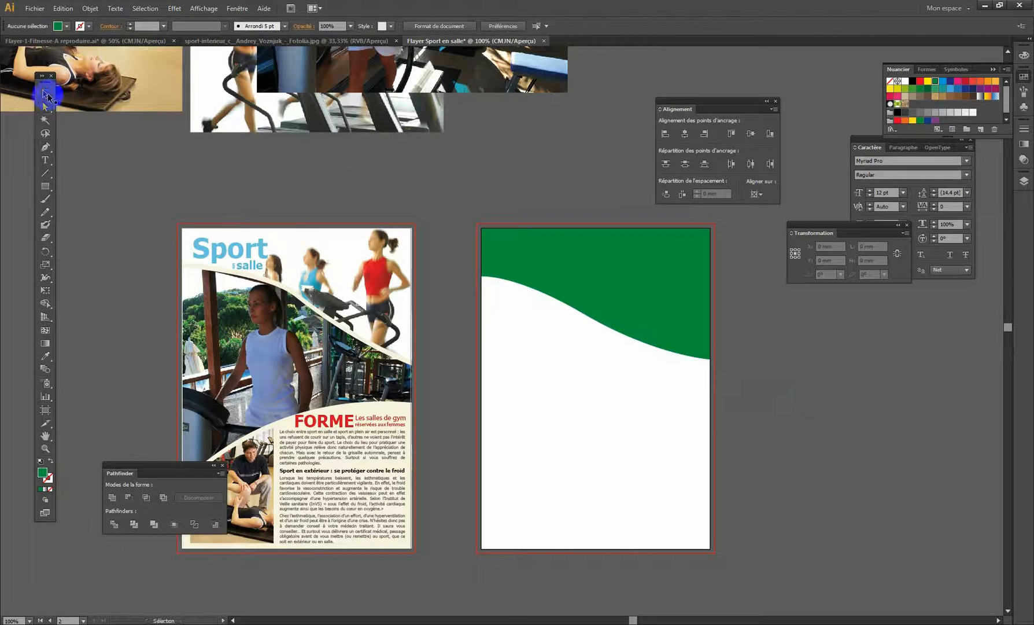
{"action": "left_click", "coordinate": [667, 258]}
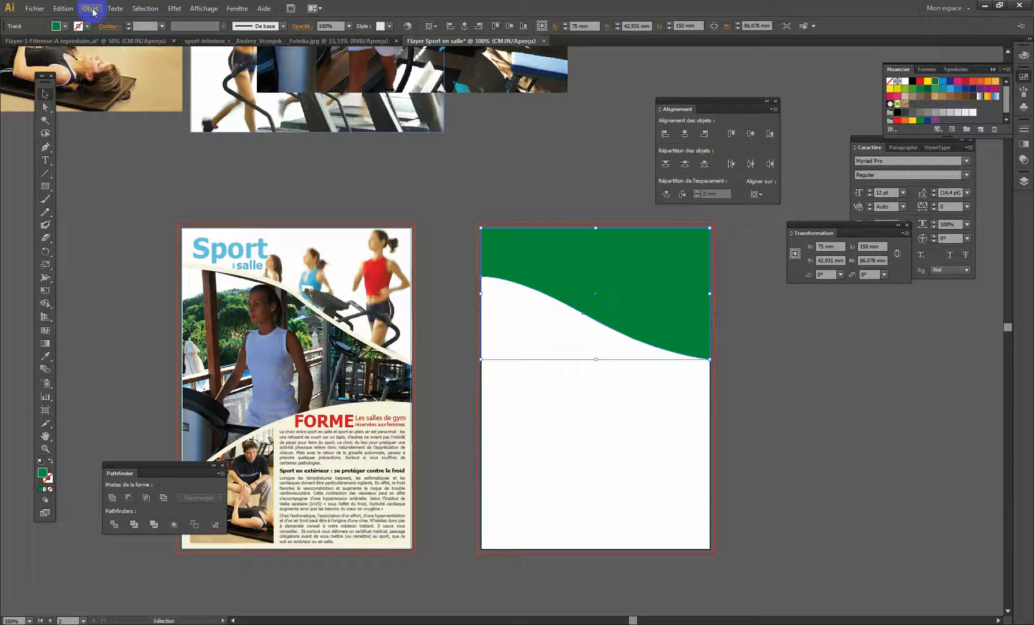
{"action": "left_click", "coordinate": [63, 9]}
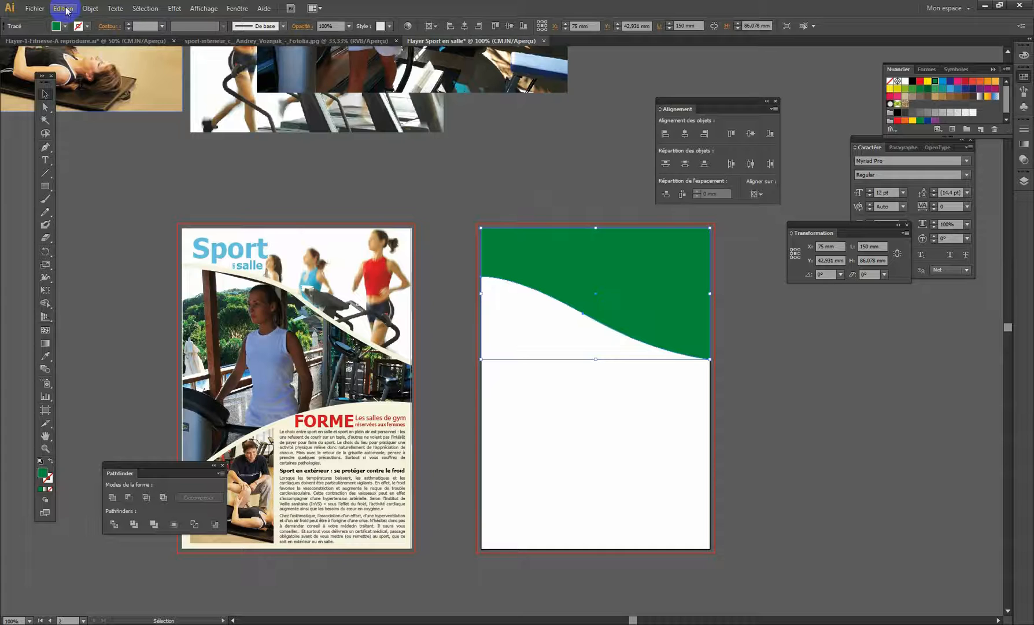
{"action": "left_click", "coordinate": [64, 8]}
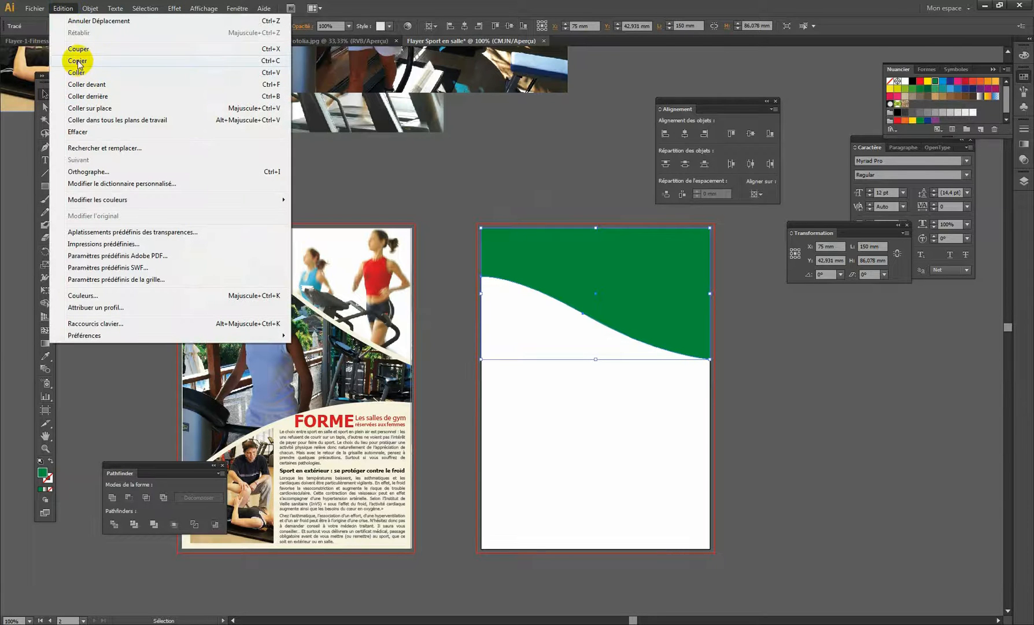
{"action": "left_click", "coordinate": [277, 86]}
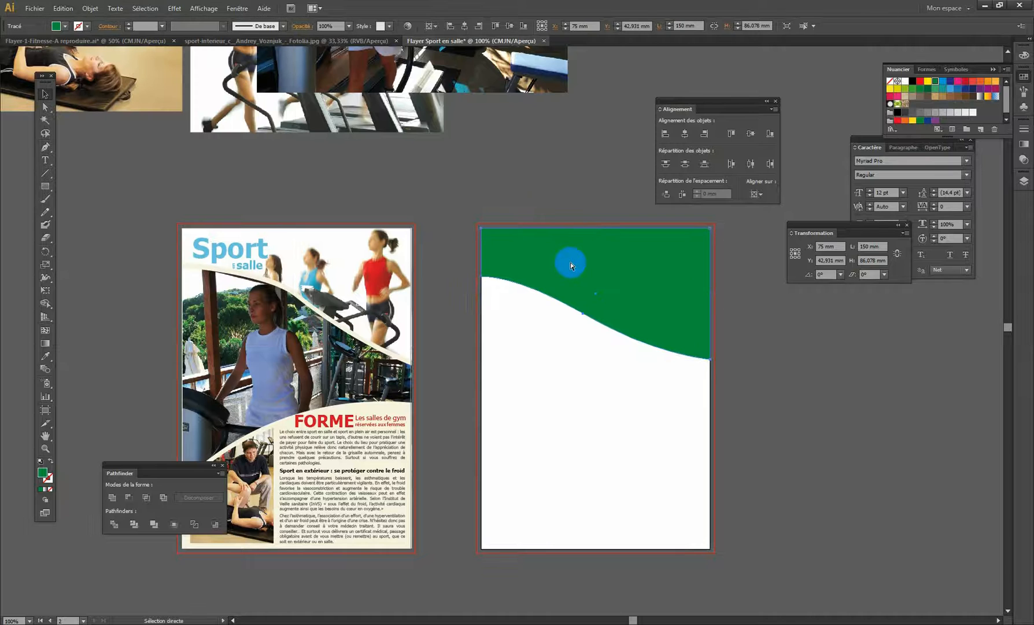
{"action": "key", "text": "v"}
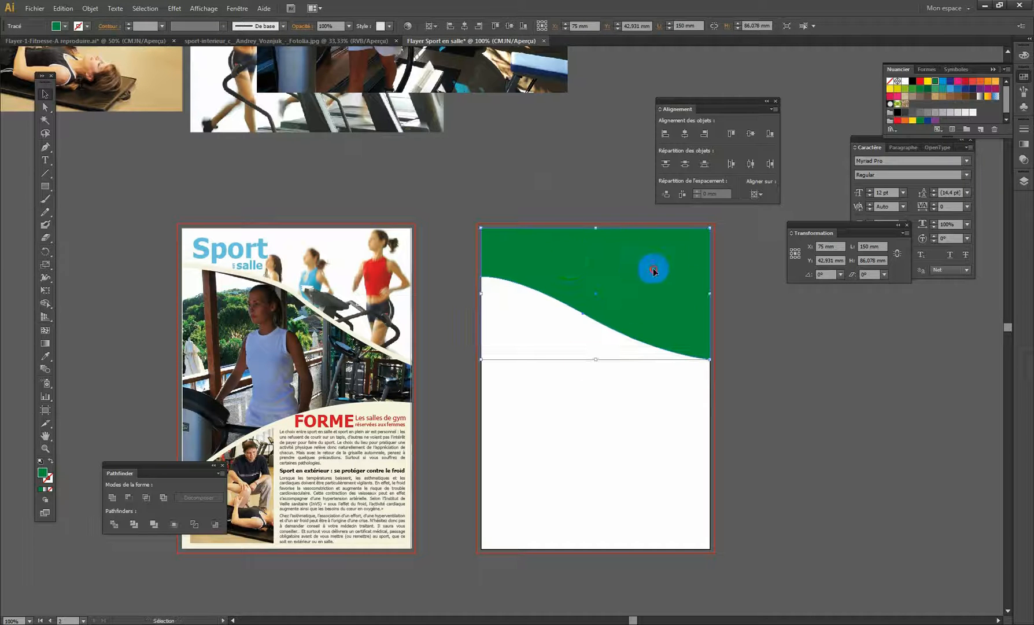
{"action": "left_click_drag", "start_coordinate": [653, 269], "coordinate": [621, 297]}
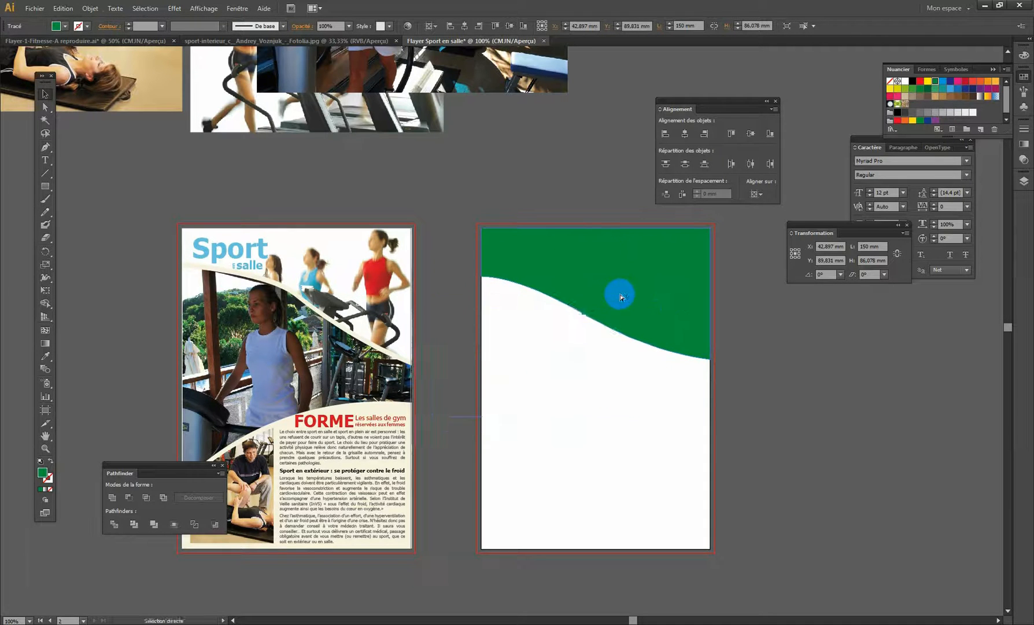
Step: Fill the front copy with red and nudge it up to about Y 39.4 mm, leaving a green band below its curve
{"action": "left_click", "coordinate": [621, 297]}
{"action": "left_click", "coordinate": [920, 82]}
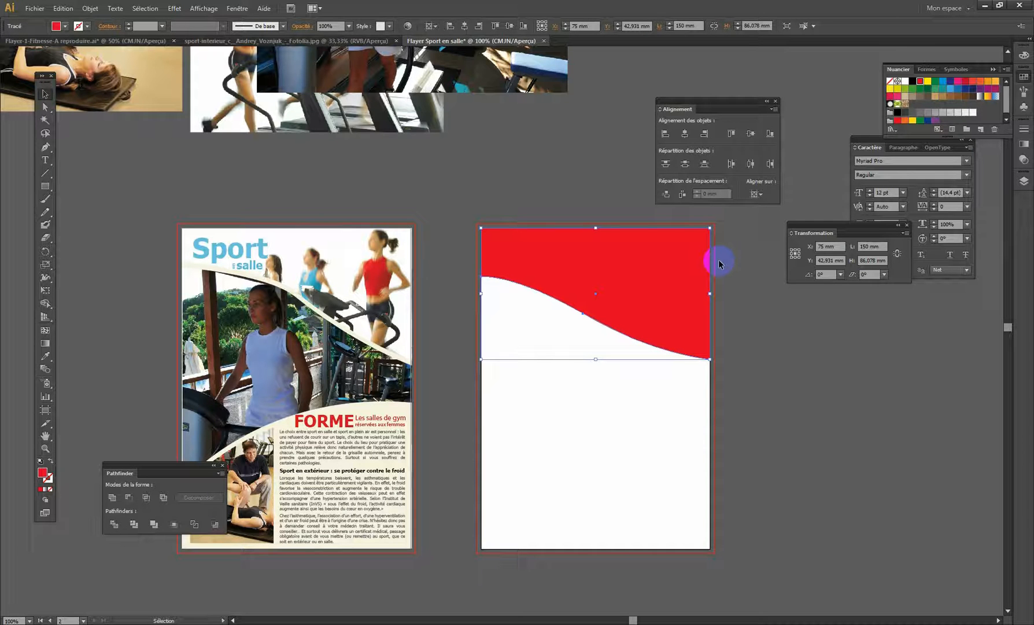
{"action": "key", "text": "shift+Up"}
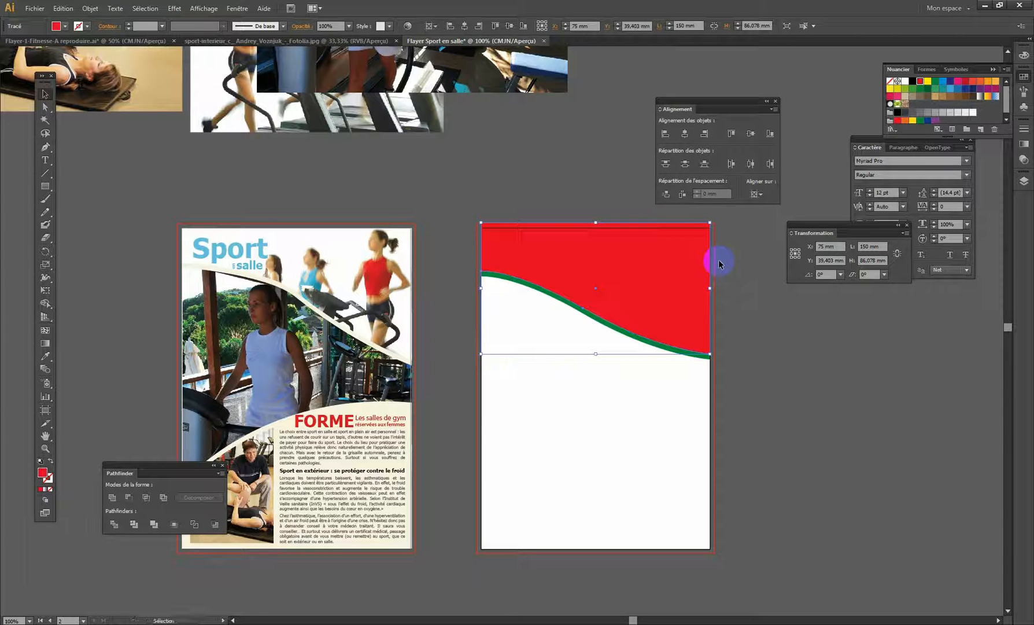
Step: Select the treadmill runners photo lying behind the other gym photo and move it just to the right of the second artboard
{"action": "left_click_drag", "start_coordinate": [666, 263], "coordinate": [550, 435]}
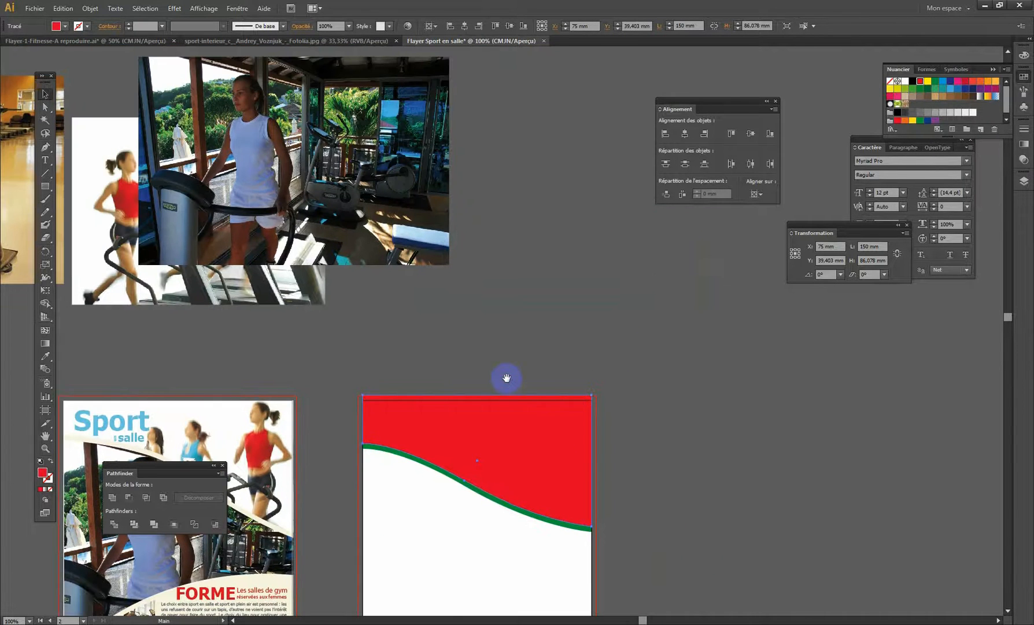
{"action": "left_click_drag", "start_coordinate": [446, 322], "coordinate": [555, 320]}
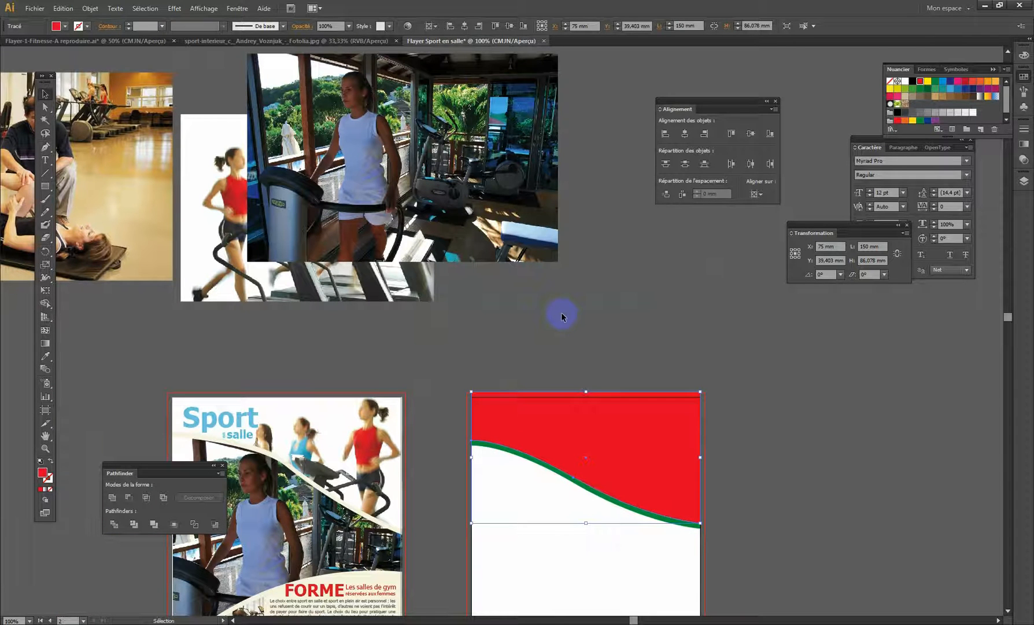
{"action": "left_click", "coordinate": [491, 284], "text": "ctrl+alt"}
{"action": "left_click_drag", "start_coordinate": [549, 318], "coordinate": [457, 231]}
{"action": "left_click_drag", "start_coordinate": [221, 199], "coordinate": [639, 373]}
{"action": "left_click_drag", "start_coordinate": [578, 357], "coordinate": [594, 290]}
{"action": "left_click", "coordinate": [589, 305], "text": "ctrl"}
{"action": "left_click_drag", "start_coordinate": [520, 318], "coordinate": [581, 297]}
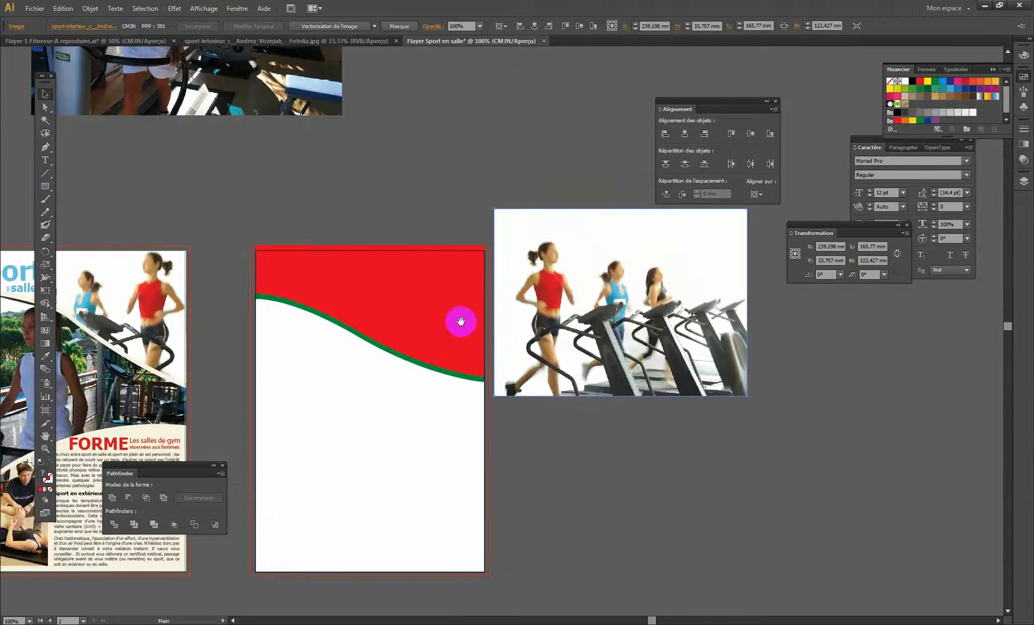
{"action": "left_click_drag", "start_coordinate": [461, 323], "coordinate": [513, 301]}
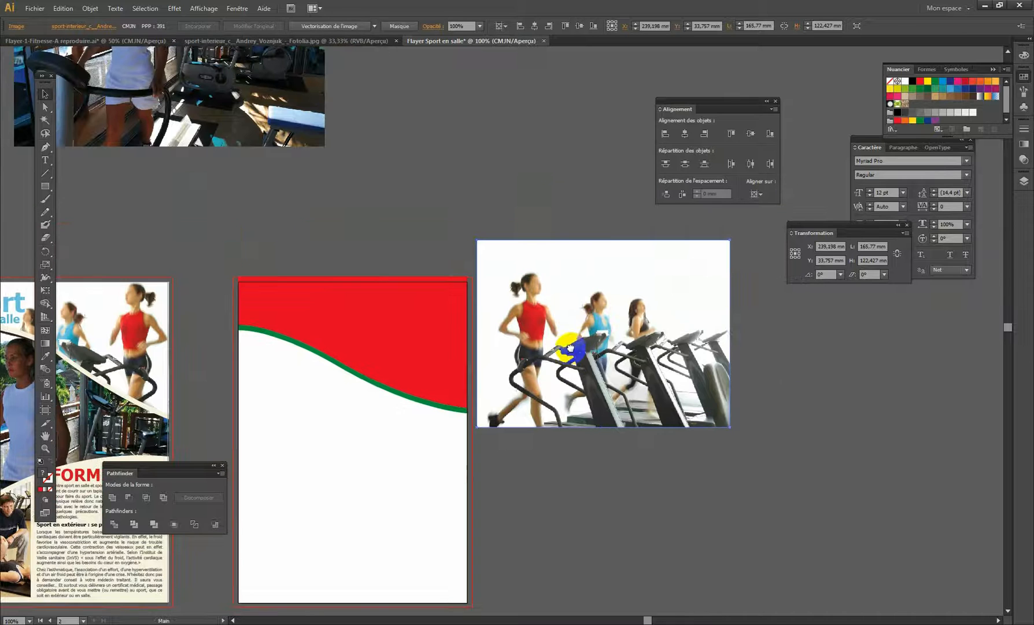
{"action": "left_click_drag", "start_coordinate": [639, 296], "coordinate": [569, 350]}
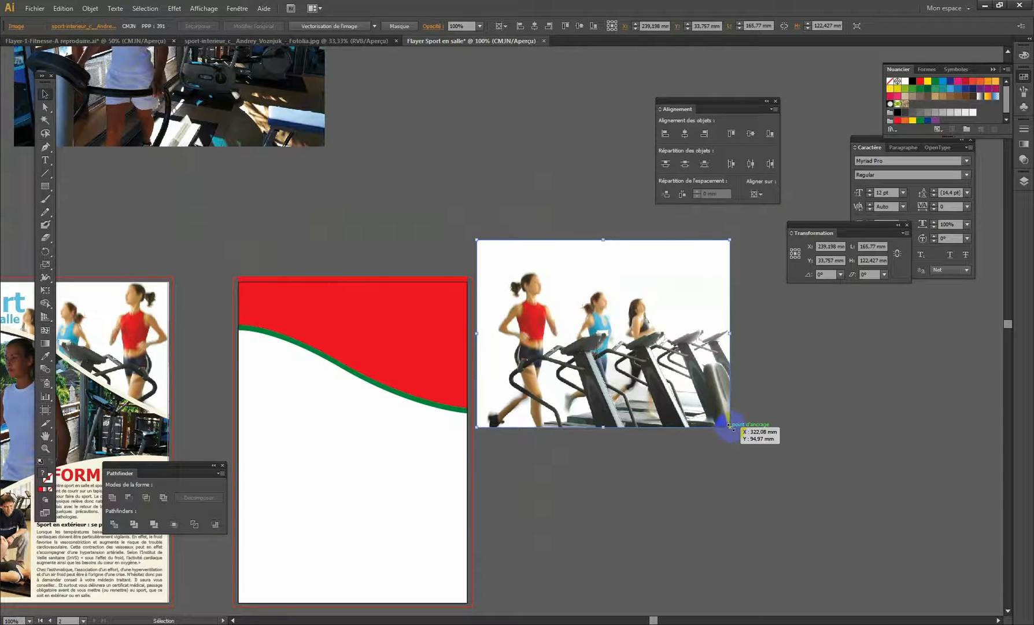
Step: Scale the treadmill runners photo down proportionally to about 145 x 107 mm
{"action": "left_click_drag", "start_coordinate": [730, 426], "coordinate": [695, 410]}
{"action": "left_click_drag", "start_coordinate": [543, 360], "coordinate": [596, 323]}
{"action": "left_click_drag", "start_coordinate": [607, 286], "coordinate": [613, 306]}
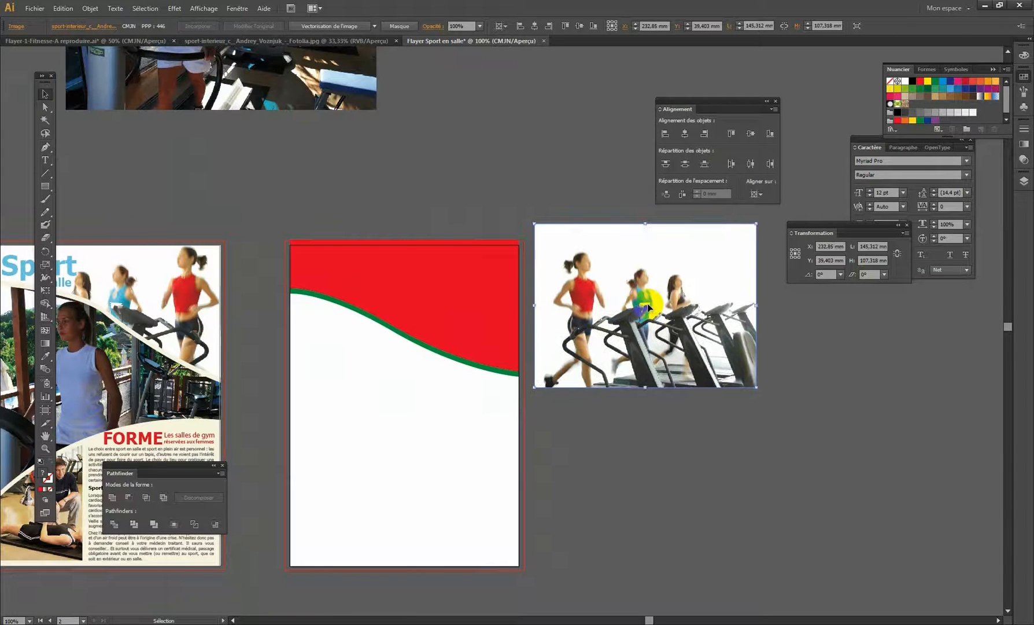
Step: Reflect the treadmill runners photo across the vertical axis, with the preview turned on
{"action": "left_click_drag", "start_coordinate": [44, 254], "coordinate": [90, 269]}
{"action": "double_click", "coordinate": [45, 253]}
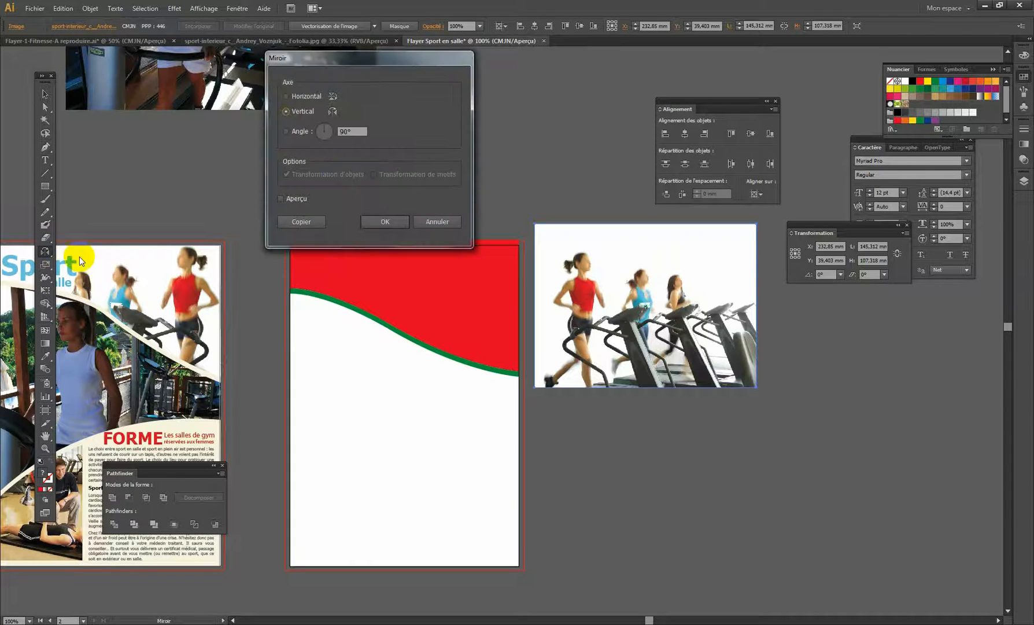
{"action": "left_click_drag", "start_coordinate": [317, 65], "coordinate": [298, 63]}
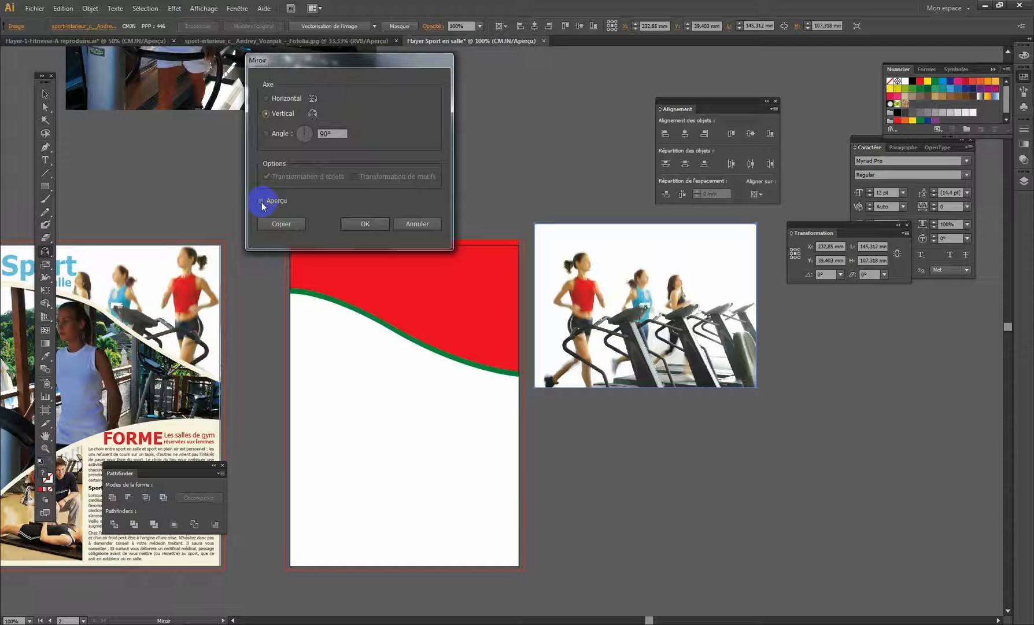
{"action": "left_click", "coordinate": [261, 200]}
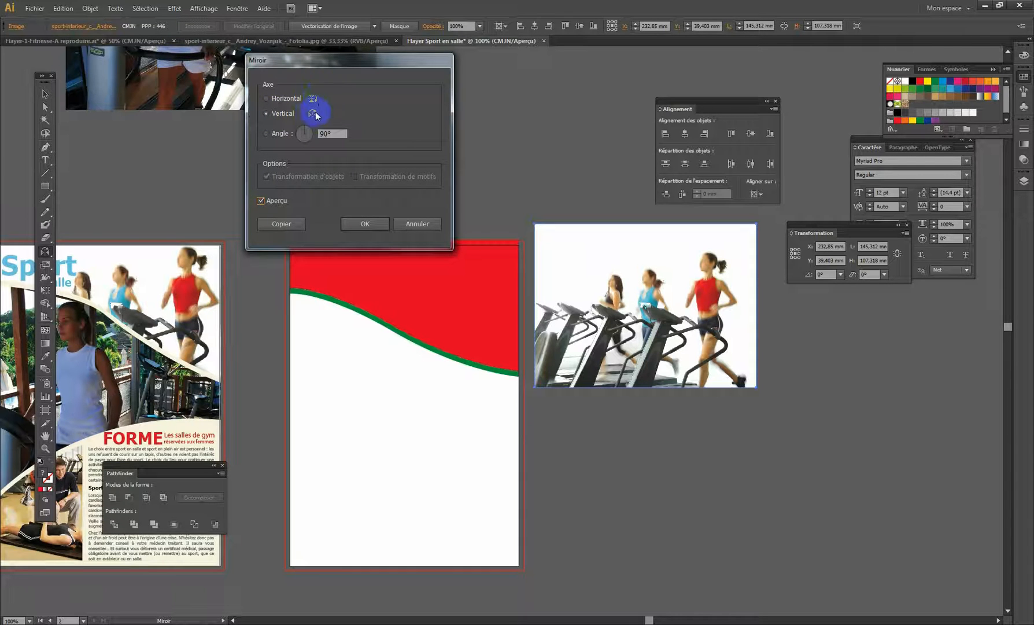
{"action": "left_click", "coordinate": [365, 227]}
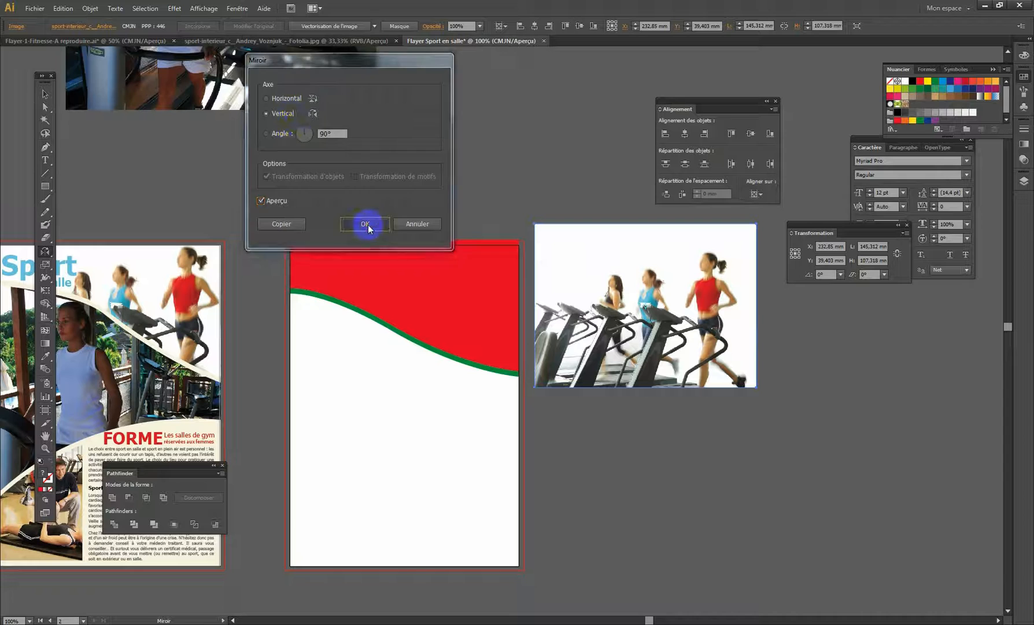
Step: Place the mirrored photo behind the red shape on the second artboard and enlarge it proportionally to about 159 x 117 mm
{"action": "left_click", "coordinate": [46, 96]}
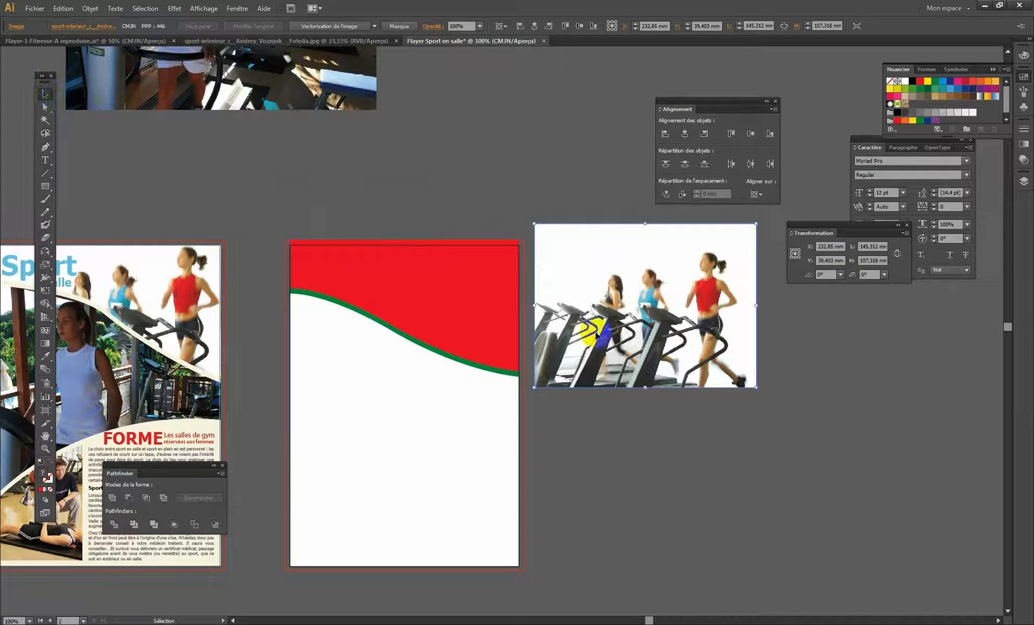
{"action": "left_click_drag", "start_coordinate": [710, 250], "coordinate": [476, 272]}
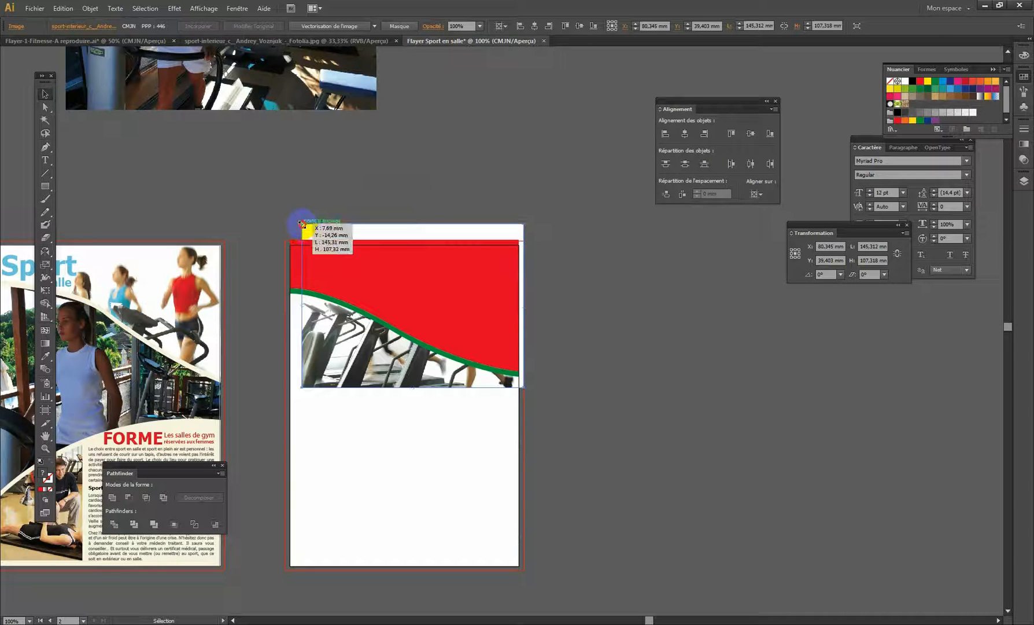
{"action": "left_click_drag", "start_coordinate": [305, 227], "coordinate": [280, 207]}
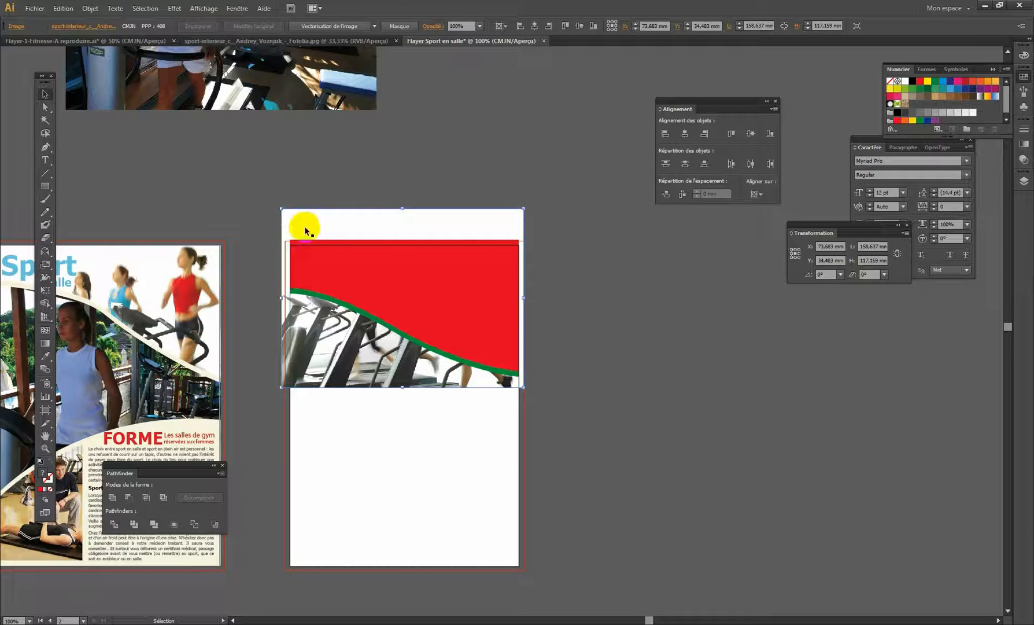
{"action": "left_click", "coordinate": [632, 293]}
Step: Select the red curved shape together with the runners photo and create a clipping mask from them
{"action": "left_click", "coordinate": [474, 283]}
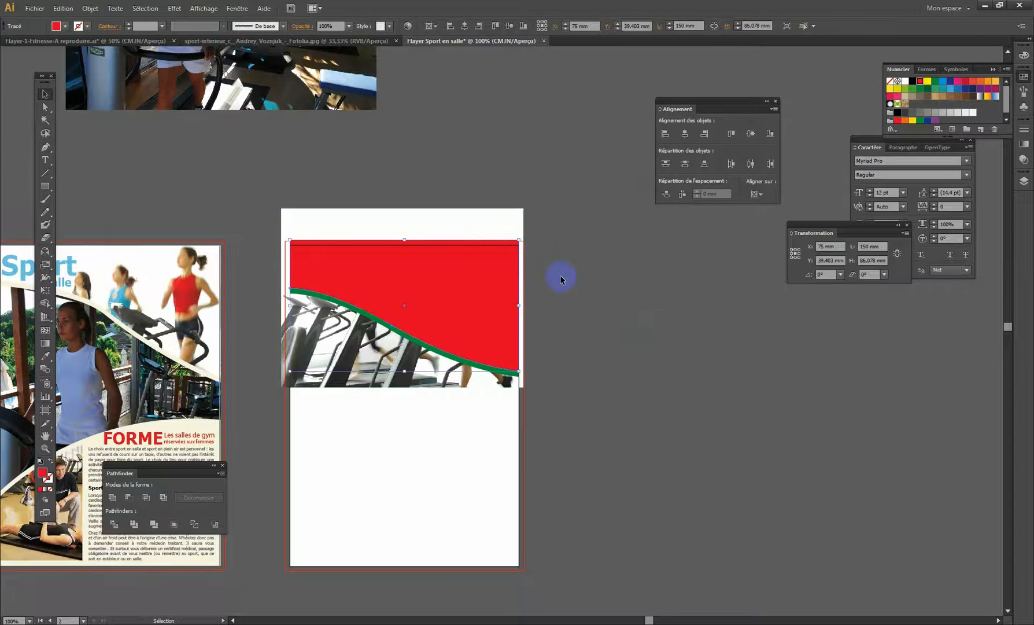
{"action": "left_click", "coordinate": [513, 215], "text": "shift"}
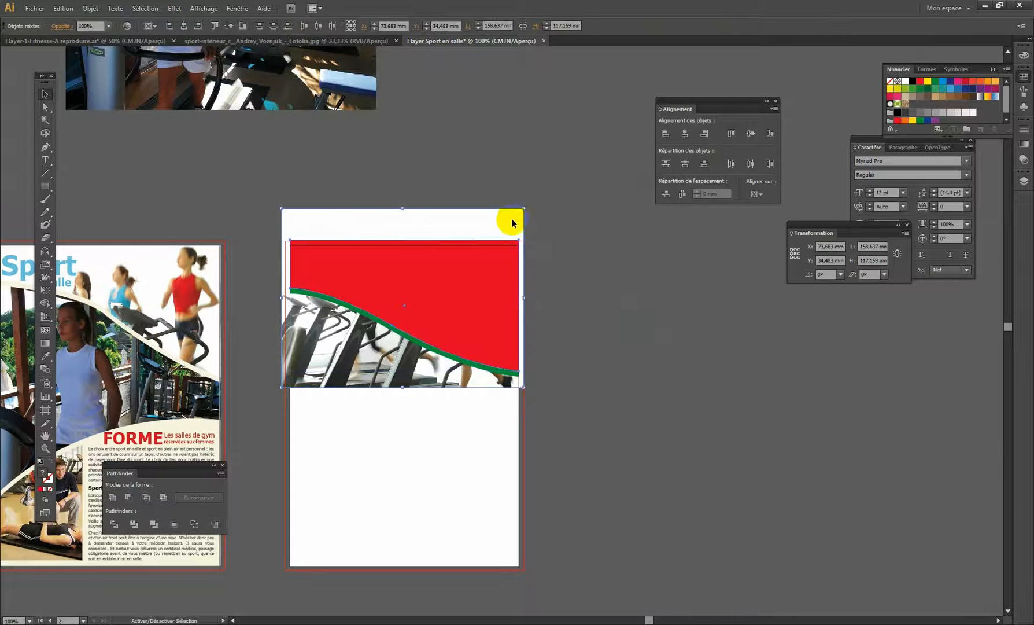
{"action": "left_click", "coordinate": [91, 7]}
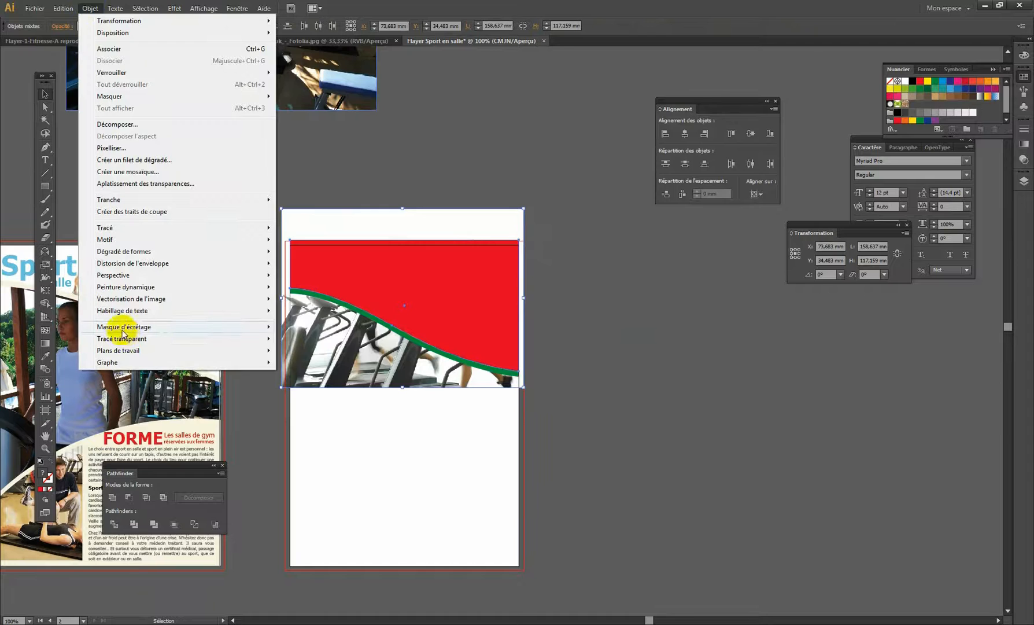
{"action": "mouse_move", "coordinate": [124, 333]}
{"action": "left_click", "coordinate": [295, 325]}
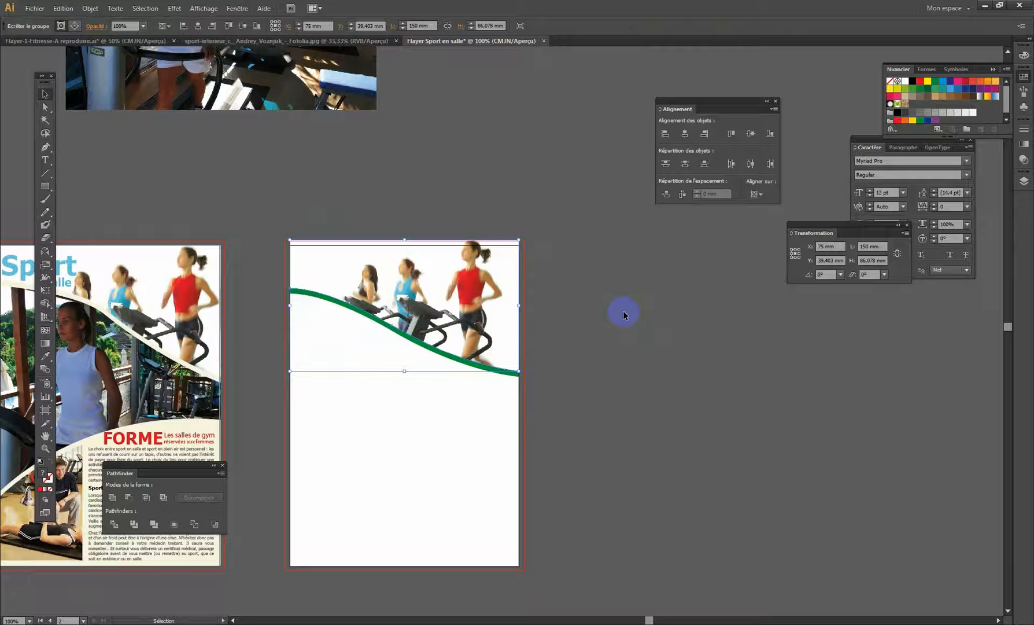
{"action": "left_click", "coordinate": [89, 8]}
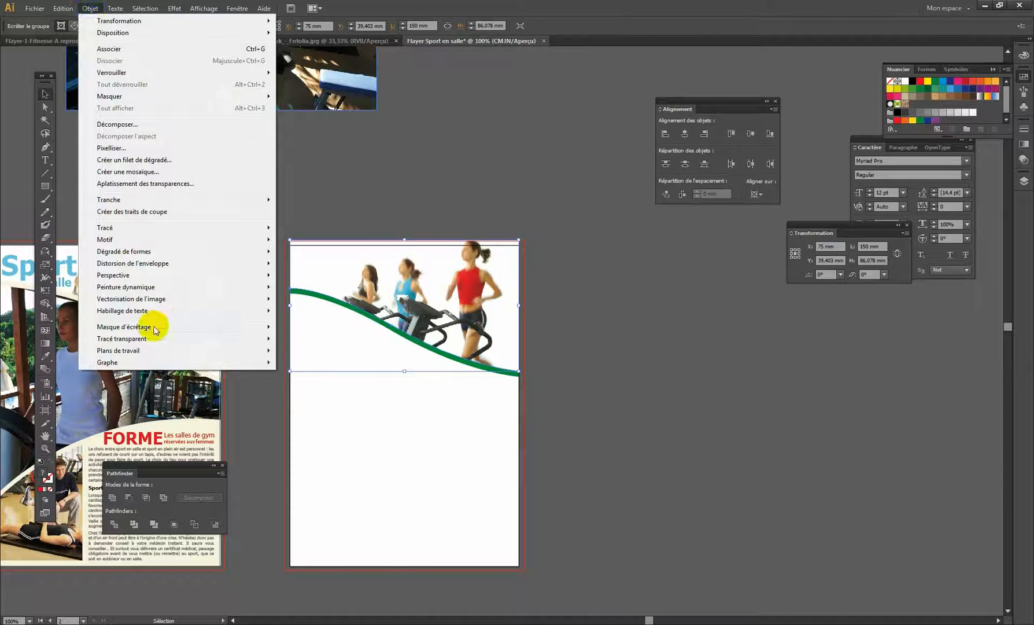
{"action": "mouse_move", "coordinate": [219, 326]}
{"action": "left_click", "coordinate": [311, 328]}
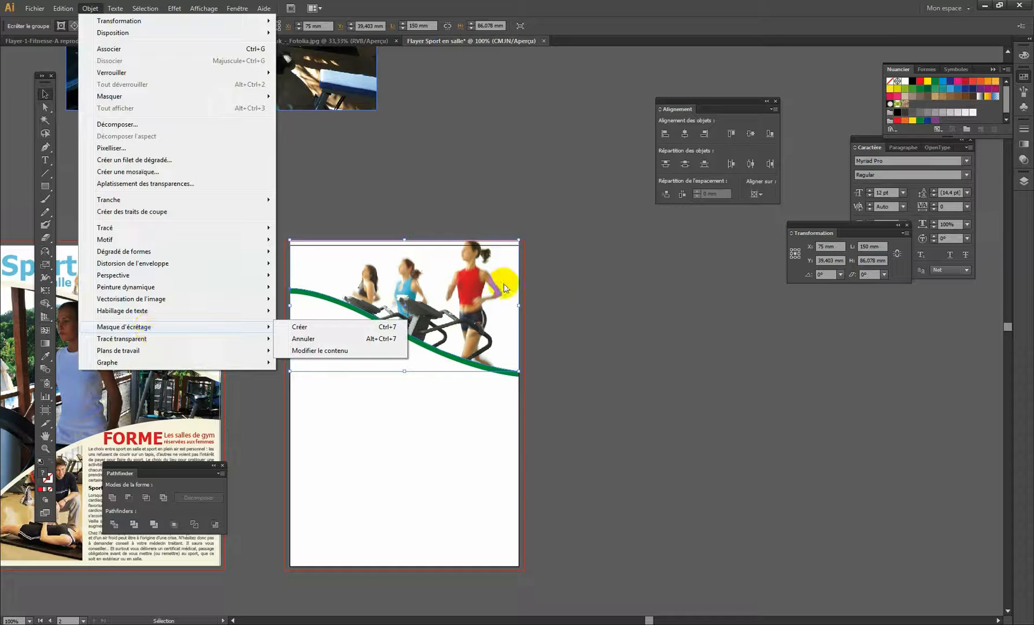
{"action": "left_click", "coordinate": [572, 286]}
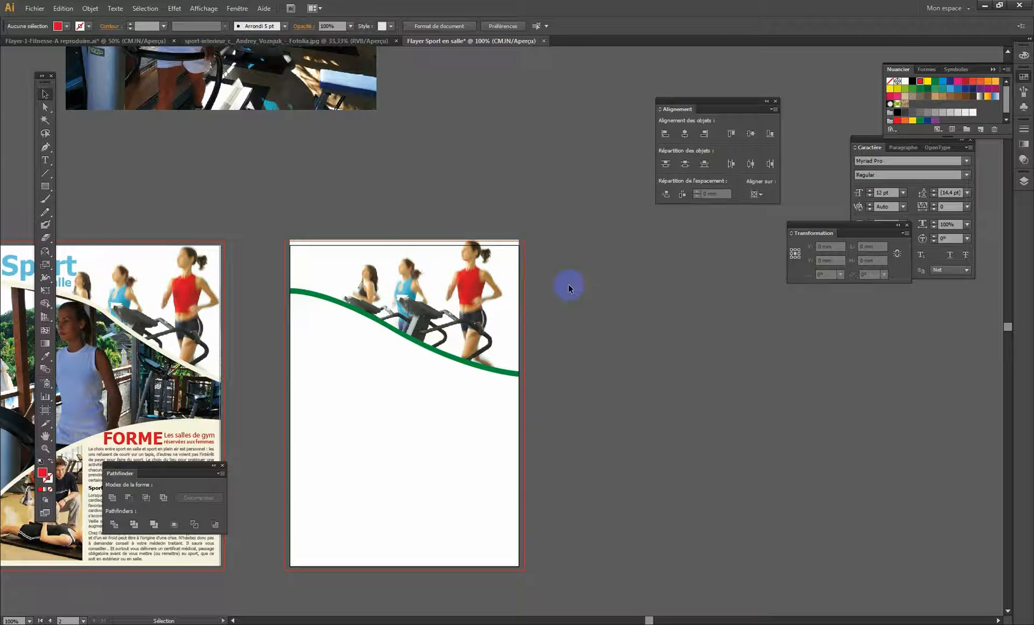
Step: Move the runners photo about 5 mm down inside its clipping mask, leaving the curved mask in place
{"action": "left_click", "coordinate": [483, 283]}
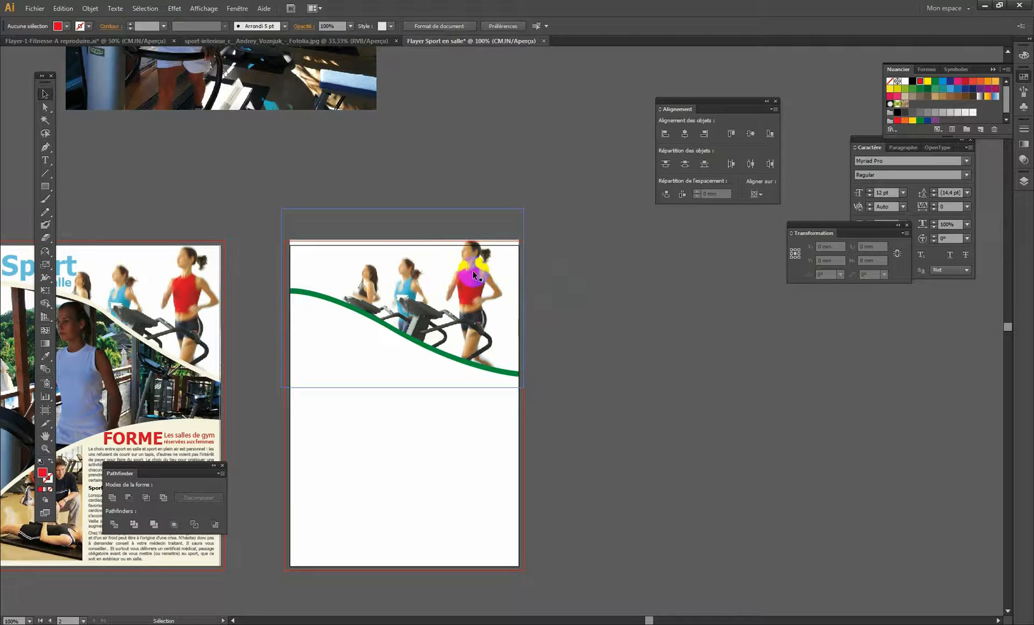
{"action": "left_click", "coordinate": [46, 110]}
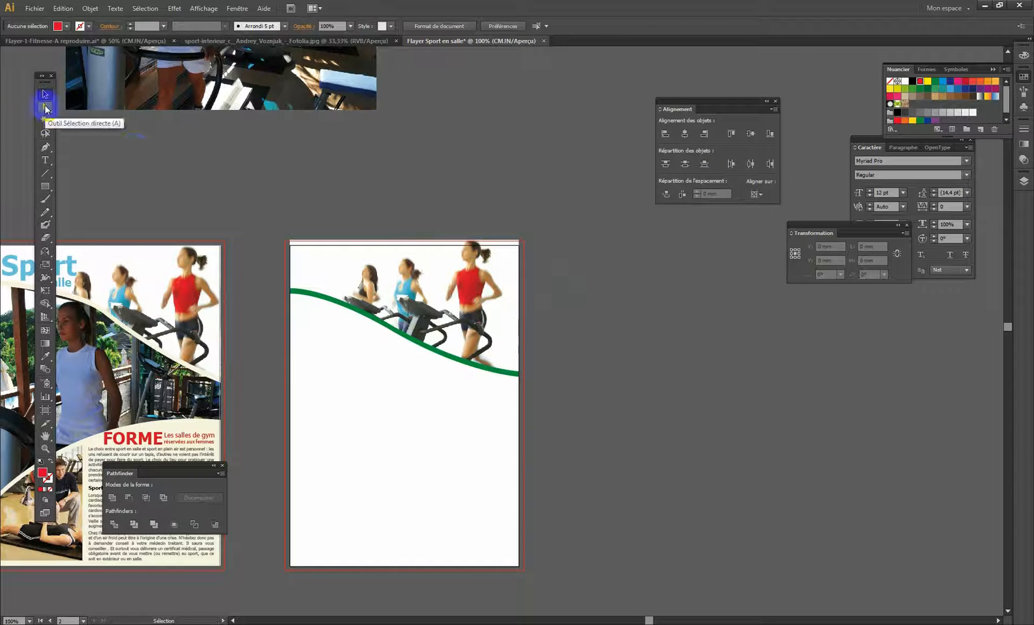
{"action": "left_click", "coordinate": [461, 284]}
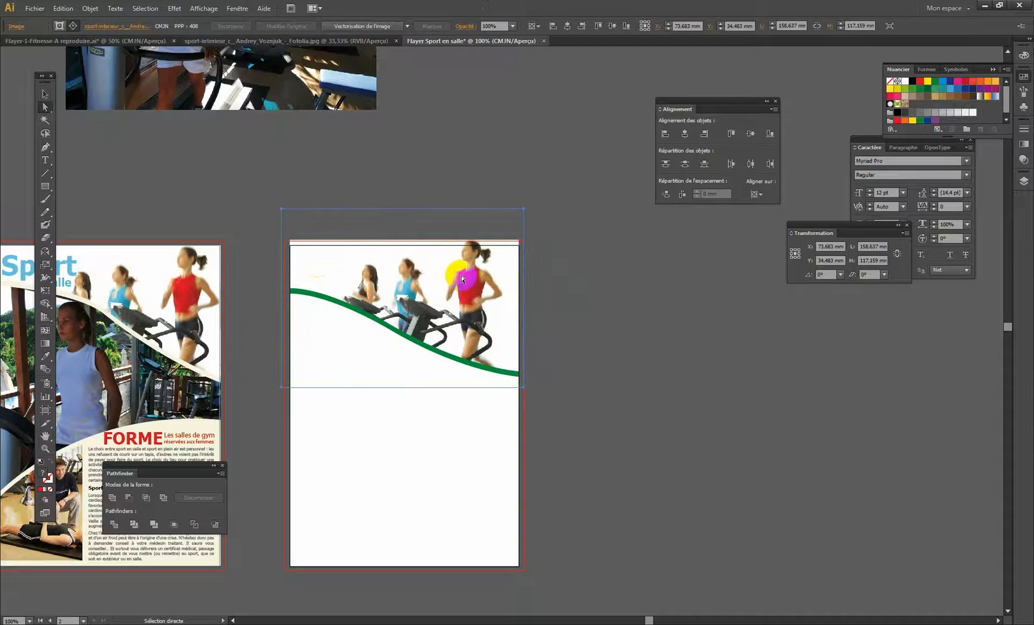
{"action": "left_click_drag", "start_coordinate": [469, 282], "coordinate": [592, 303]}
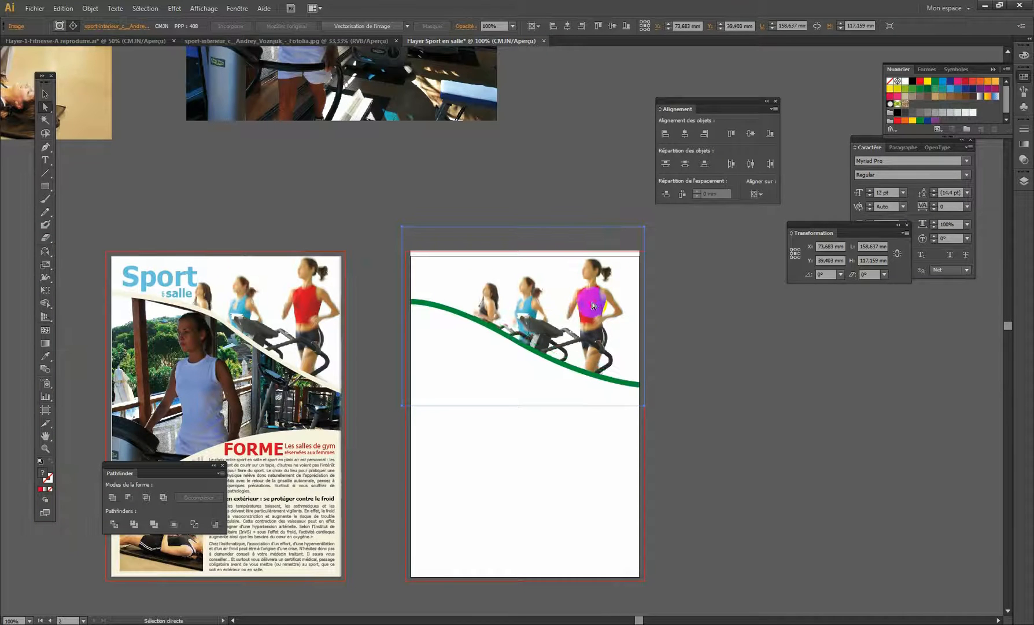
{"action": "left_click", "coordinate": [45, 94]}
{"action": "left_click", "coordinate": [431, 271]}
Step: Draw a red ellipse about 322 x 292 mm, its upper arc crossing the lower half of the second artboard
{"action": "key", "text": "ctrl+minus"}
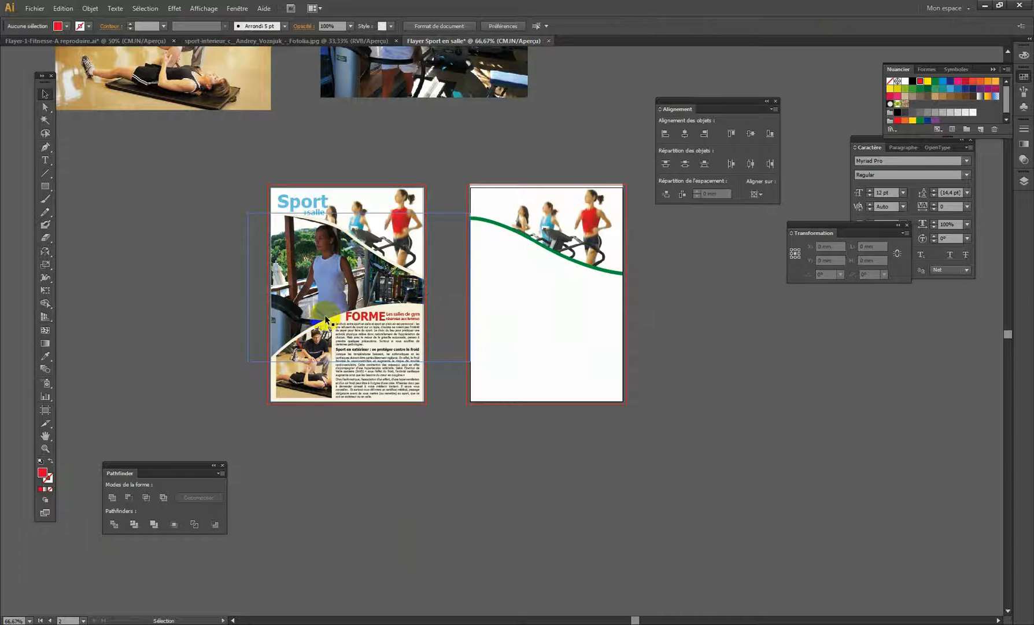
{"action": "left_click_drag", "start_coordinate": [387, 267], "coordinate": [318, 287]}
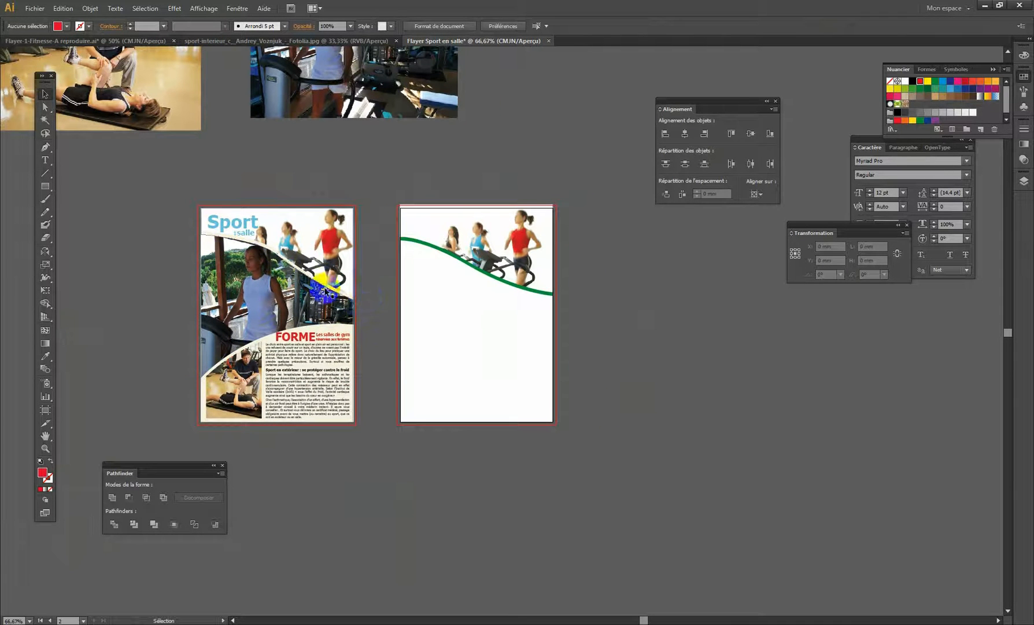
{"action": "left_click_drag", "start_coordinate": [425, 323], "coordinate": [419, 296]}
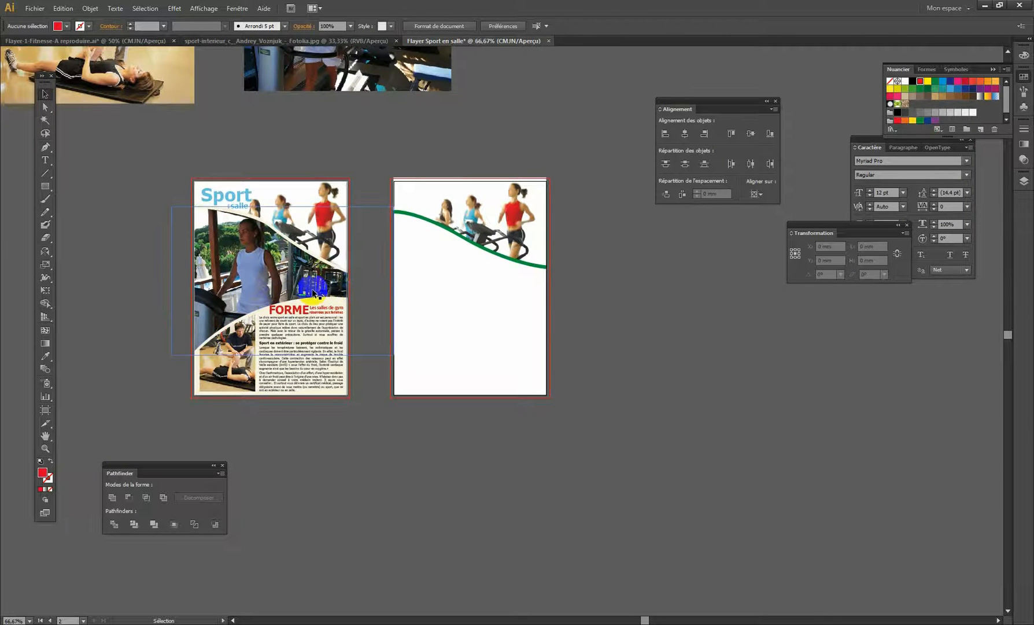
{"action": "left_click_drag", "start_coordinate": [457, 326], "coordinate": [460, 293]}
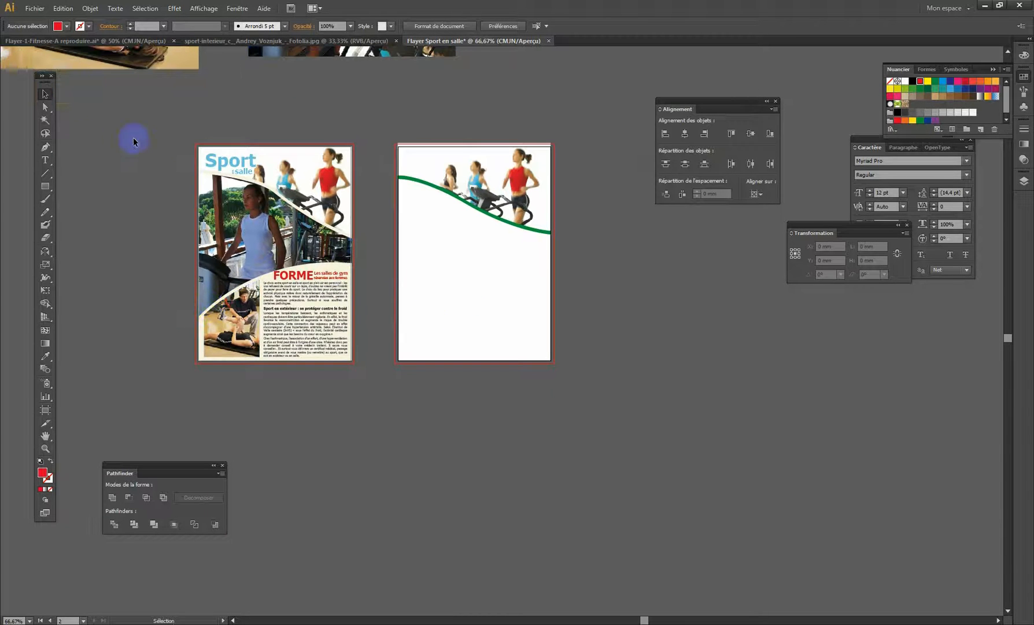
{"action": "left_click_drag", "start_coordinate": [376, 273], "coordinate": [386, 199]}
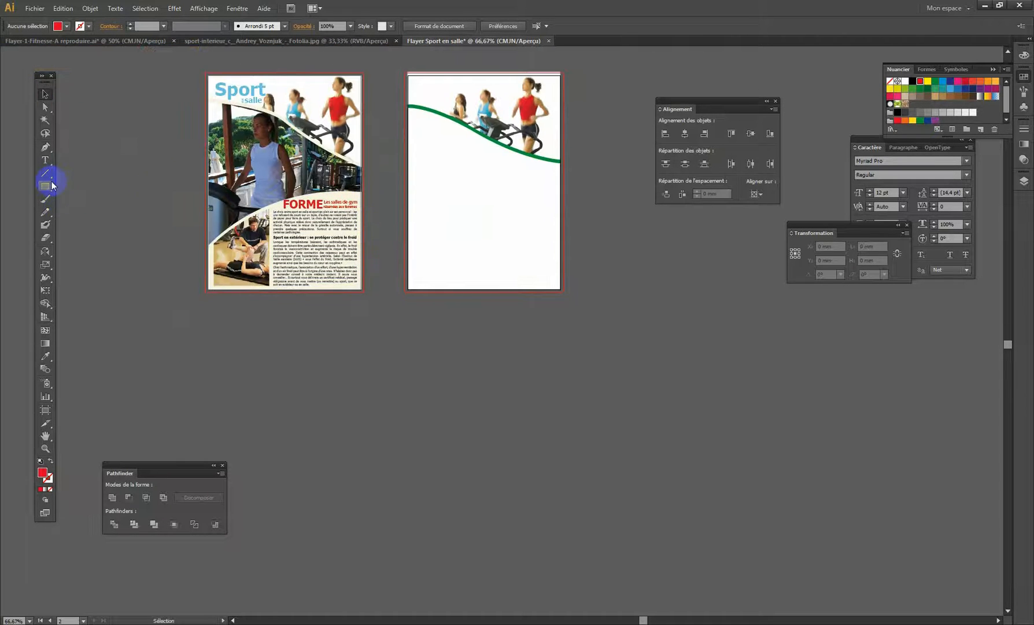
{"action": "left_click_drag", "start_coordinate": [45, 185], "coordinate": [81, 211]}
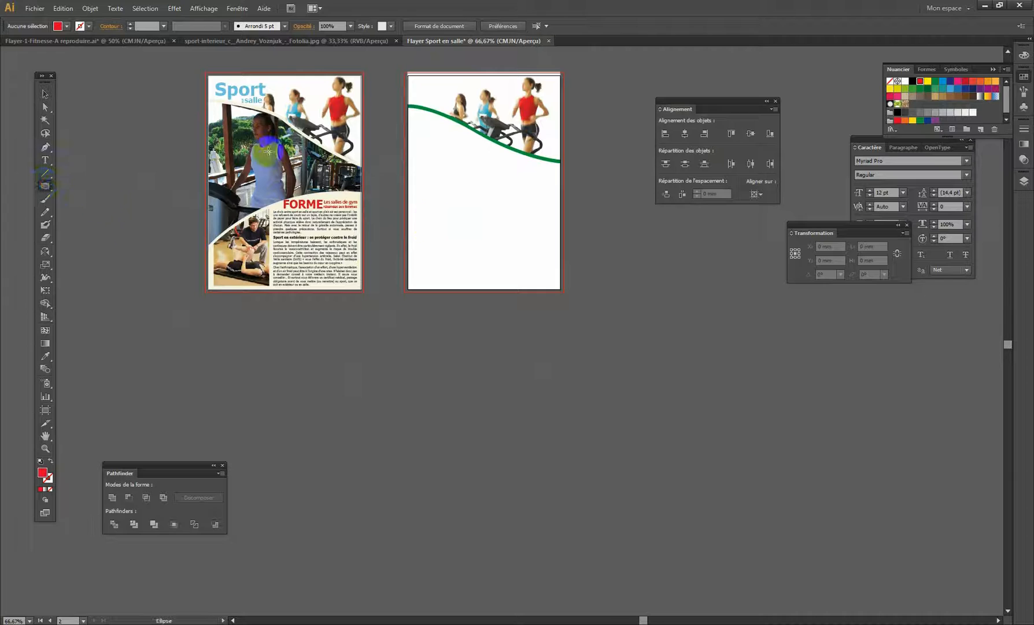
{"action": "key", "text": "ctrl+space"}
{"action": "left_click", "coordinate": [465, 236], "text": "ctrl+alt"}
{"action": "left_click_drag", "start_coordinate": [549, 291], "coordinate": [423, 222]}
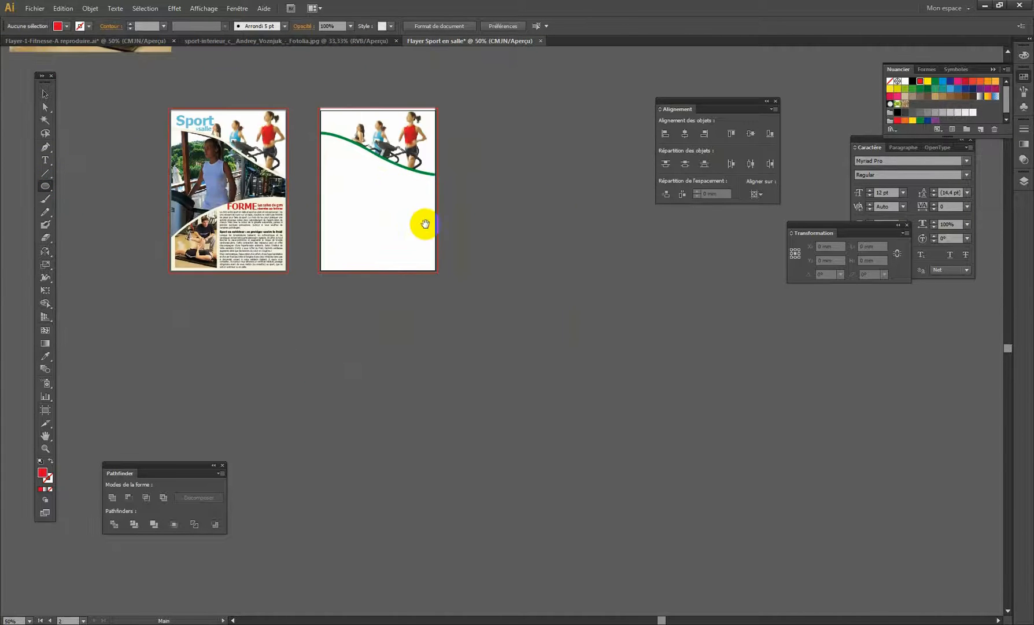
{"action": "left_click", "coordinate": [405, 234], "text": "ctrl"}
{"action": "mouse_move", "coordinate": [482, 293]}
{"action": "left_mouse_down"}
{"action": "mouse_move", "coordinate": [440, 231]}
{"action": "mouse_move", "coordinate": [393, 219]}
{"action": "mouse_move", "coordinate": [438, 307]}
{"action": "mouse_move", "coordinate": [497, 367]}
{"action": "mouse_move", "coordinate": [465, 365]}
{"action": "left_mouse_up"}
{"action": "left_click", "coordinate": [440, 231], "text": "ctrl+alt"}
{"action": "left_click", "coordinate": [474, 293], "text": "ctrl+alt"}
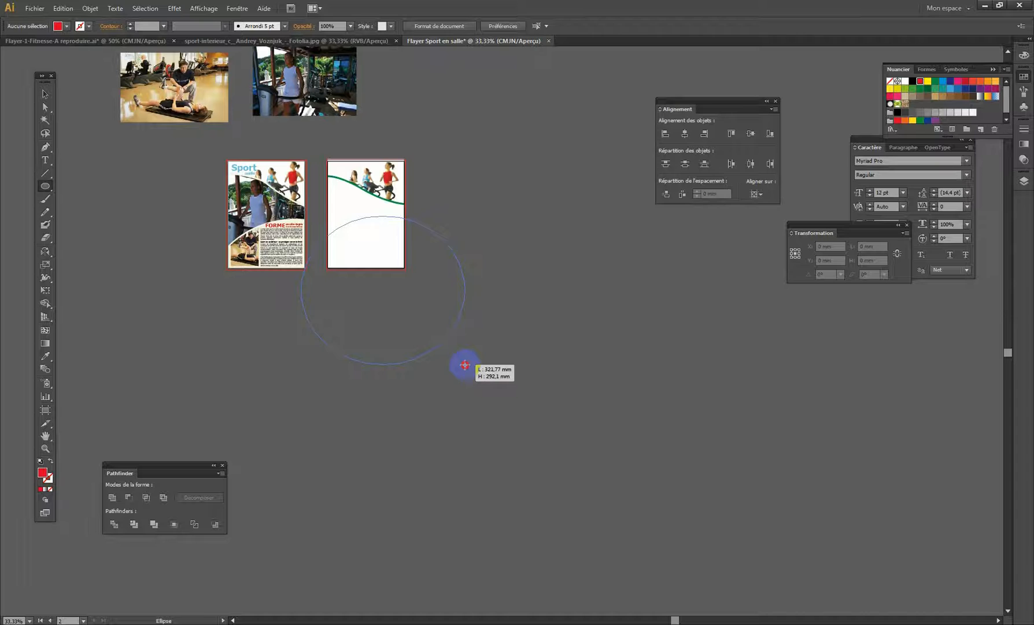
{"action": "left_click_drag", "start_coordinate": [464, 365], "coordinate": [465, 364]}
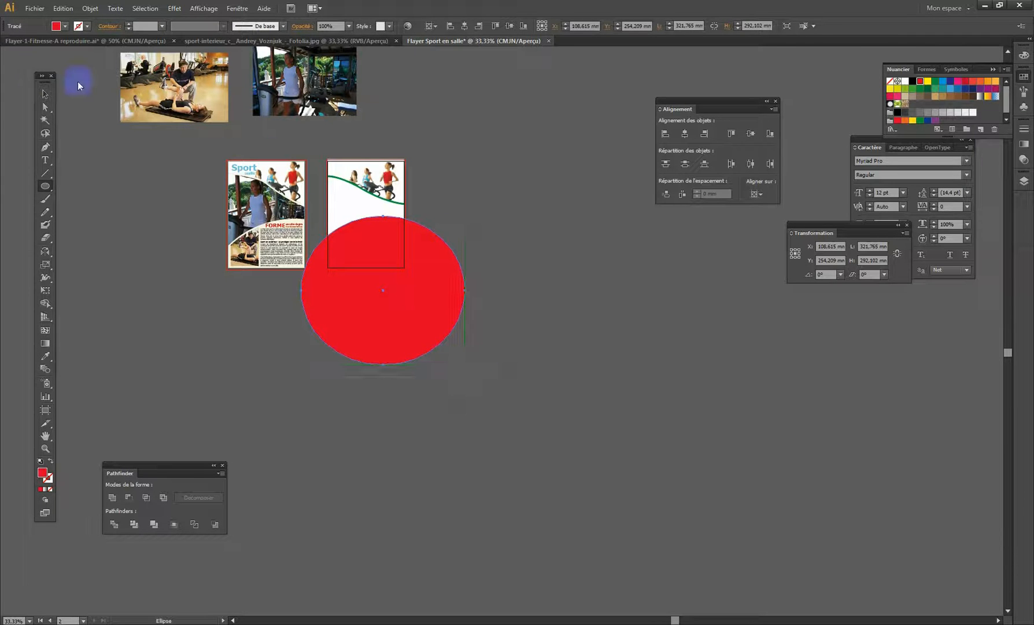
Step: Move the Pathfinder panel beneath the Transformation panel, clear of the artwork
{"action": "left_click", "coordinate": [44, 94]}
{"action": "left_click_drag", "start_coordinate": [376, 282], "coordinate": [552, 286]}
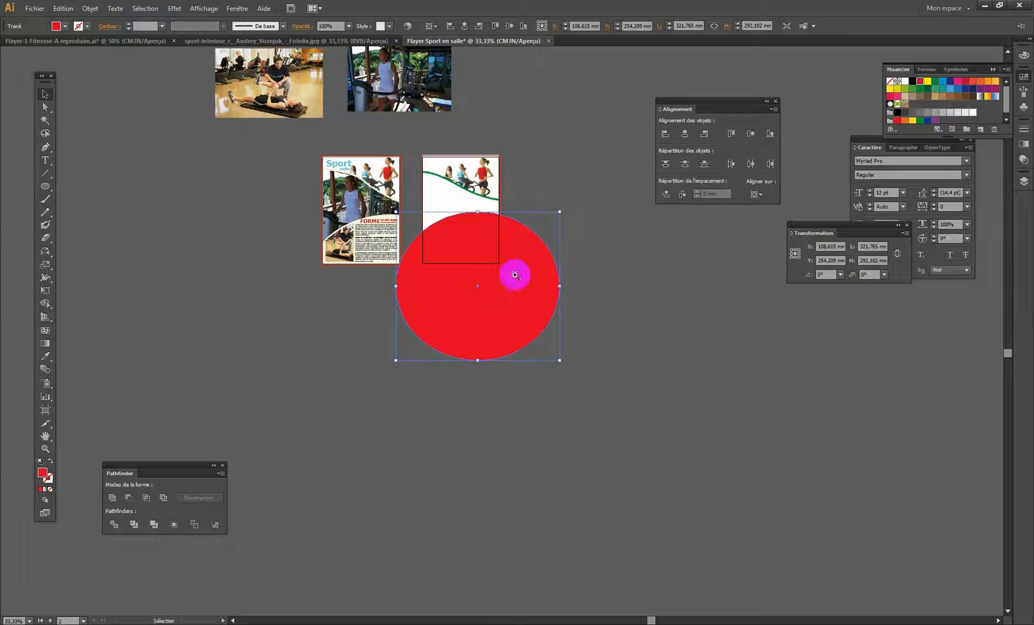
{"action": "left_click", "coordinate": [508, 252], "text": "ctrl"}
{"action": "left_click", "coordinate": [508, 252], "text": "ctrl"}
{"action": "left_click_drag", "start_coordinate": [534, 424], "coordinate": [530, 245]}
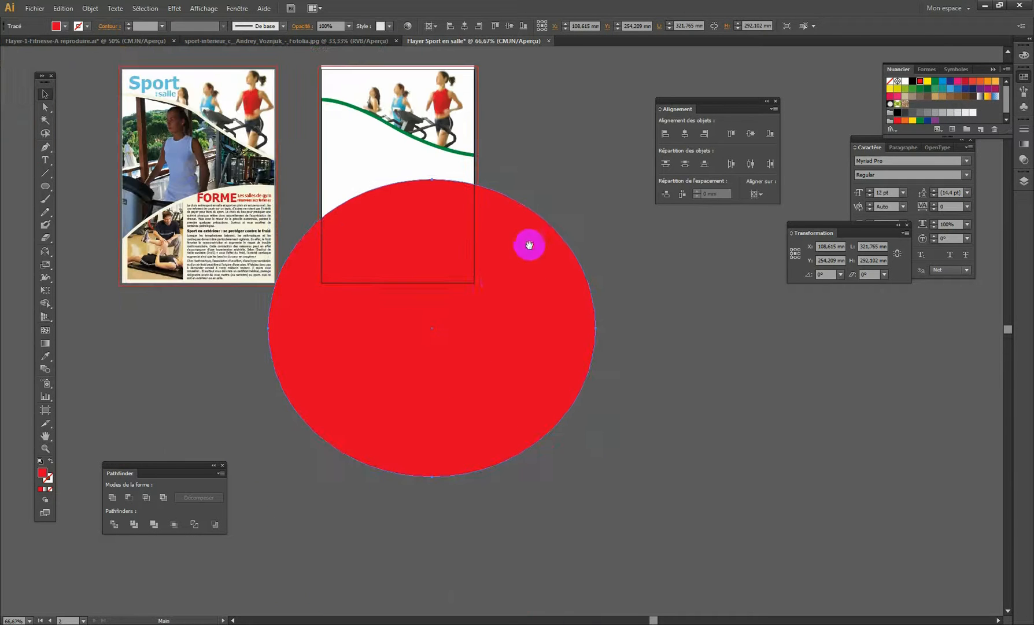
{"action": "left_click", "coordinate": [499, 289], "text": "ctrl+alt"}
{"action": "left_click_drag", "start_coordinate": [534, 326], "coordinate": [485, 276]}
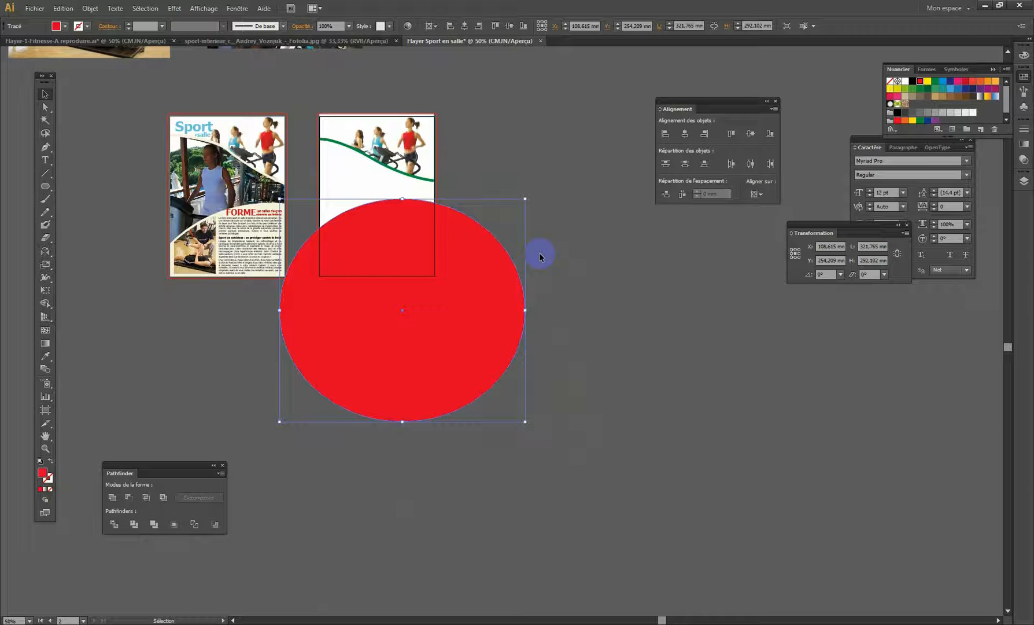
{"action": "left_click_drag", "start_coordinate": [123, 471], "coordinate": [775, 308]}
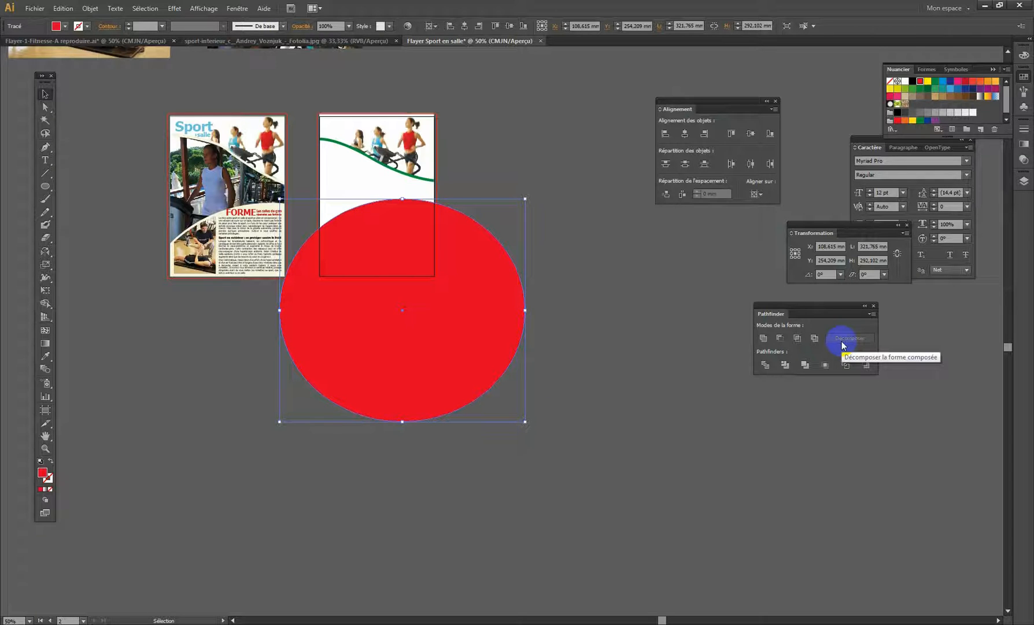
{"action": "left_click", "coordinate": [238, 9]}
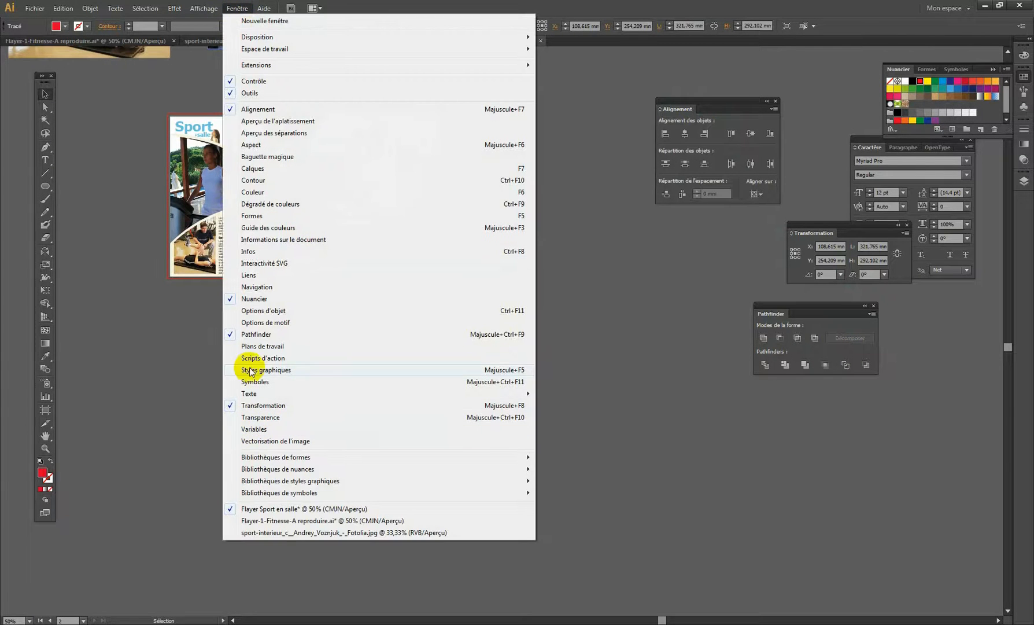
{"action": "left_click", "coordinate": [817, 4]}
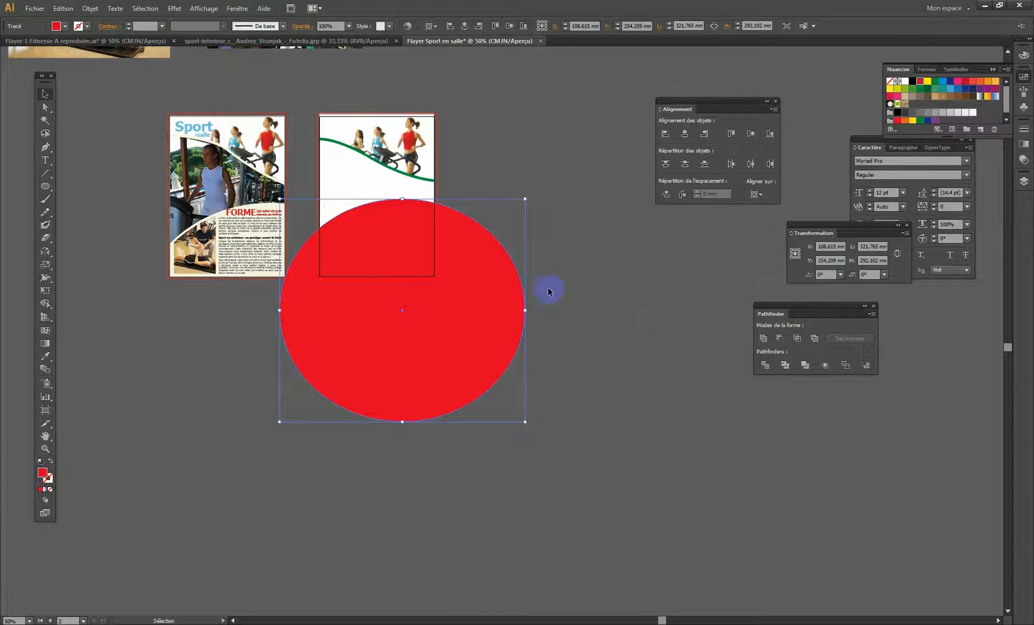
Step: Draw a rectangle about 259 x 375 mm along the second artboard's right edge and subtract it from the red ellipse
{"action": "left_click", "coordinate": [481, 275]}
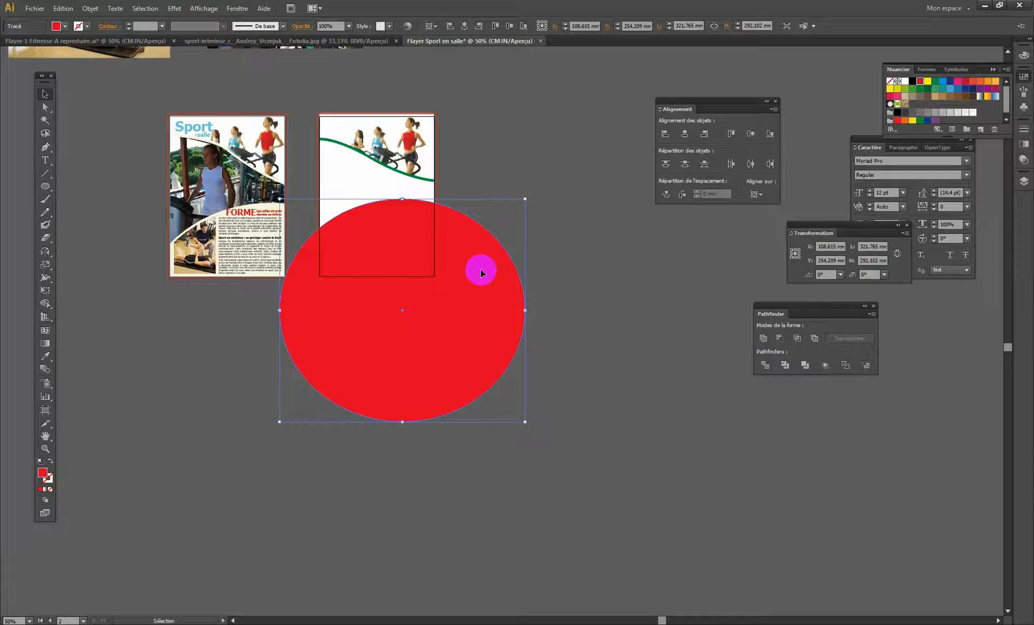
{"action": "left_click", "coordinate": [574, 282]}
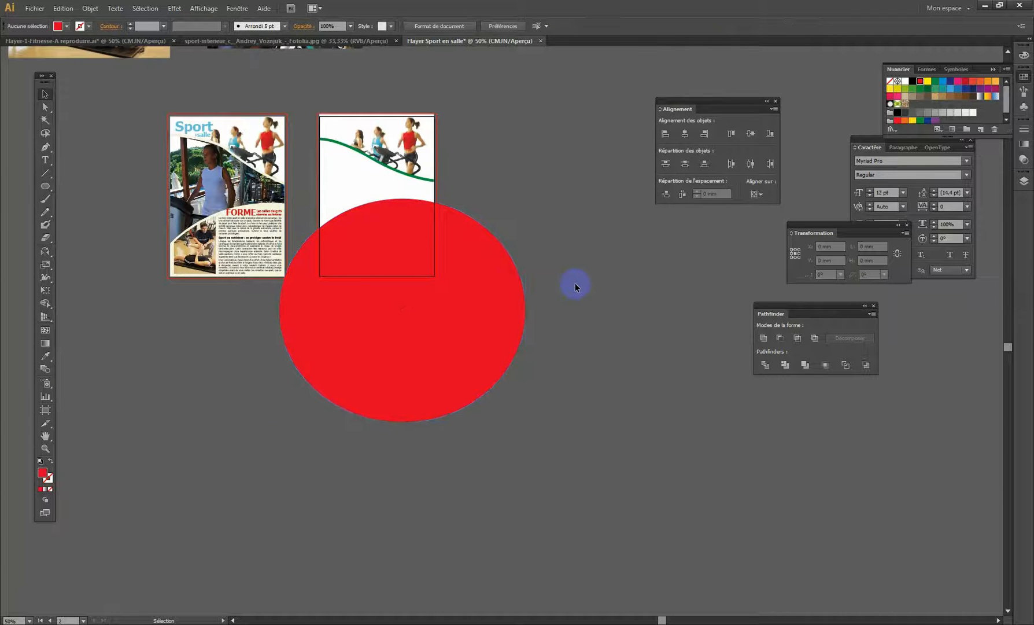
{"action": "left_click", "coordinate": [45, 185]}
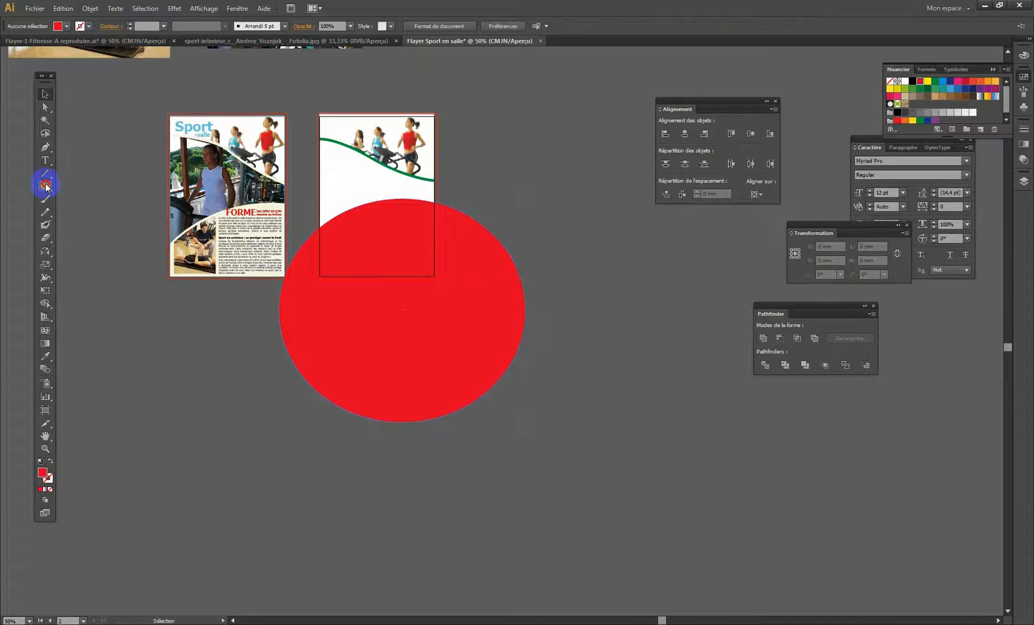
{"action": "left_click", "coordinate": [81, 185]}
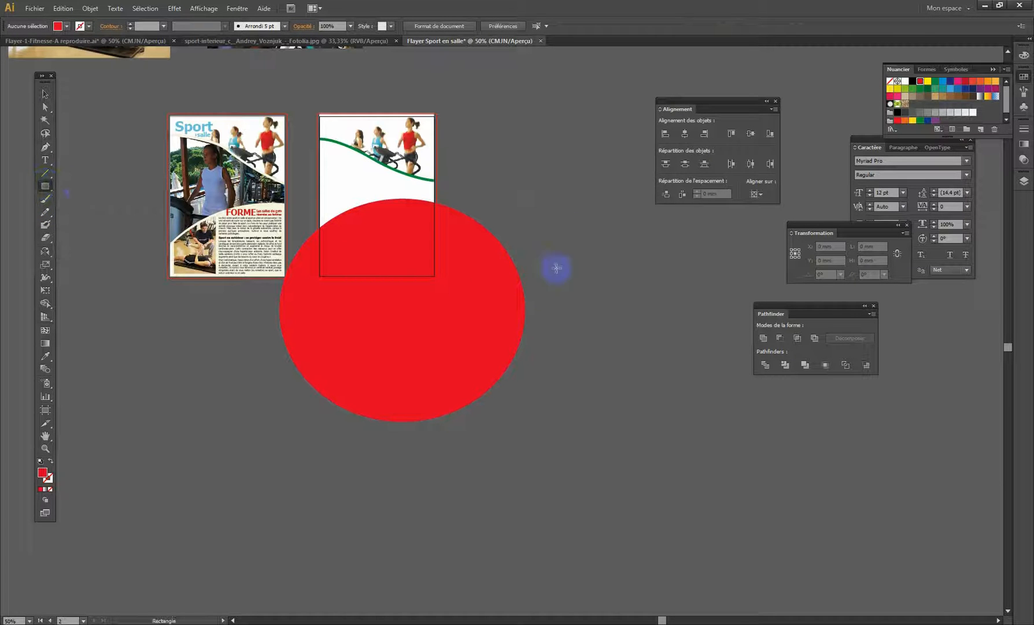
{"action": "left_click_drag", "start_coordinate": [632, 161], "coordinate": [432, 448]}
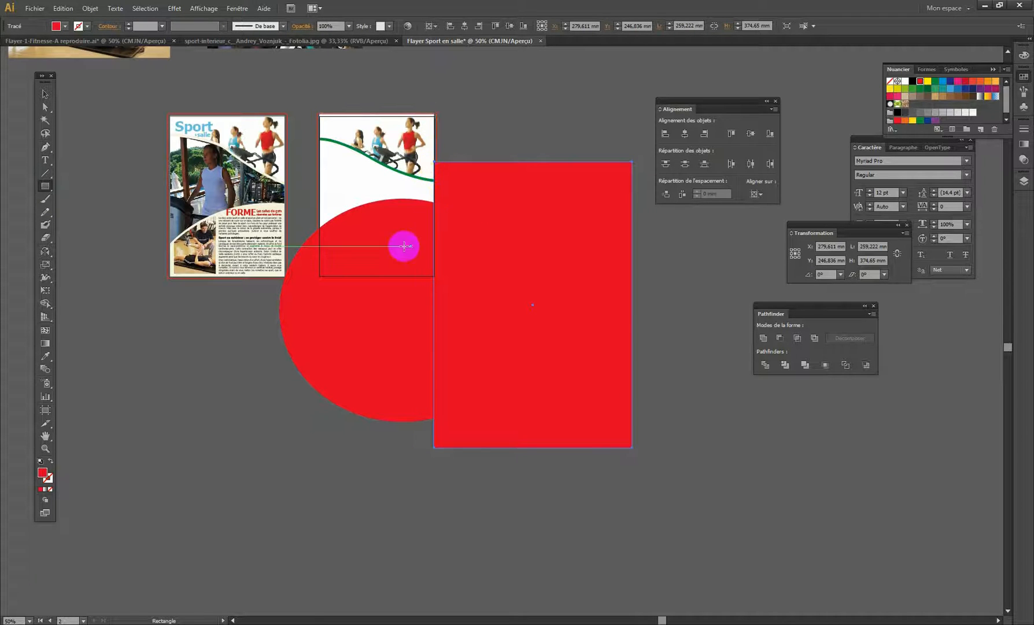
{"action": "left_click", "coordinate": [45, 92]}
{"action": "left_click_drag", "start_coordinate": [672, 310], "coordinate": [480, 404]}
{"action": "left_click", "coordinate": [700, 274]}
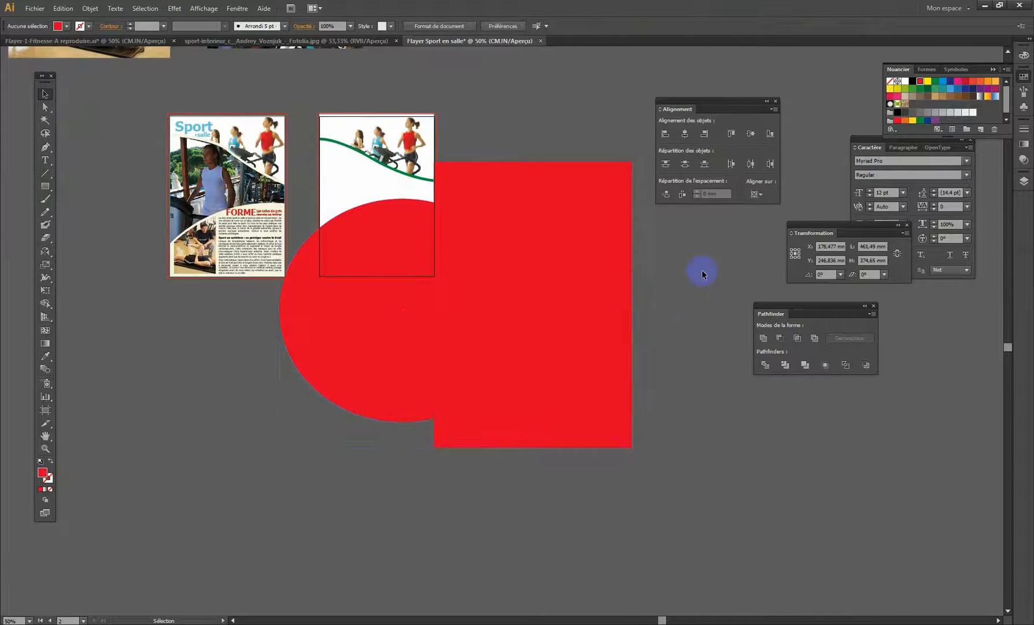
{"action": "left_click", "coordinate": [610, 238]}
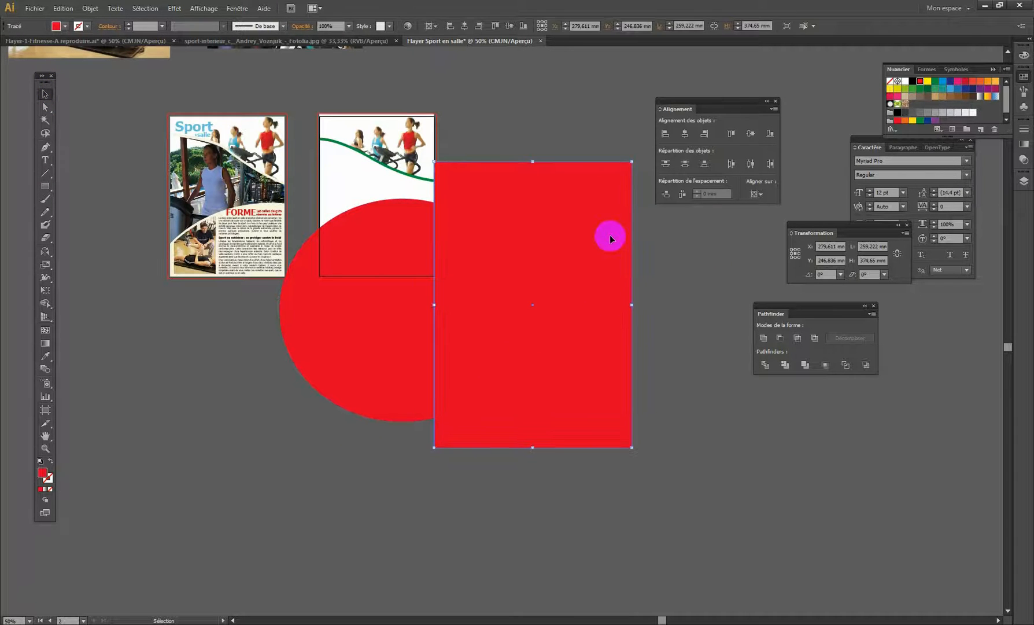
{"action": "left_click", "coordinate": [396, 372], "text": "shift"}
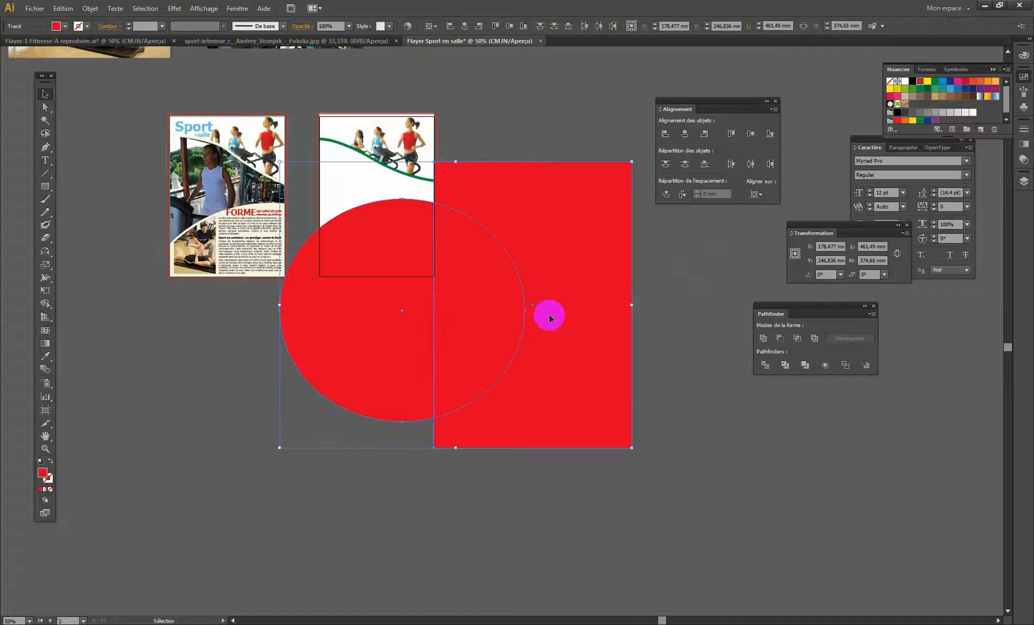
{"action": "left_click", "coordinate": [779, 340]}
{"action": "left_click", "coordinate": [388, 330]}
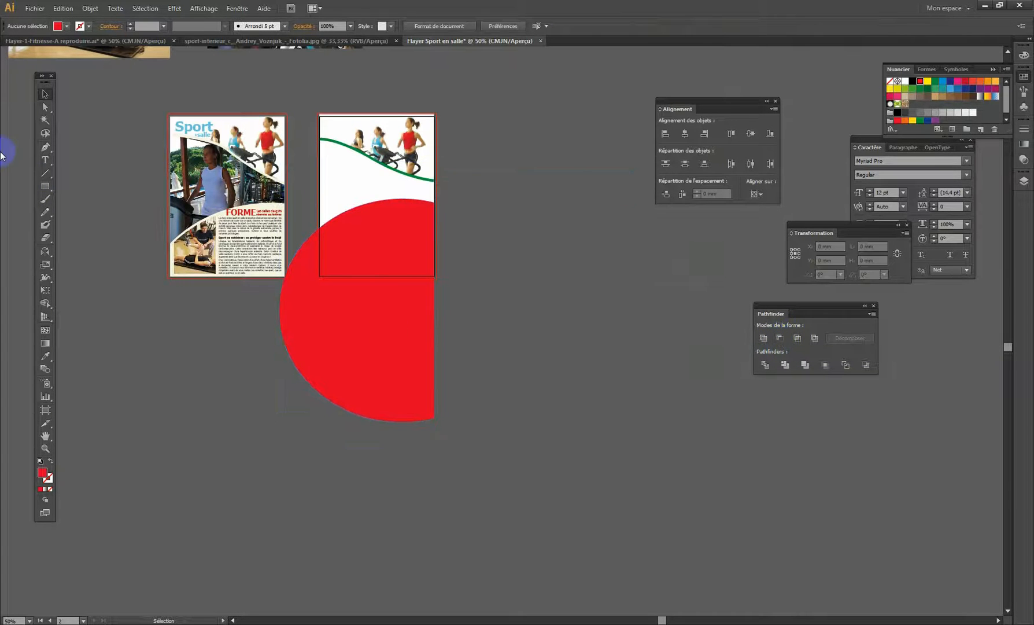
Step: Draw a rectangle about 602 x 240 mm along the second artboard's bottom edge and subtract it from the red shape
{"action": "left_click", "coordinate": [41, 188]}
{"action": "mouse_move", "coordinate": [219, 291]}
{"action": "left_mouse_down"}
{"action": "mouse_move", "coordinate": [678, 474]}
{"action": "mouse_move", "coordinate": [675, 459]}
{"action": "left_mouse_up"}
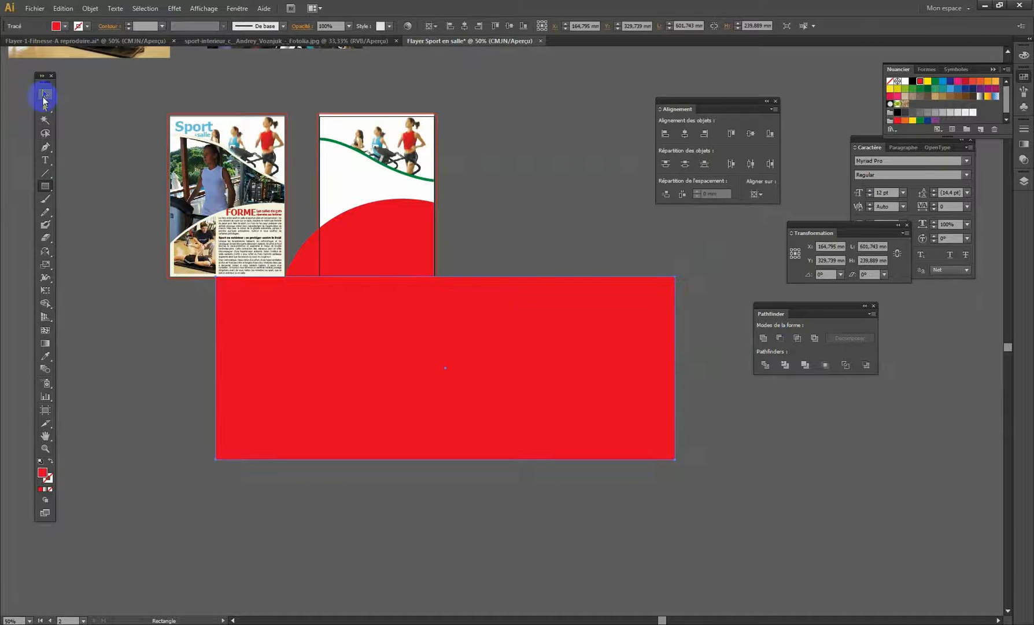
{"action": "left_click", "coordinate": [45, 93]}
{"action": "left_click", "coordinate": [393, 257], "text": "shift"}
{"action": "left_click", "coordinate": [779, 338]}
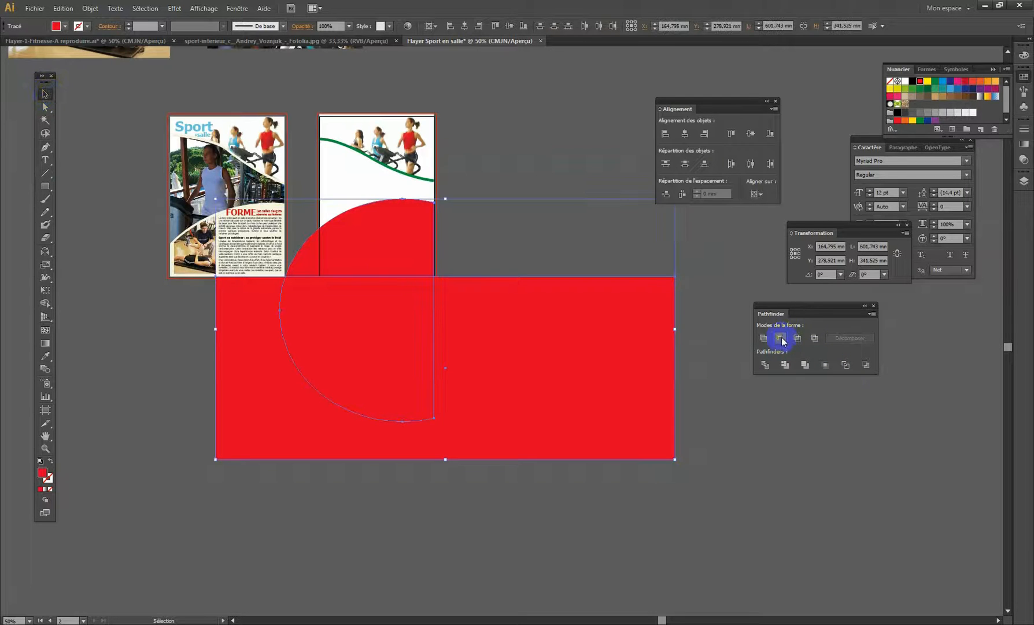
Step: Draw a rectangle about 136 x 195 mm along the second artboard's left edge and subtract it from the red shape
{"action": "left_click", "coordinate": [45, 186]}
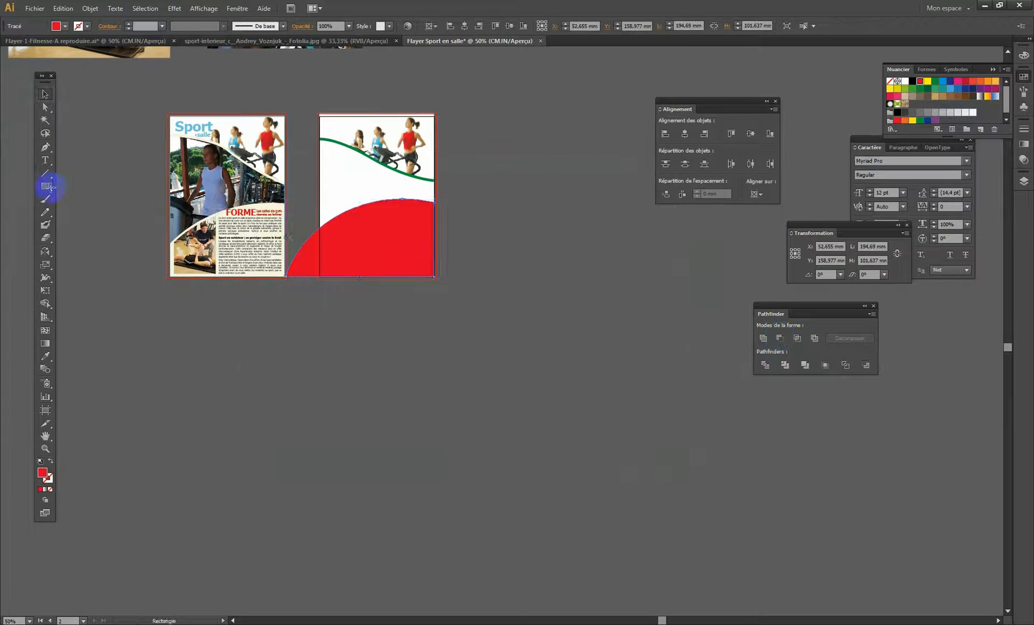
{"action": "left_click_drag", "start_coordinate": [216, 188], "coordinate": [320, 337]}
{"action": "left_click", "coordinate": [45, 94]}
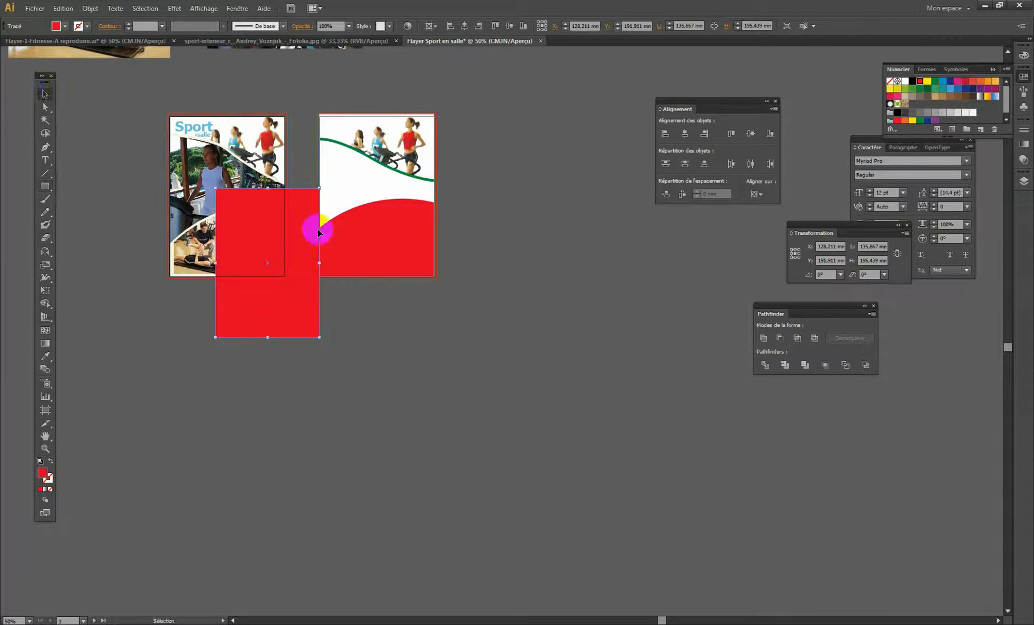
{"action": "left_click", "coordinate": [343, 229], "text": "shift"}
{"action": "left_click", "coordinate": [779, 339]}
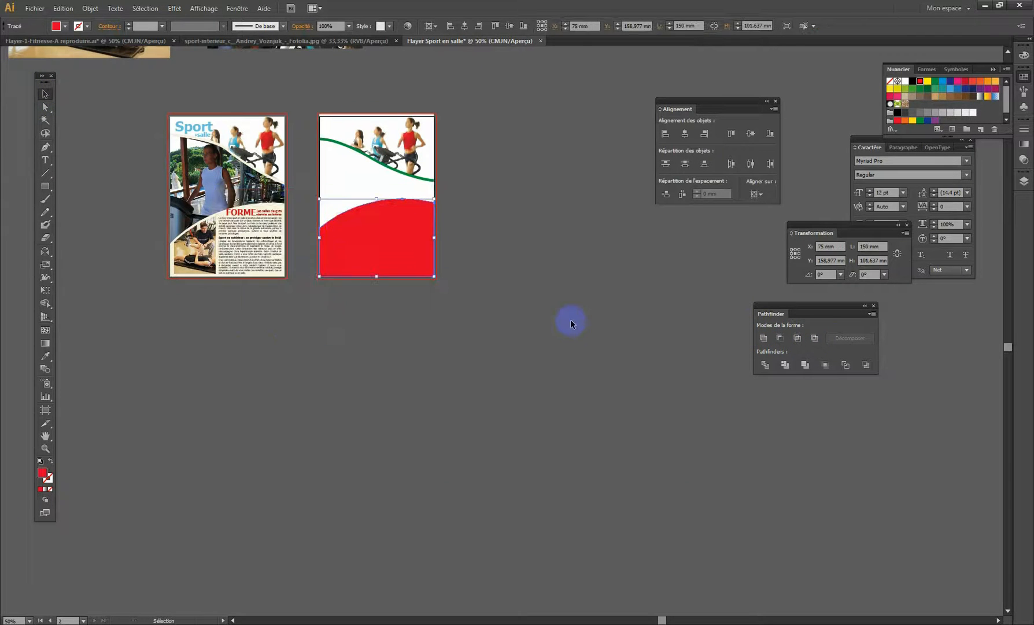
Step: Delete the trimmed red shape, and undo the deletion and the trims back to the full ellipse
{"action": "left_click", "coordinate": [382, 229]}
{"action": "key", "text": "Delete"}
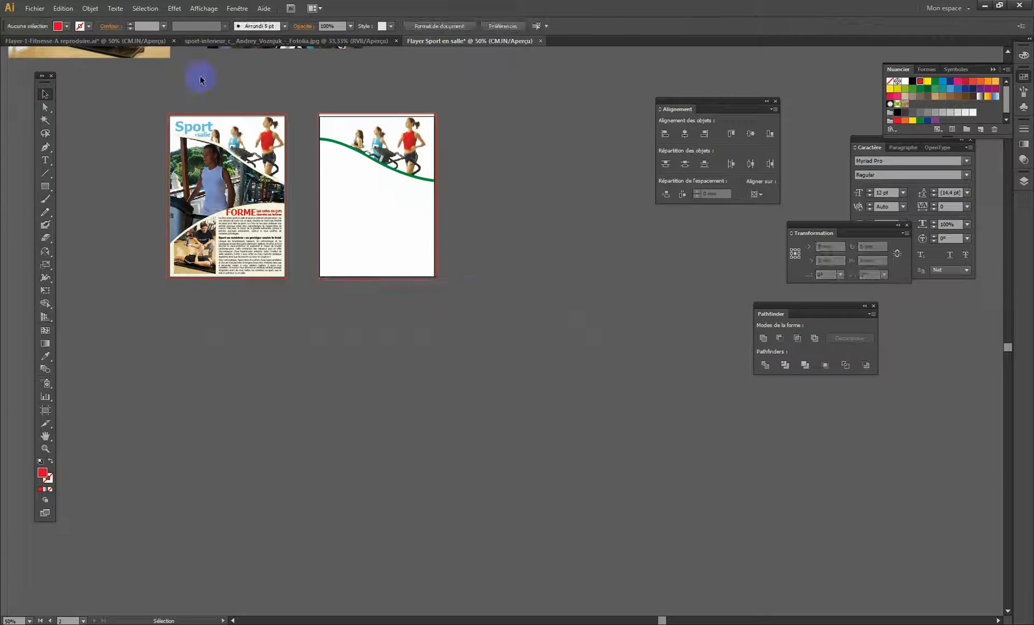
{"action": "key", "text": "ctrl+z"}
{"action": "key", "text": "ctrl+z"}
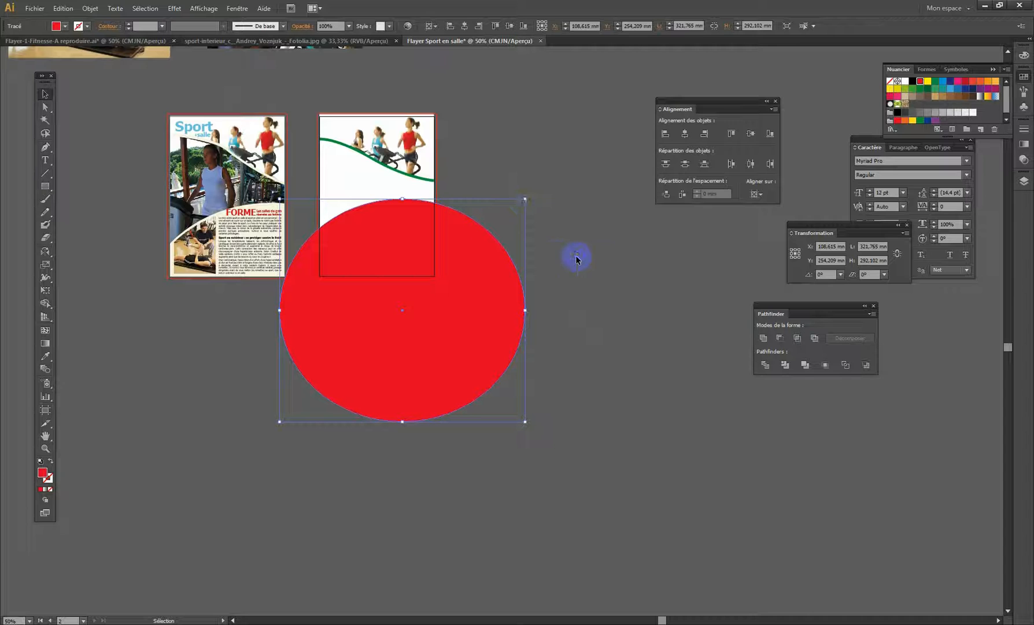
Step: Try erasing freehand strokes across the red ellipse with the Eraser, and undo them
{"action": "left_click", "coordinate": [46, 238]}
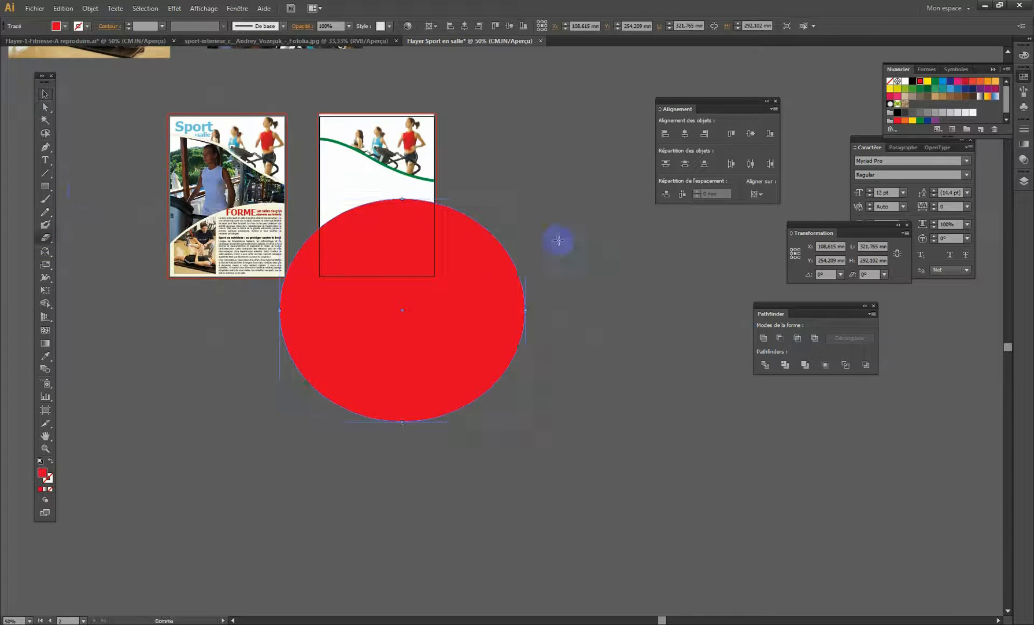
{"action": "mouse_move", "coordinate": [506, 255]}
{"action": "left_mouse_down"}
{"action": "mouse_move", "coordinate": [541, 402]}
{"action": "mouse_move", "coordinate": [557, 419]}
{"action": "left_mouse_up"}
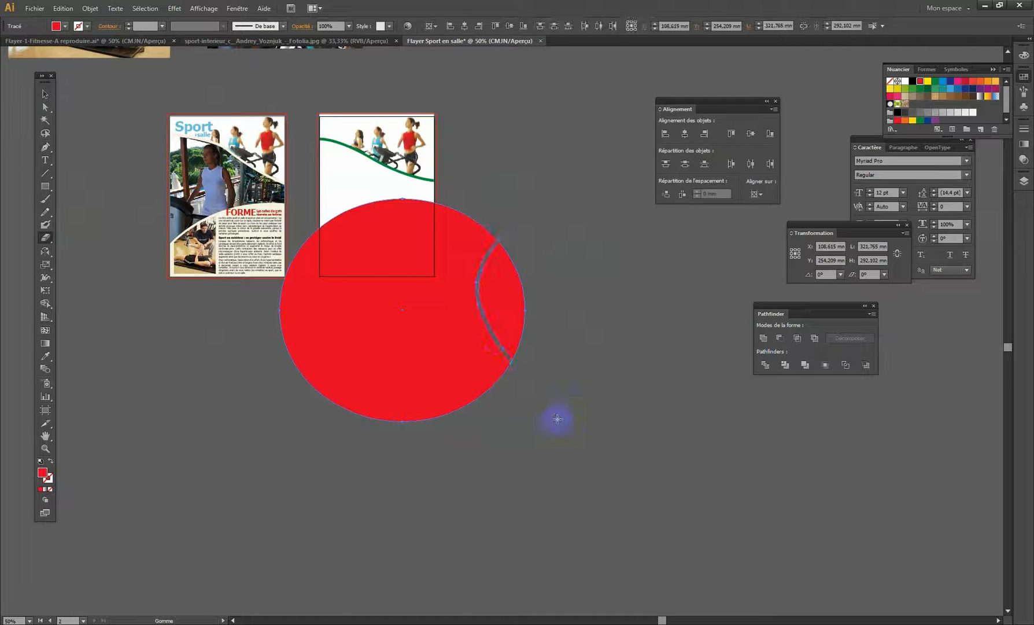
{"action": "left_click_drag", "start_coordinate": [446, 203], "coordinate": [485, 261]}
{"action": "key", "text": "ctrl+z"}
{"action": "key", "text": "ctrl+z"}
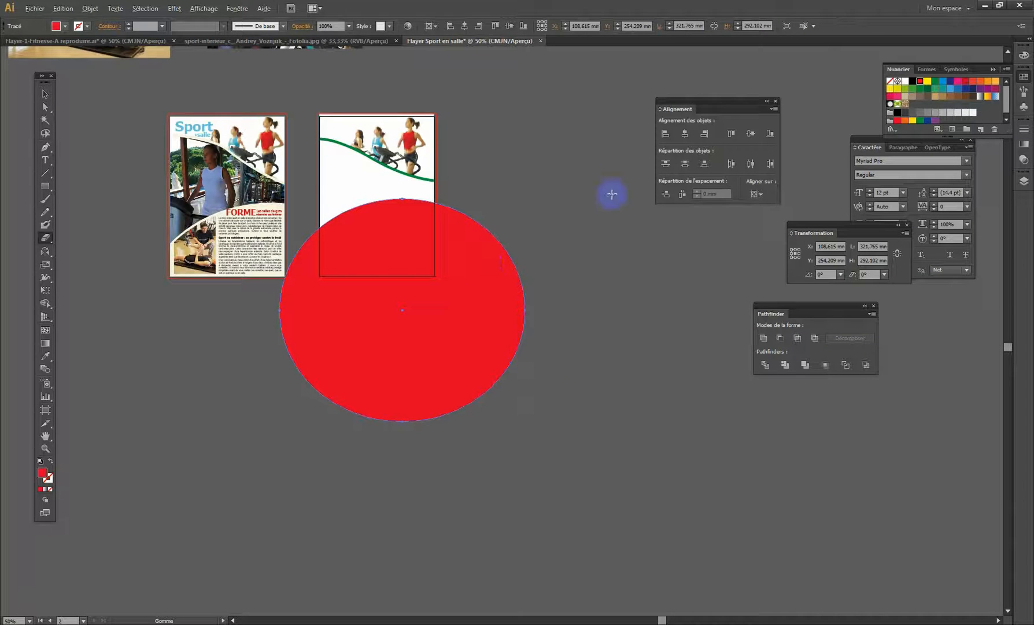
Step: Erase rectangular areas of the red ellipse beyond the second artboard's right, bottom and left edges with the Eraser, and deselect the shape
{"action": "mouse_move", "coordinate": [618, 177]}
{"action": "left_mouse_down"}
{"action": "mouse_move", "coordinate": [492, 386]}
{"action": "mouse_move", "coordinate": [434, 430]}
{"action": "left_mouse_up"}
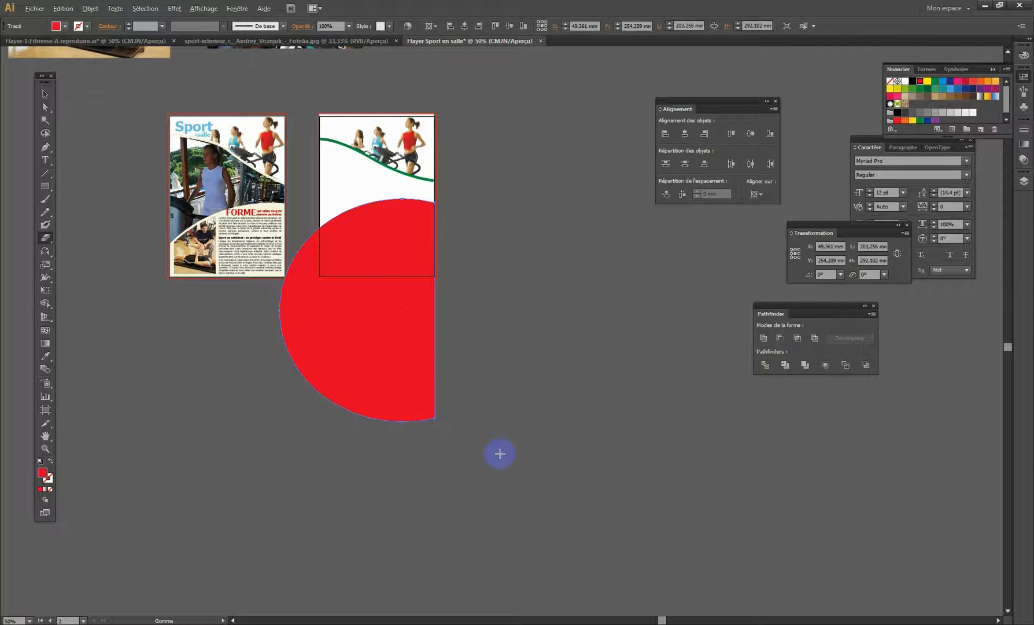
{"action": "left_click_drag", "start_coordinate": [500, 455], "coordinate": [204, 276]}
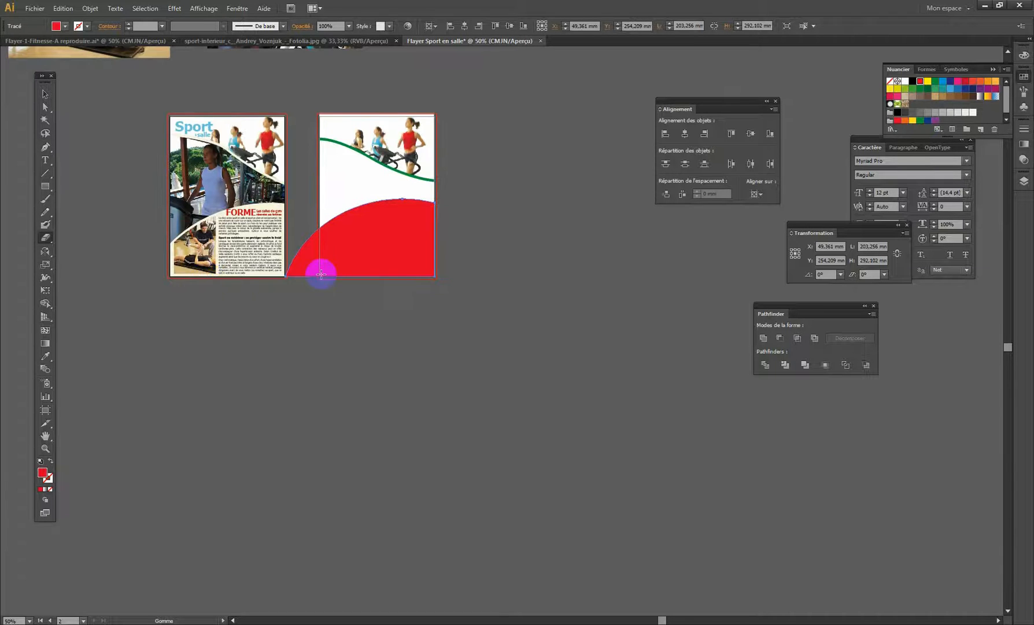
{"action": "left_click", "coordinate": [397, 268], "text": "ctrl"}
{"action": "left_click", "coordinate": [398, 268], "text": "ctrl"}
{"action": "left_click_drag", "start_coordinate": [481, 332], "coordinate": [385, 185]}
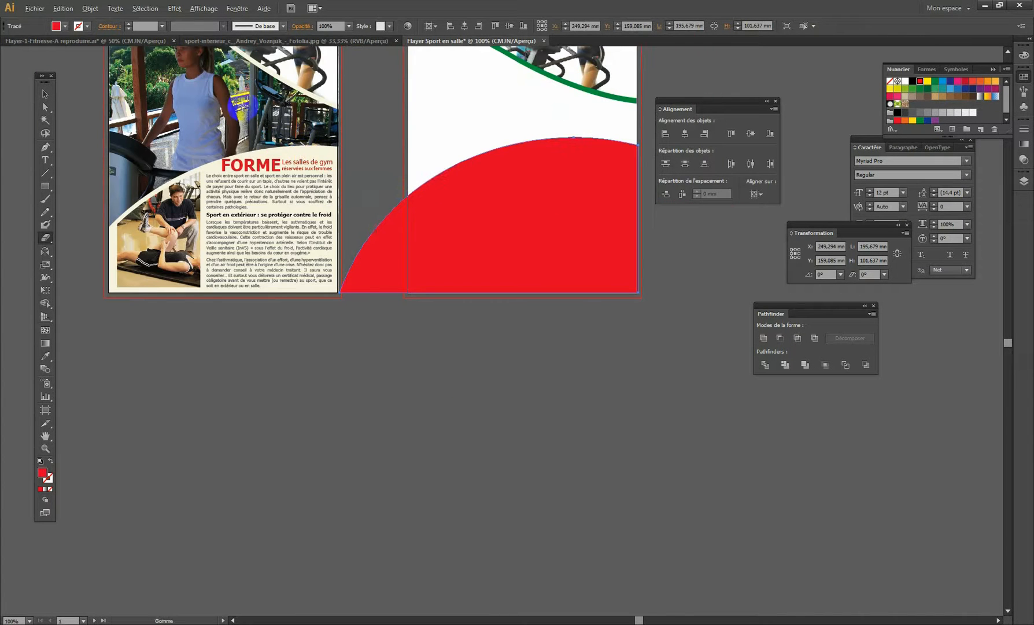
{"action": "mouse_move", "coordinate": [230, 91]}
{"action": "left_mouse_down"}
{"action": "mouse_move", "coordinate": [395, 289]}
{"action": "mouse_move", "coordinate": [420, 350]}
{"action": "mouse_move", "coordinate": [396, 356]}
{"action": "mouse_move", "coordinate": [408, 363]}
{"action": "left_mouse_up"}
{"action": "left_click", "coordinate": [45, 93]}
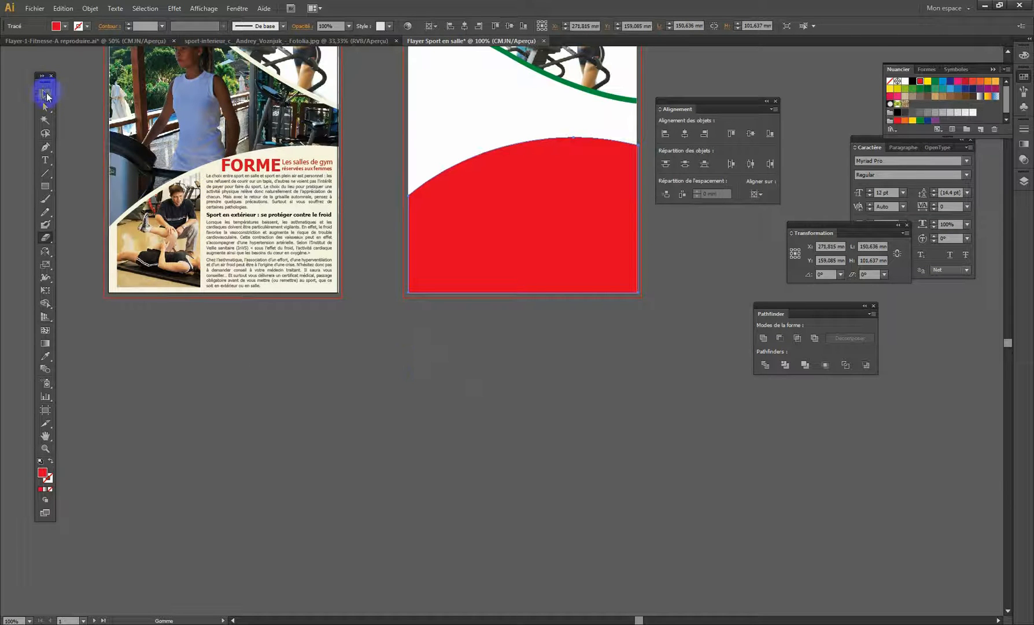
{"action": "left_click", "coordinate": [417, 367]}
Step: Examine closely how the trimmed red shape's edges meet the second artboard's trim and bleed lines
{"action": "left_click_drag", "start_coordinate": [588, 287], "coordinate": [475, 357]}
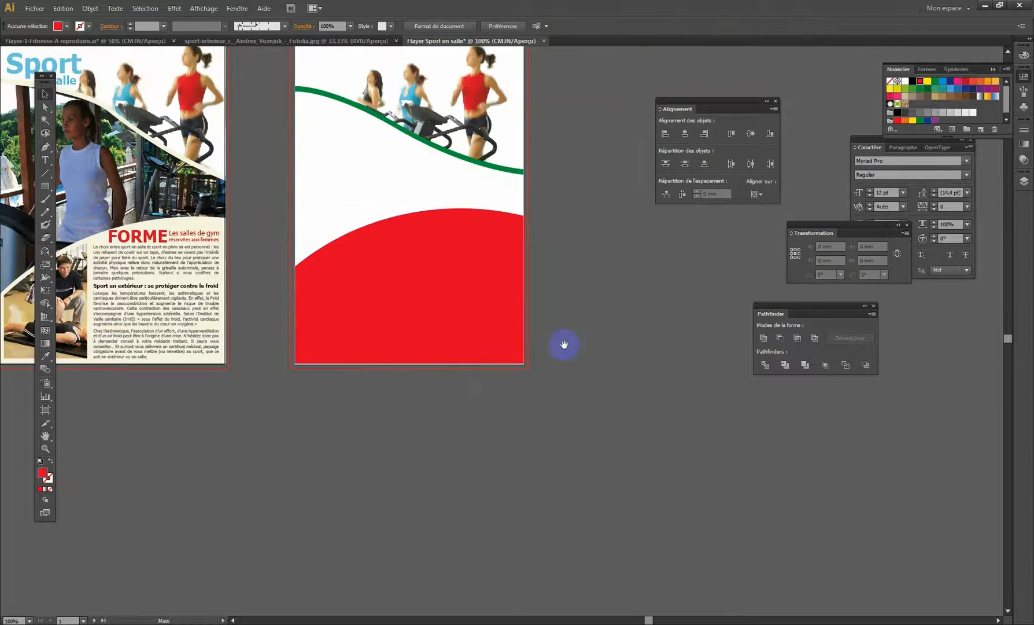
{"action": "left_click", "coordinate": [506, 281], "text": "ctrl"}
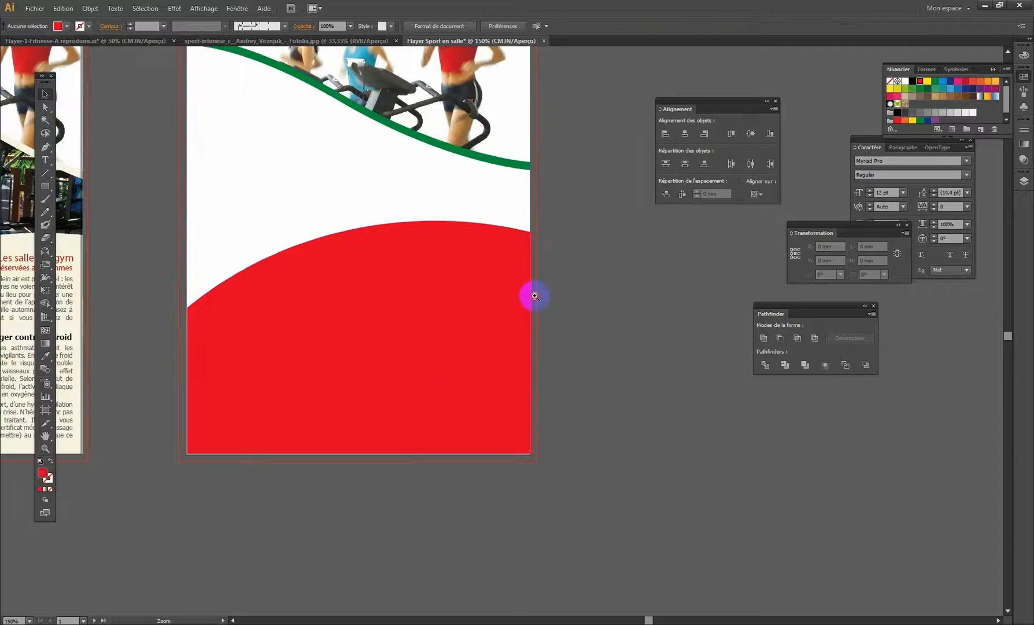
{"action": "left_click", "coordinate": [534, 296], "text": "ctrl"}
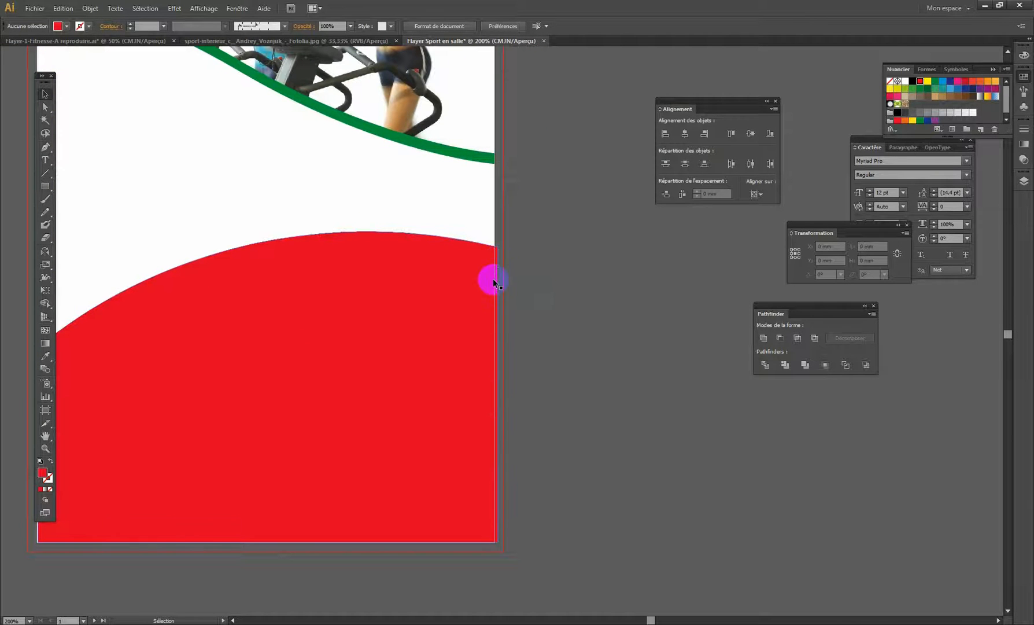
{"action": "left_click_drag", "start_coordinate": [456, 387], "coordinate": [487, 325]}
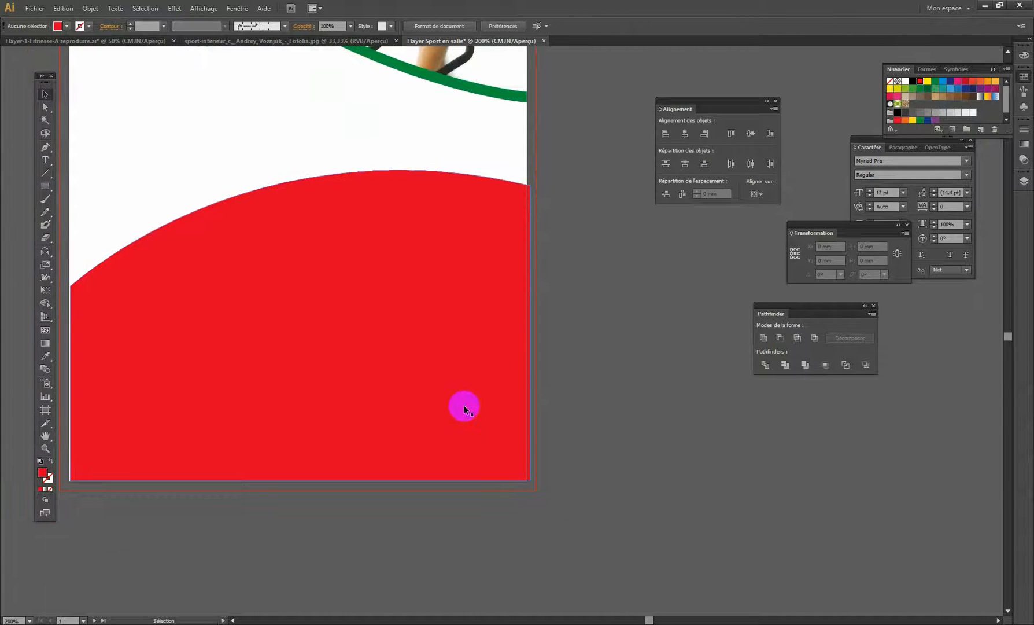
{"action": "left_click", "coordinate": [418, 365], "text": "ctrl+alt"}
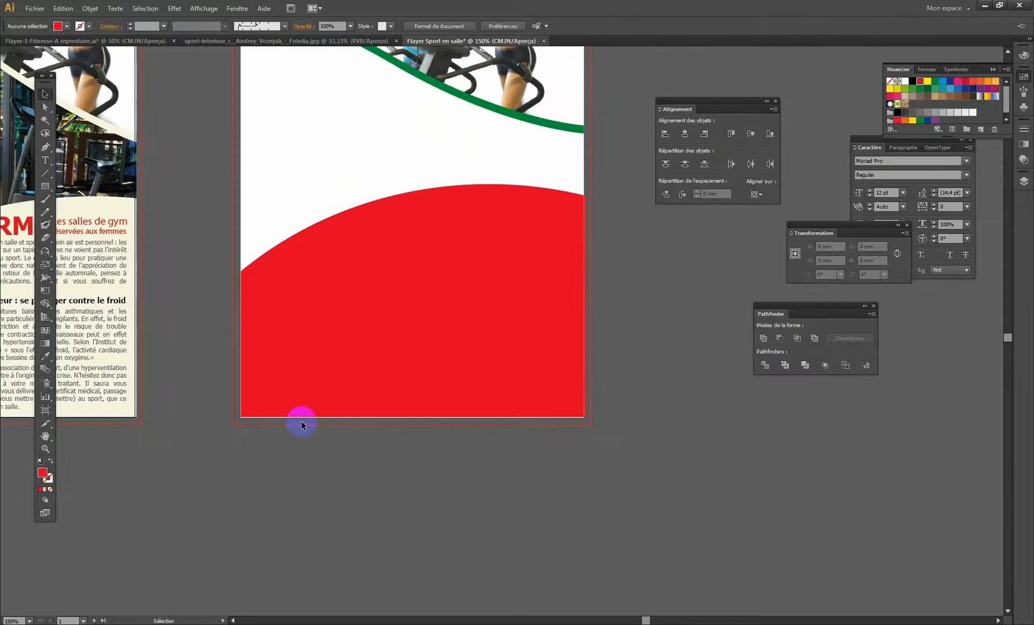
{"action": "left_click", "coordinate": [459, 415], "text": "ctrl"}
{"action": "left_click", "coordinate": [457, 415], "text": "ctrl"}
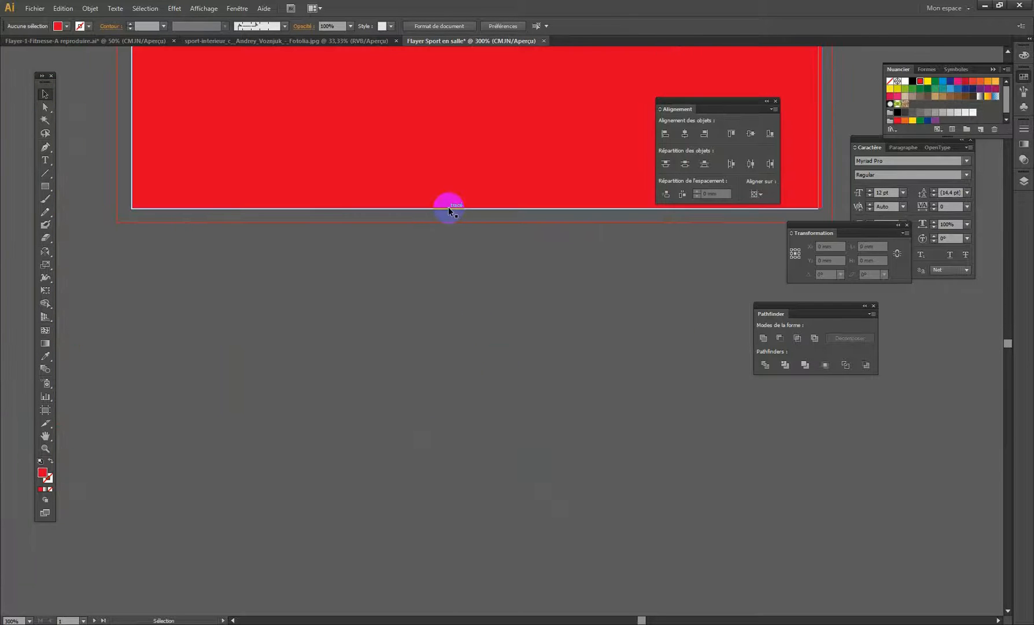
{"action": "left_click", "coordinate": [392, 197], "text": "ctrl+alt"}
{"action": "left_click", "coordinate": [393, 198], "text": "ctrl+alt"}
{"action": "left_click", "coordinate": [479, 268], "text": "ctrl+alt"}
{"action": "left_click_drag", "start_coordinate": [583, 370], "coordinate": [442, 319]}
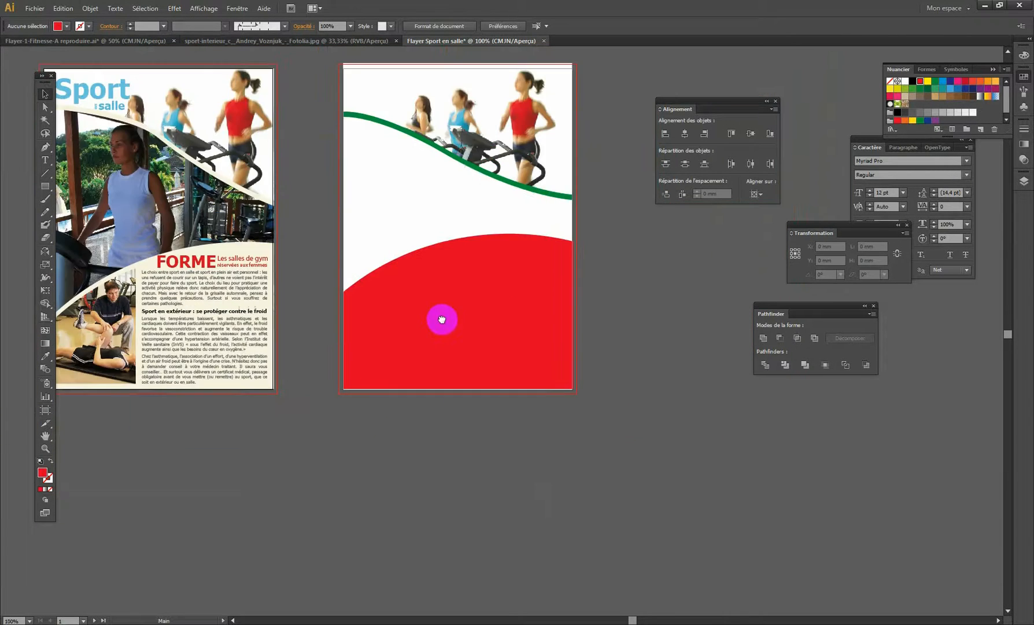
Step: Try extending the red shape's bottom anchor points about 3.5 mm down into the bleed, and move them back up
{"action": "key", "text": "a"}
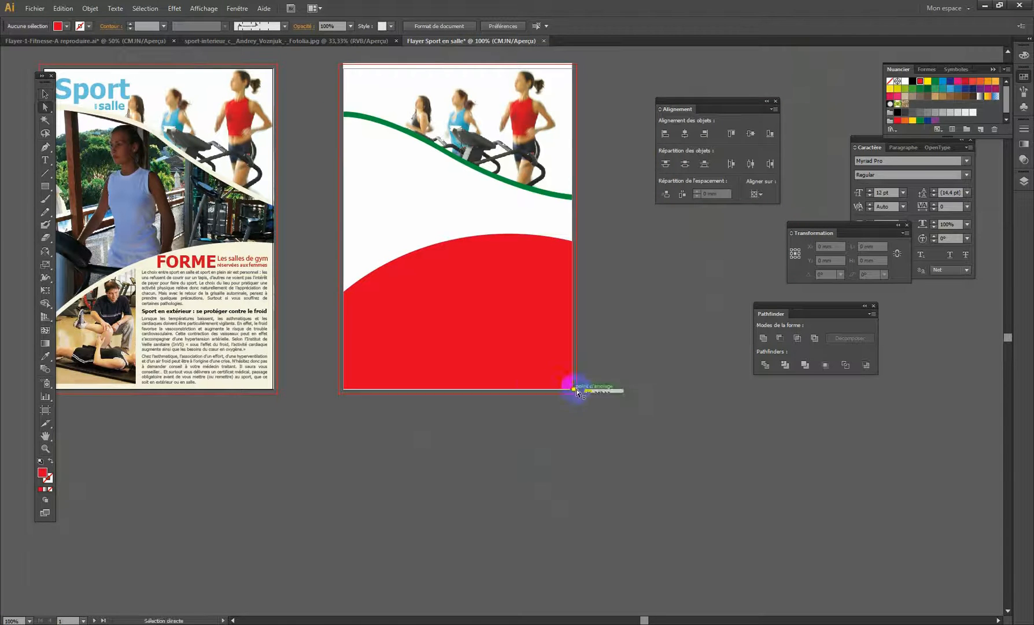
{"action": "left_click", "coordinate": [618, 431]}
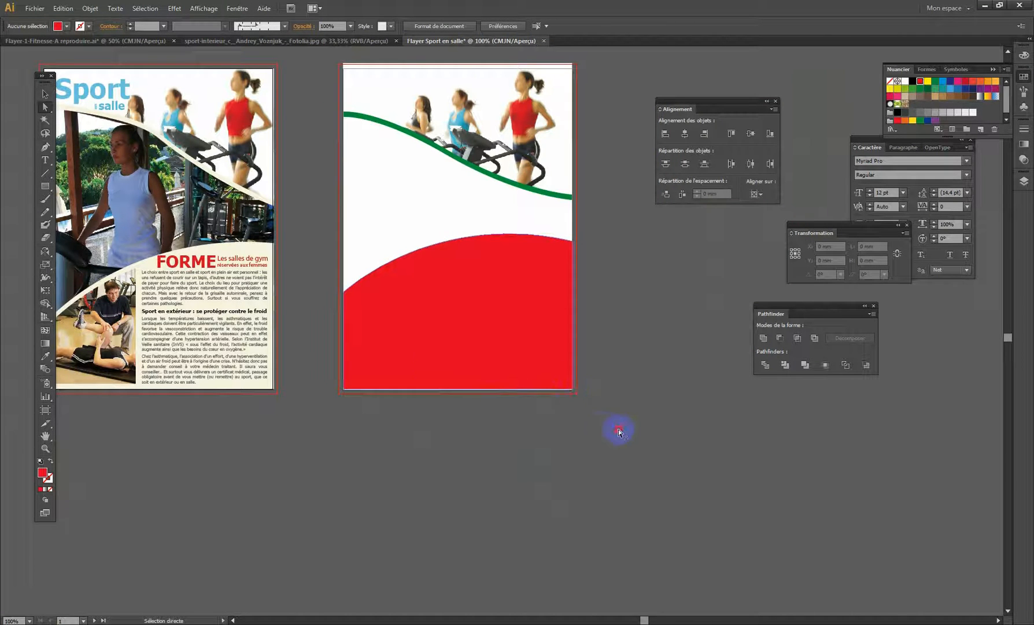
{"action": "left_click_drag", "start_coordinate": [327, 358], "coordinate": [327, 359]}
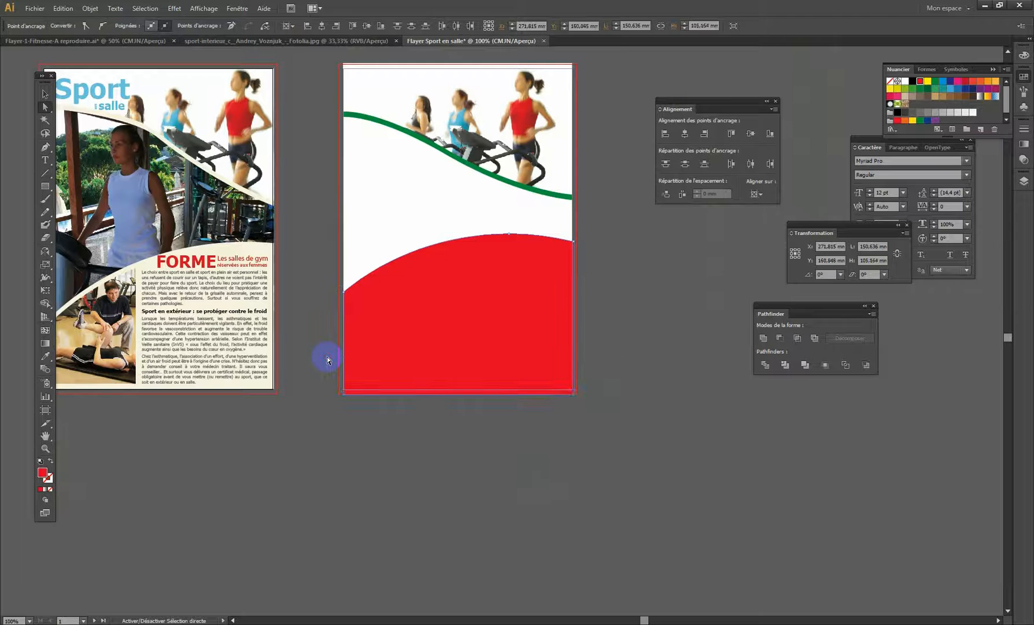
{"action": "key", "text": "ctrl"}
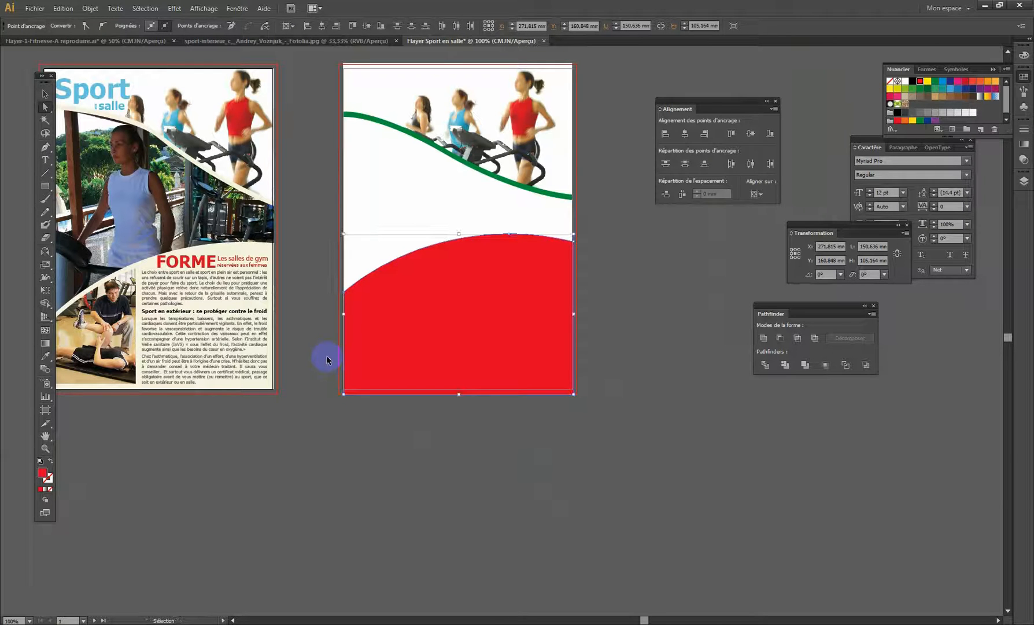
{"action": "key", "text": "shift+Up"}
{"action": "left_click", "coordinate": [501, 412]}
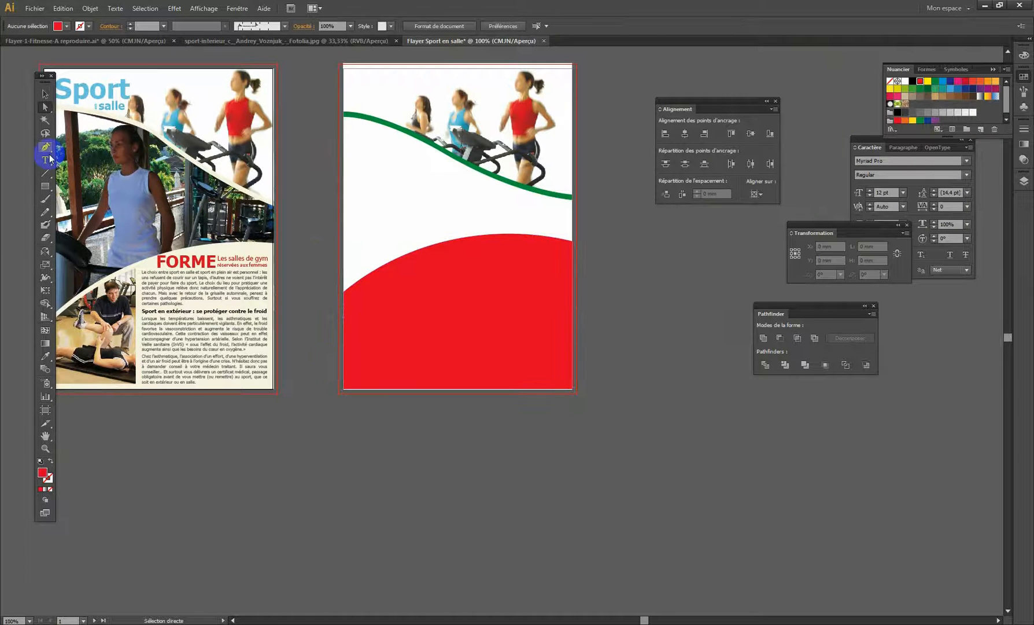
Step: Move the photo of the woman in the white tank top onto the second artboard, between the green curve and the red shape
{"action": "left_click_drag", "start_coordinate": [379, 304], "coordinate": [463, 282]}
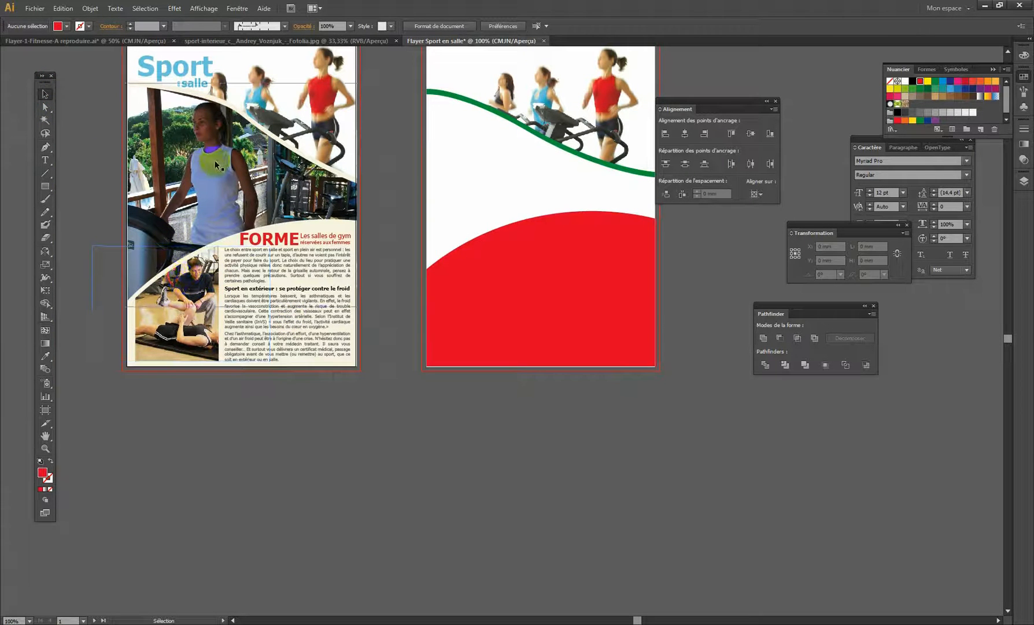
{"action": "left_click", "coordinate": [512, 239], "text": "ctrl+alt"}
{"action": "left_click_drag", "start_coordinate": [473, 256], "coordinate": [473, 270]}
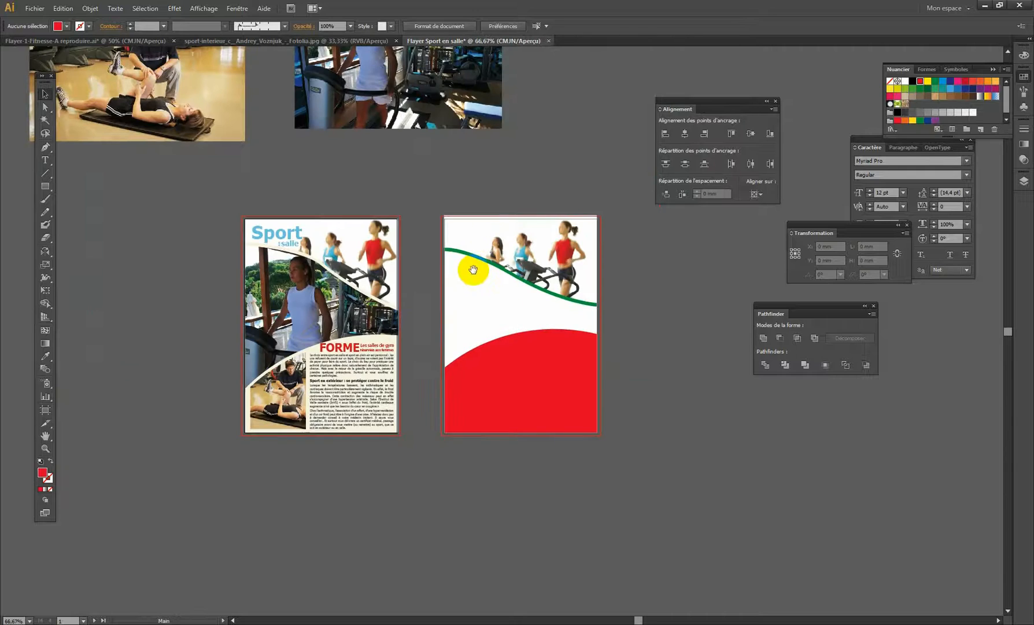
{"action": "left_click_drag", "start_coordinate": [364, 221], "coordinate": [358, 320]}
{"action": "left_click", "coordinate": [396, 154]}
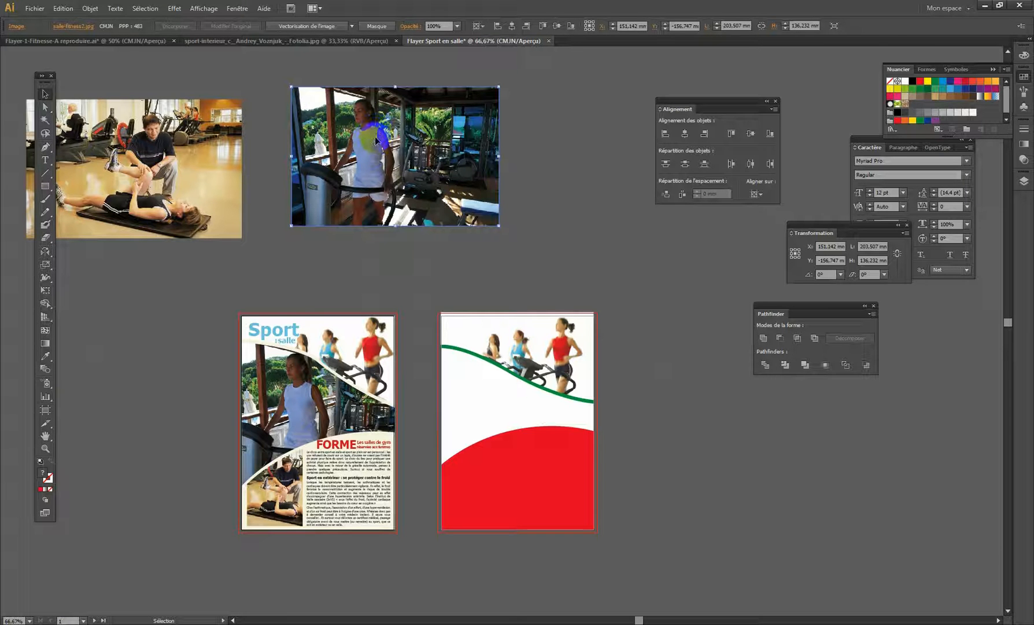
{"action": "left_click_drag", "start_coordinate": [466, 214], "coordinate": [452, 184]}
{"action": "left_click_drag", "start_coordinate": [396, 110], "coordinate": [531, 346]}
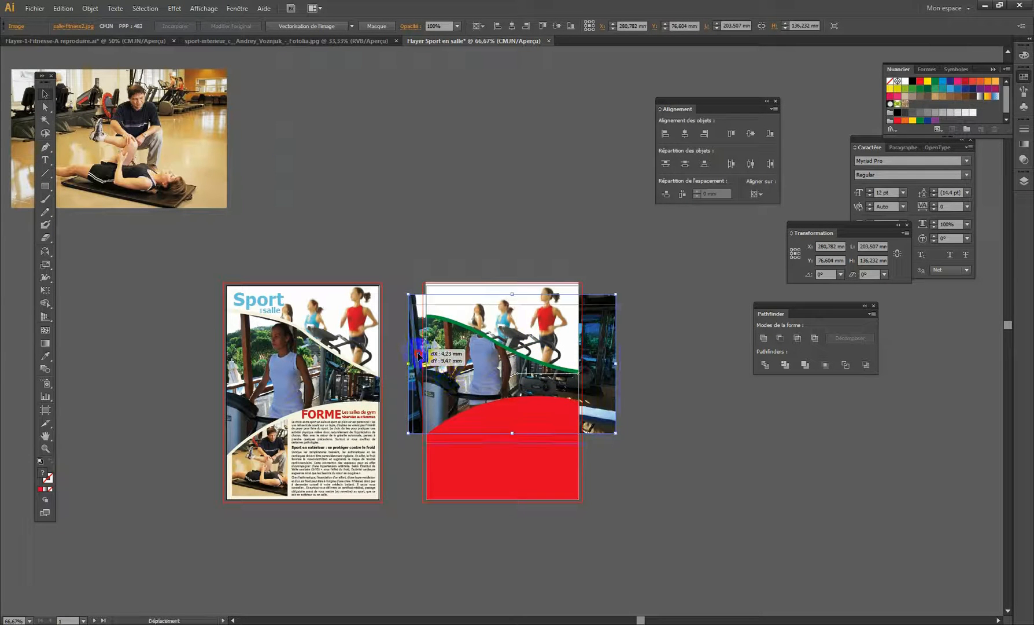
{"action": "left_click_drag", "start_coordinate": [414, 344], "coordinate": [462, 371]}
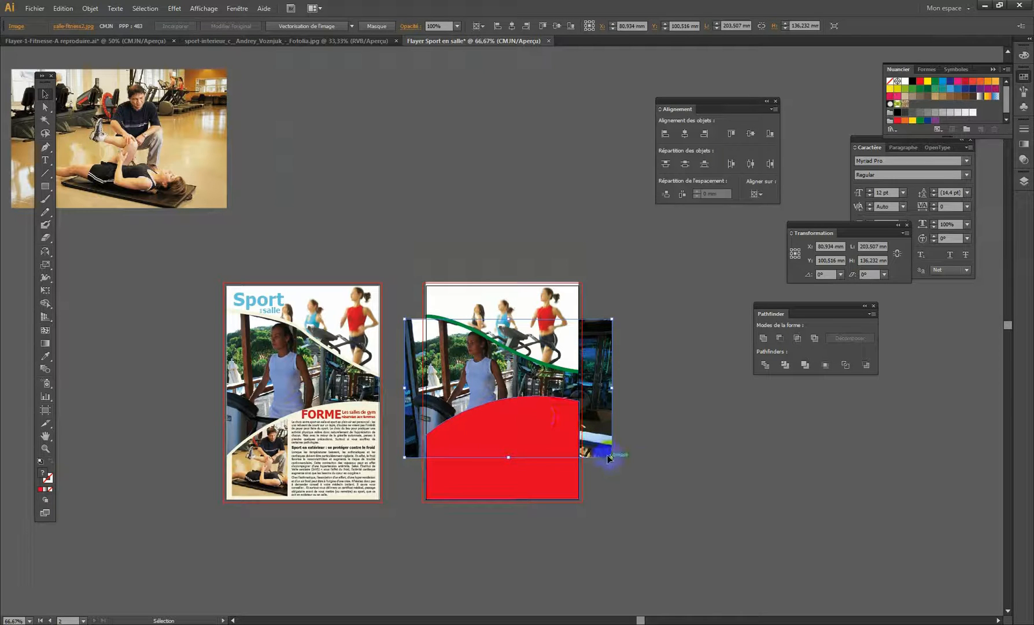
Step: Scale the placed woman's photo proportionally to about 179 x 120 mm and shift it left to match the reference framing
{"action": "left_click_drag", "start_coordinate": [608, 458], "coordinate": [592, 444]}
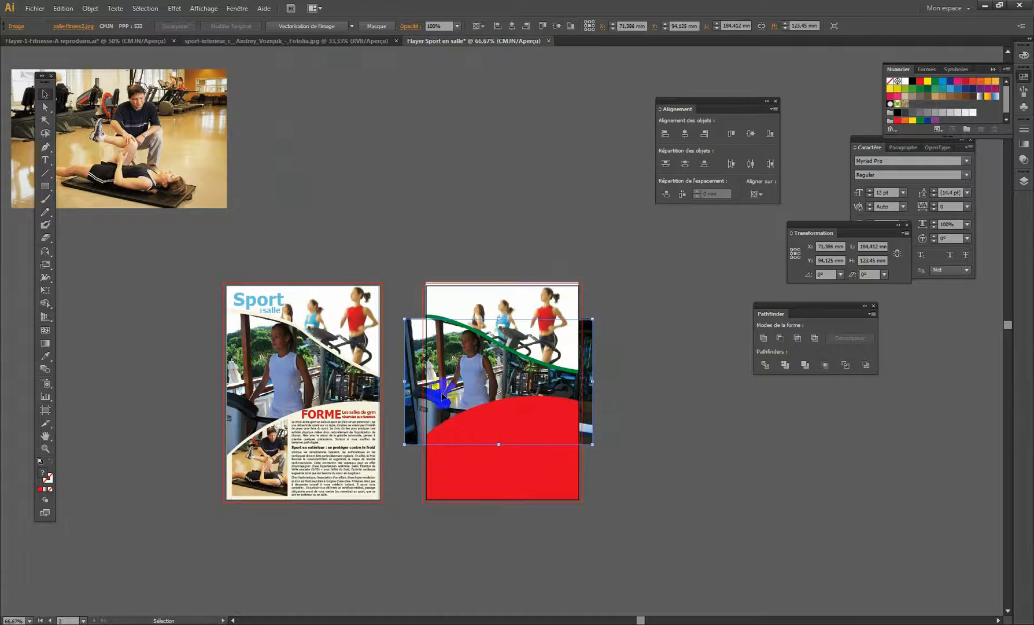
{"action": "left_click_drag", "start_coordinate": [449, 397], "coordinate": [463, 397]}
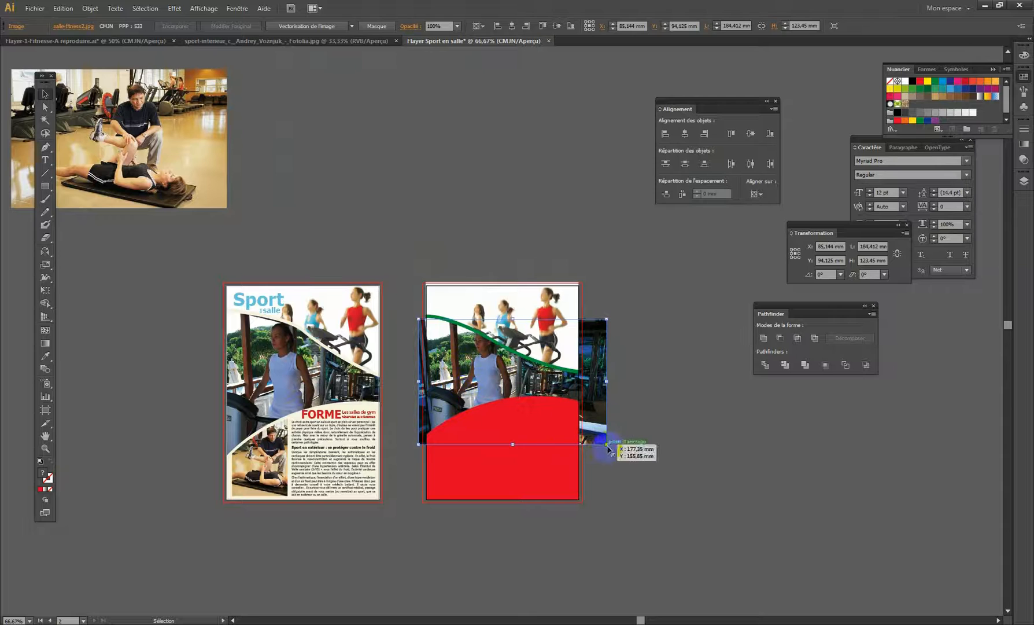
{"action": "left_click_drag", "start_coordinate": [606, 445], "coordinate": [596, 437]}
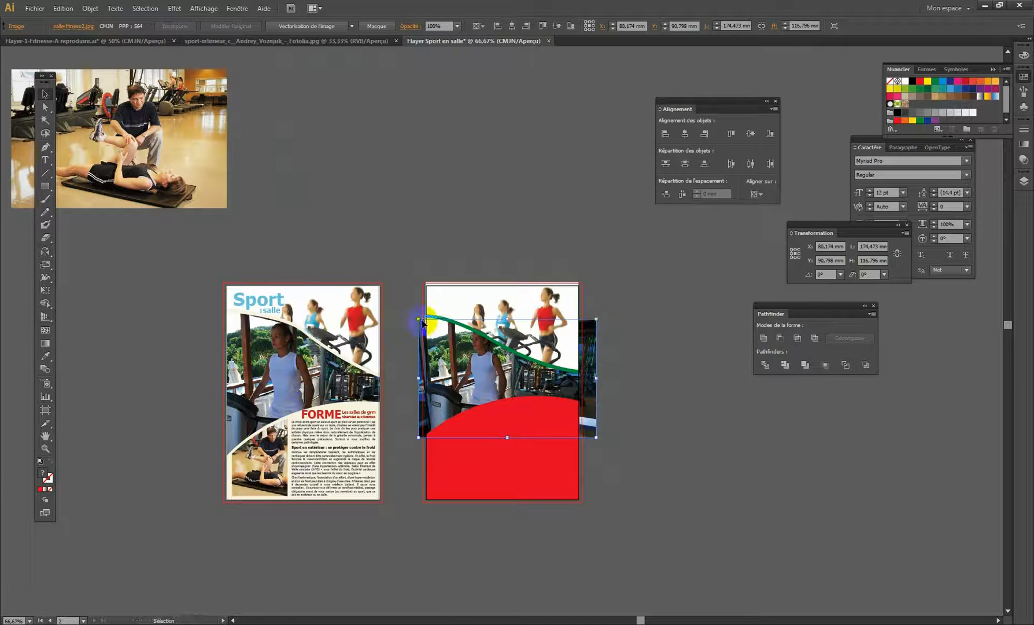
{"action": "left_click_drag", "start_coordinate": [418, 317], "coordinate": [415, 316]}
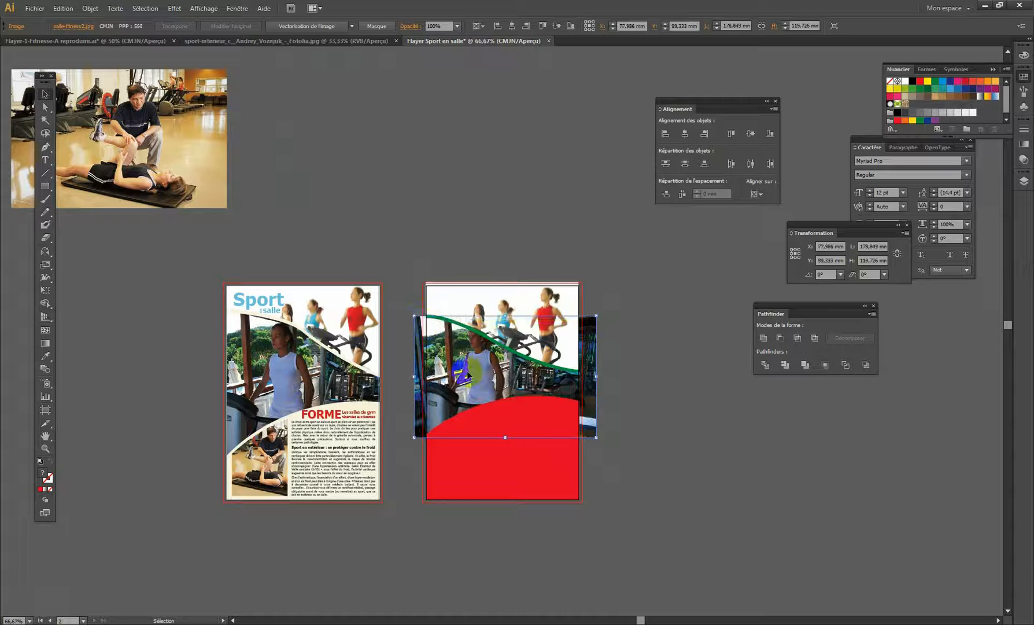
{"action": "key", "text": "shift+Left"}
{"action": "key", "text": "shift+Left"}
{"action": "key", "text": "shift+Left"}
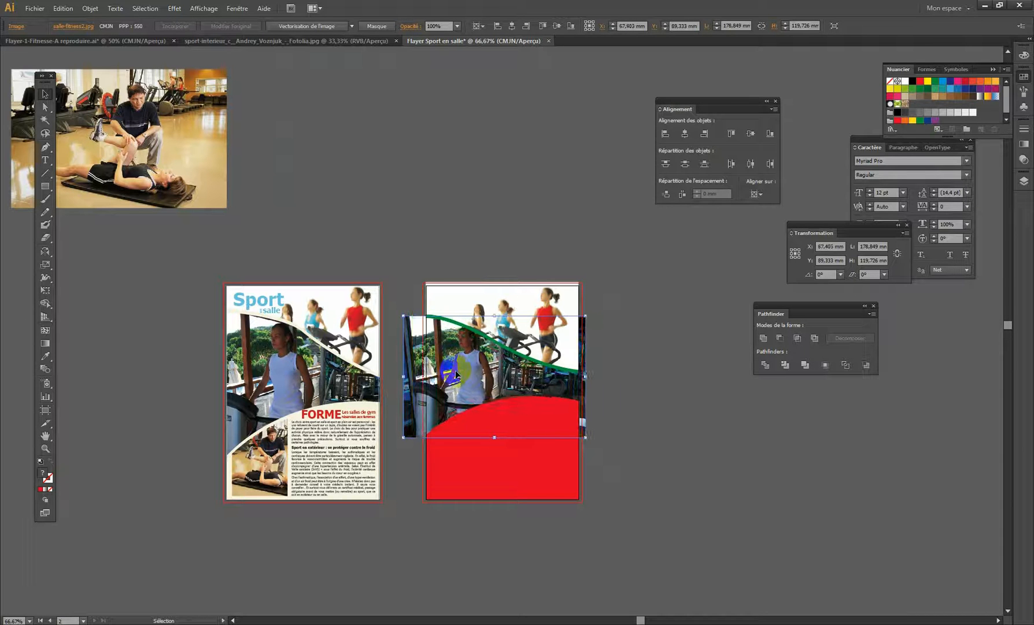
Step: Create a 150 x 40 mm rectangle over the upper part of the woman's photo on the second artboard
{"action": "key", "text": "ctrl+1"}
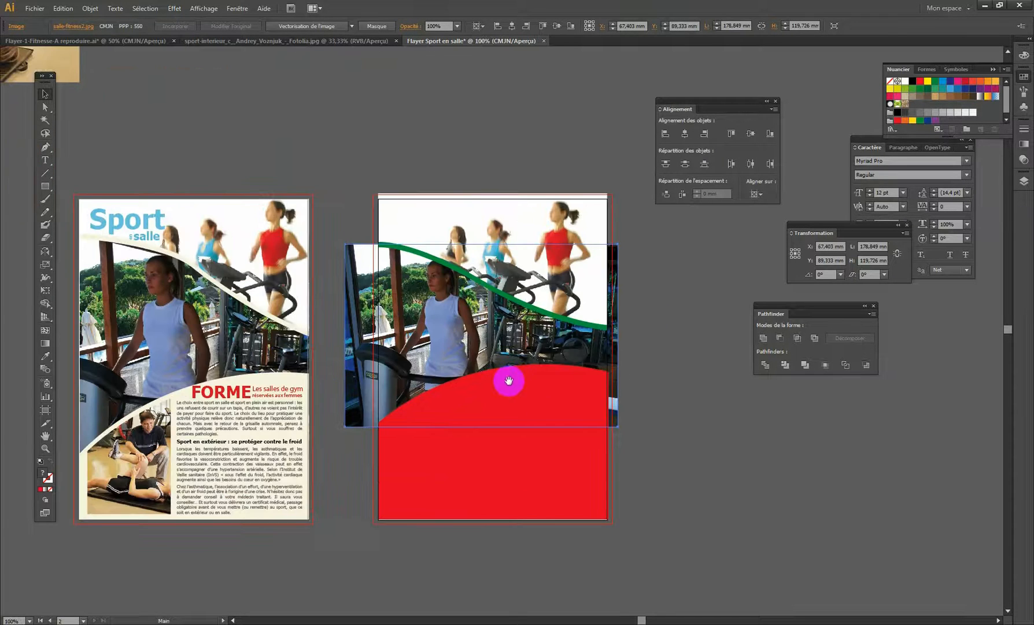
{"action": "left_click_drag", "start_coordinate": [507, 380], "coordinate": [483, 352]}
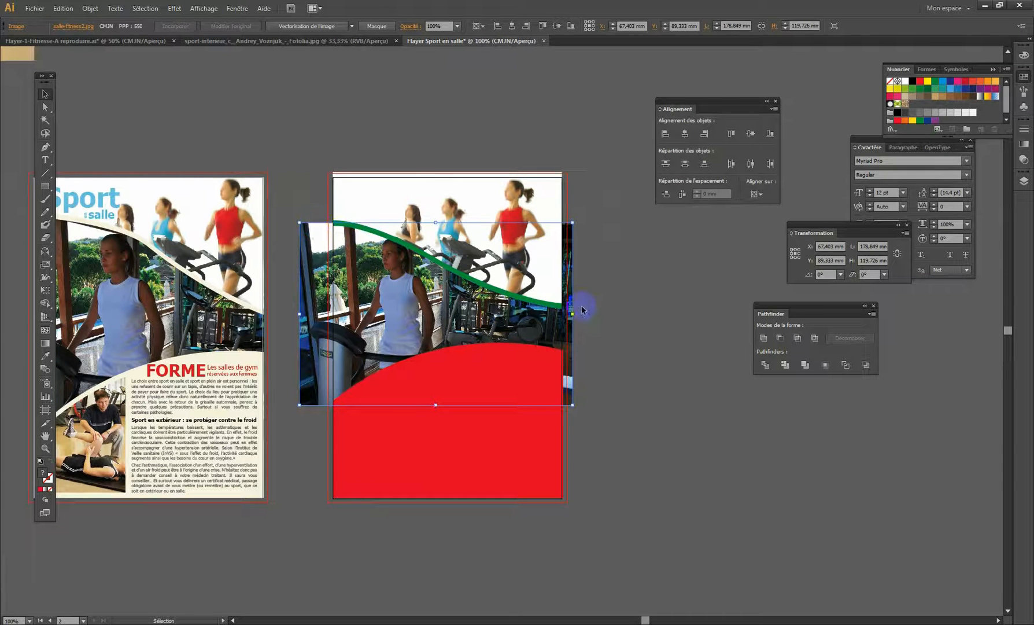
{"action": "left_click", "coordinate": [45, 186]}
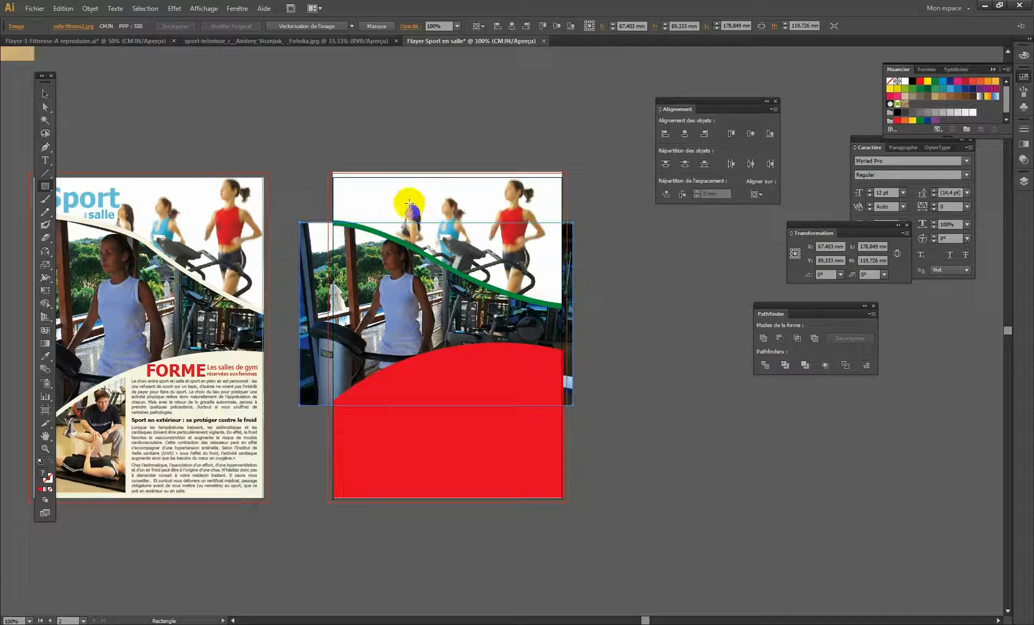
{"action": "left_click", "coordinate": [350, 214]}
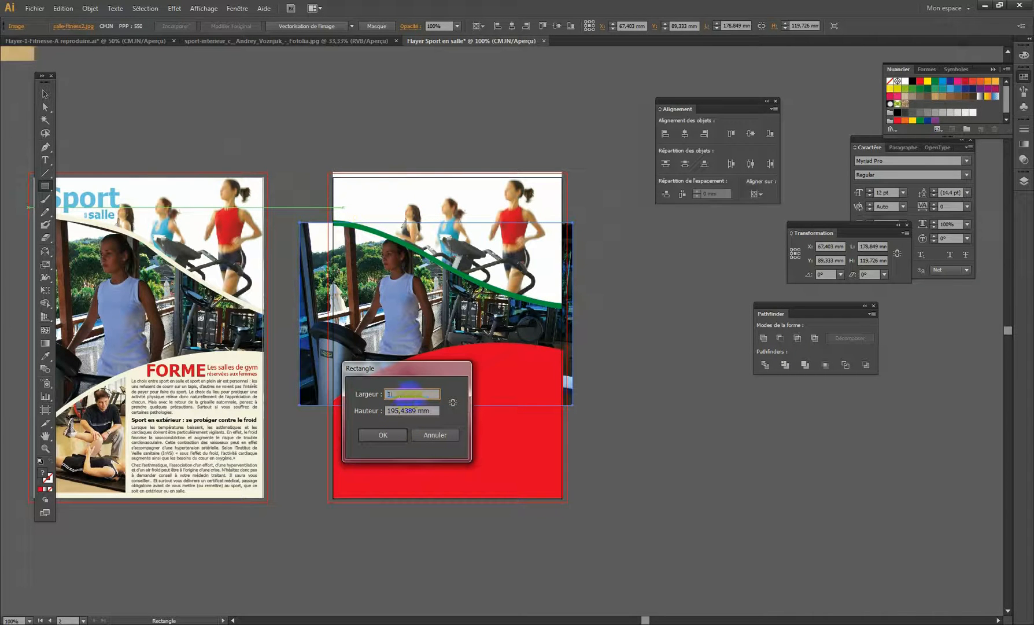
{"action": "left_click", "coordinate": [412, 409]}
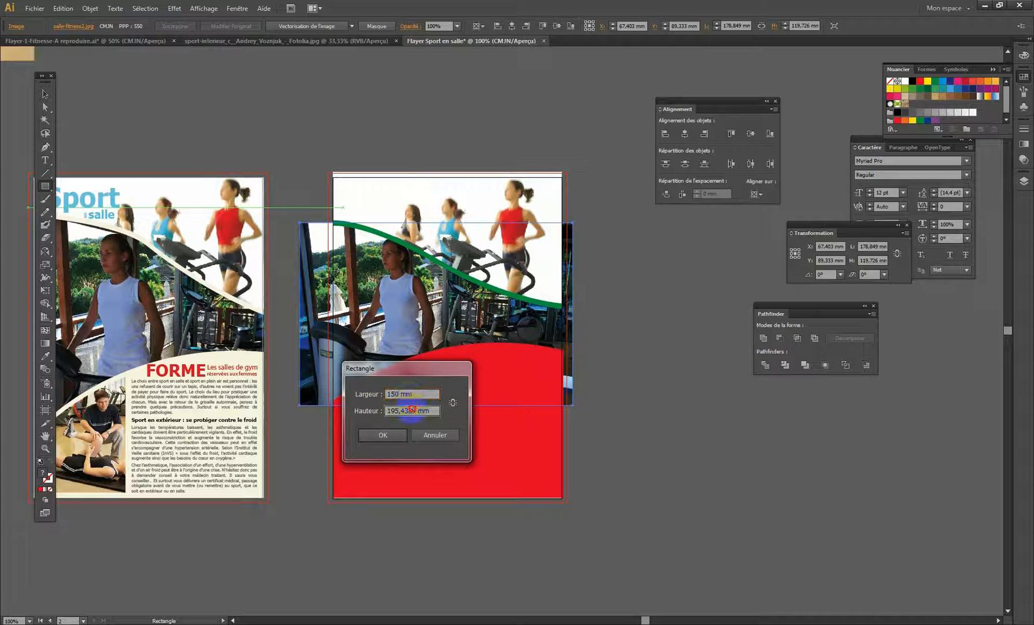
{"action": "type", "text": "40"}
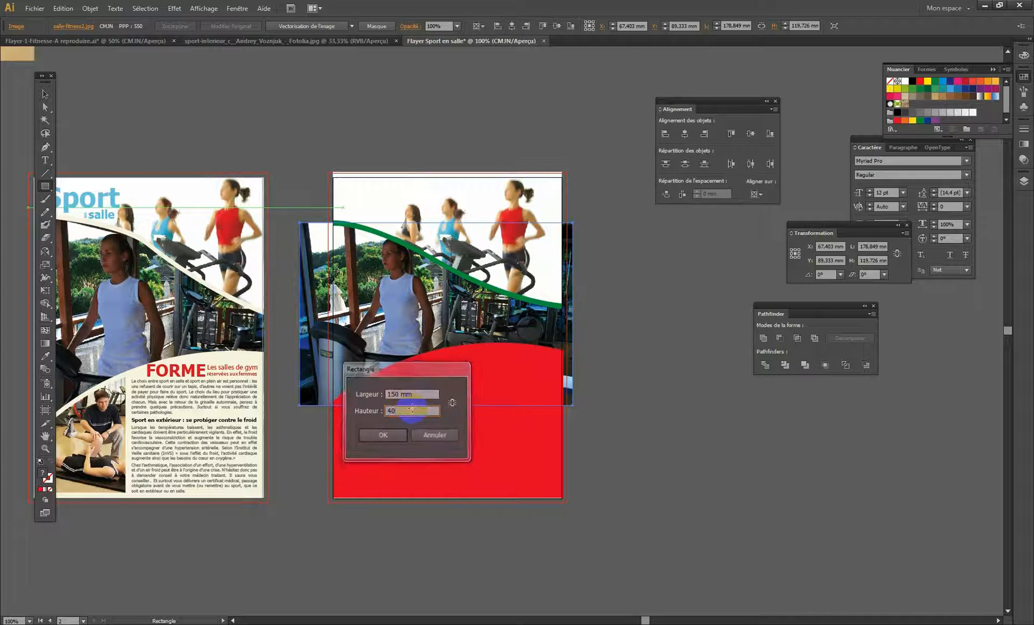
{"action": "key", "text": "Return"}
Step: Align the rectangle horizontally with the artboard, match its top to the photo's top edge, and stretch it to about 125 mm high
{"action": "left_click", "coordinate": [45, 95]}
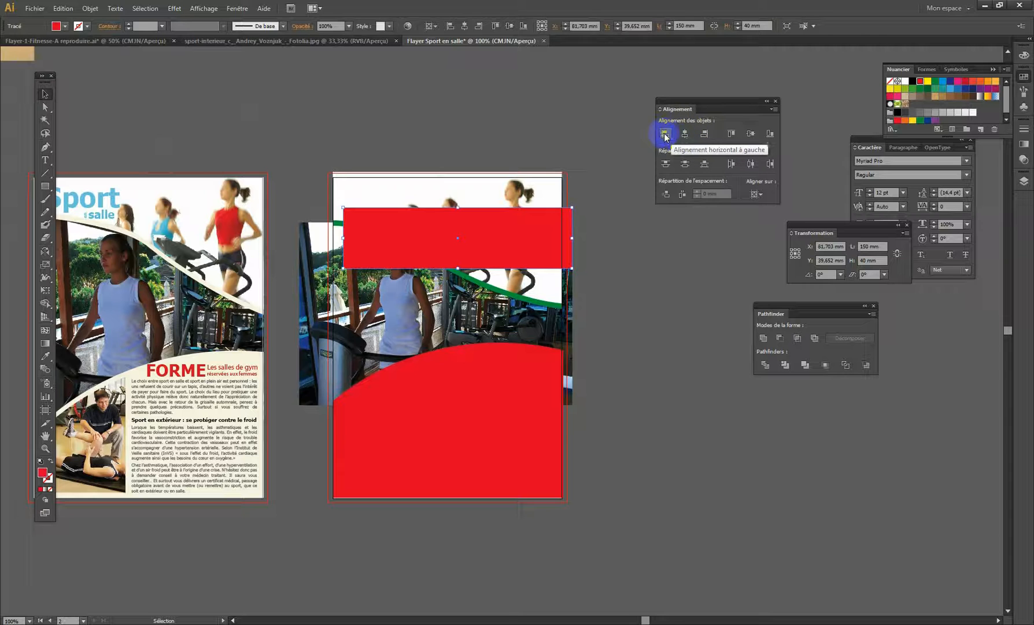
{"action": "left_click", "coordinate": [706, 137]}
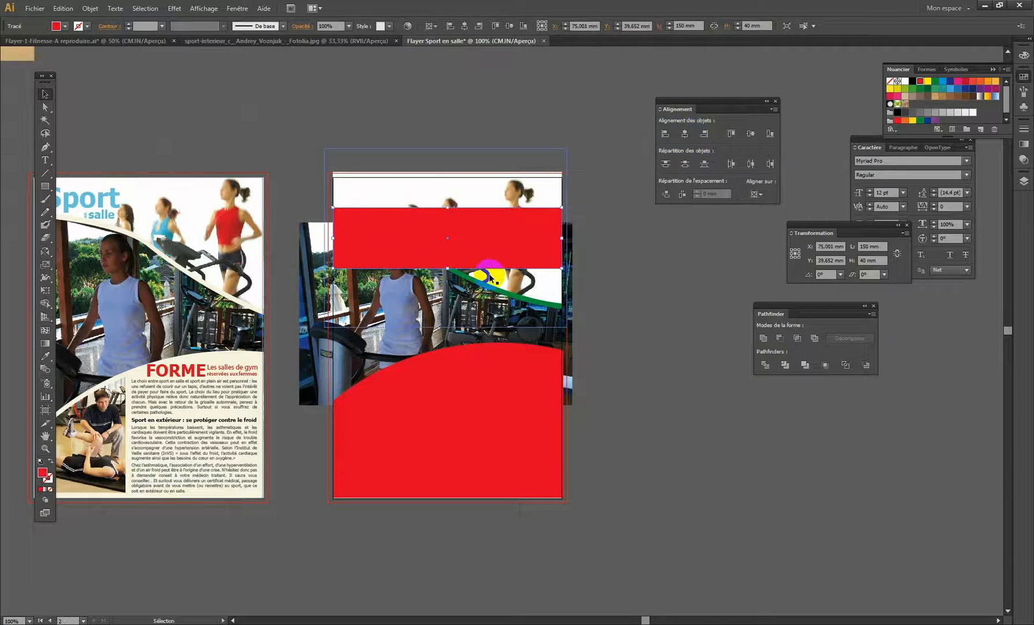
{"action": "mouse_move", "coordinate": [494, 228]}
{"action": "left_mouse_down"}
{"action": "mouse_move", "coordinate": [499, 265]}
{"action": "mouse_move", "coordinate": [493, 242]}
{"action": "left_mouse_up"}
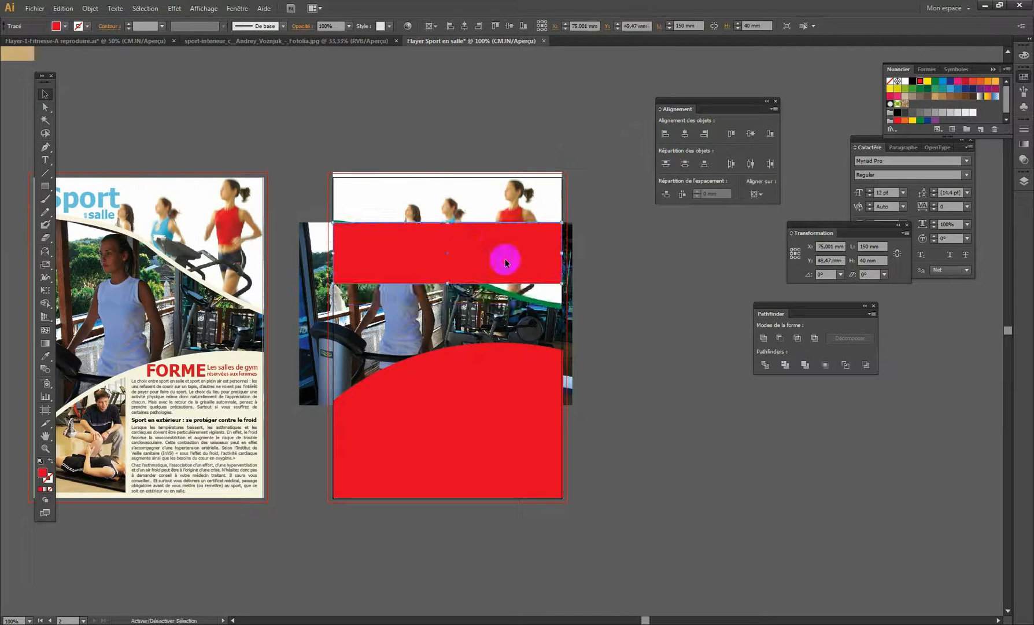
{"action": "left_click_drag", "start_coordinate": [448, 283], "coordinate": [449, 412]}
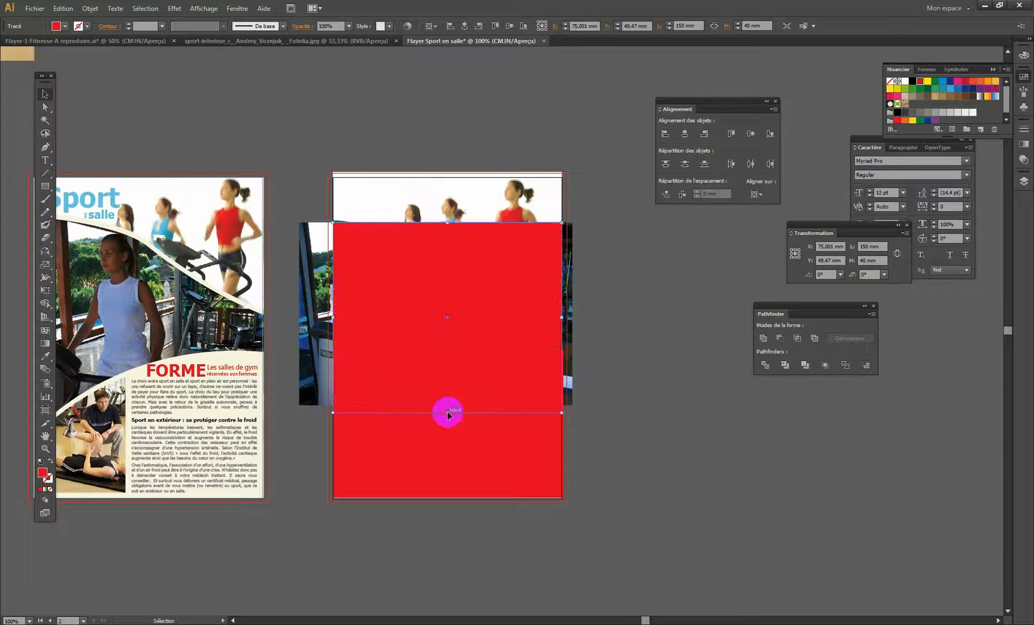
Step: Clip the woman's photo with the rectangle as a clipping mask and send the clipped group to the back
{"action": "left_click", "coordinate": [571, 245], "text": "shift"}
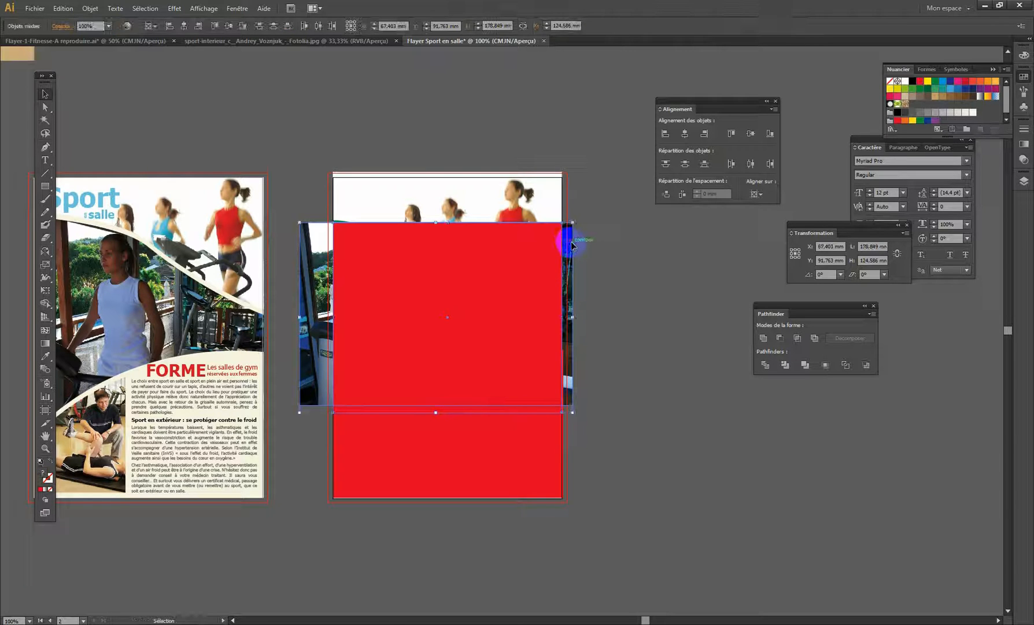
{"action": "key", "text": "ctrl+7"}
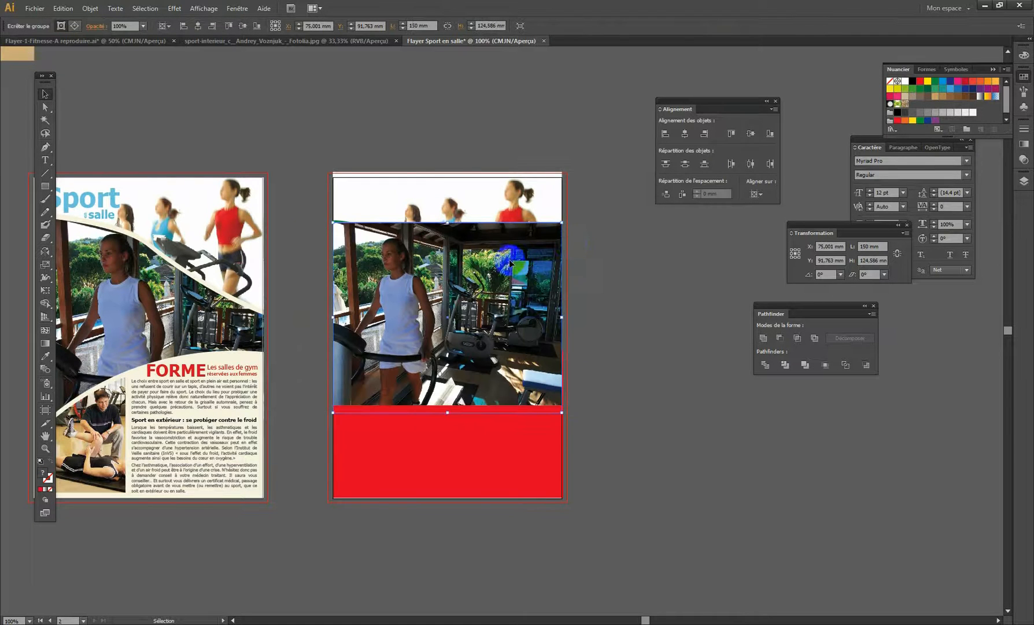
{"action": "right_click", "coordinate": [509, 264]}
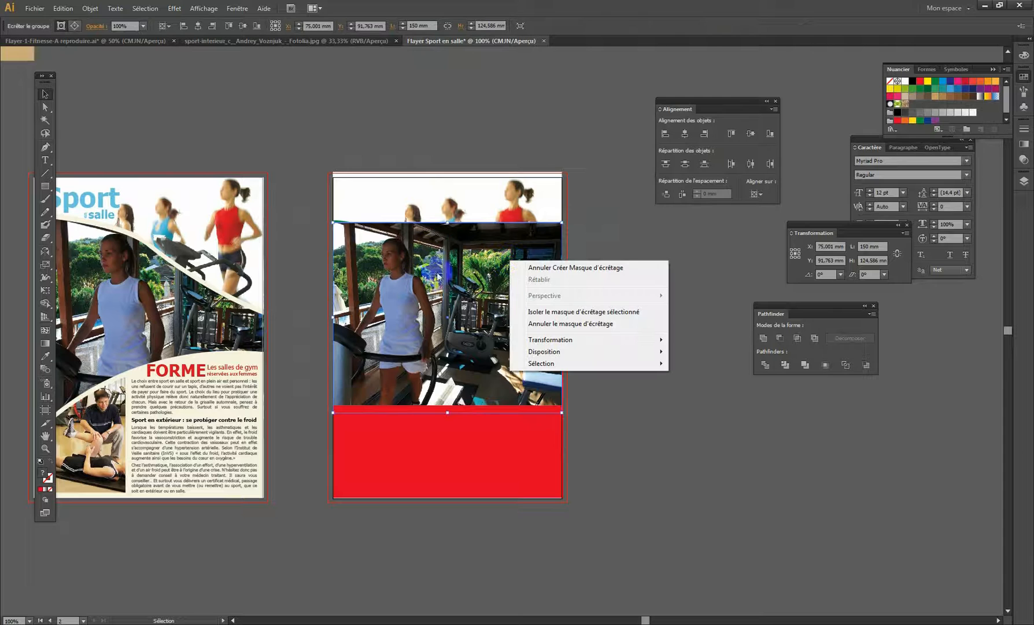
{"action": "mouse_move", "coordinate": [566, 352]}
{"action": "left_click", "coordinate": [715, 387]}
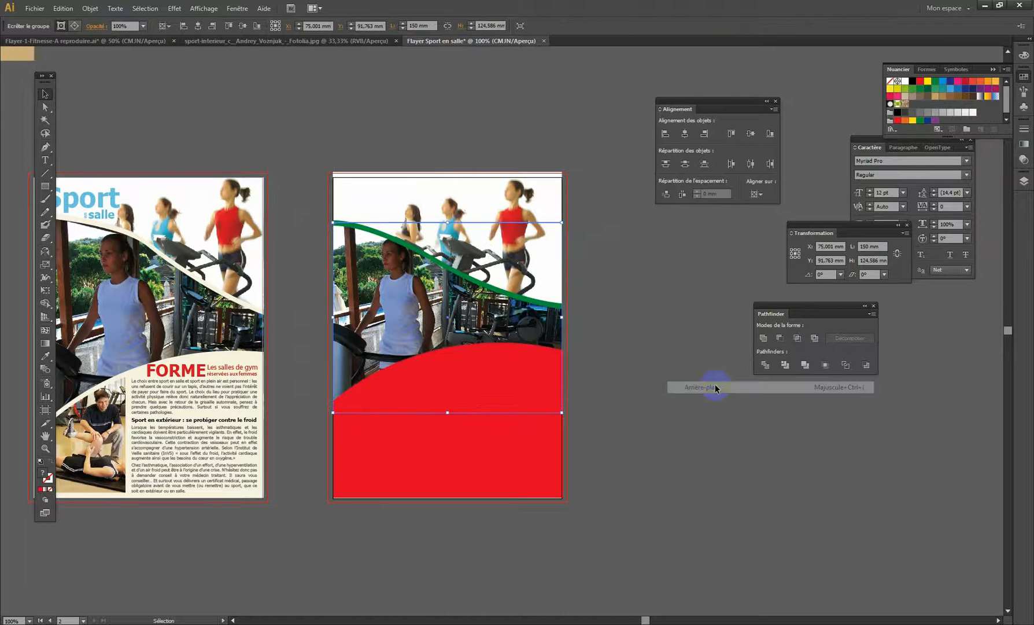
{"action": "left_click", "coordinate": [675, 314]}
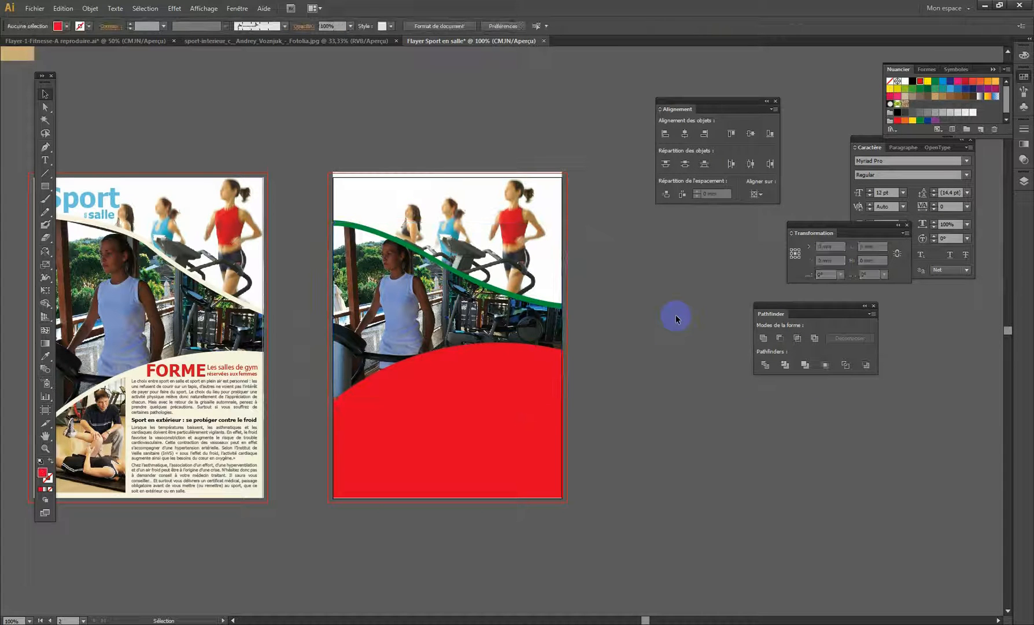
Step: Duplicate the red curved shape in place, fill the copy green, and shift it about 3.5 mm down
{"action": "left_click_drag", "start_coordinate": [653, 409], "coordinate": [719, 345]}
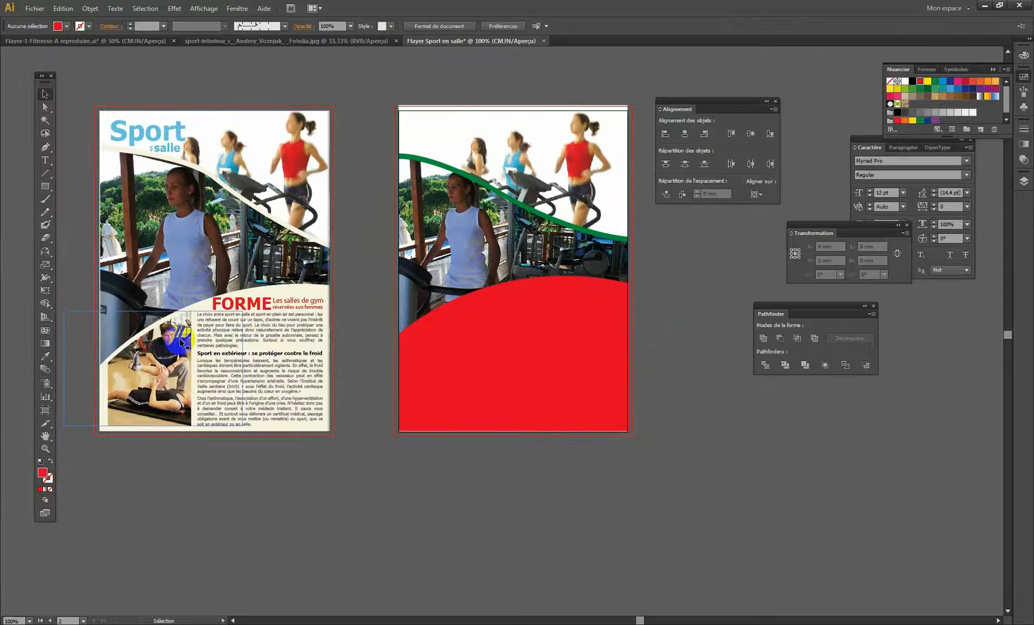
{"action": "left_click", "coordinate": [544, 334]}
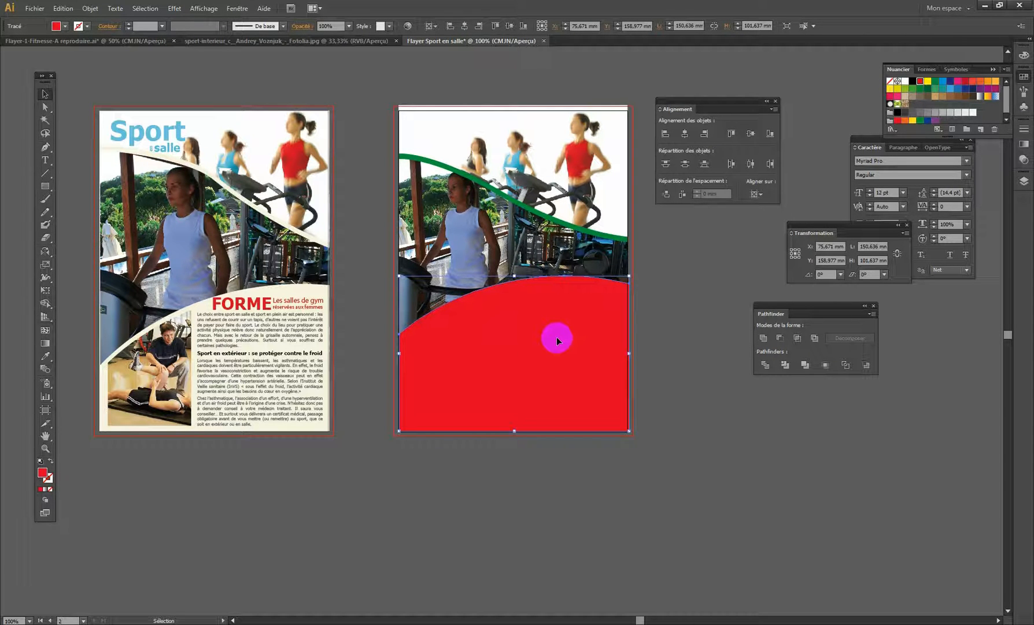
{"action": "key", "text": "a"}
{"action": "key", "text": "v"}
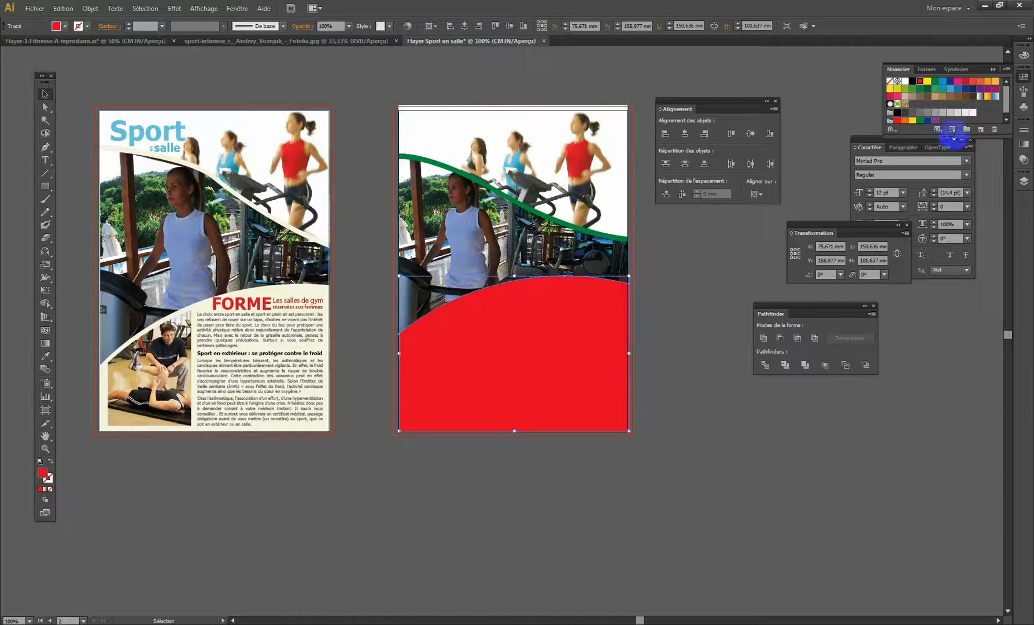
{"action": "left_click", "coordinate": [936, 84]}
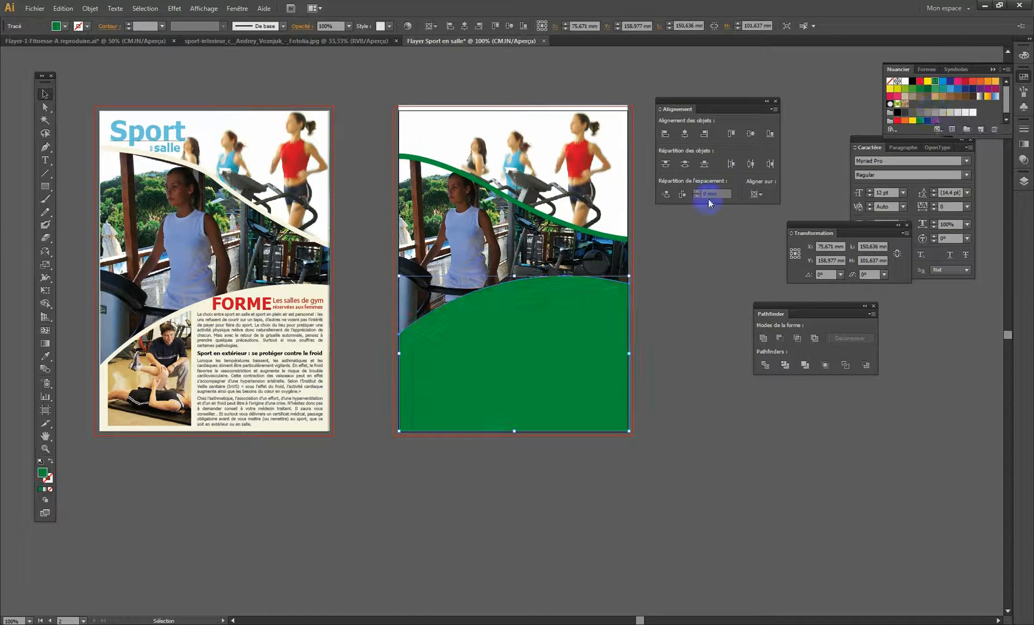
{"action": "key", "text": "shift+Down"}
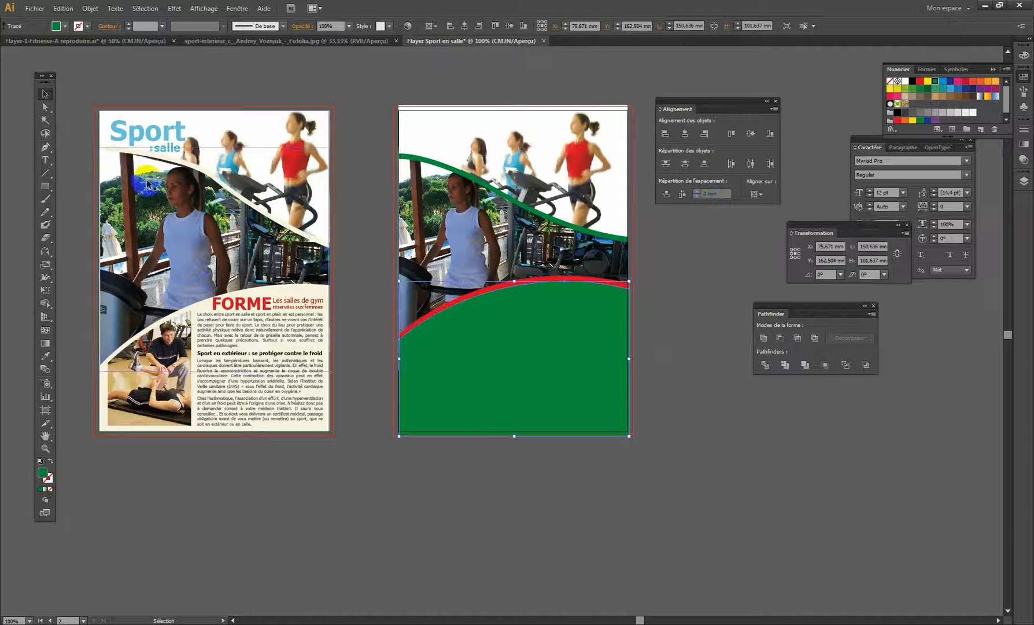
Step: Draw a rectangle about 52 x 128 mm across the left part of the green curved shape and select both shapes
{"action": "left_click", "coordinate": [45, 186]}
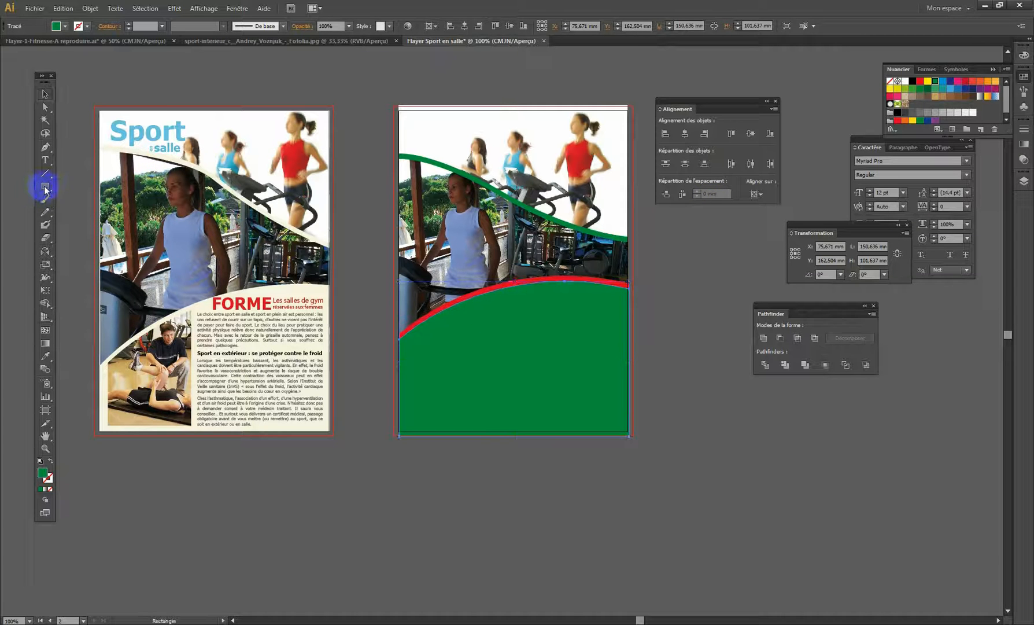
{"action": "left_click_drag", "start_coordinate": [412, 282], "coordinate": [491, 477]}
{"action": "left_click", "coordinate": [47, 93]}
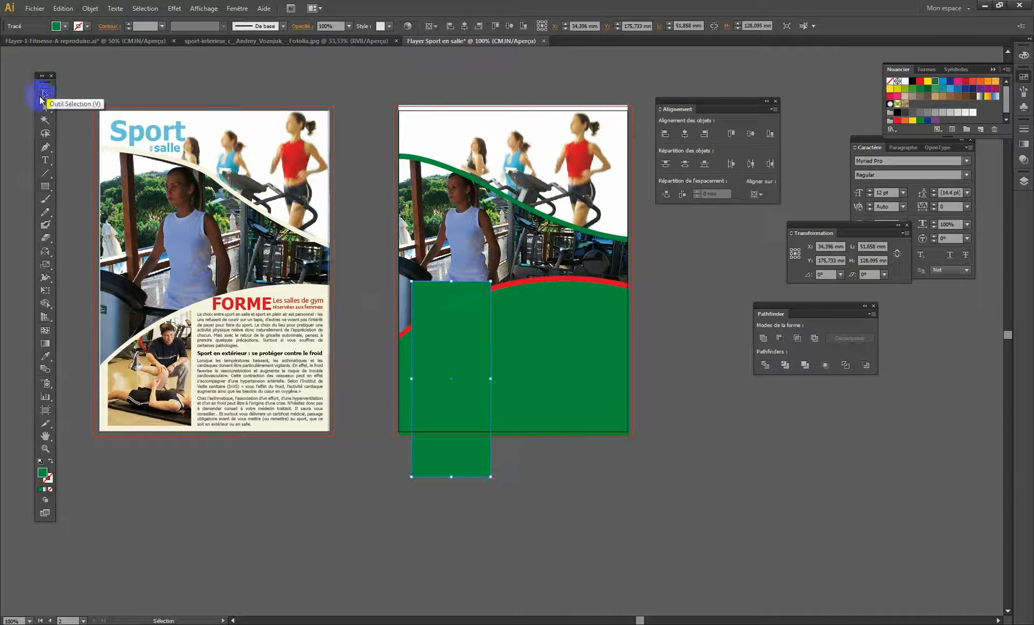
{"action": "left_click", "coordinate": [452, 321]}
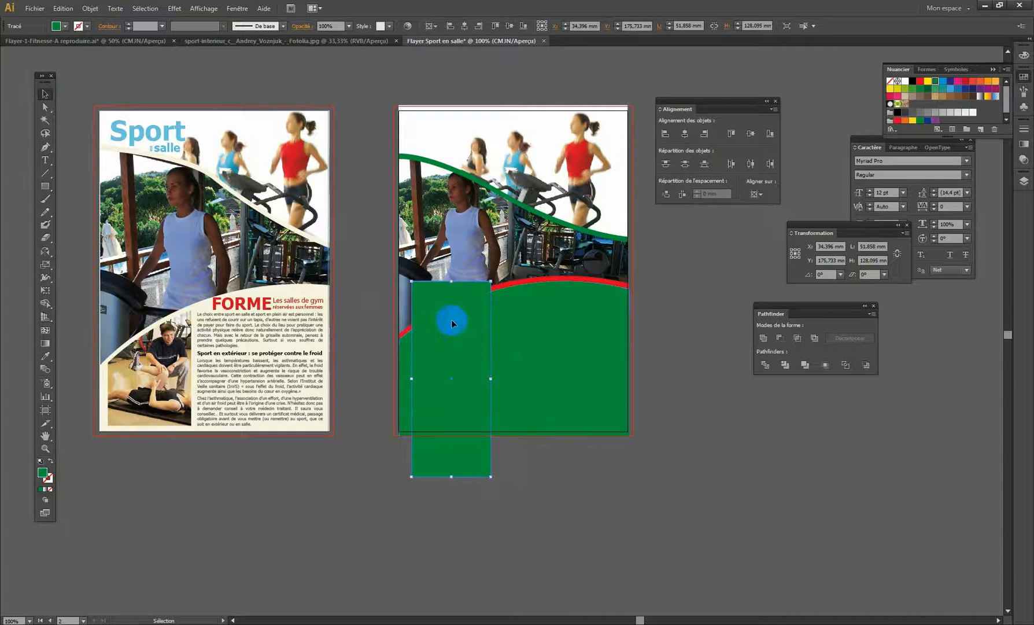
{"action": "left_click", "coordinate": [544, 350], "text": "shift"}
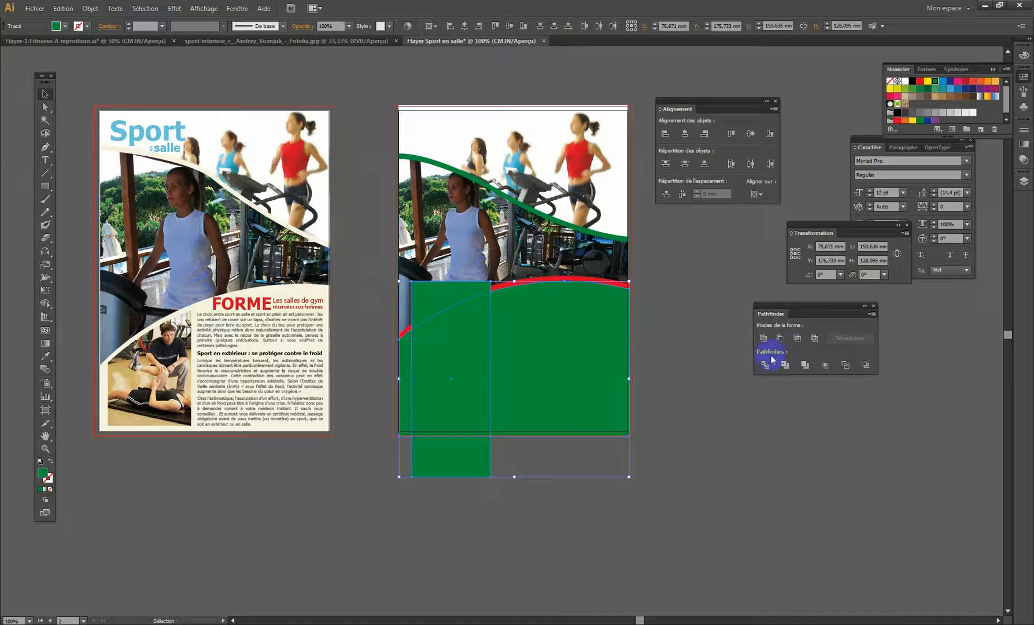
Step: Try intersecting the rectangle with the green curved shape, undo it, and try uniting them instead
{"action": "left_click", "coordinate": [797, 338]}
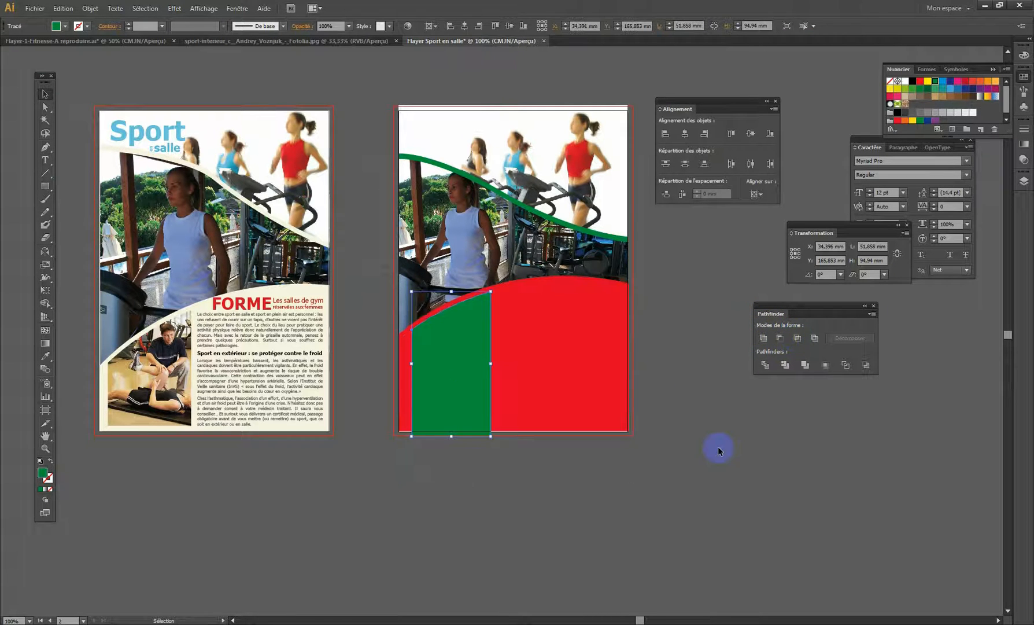
{"action": "key", "text": "ctrl+z"}
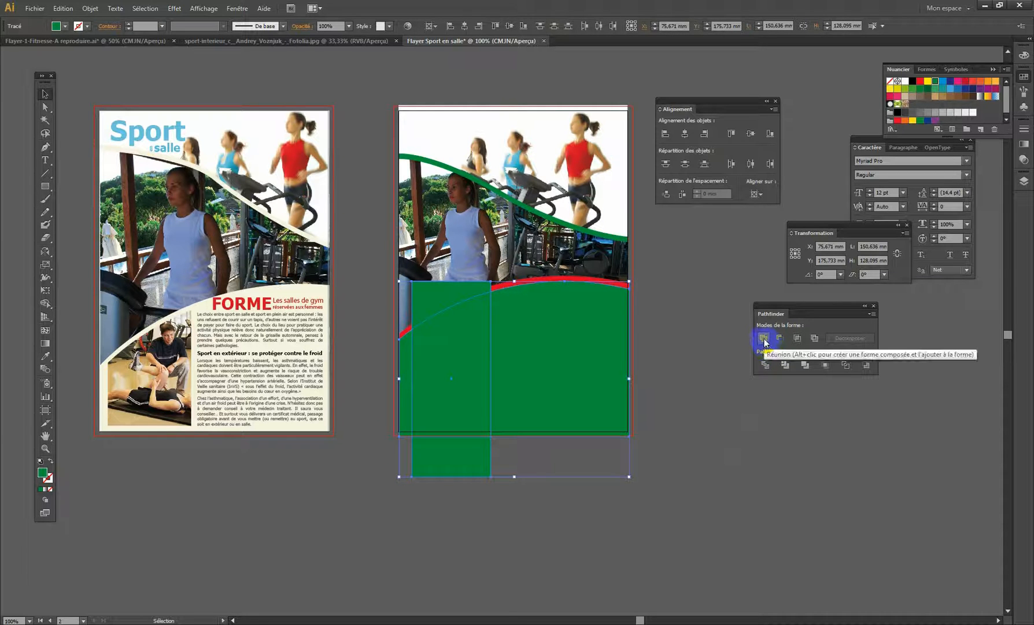
{"action": "left_click", "coordinate": [763, 339]}
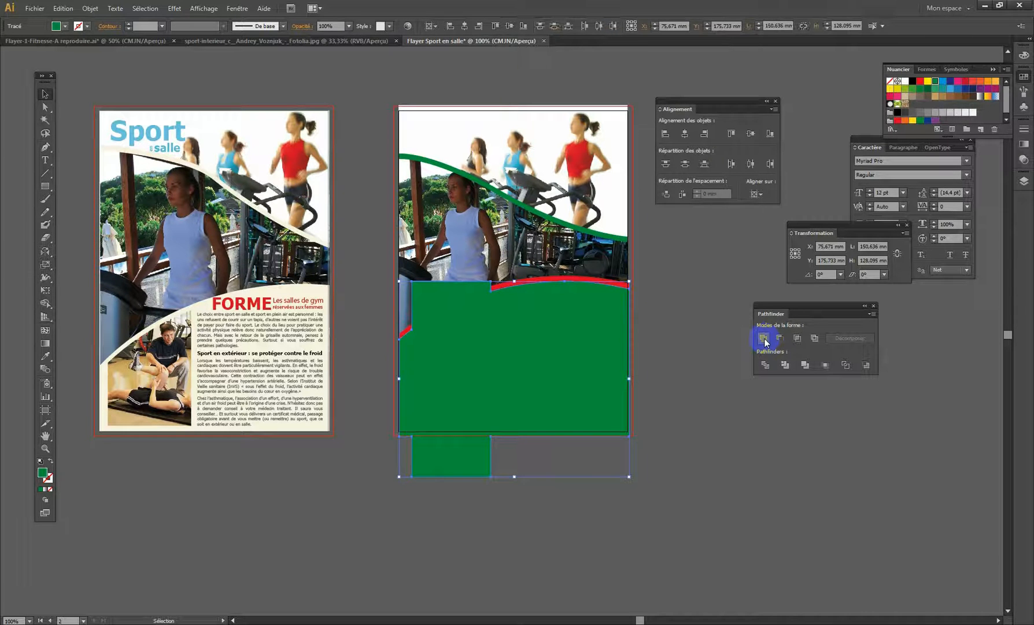
Step: Intersect the rectangle with the green curved shape so that only their overlap is kept
{"action": "left_click", "coordinate": [797, 338]}
{"action": "left_click", "coordinate": [723, 455]}
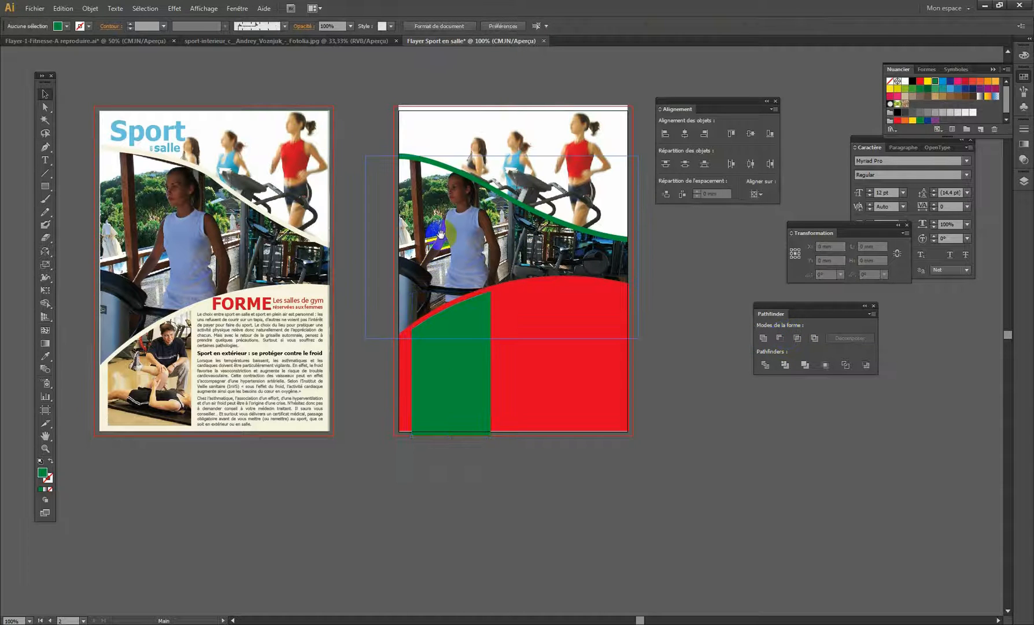
Step: Place the photo of the trainer and lying client behind the green shape, scaled proportionally to about 161 x 104 mm
{"action": "left_click_drag", "start_coordinate": [441, 234], "coordinate": [522, 439]}
{"action": "left_click_drag", "start_coordinate": [130, 115], "coordinate": [418, 206]}
{"action": "left_click_drag", "start_coordinate": [481, 314], "coordinate": [408, 181]}
{"action": "left_click", "coordinate": [334, 143], "text": "ctrl+alt"}
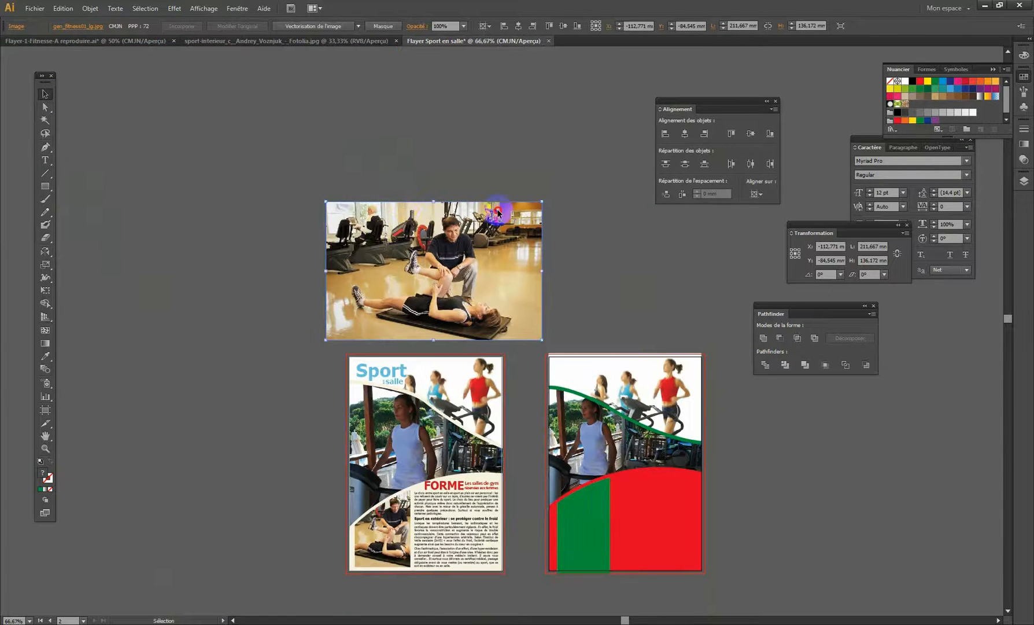
{"action": "left_click_drag", "start_coordinate": [547, 201], "coordinate": [564, 327]}
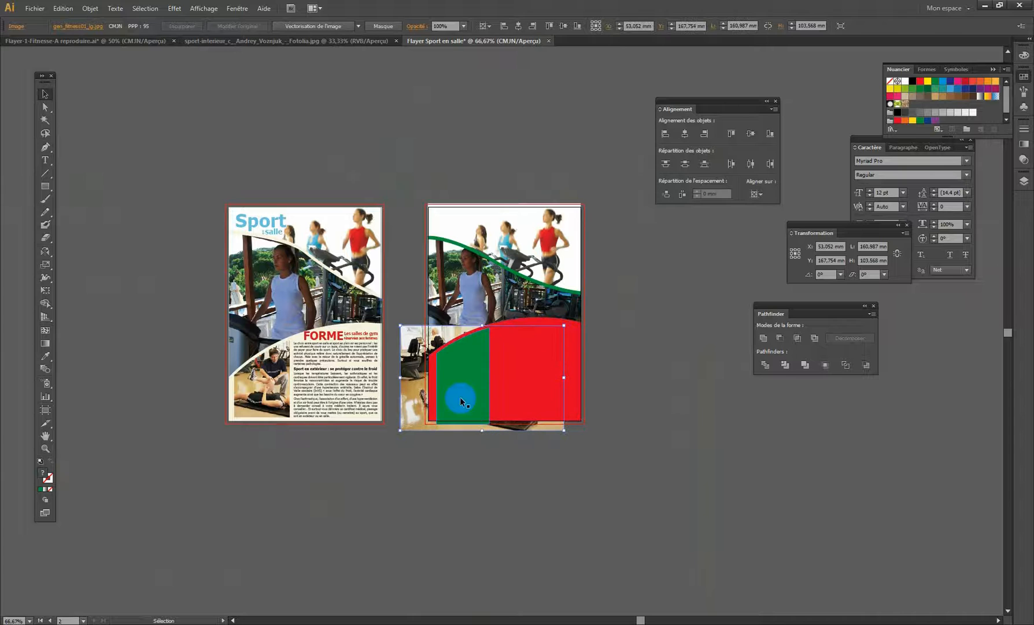
Step: Clip the trainer photo with the green curved-top shape as a clipping mask
{"action": "left_click", "coordinate": [457, 360], "text": "shift"}
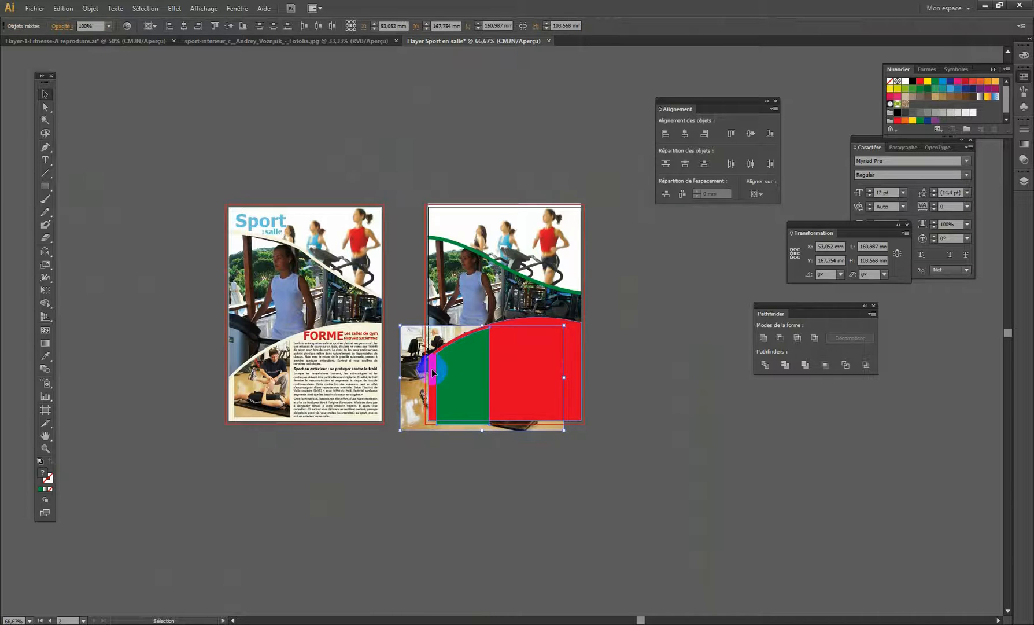
{"action": "left_click", "coordinate": [463, 364]}
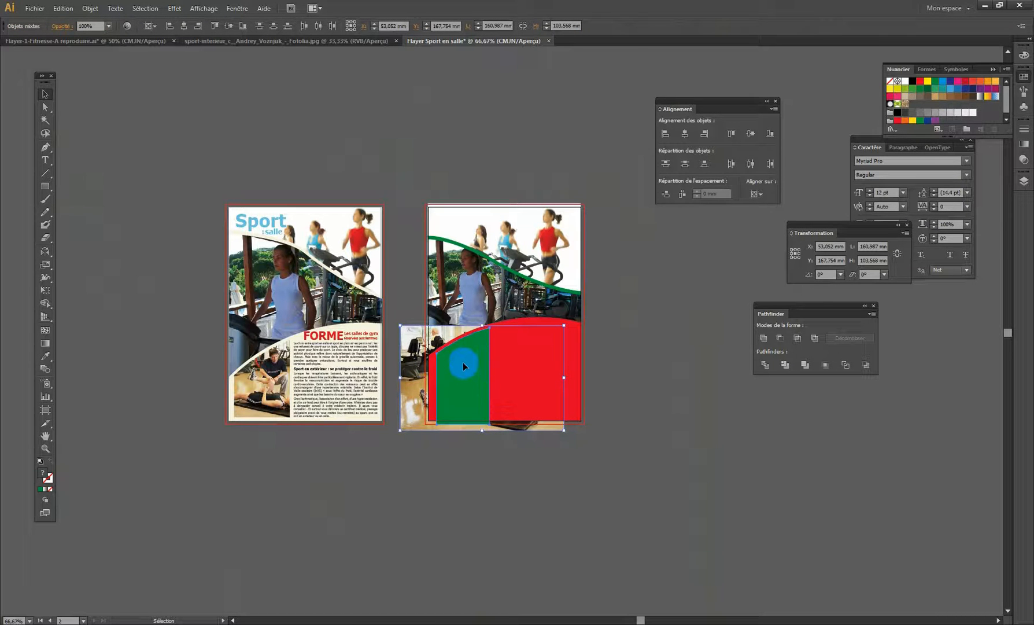
{"action": "key", "text": "ctrl+7"}
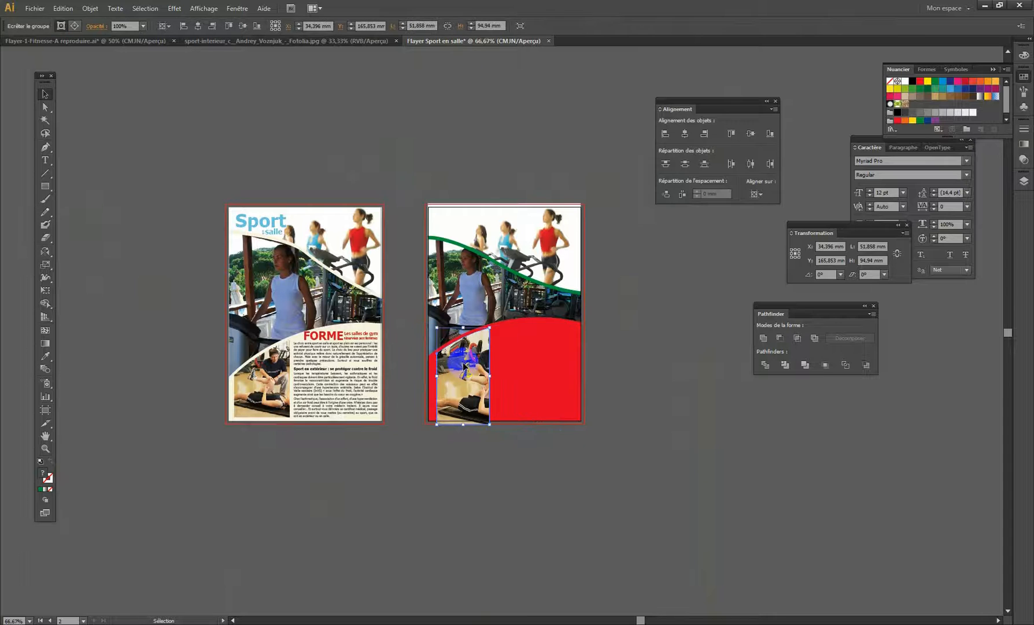
{"action": "left_click", "coordinate": [526, 484]}
Step: Move the trainer photo leftward inside its clipping mask without moving the mask, so the trainer and client fill the frame
{"action": "left_click", "coordinate": [46, 110]}
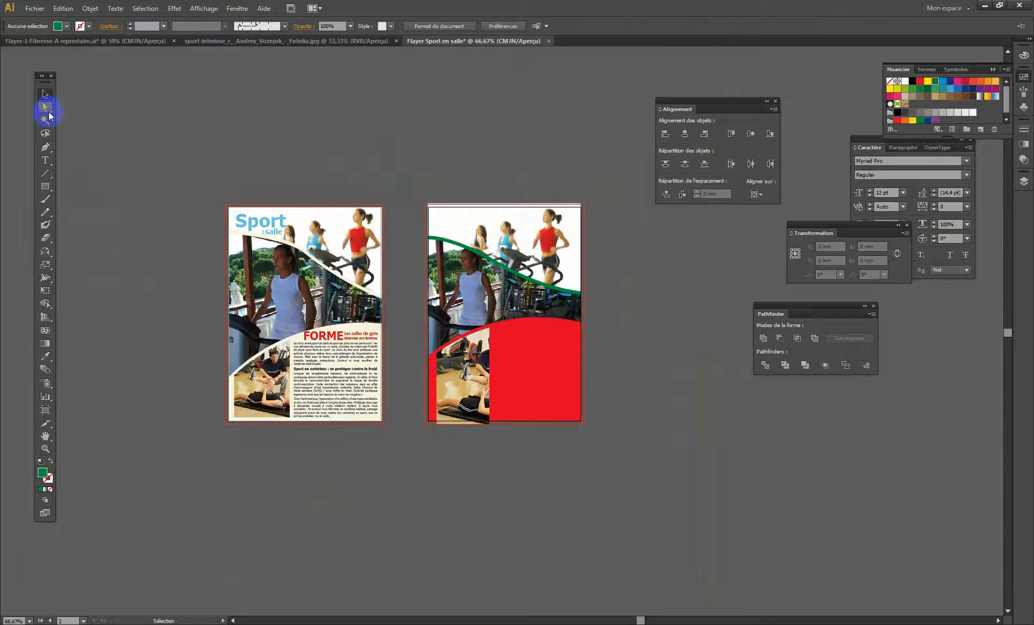
{"action": "left_click", "coordinate": [483, 361]}
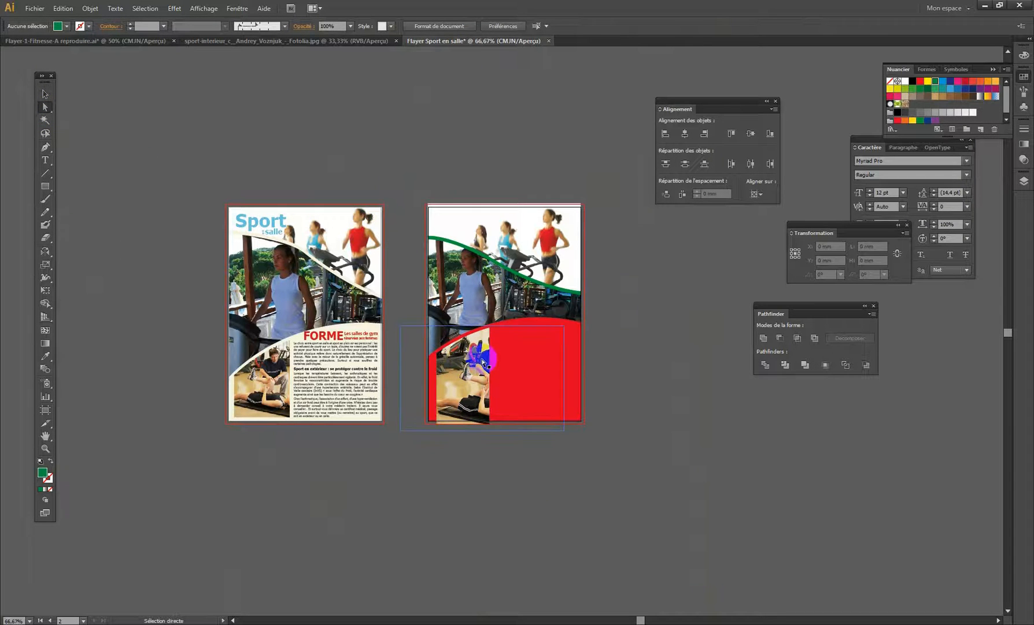
{"action": "mouse_move", "coordinate": [477, 362]}
{"action": "left_mouse_down"}
{"action": "mouse_move", "coordinate": [454, 358]}
{"action": "mouse_move", "coordinate": [467, 368]}
{"action": "left_mouse_up"}
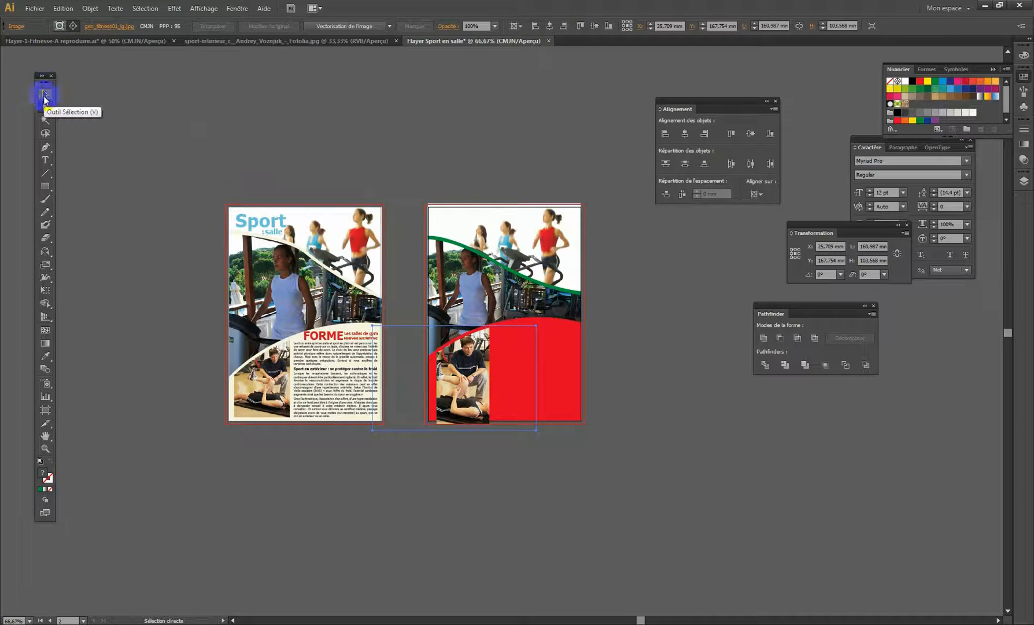
Step: Enlarge the trainer photo inside its mask proportionally to about 201 x 129 mm and nudge it left and down
{"action": "left_click", "coordinate": [45, 95]}
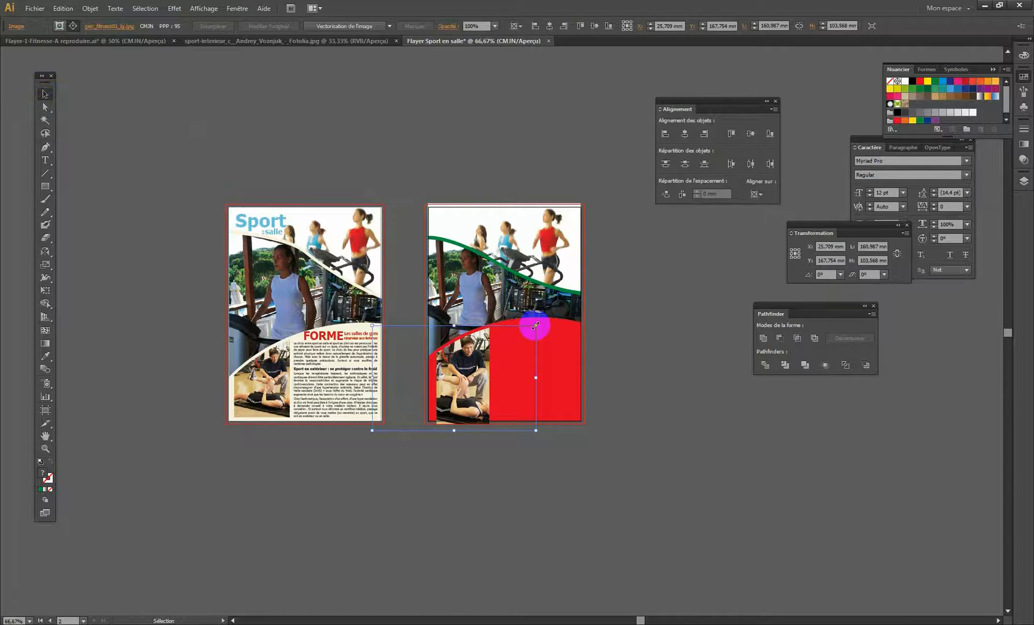
{"action": "left_click_drag", "start_coordinate": [535, 325], "coordinate": [573, 298]}
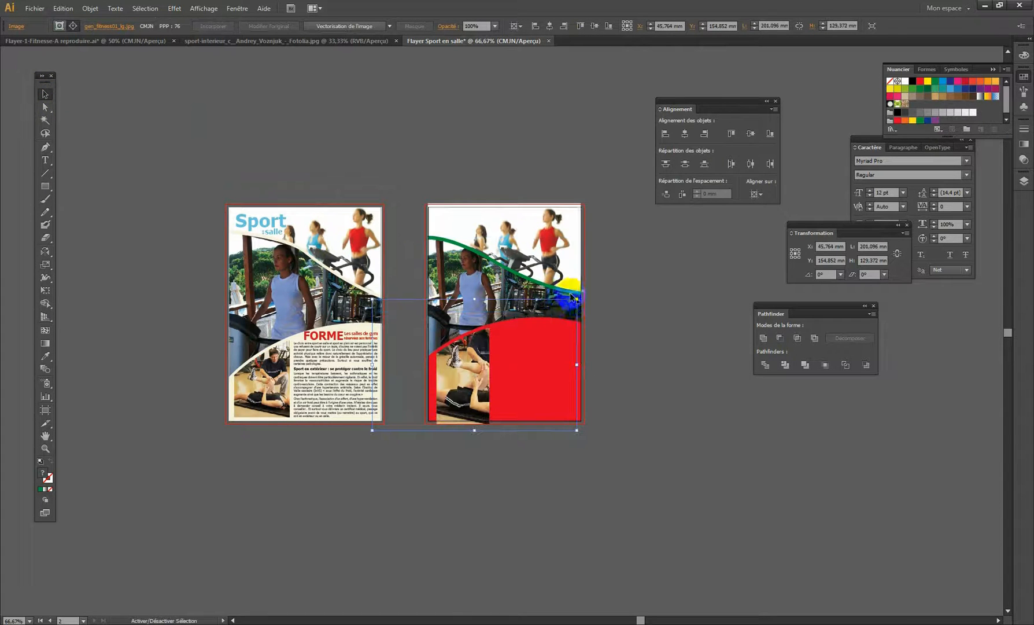
{"action": "key", "text": "Left"}
{"action": "key", "text": "Left"}
{"action": "key", "text": "Left"}
{"action": "key", "text": "Left"}
{"action": "key", "text": "Left"}
{"action": "key", "text": "Left"}
{"action": "key", "text": "Left"}
{"action": "key", "text": "Left"}
{"action": "key", "text": "Left"}
{"action": "key", "text": "Left"}
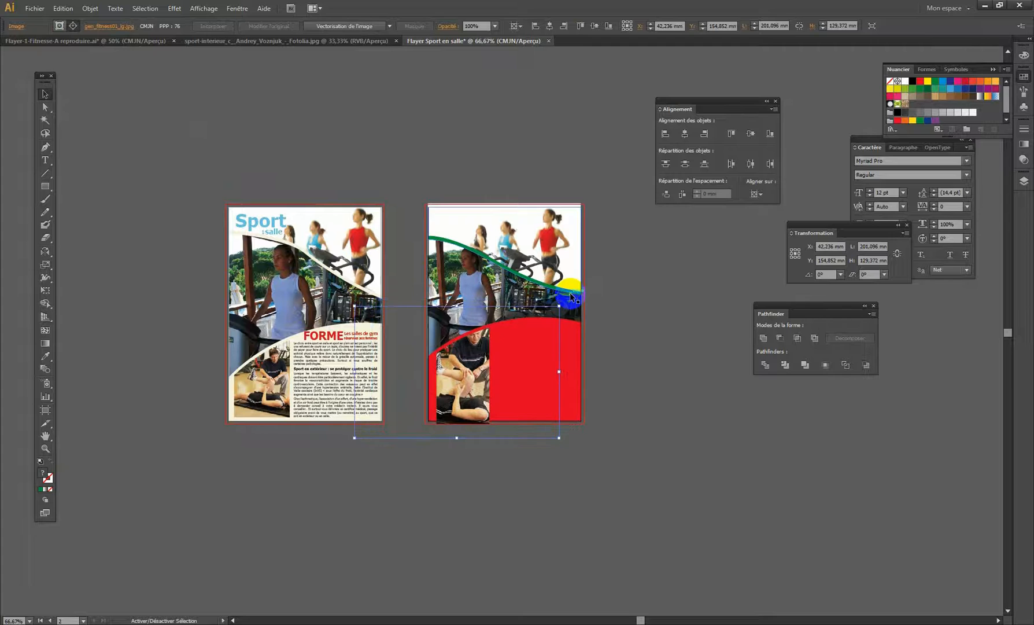
{"action": "key", "text": "shift+Down"}
{"action": "key", "text": "shift+Down"}
{"action": "key", "text": "shift+Down"}
{"action": "key", "text": "shift+Down"}
{"action": "key", "text": "shift+Down"}
{"action": "key", "text": "shift+Left"}
{"action": "key", "text": "shift+Left"}
{"action": "key", "text": "shift+Left"}
{"action": "key", "text": "shift+Left"}
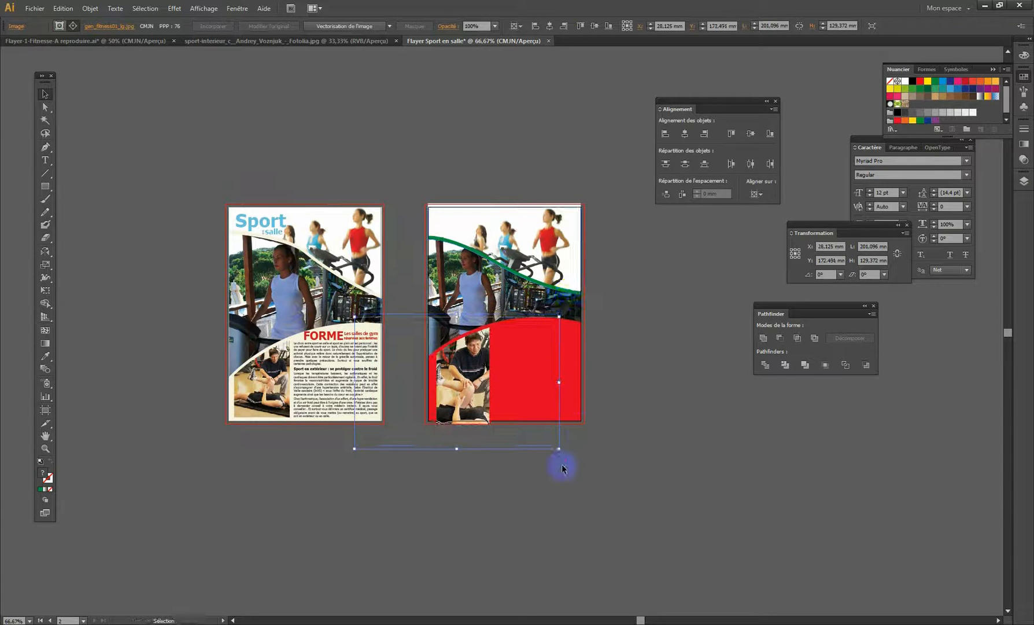
Step: Reduce the masked trainer photo proportionally to about 164 x 105 mm and nudge it right and down within the frame
{"action": "left_click_drag", "start_coordinate": [557, 449], "coordinate": [537, 427]}
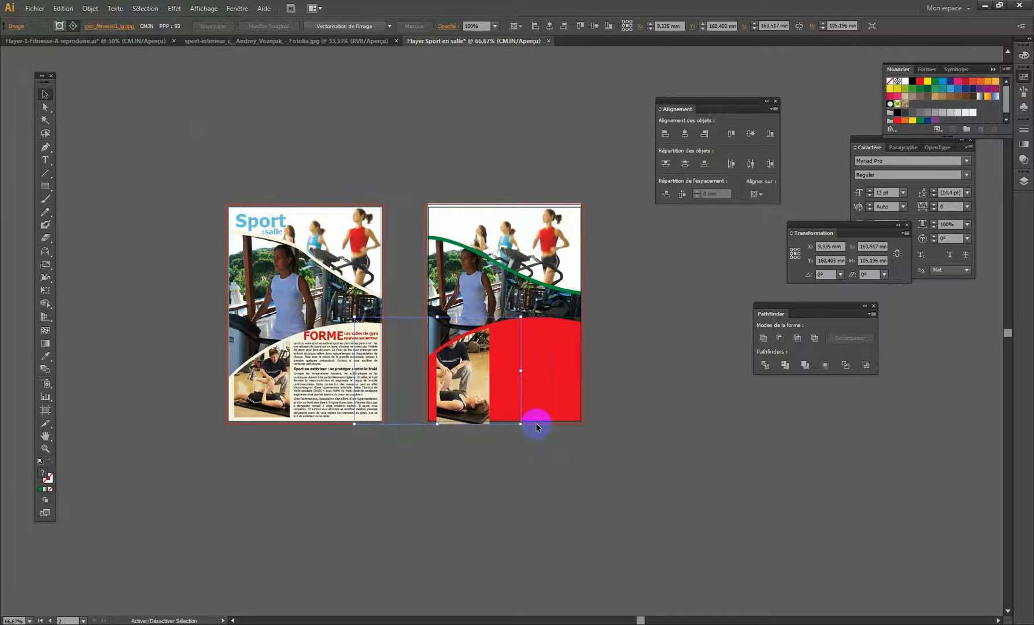
{"action": "key", "text": "shift+Right"}
{"action": "key", "text": "shift+Right"}
{"action": "key", "text": "shift+Down"}
{"action": "key", "text": "shift+Down"}
{"action": "key", "text": "shift+Down"}
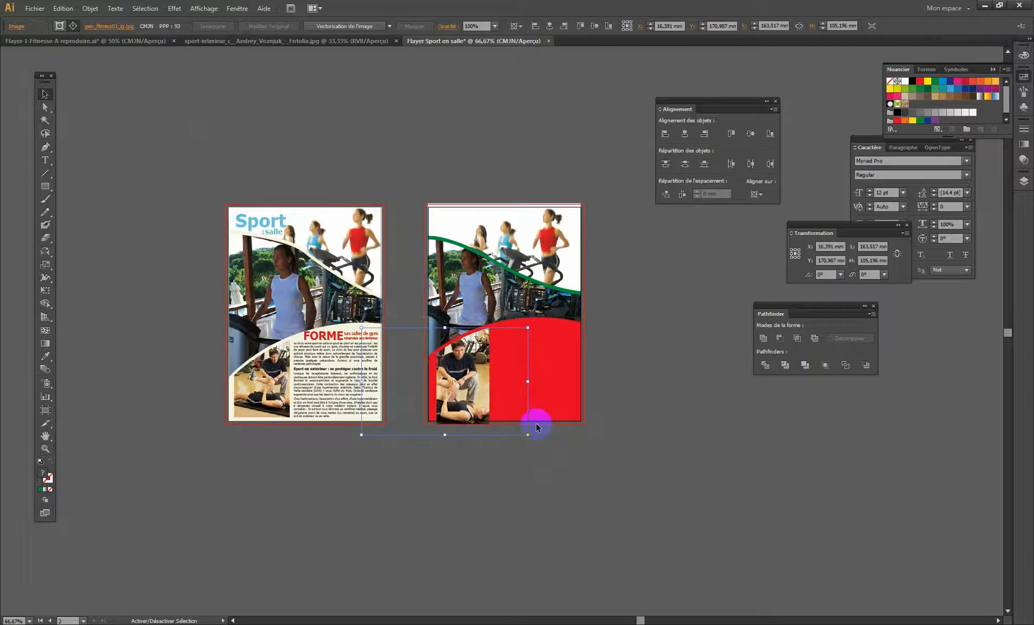
{"action": "key", "text": "Down"}
{"action": "key", "text": "Down"}
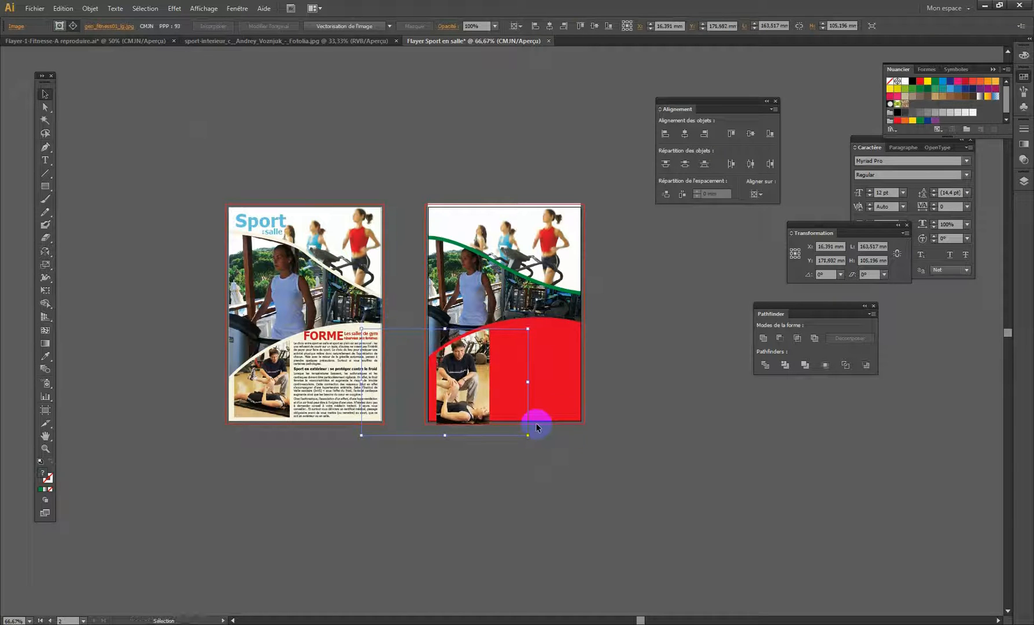
{"action": "left_click", "coordinate": [609, 447]}
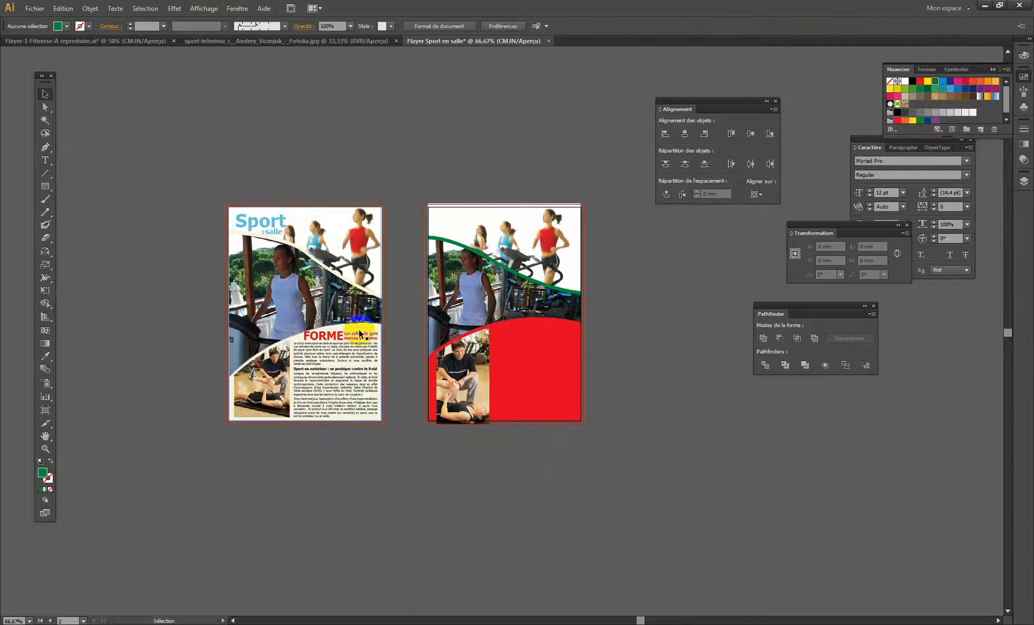
Step: Try applying the cream background colour of the reference flyer to the red curved shape with the Eyedropper
{"action": "left_click", "coordinate": [566, 360]}
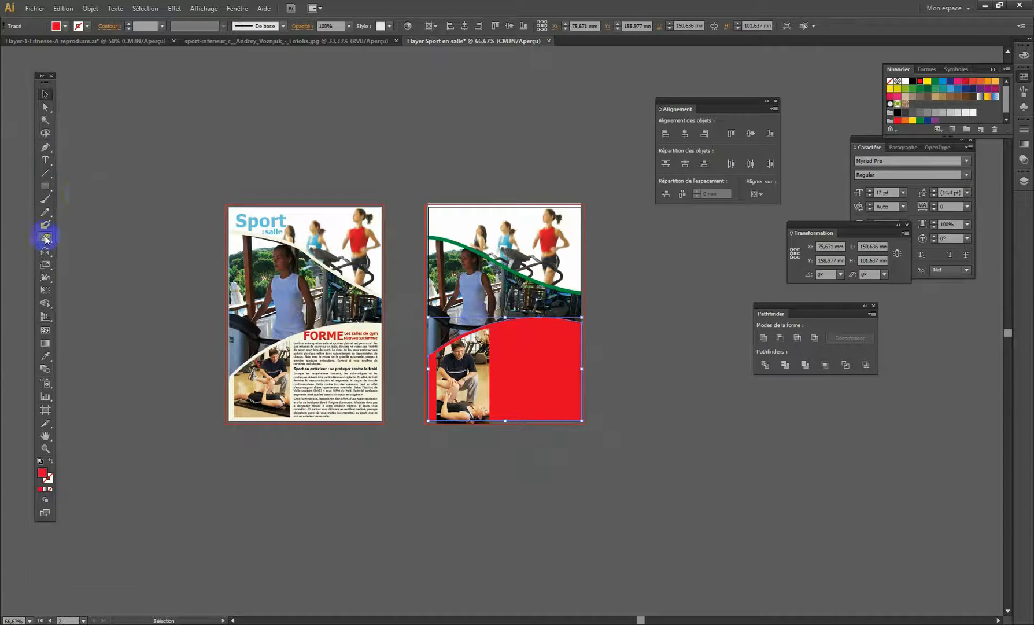
{"action": "key", "text": "i"}
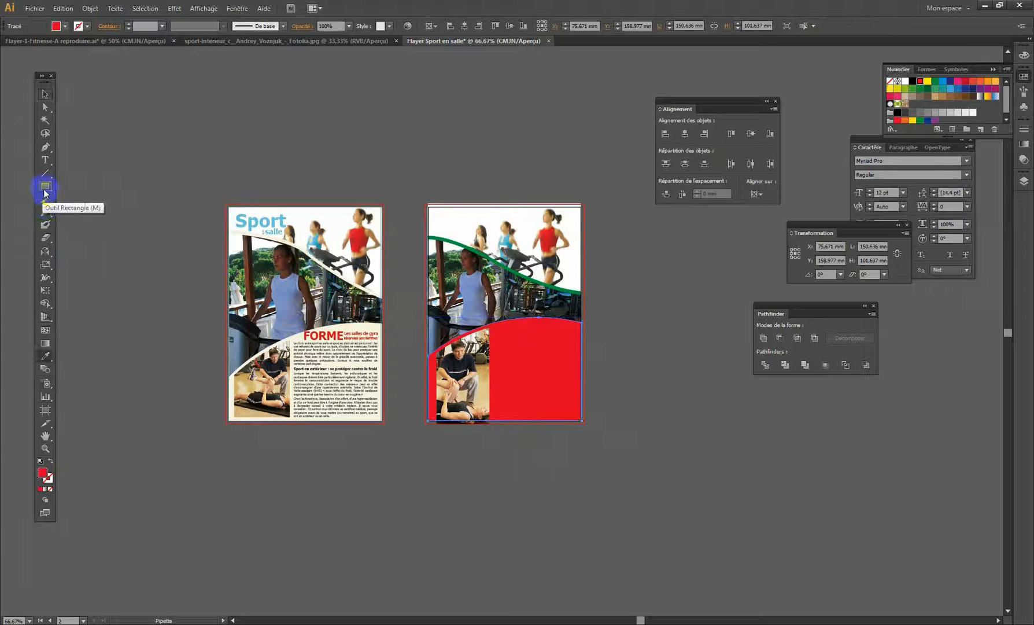
{"action": "left_click", "coordinate": [371, 325]}
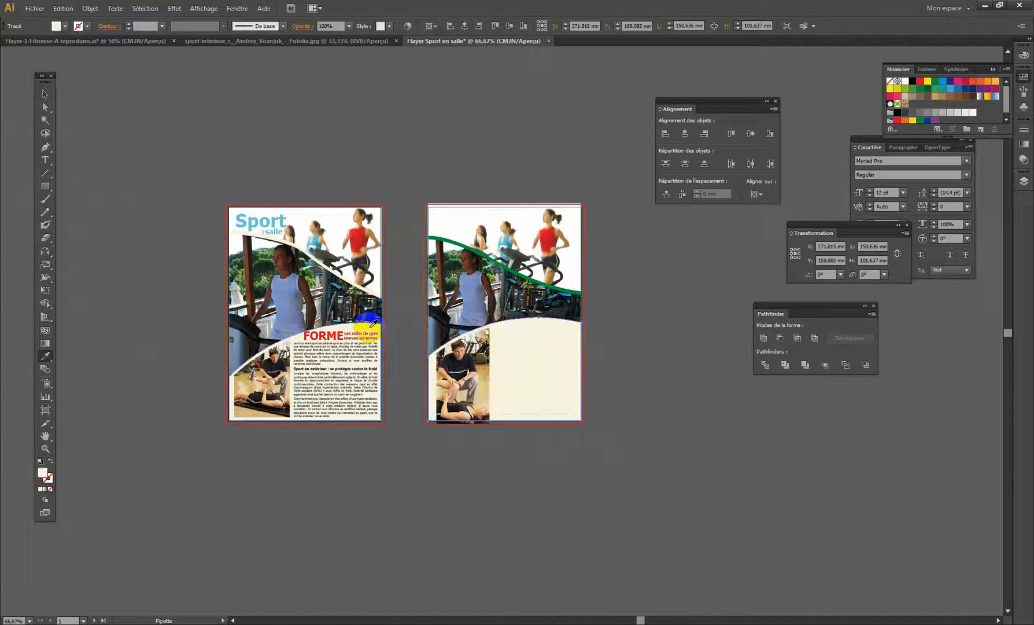
{"action": "left_click", "coordinate": [371, 326]}
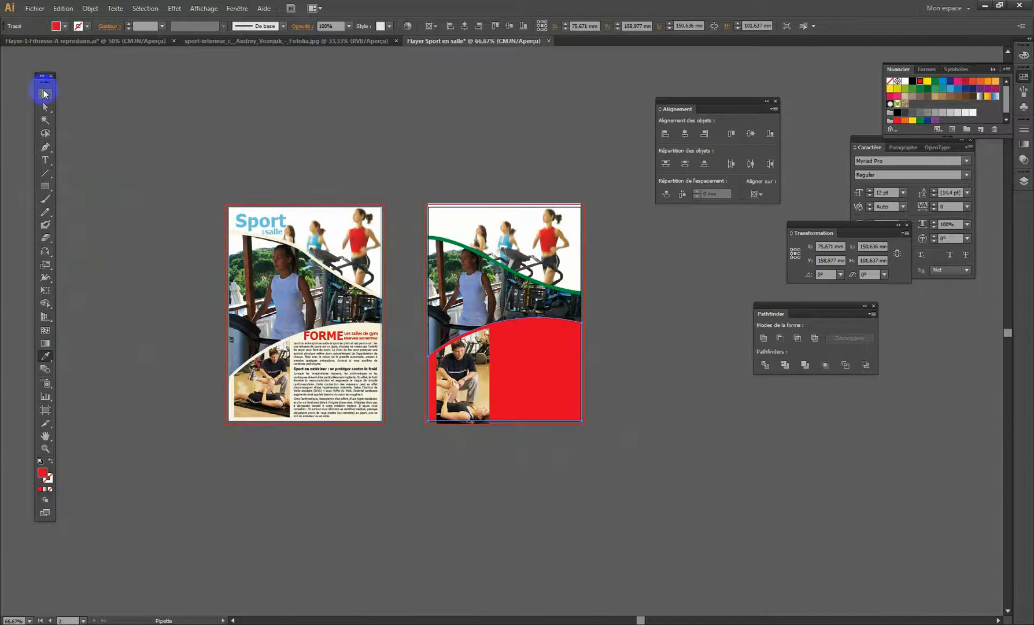
{"action": "left_click", "coordinate": [46, 95]}
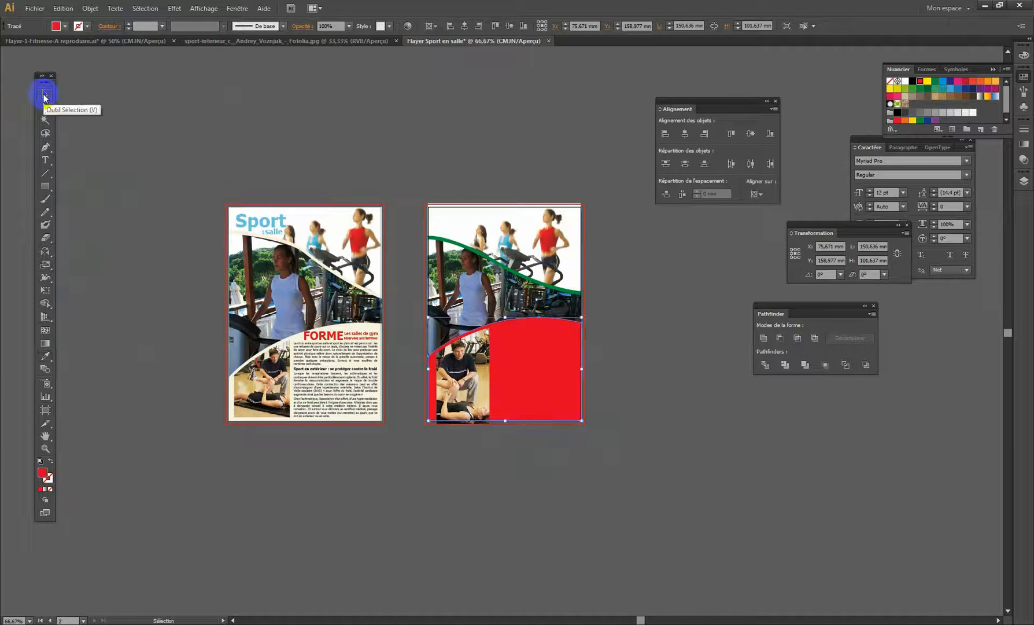
Step: Fill the red curved shape with a cream CMYK colour of C 3, M 4, Y 15, K 0
{"action": "left_click", "coordinate": [1023, 55]}
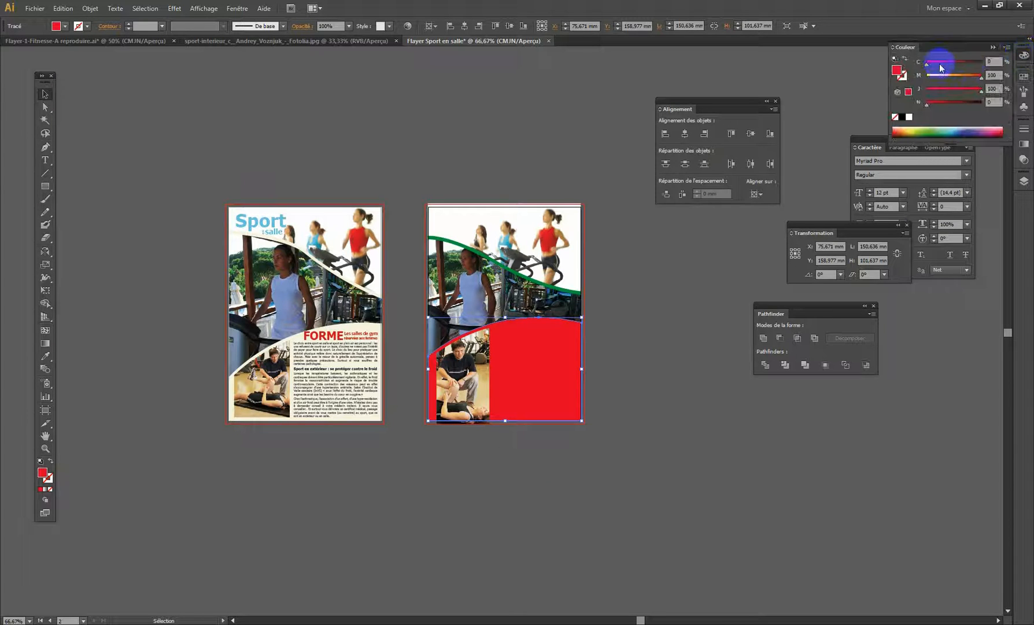
{"action": "left_click", "coordinate": [892, 50]}
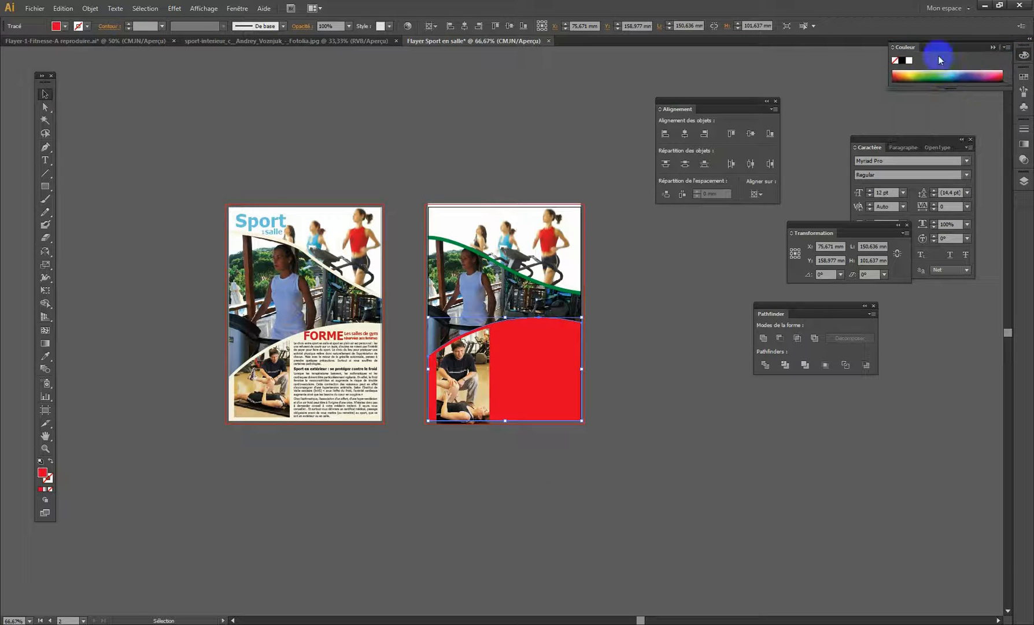
{"action": "left_click", "coordinate": [893, 47]}
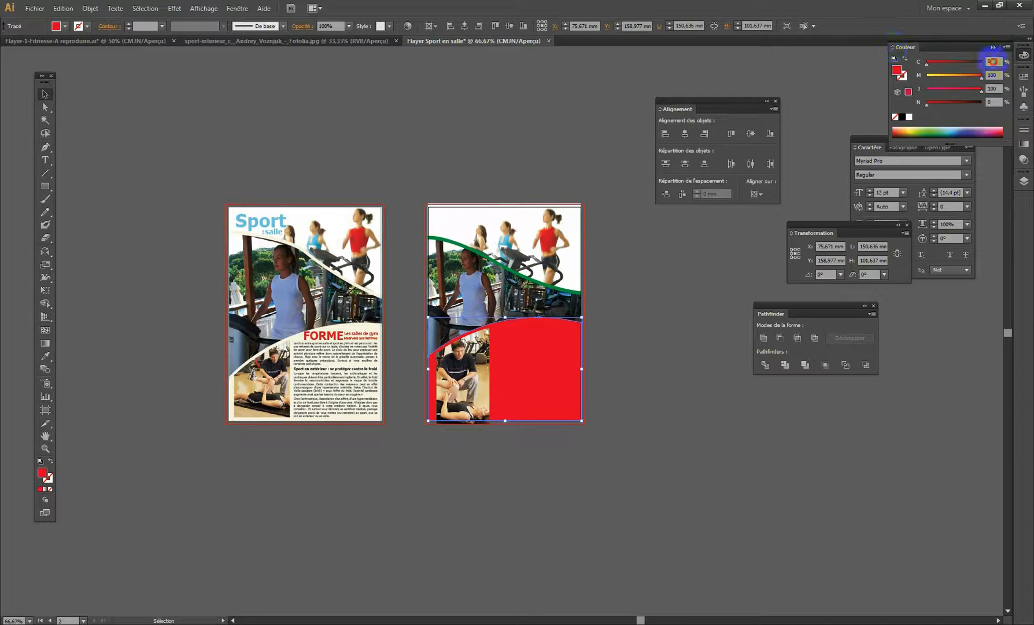
{"action": "left_click", "coordinate": [993, 61]}
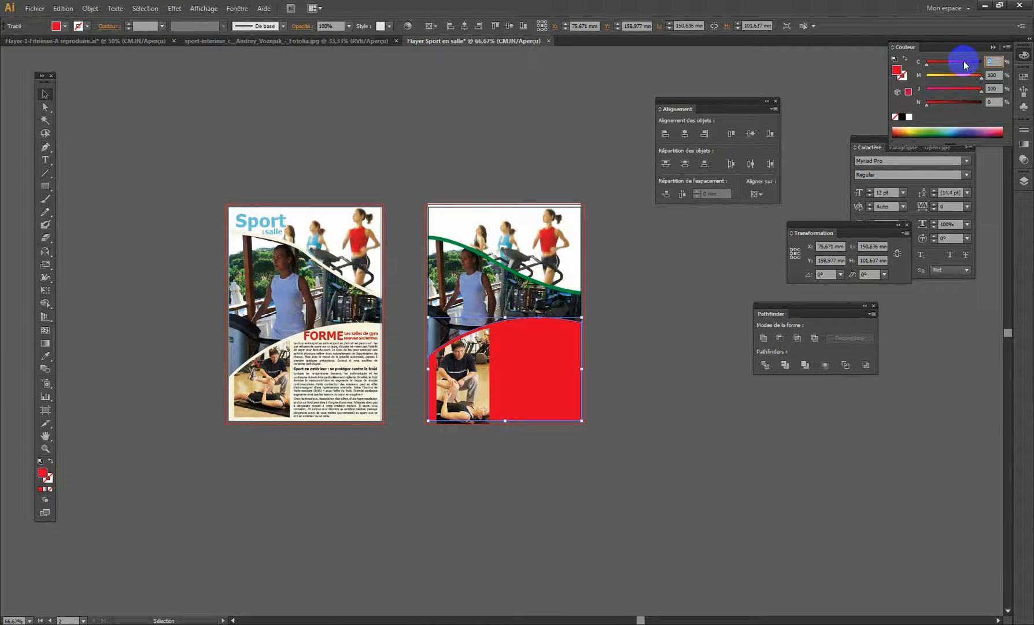
{"action": "type", "text": "3"}
{"action": "key", "text": "Tab"}
{"action": "type", "text": "4"}
{"action": "key", "text": "Tab"}
{"action": "type", "text": "15"}
{"action": "key", "text": "Return"}
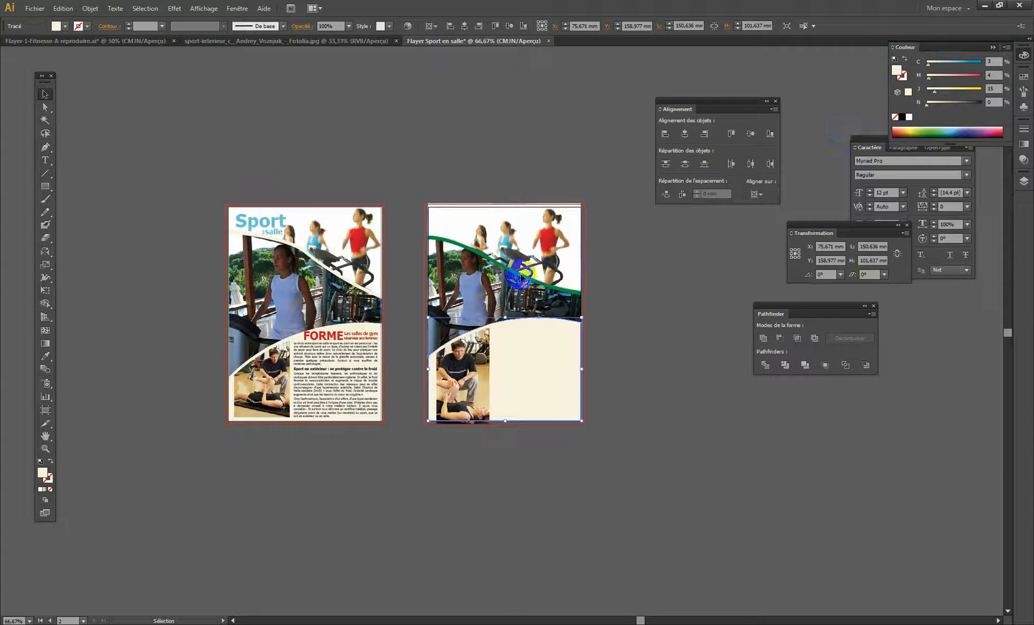
{"action": "left_click", "coordinate": [658, 380]}
Step: Try applying the cream fill of the lower shape to the clipped runners photo group with the Eyedropper
{"action": "left_click_drag", "start_coordinate": [638, 340], "coordinate": [610, 366]}
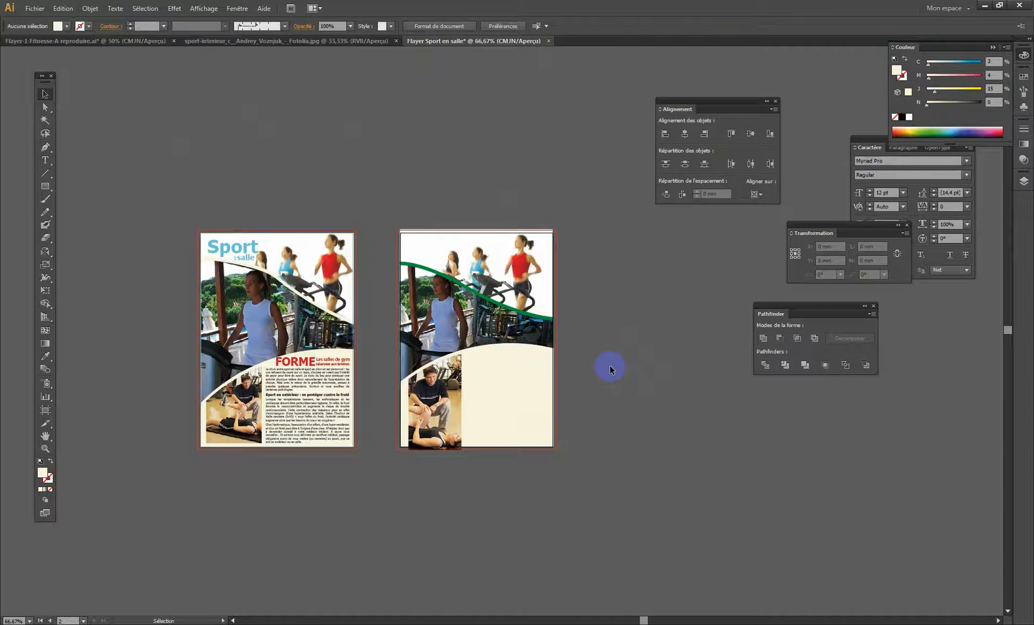
{"action": "left_click", "coordinate": [531, 317]}
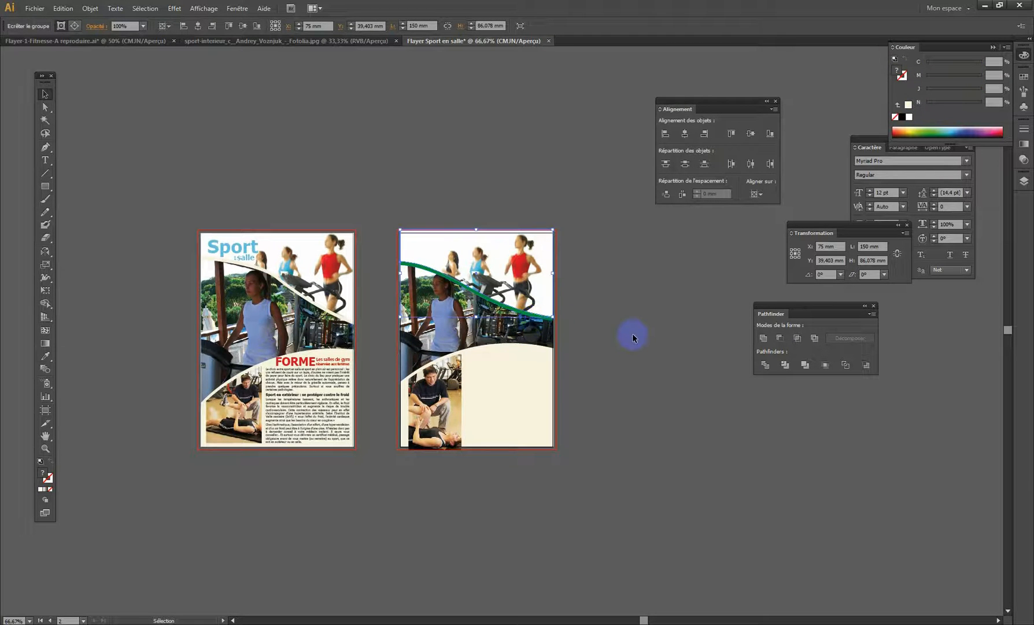
{"action": "key", "text": "i"}
{"action": "left_click", "coordinate": [532, 361]}
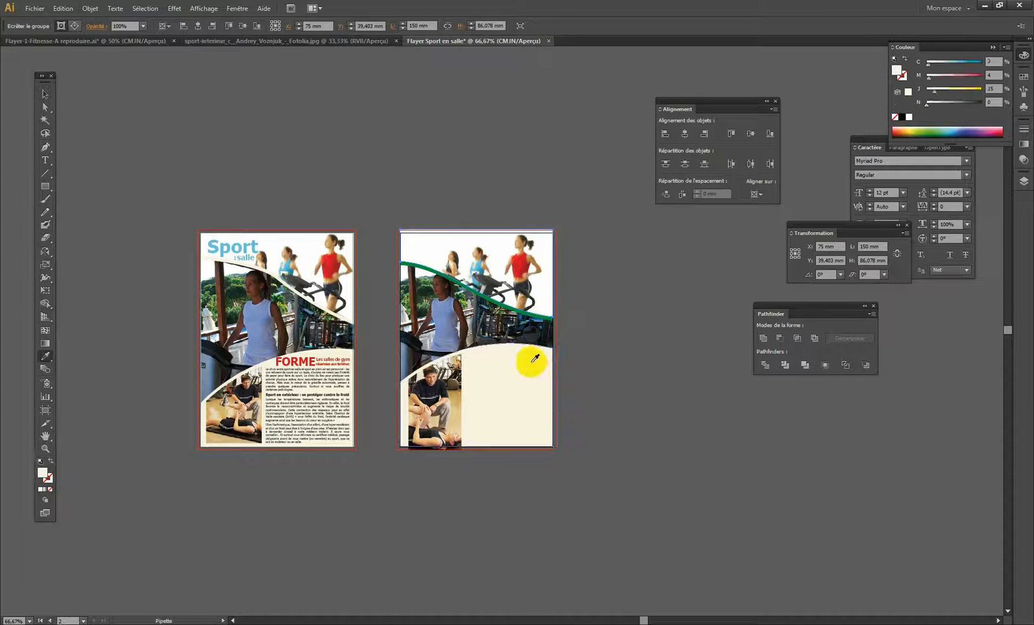
{"action": "left_click", "coordinate": [525, 361]}
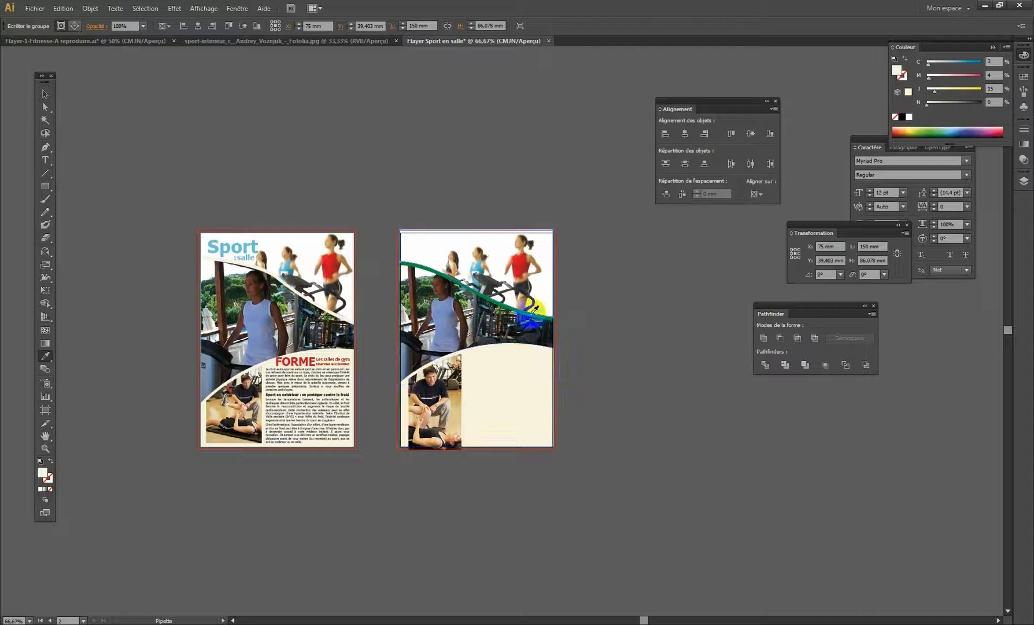
Step: Recolour the green wave shape beneath the runners photo with the cream fill sampled from the lower shape, and deselect it
{"action": "scroll", "coordinate": [550, 316], "scroll_direction": "up", "scroll_amount": 3}
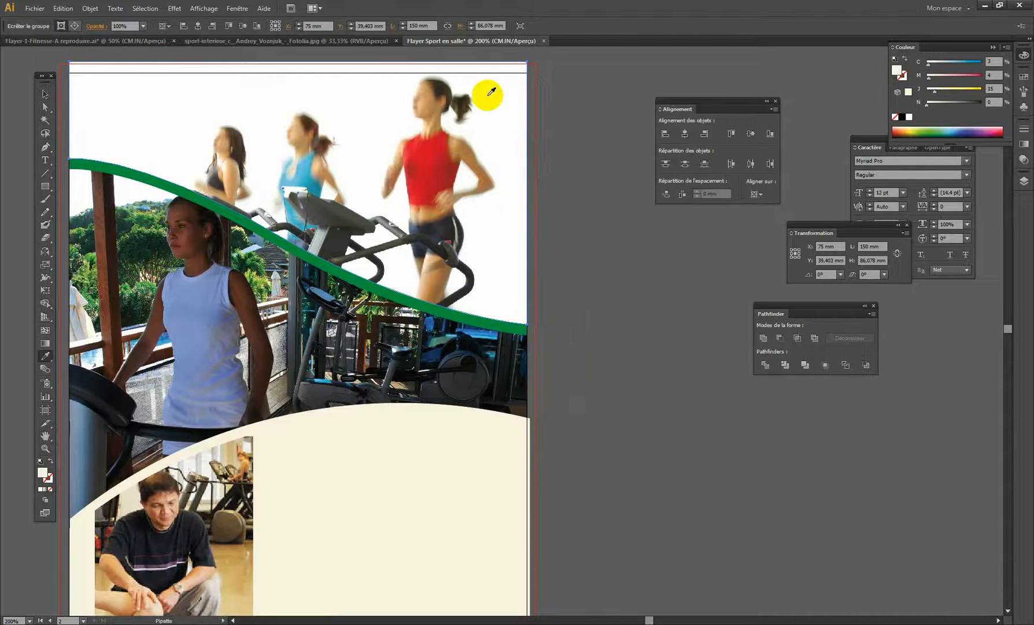
{"action": "left_click", "coordinate": [519, 331]}
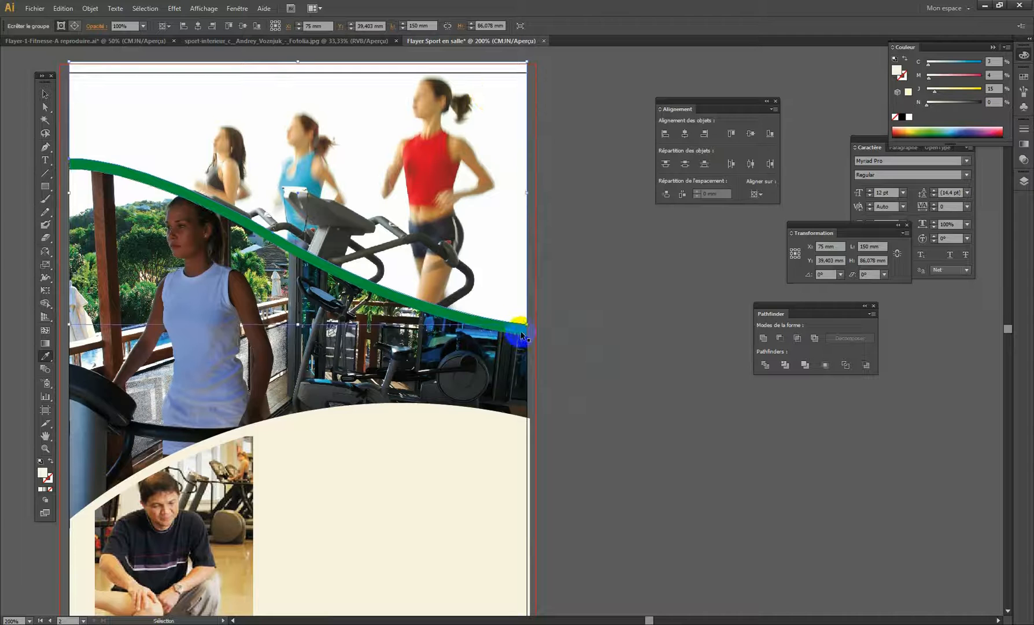
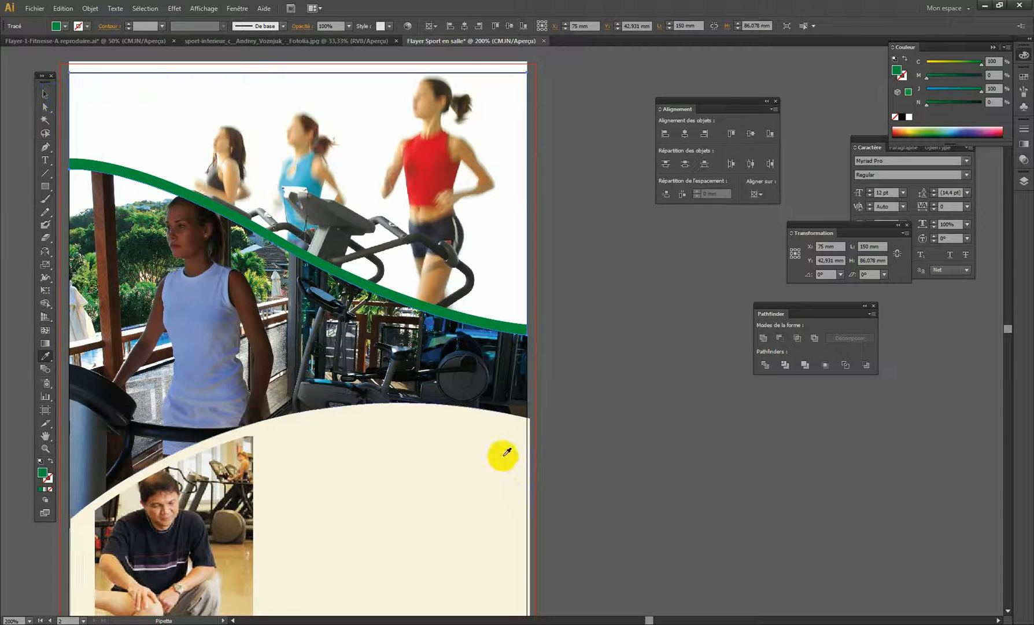
{"action": "key", "text": "ctrl"}
{"action": "left_click", "coordinate": [506, 452]}
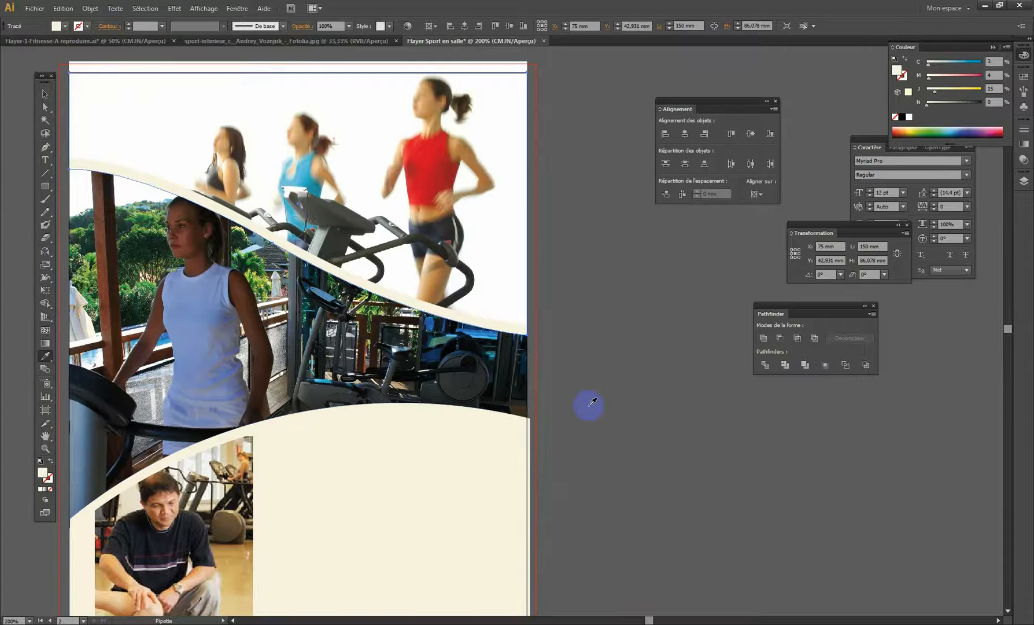
{"action": "left_click", "coordinate": [515, 349], "text": "ctrl+alt"}
{"action": "left_click", "coordinate": [515, 349], "text": "ctrl+alt"}
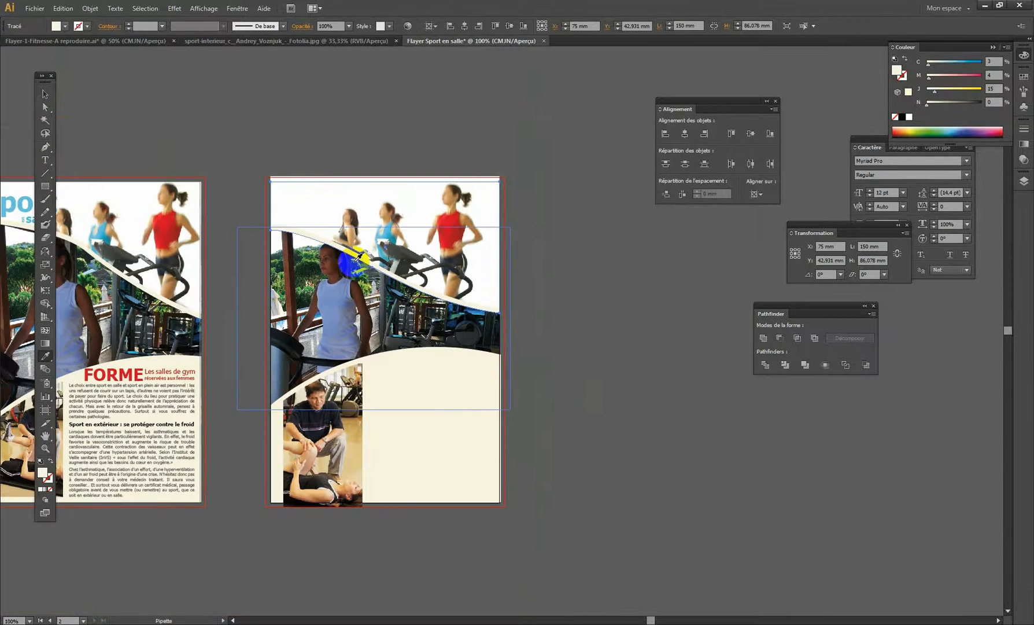
{"action": "left_click", "coordinate": [45, 94]}
{"action": "left_click_drag", "start_coordinate": [289, 320], "coordinate": [393, 289]}
{"action": "left_click", "coordinate": [333, 151]}
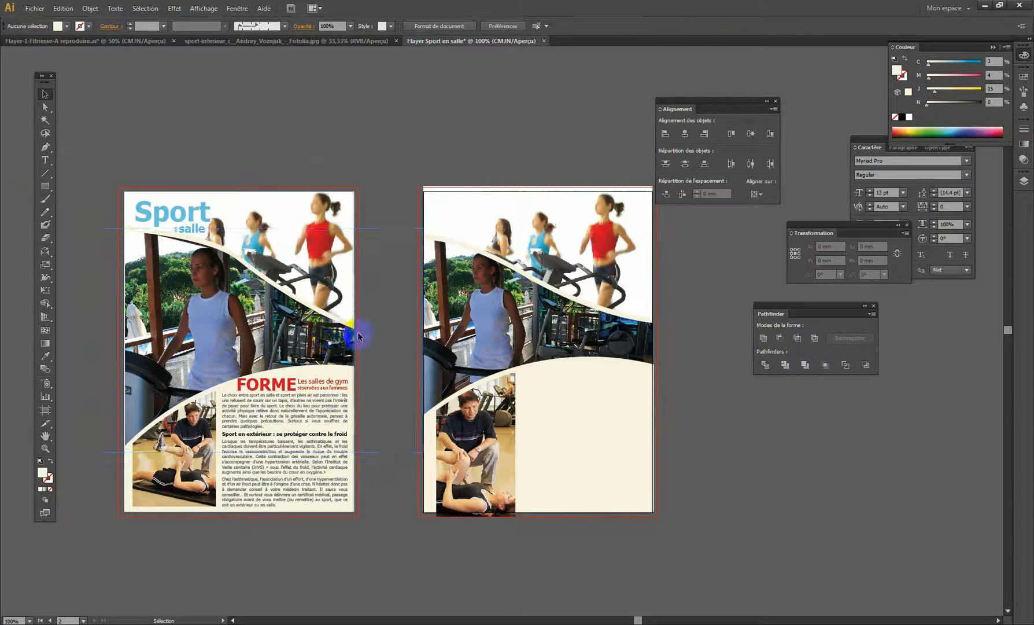
Step: Switch to the text file Forme - Copie.txt in Notepad, select its contents, and reduce and reposition its window over the flyer document
{"action": "key", "text": "alt+Tab"}
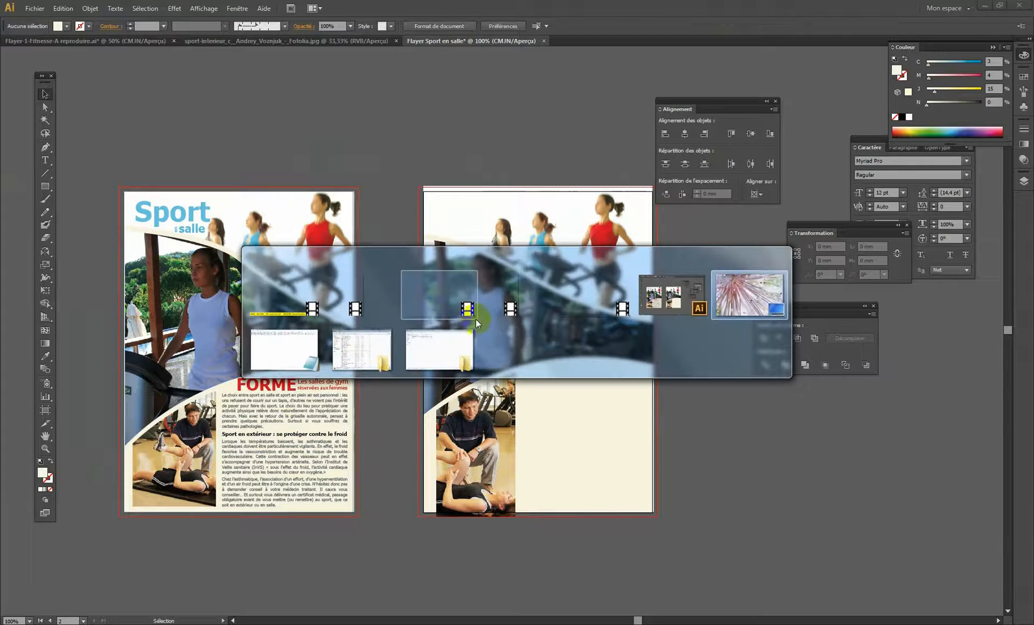
{"action": "left_click", "coordinate": [295, 346]}
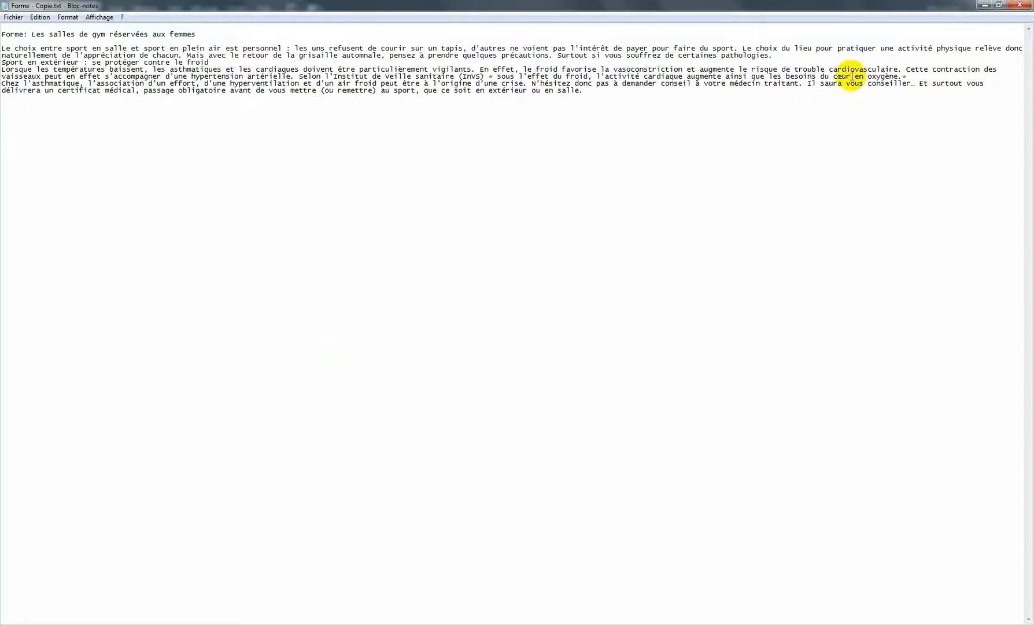
{"action": "key", "text": "ctrl+a"}
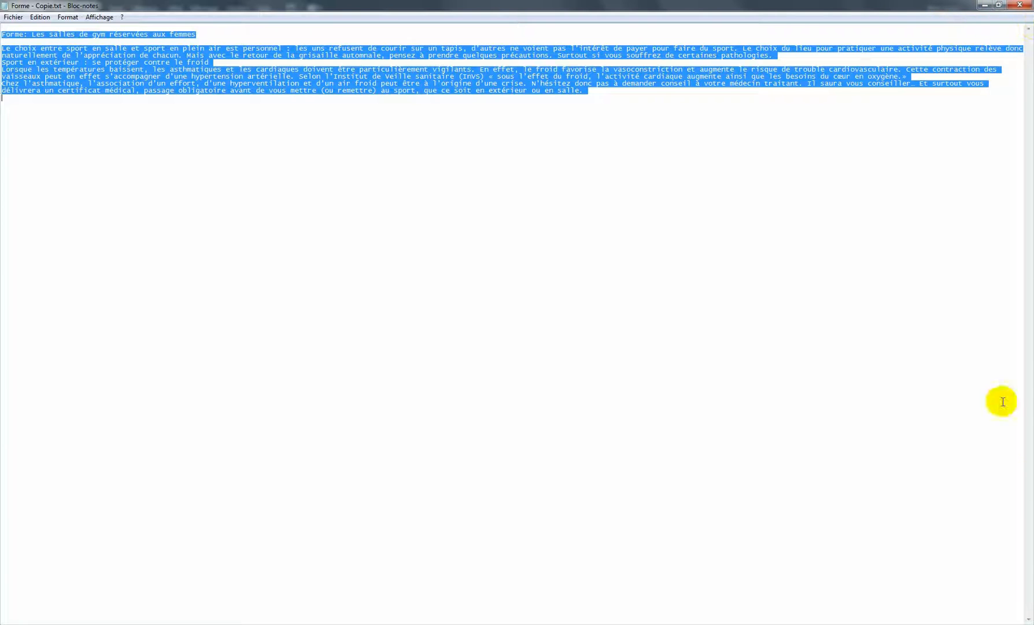
{"action": "left_click", "coordinate": [999, 4]}
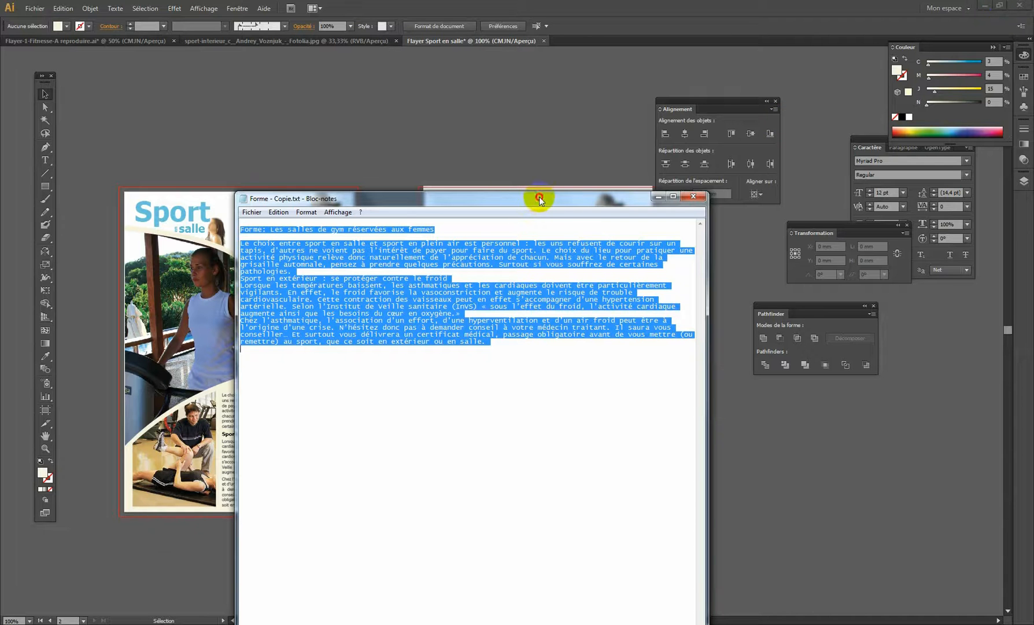
{"action": "left_click_drag", "start_coordinate": [539, 198], "coordinate": [443, 58]}
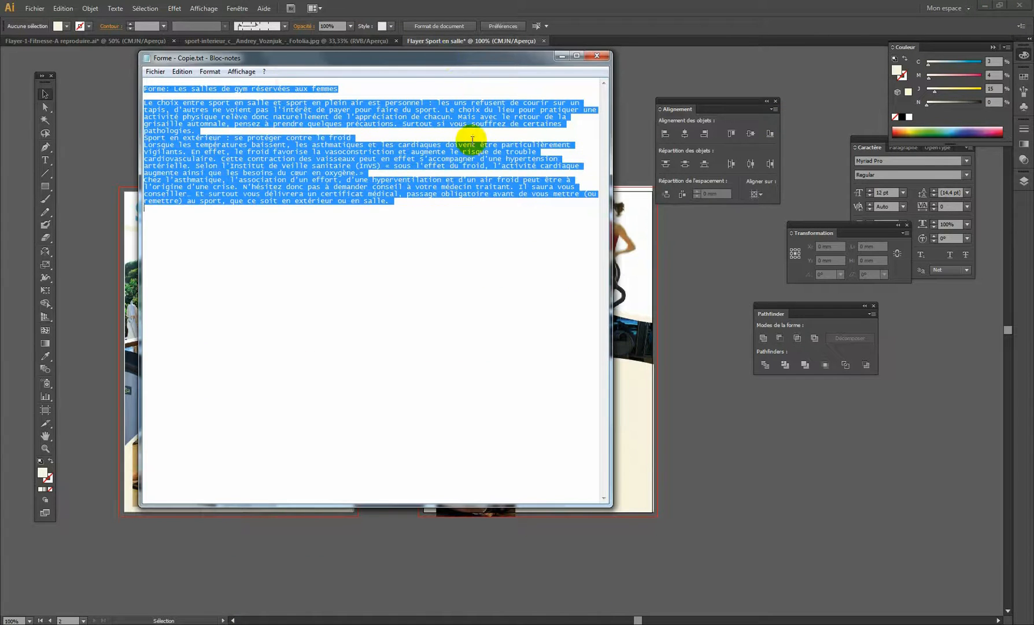
Step: Turn automatic line wrapping off and back on in the text file
{"action": "left_click", "coordinate": [209, 71]}
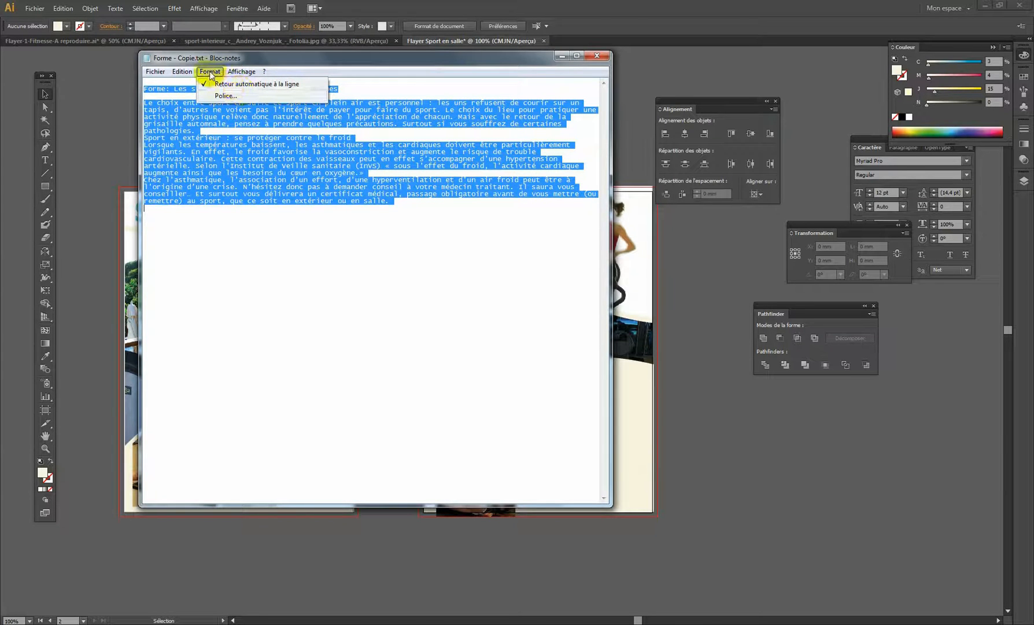
{"action": "left_click", "coordinate": [237, 84]}
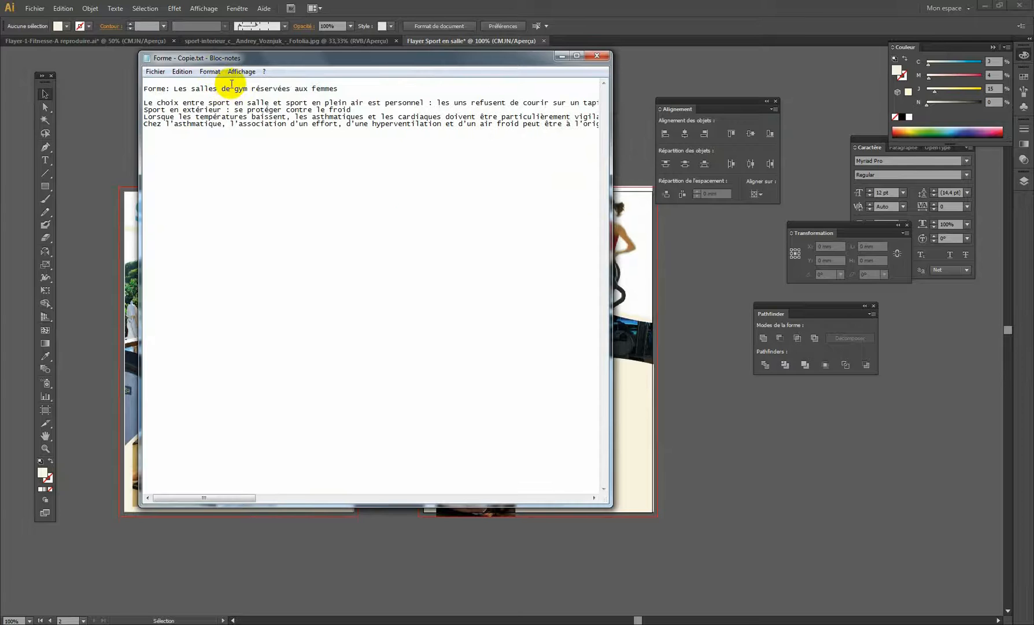
{"action": "left_click", "coordinate": [209, 71]}
{"action": "left_click", "coordinate": [254, 85]}
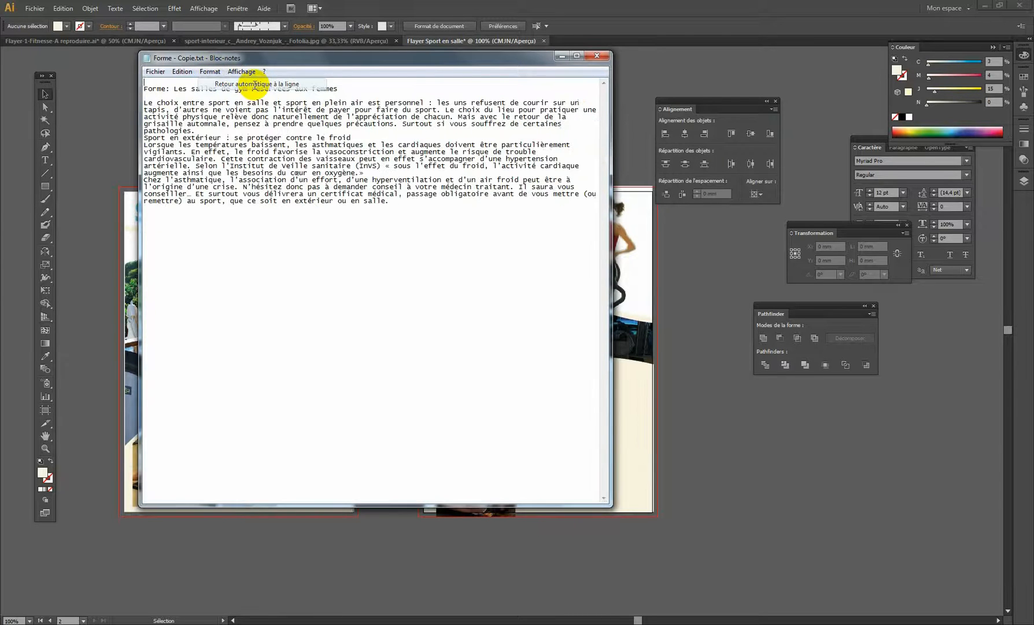
Step: Copy the whole article text from the text file and switch back to Illustrator
{"action": "key", "text": "ctrl+a"}
{"action": "key", "text": "ctrl+c"}
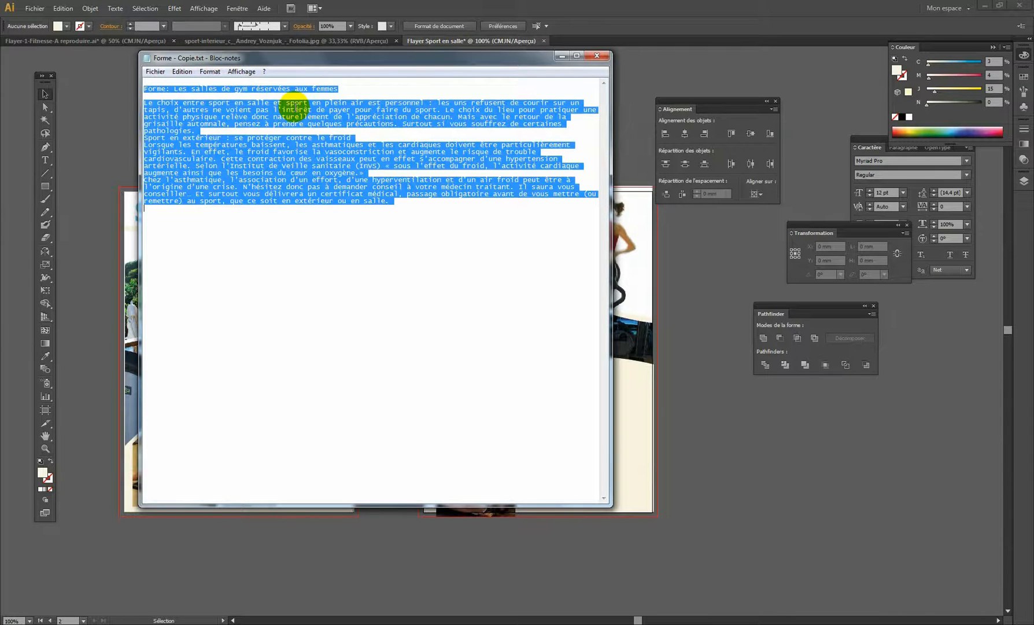
{"action": "left_click", "coordinate": [73, 99]}
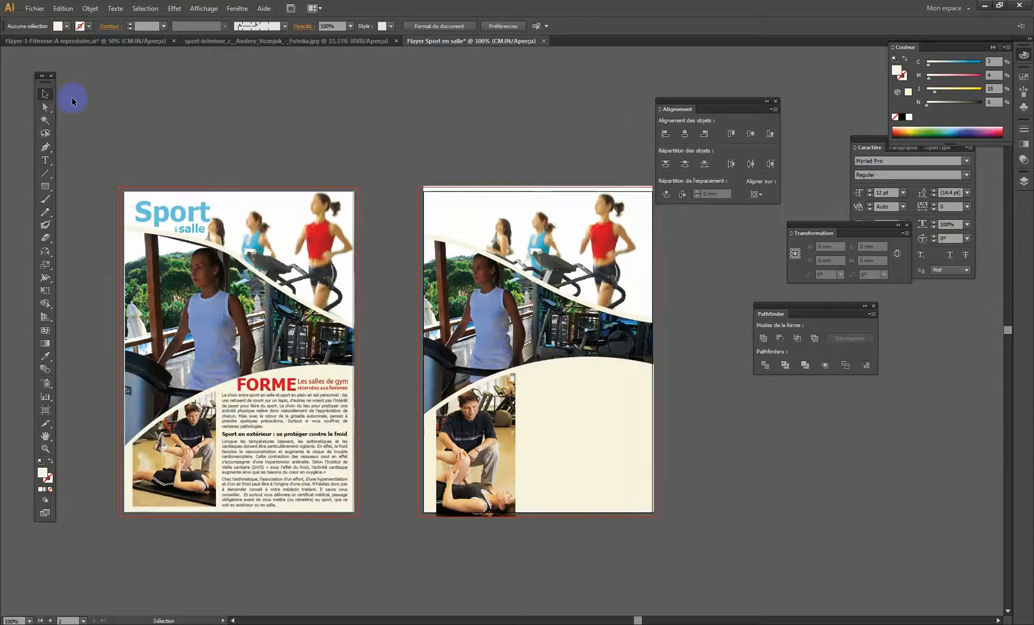
Step: Get the Type tool ready for placing the copied article text on the empty canvas beside the new flyer
{"action": "key", "text": "space"}
{"action": "left_click_drag", "start_coordinate": [596, 353], "coordinate": [501, 314]}
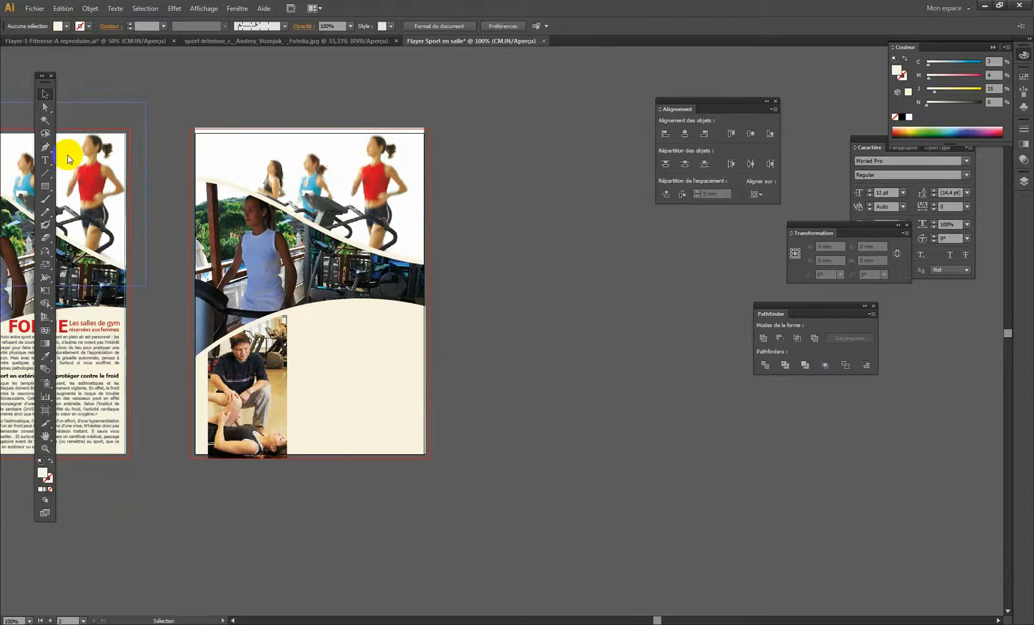
{"action": "left_click", "coordinate": [45, 161]}
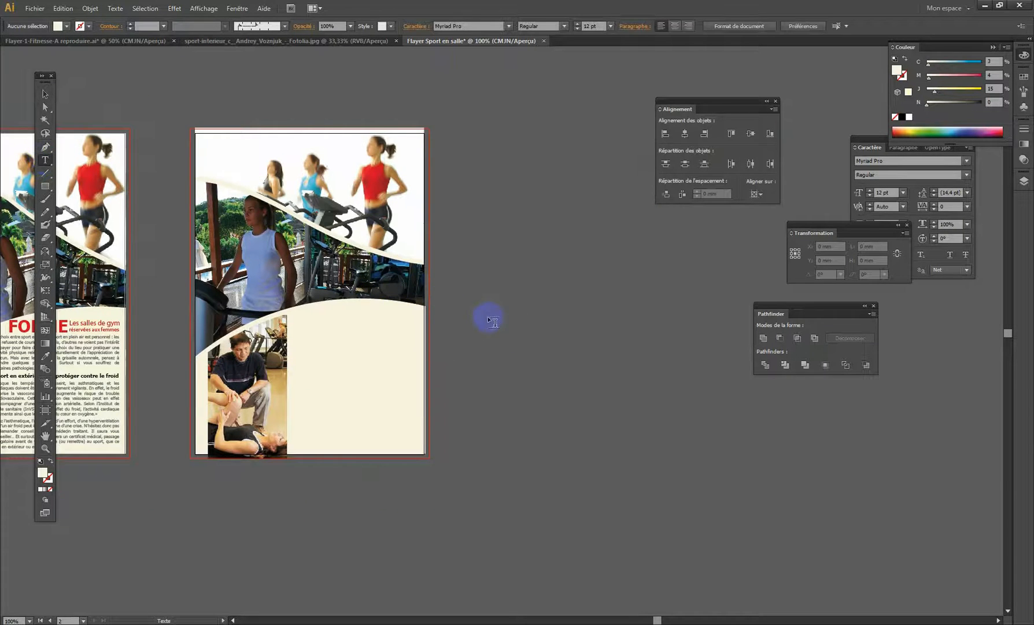
Step: Create an area text frame about 150 × 96 mm beside the second flyer and paste the copied article text into it
{"action": "left_click_drag", "start_coordinate": [484, 308], "coordinate": [712, 454]}
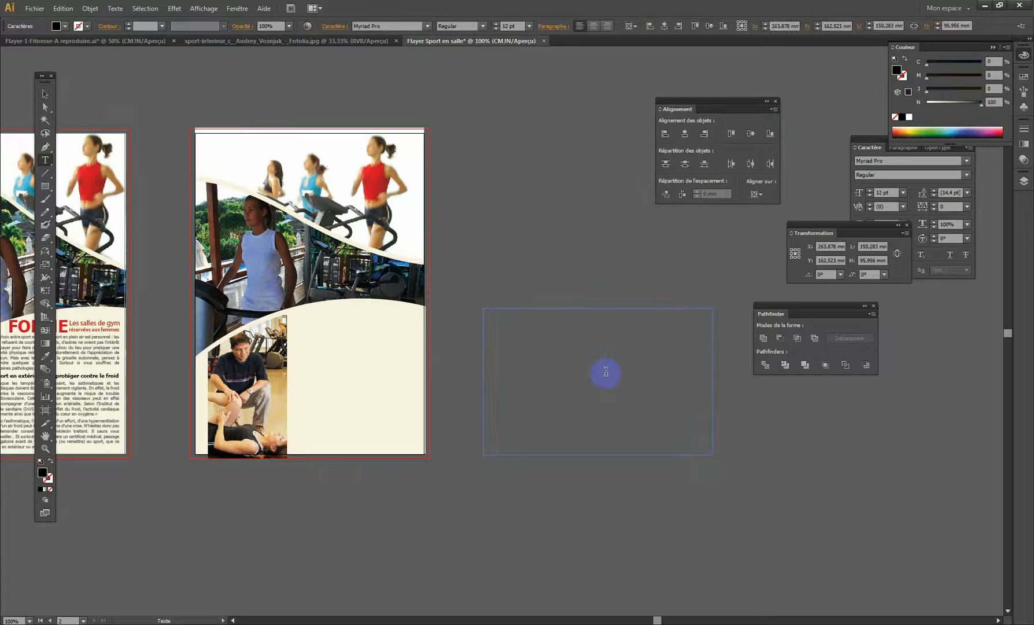
{"action": "key", "text": "ctrl+v"}
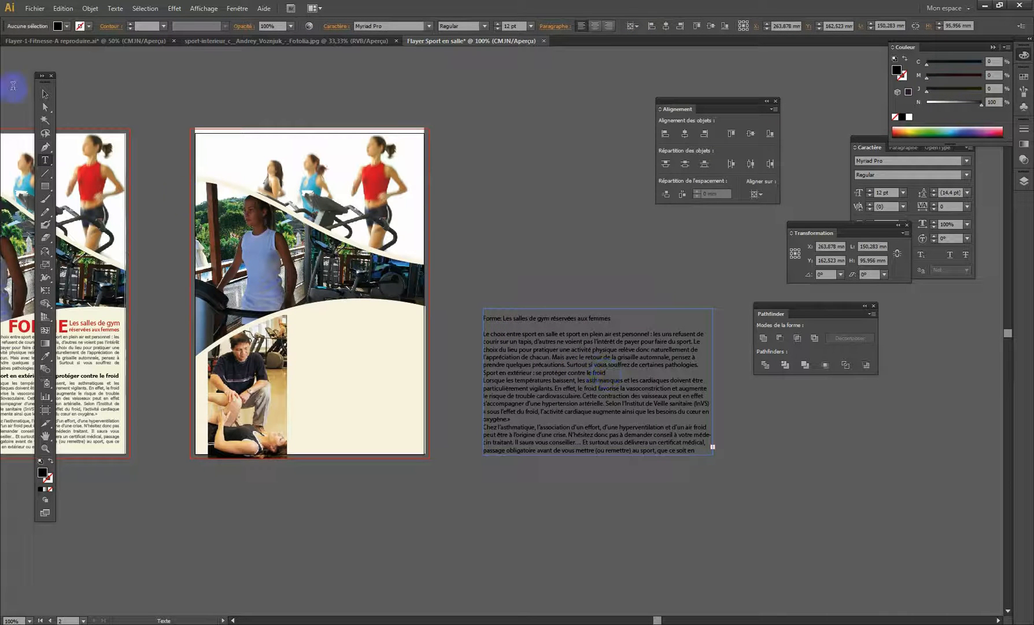
{"action": "left_click", "coordinate": [46, 93]}
Step: Cut the line "Forme: Les salles de gym réservées aux femmes" from the pasted article and delete the empty lines above the body text
{"action": "left_click_drag", "start_coordinate": [241, 260], "coordinate": [348, 250]}
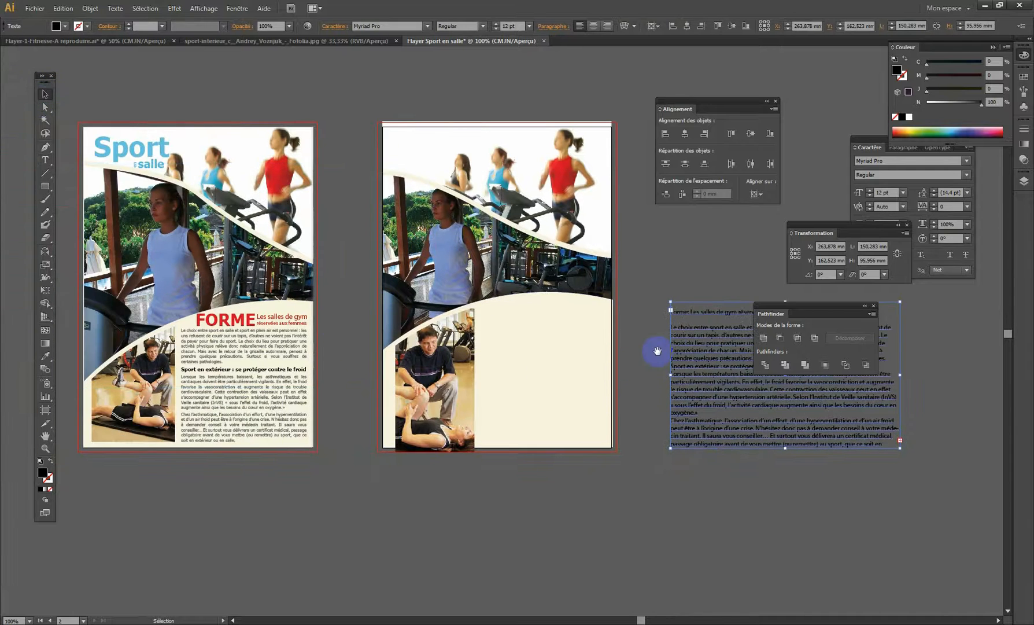
{"action": "left_click_drag", "start_coordinate": [817, 312], "coordinate": [890, 345]}
{"action": "left_click_drag", "start_coordinate": [561, 341], "coordinate": [608, 340]}
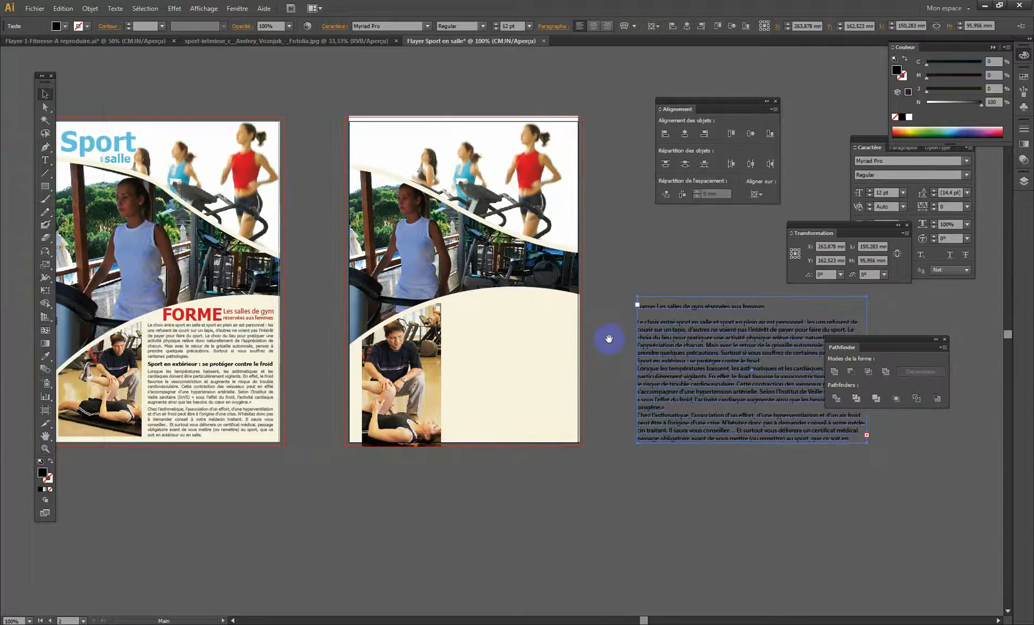
{"action": "left_click", "coordinate": [653, 331]}
{"action": "triple_click", "coordinate": [657, 307]}
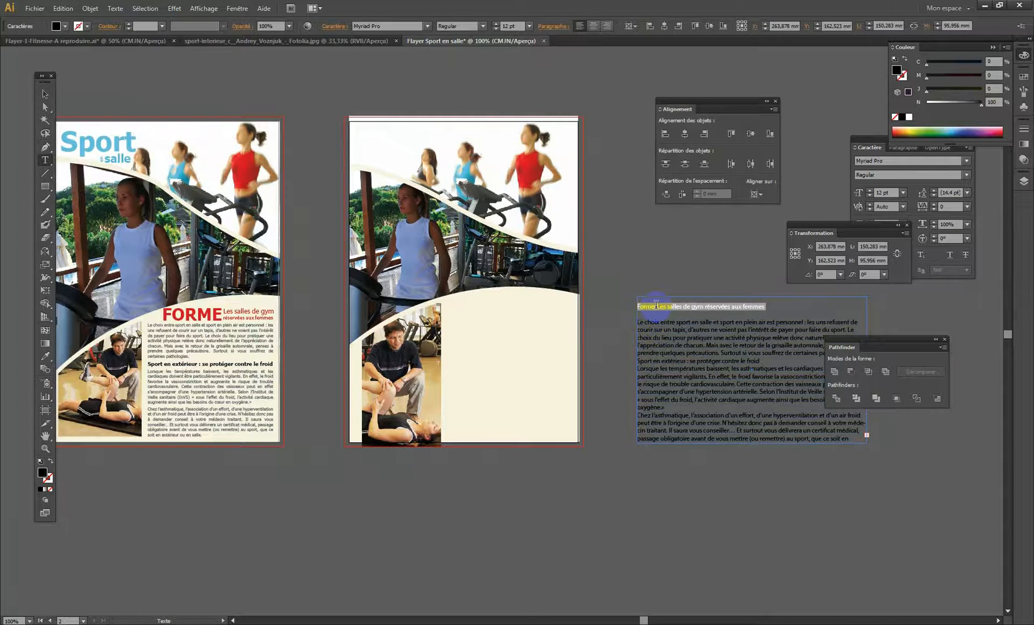
{"action": "key", "text": "ctrl+x"}
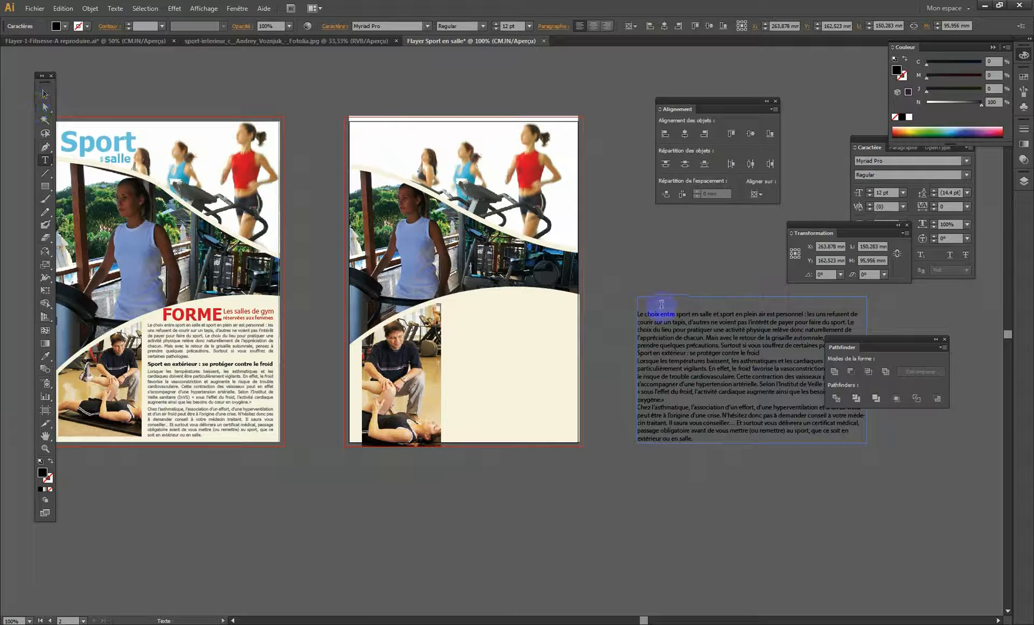
{"action": "key", "text": "Delete"}
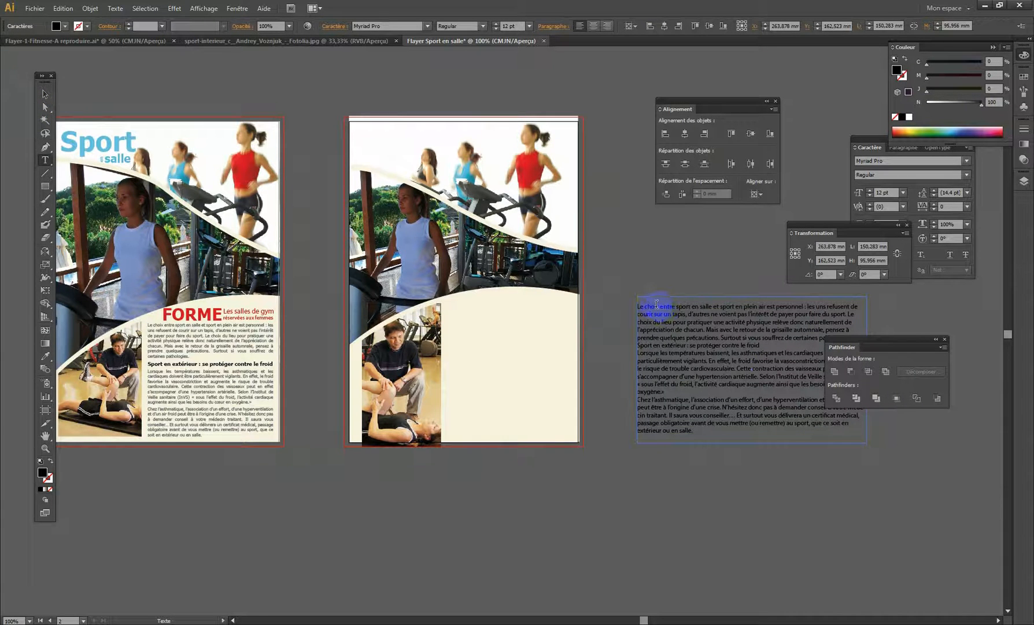
{"action": "key", "text": "Delete"}
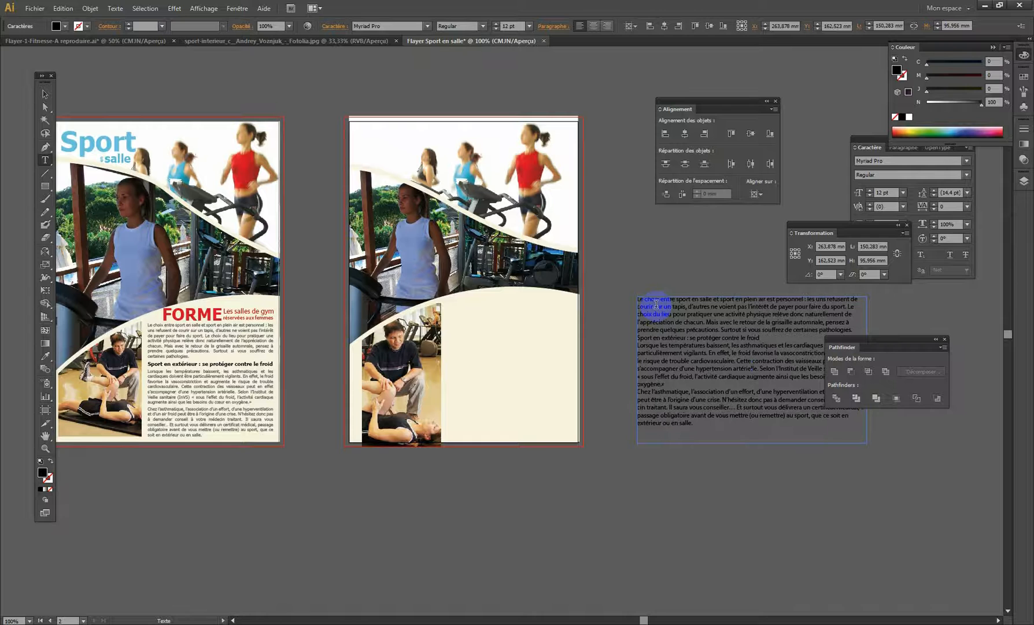
Step: Paste the cut heading as a separate text object and place it above the body text, outside the flyer
{"action": "key", "text": "Escape"}
{"action": "key", "text": "ctrl+v"}
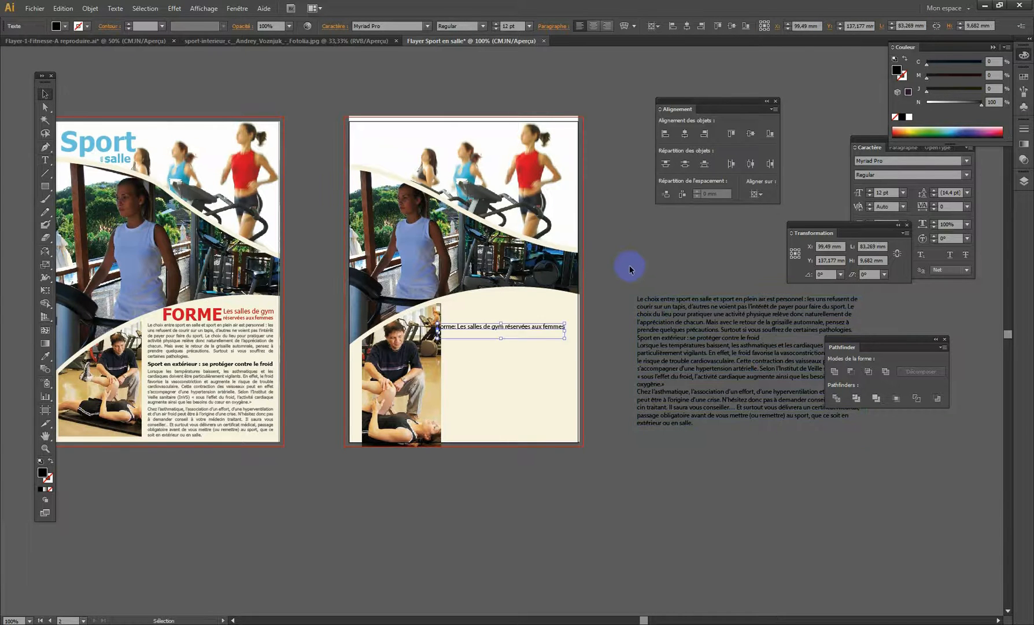
{"action": "scroll", "coordinate": [627, 268], "scroll_direction": "up", "scroll_amount": 2}
{"action": "left_click_drag", "start_coordinate": [469, 369], "coordinate": [707, 270]}
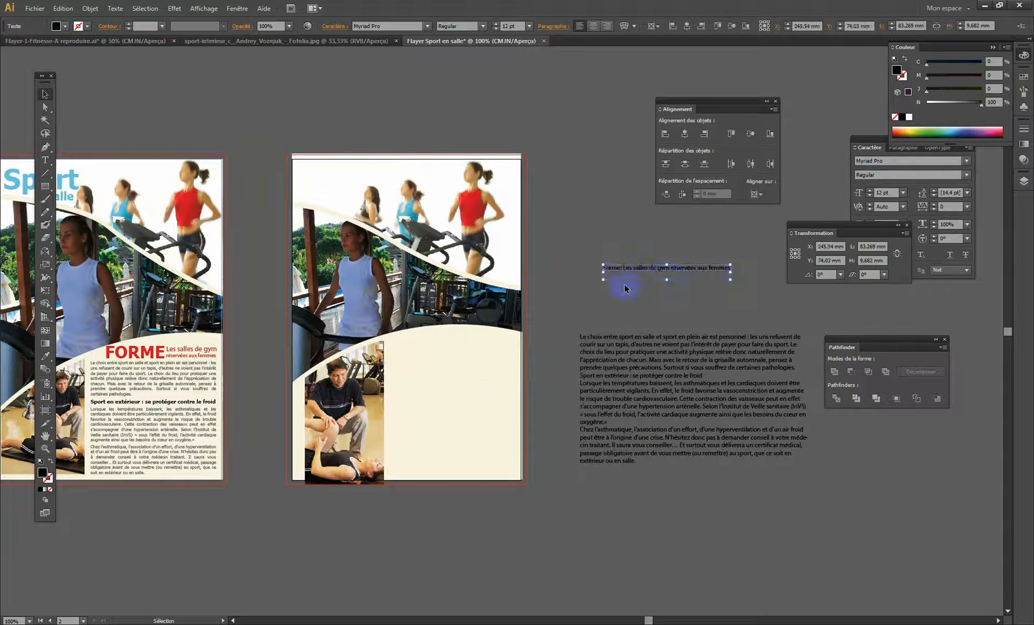
{"action": "left_click_drag", "start_coordinate": [576, 335], "coordinate": [607, 293]}
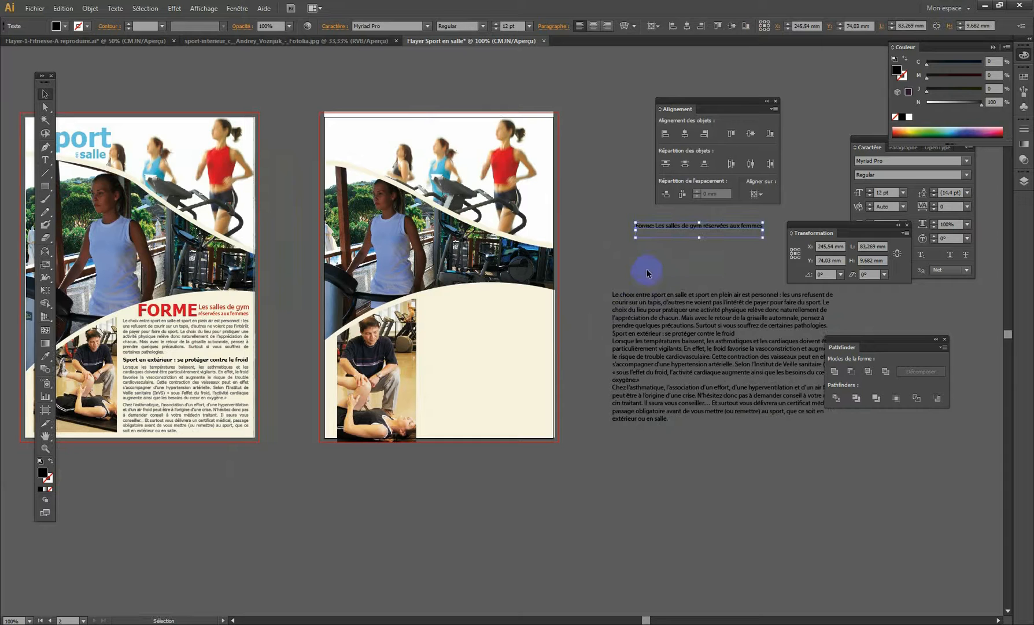
Step: Move the body text frame onto the cream area beside the massage photo and narrow it to about 129 mm
{"action": "left_click", "coordinate": [658, 342]}
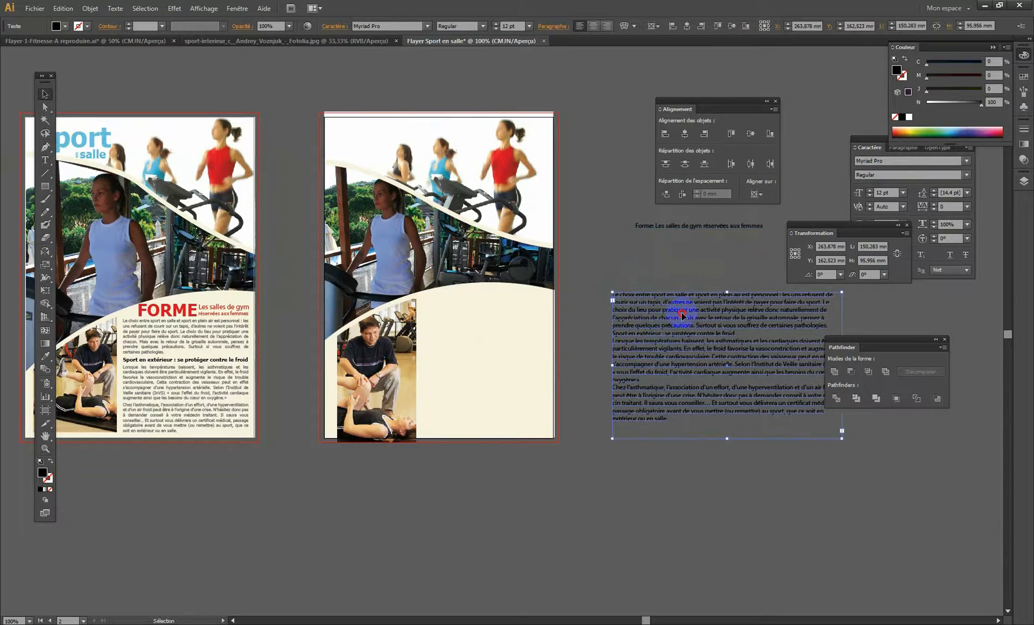
{"action": "left_click_drag", "start_coordinate": [682, 315], "coordinate": [489, 333]}
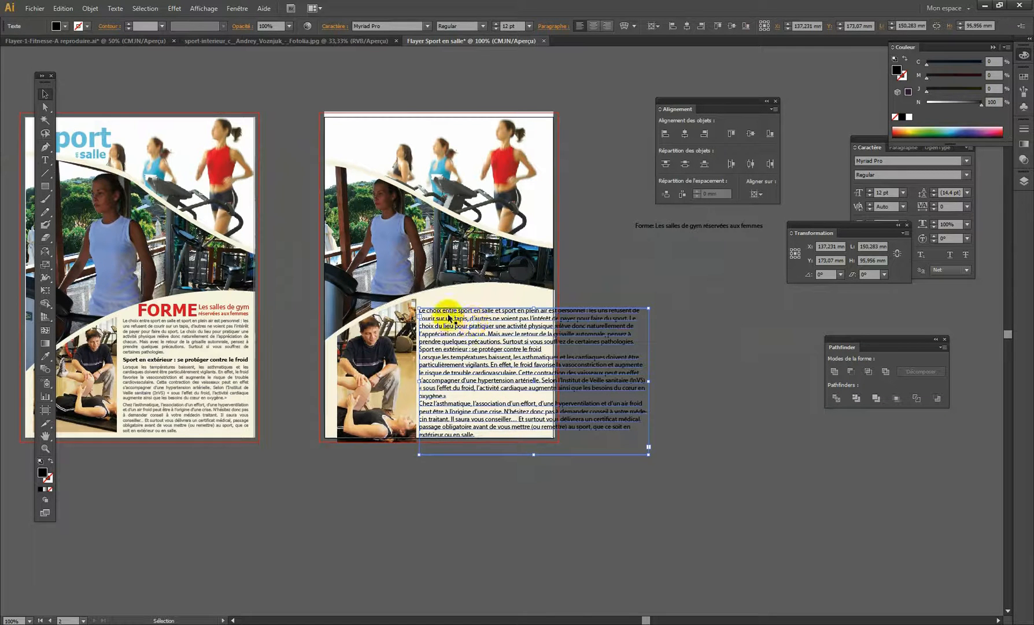
{"action": "left_click", "coordinate": [605, 358]}
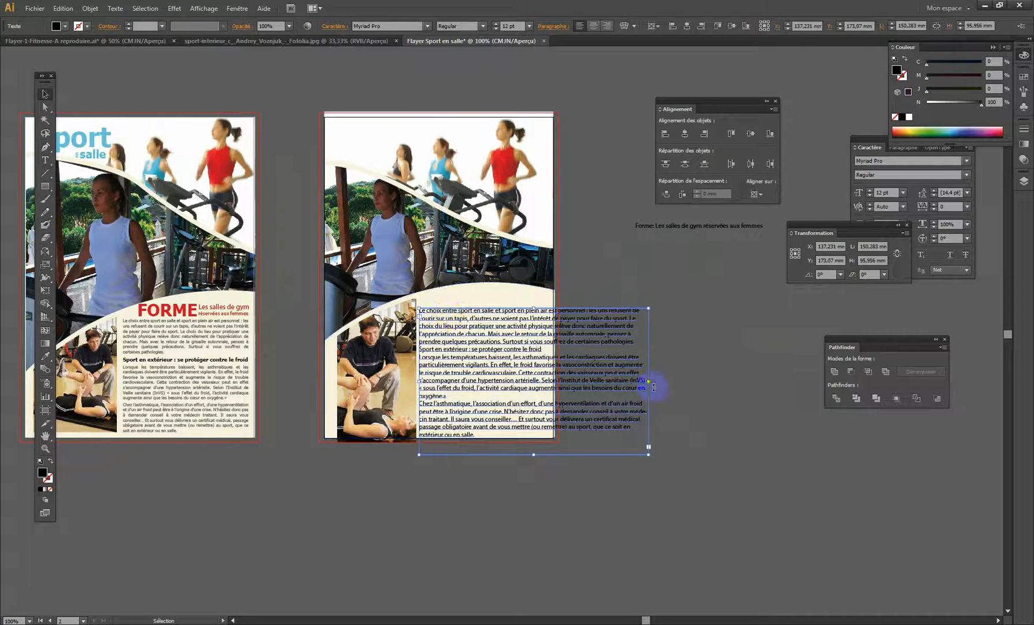
{"action": "left_click_drag", "start_coordinate": [650, 381], "coordinate": [624, 375]}
{"action": "double_click", "coordinate": [495, 321]}
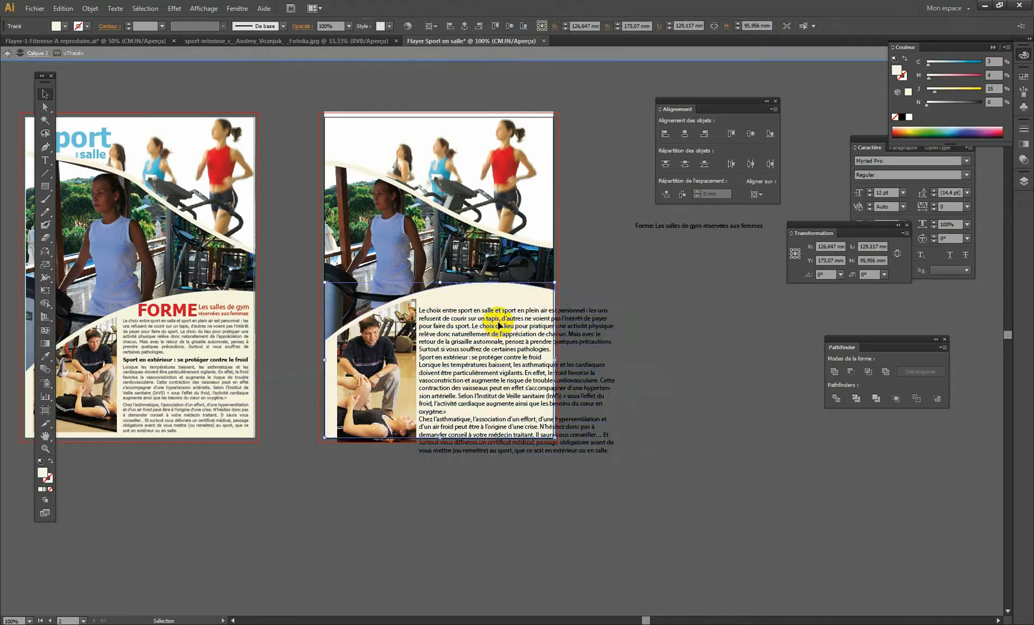
{"action": "left_click", "coordinate": [594, 334]}
{"action": "double_click", "coordinate": [594, 334]}
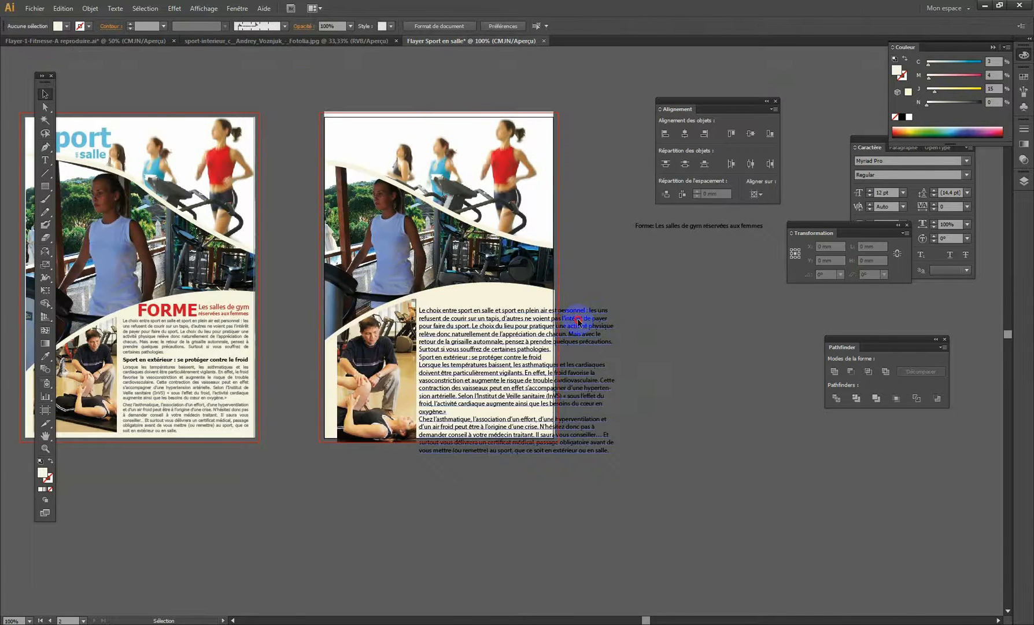
Step: Select all the body text and reduce its font size to 8 pt
{"action": "double_click", "coordinate": [577, 322]}
{"action": "key", "text": "ctrl+a"}
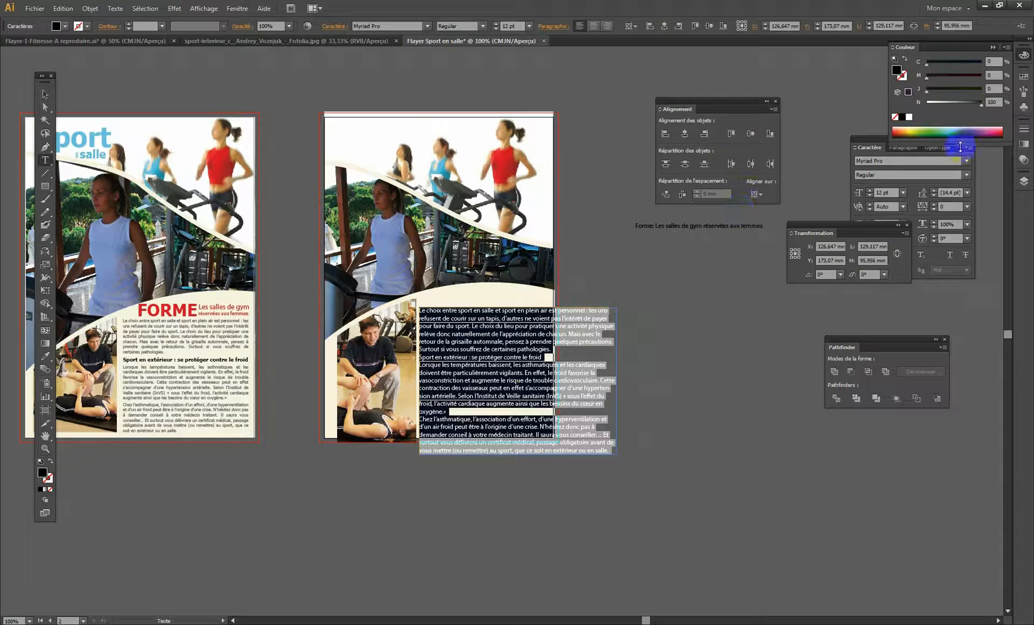
{"action": "left_click_drag", "start_coordinate": [868, 146], "coordinate": [554, 99]}
{"action": "left_click", "coordinate": [447, 27]}
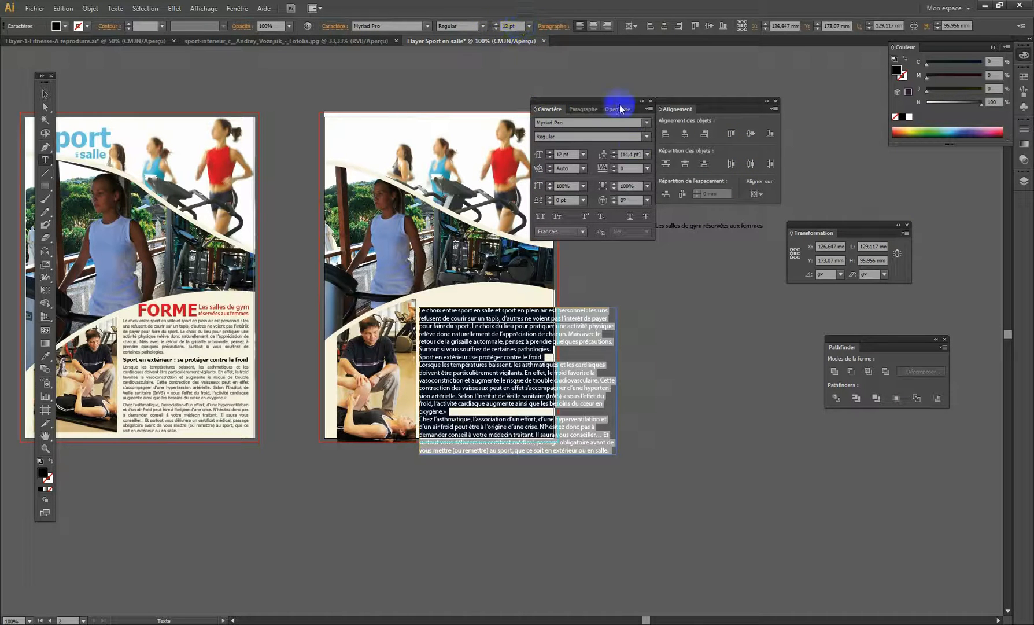
{"action": "left_click", "coordinate": [549, 158]}
{"action": "left_click", "coordinate": [549, 158]}
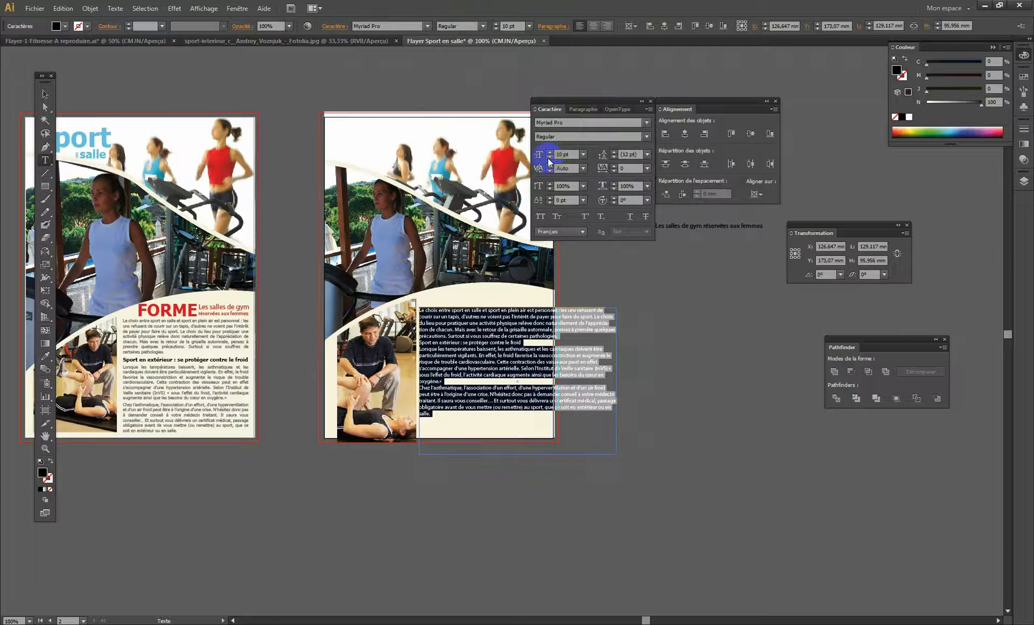
{"action": "left_click", "coordinate": [549, 157]}
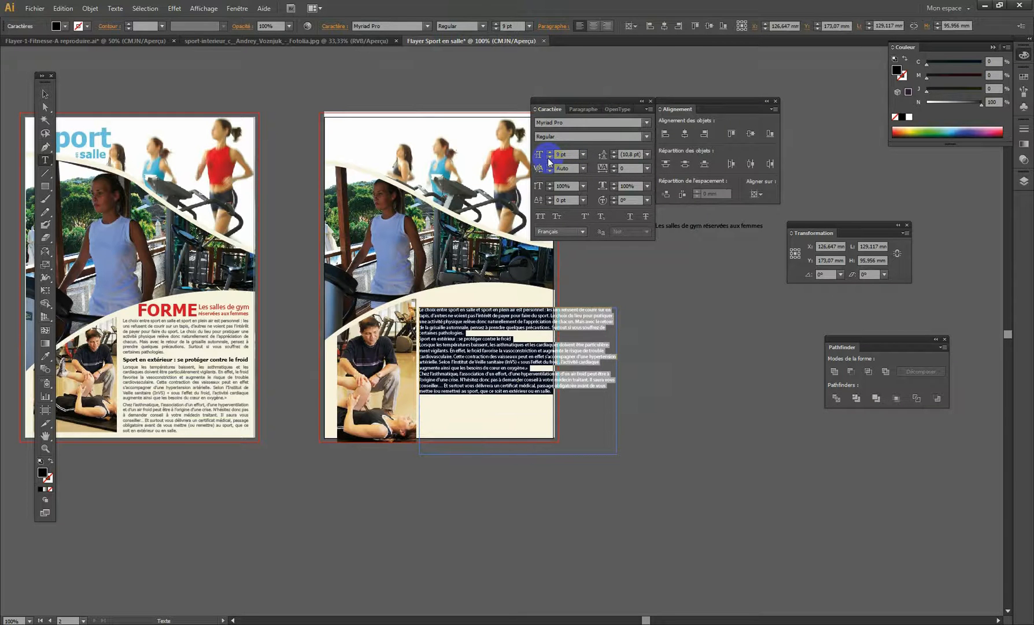
{"action": "left_click", "coordinate": [549, 157]}
Step: Resize the body text frame to about 82 × 74 mm and move it down to near the flyer's bottom edge
{"action": "left_click", "coordinate": [47, 95]}
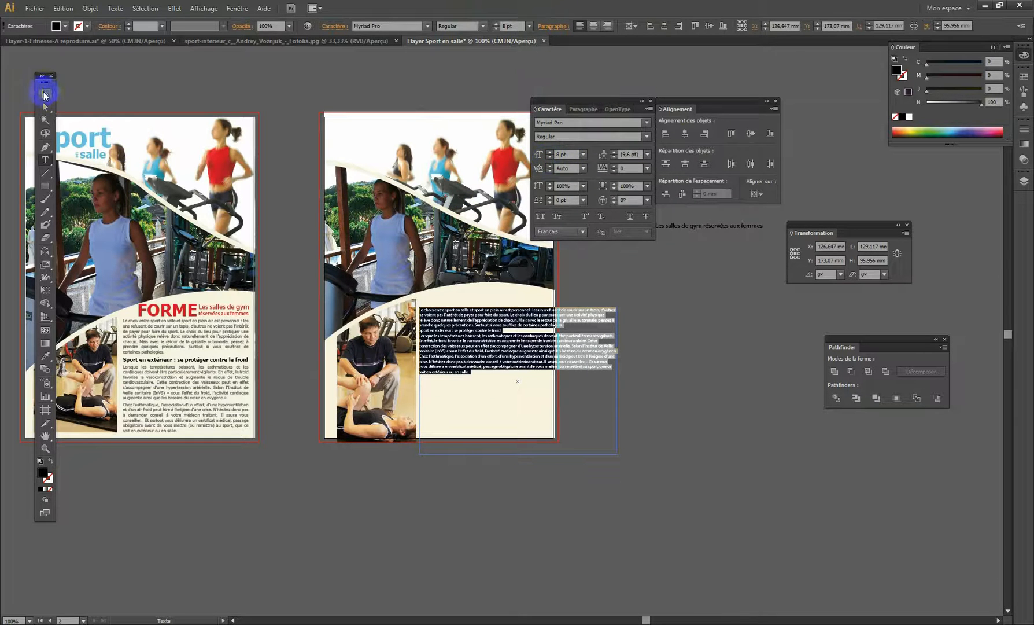
{"action": "left_click", "coordinate": [614, 381]}
{"action": "left_click_drag", "start_coordinate": [616, 380], "coordinate": [545, 373]}
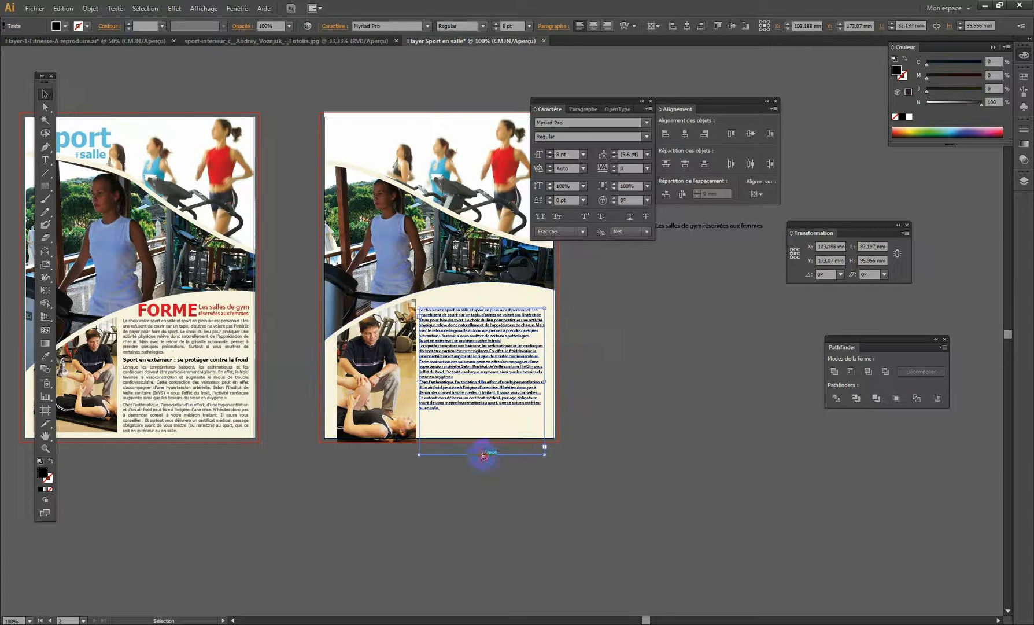
{"action": "left_click_drag", "start_coordinate": [483, 455], "coordinate": [480, 422]}
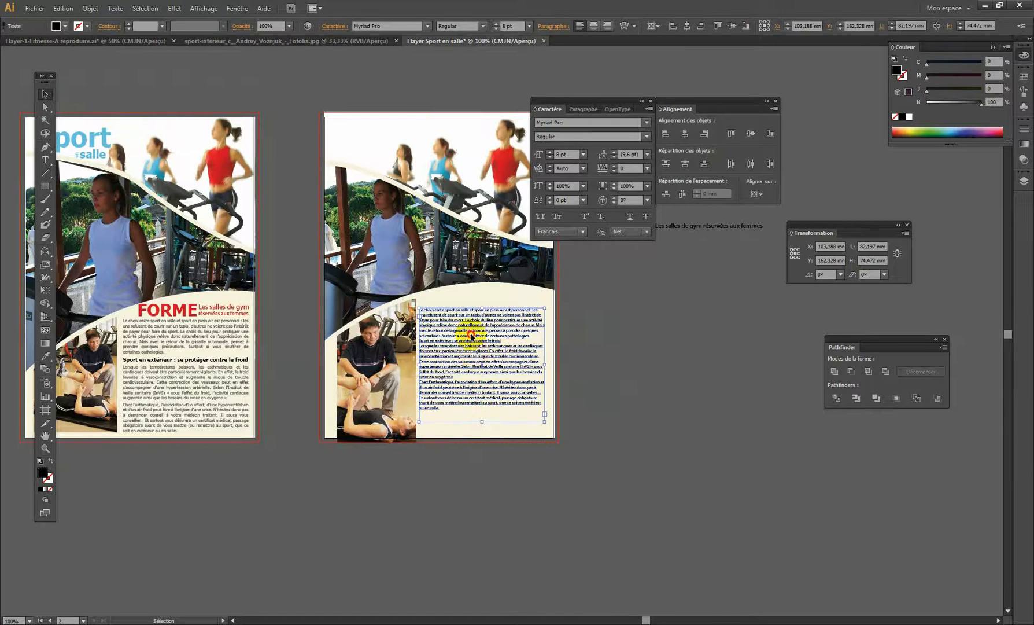
{"action": "left_click_drag", "start_coordinate": [471, 336], "coordinate": [448, 441]}
Step: Display the rulers and place a horizontal guide about 5.7 mm below the second flyer's top edge
{"action": "key", "text": "z"}
{"action": "left_click", "coordinate": [477, 428], "text": "ctrl"}
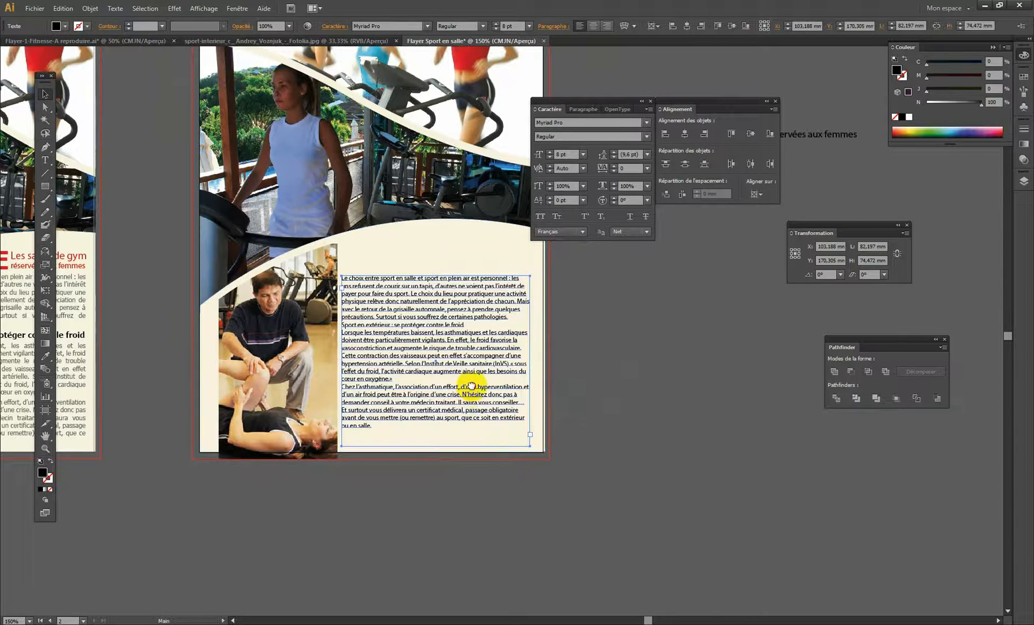
{"action": "scroll", "coordinate": [440, 361], "scroll_direction": "up", "scroll_amount": 5}
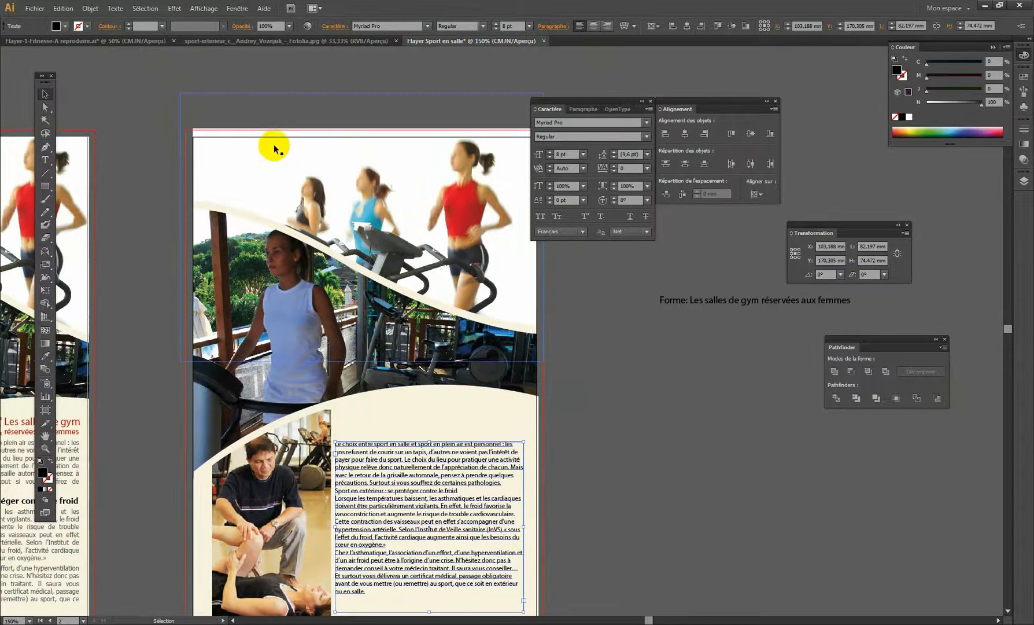
{"action": "key", "text": "a"}
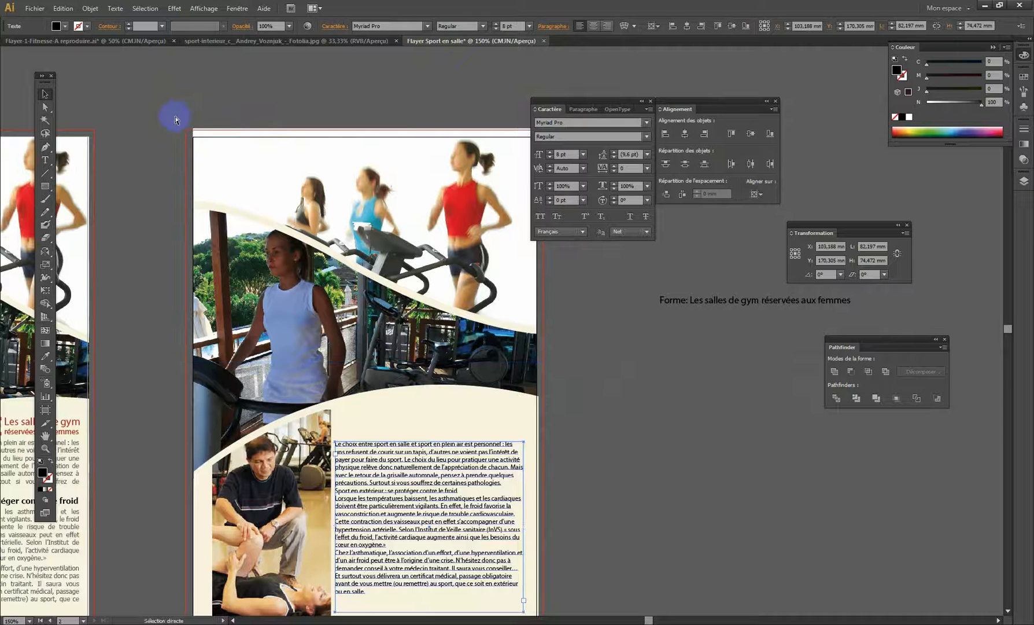
{"action": "key", "text": "ctrl+r"}
{"action": "key", "text": "v"}
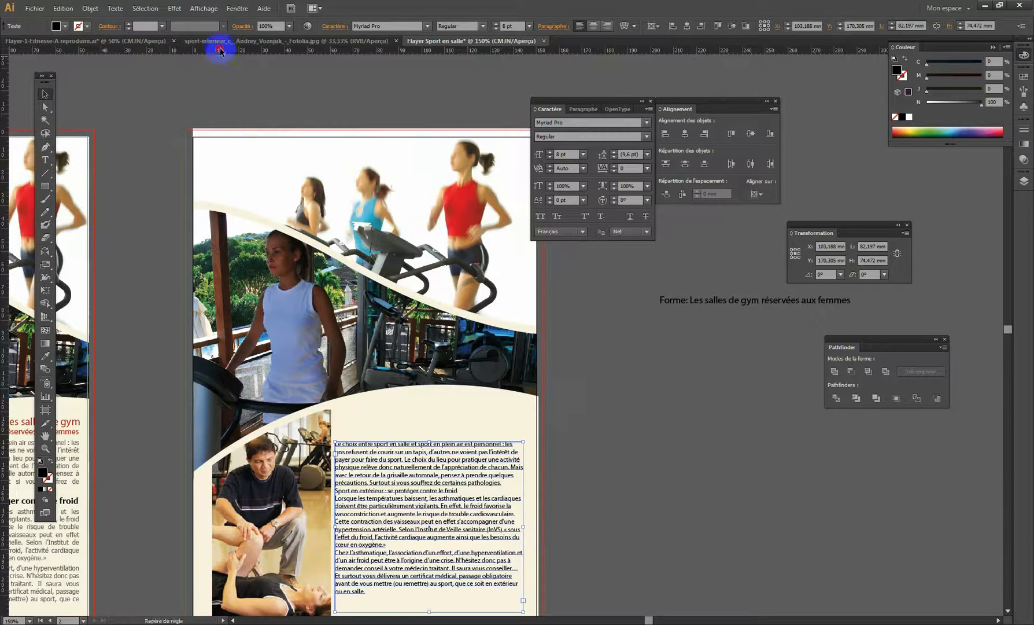
{"action": "left_click_drag", "start_coordinate": [220, 51], "coordinate": [274, 141]}
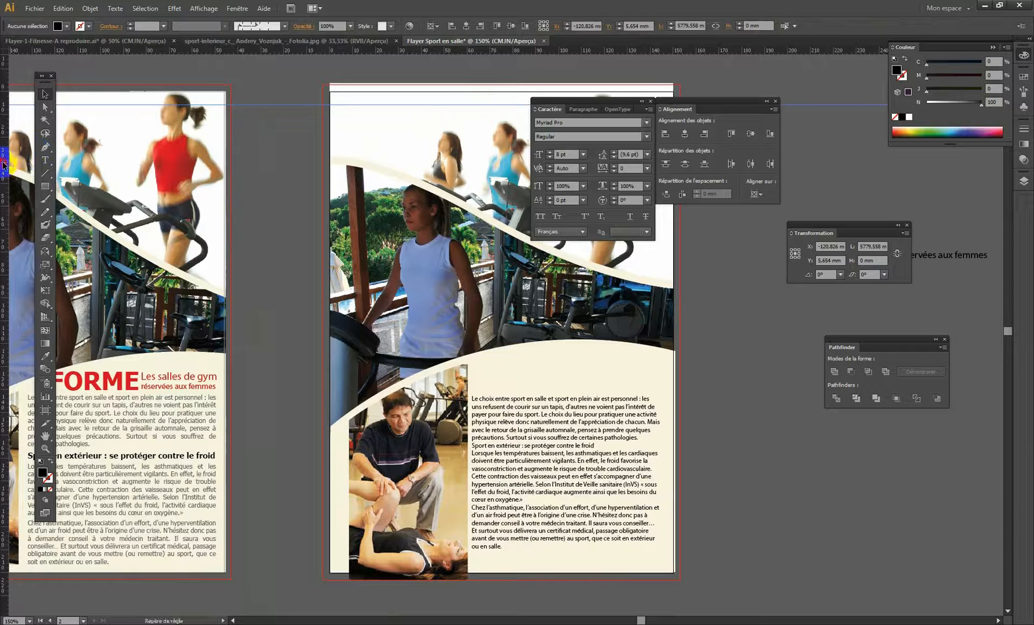
Step: Add a vertical guide about 4.5 mm inside the flyer's left edge and a horizontal guide at about Y 207 mm near its bottom
{"action": "left_click_drag", "start_coordinate": [3, 165], "coordinate": [340, 162]}
{"action": "left_click_drag", "start_coordinate": [421, 265], "coordinate": [293, 199]}
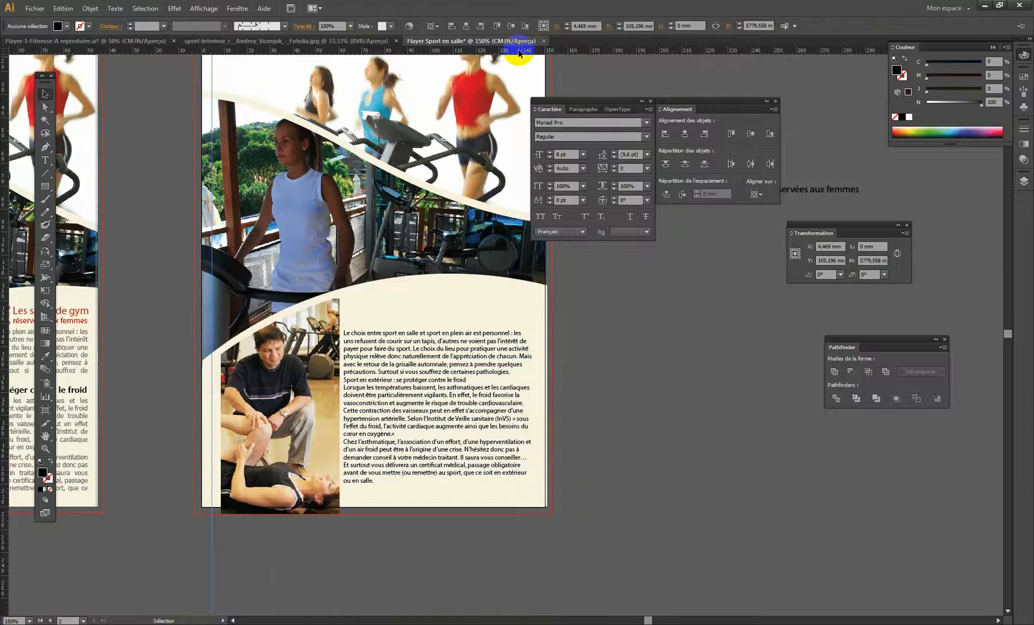
{"action": "left_click_drag", "start_coordinate": [519, 54], "coordinate": [667, 507]}
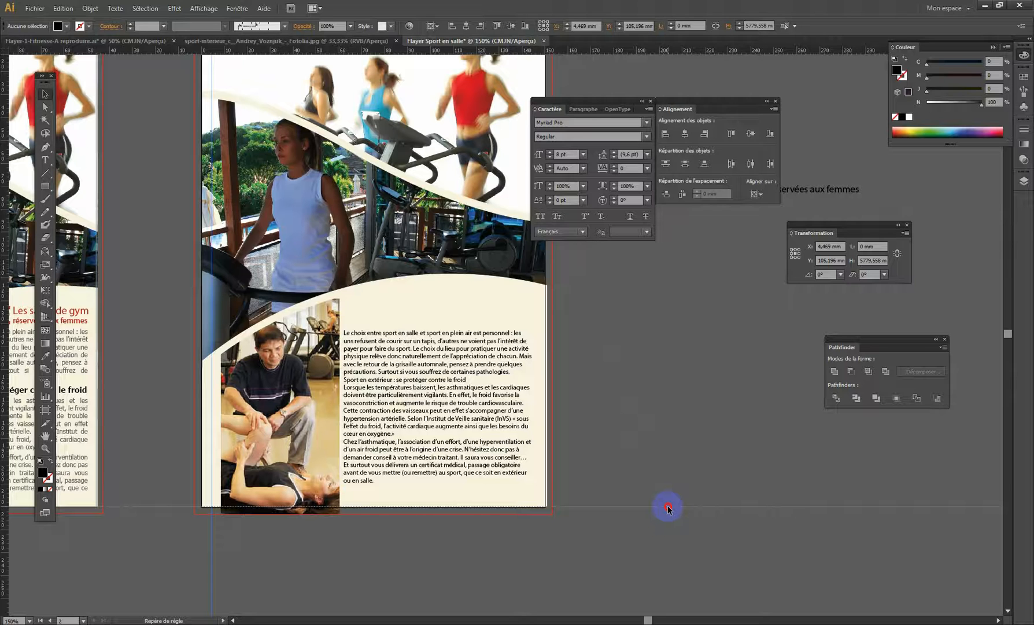
{"action": "left_click_drag", "start_coordinate": [668, 507], "coordinate": [664, 500]}
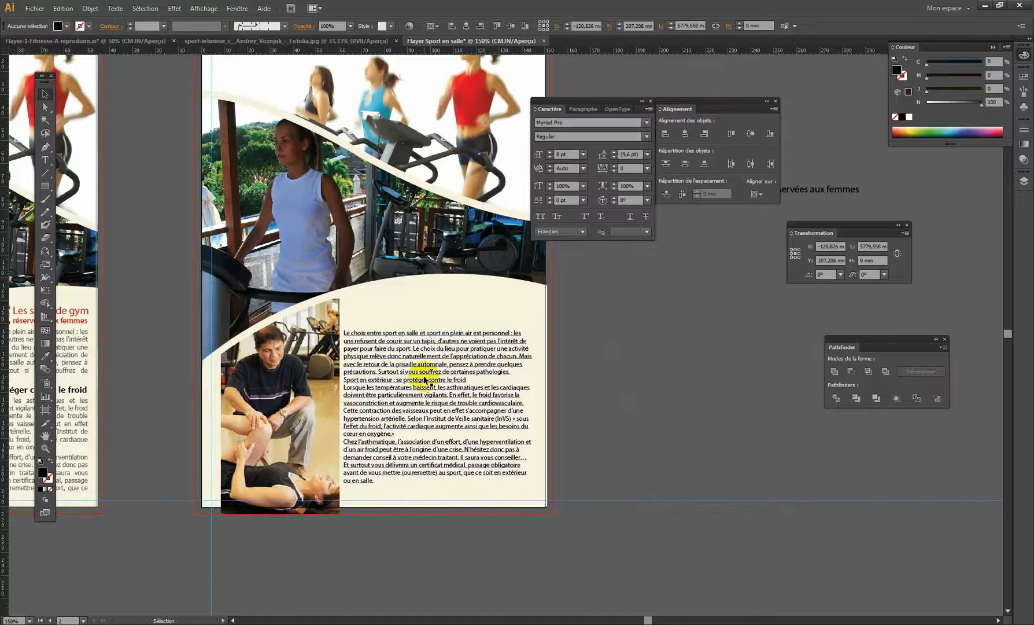
Step: Move the flyer's lower horizontal guide up to about Y 204.9 mm, roughly 5 mm inside the bottom edge
{"action": "left_click", "coordinate": [196, 506], "text": "ctrl"}
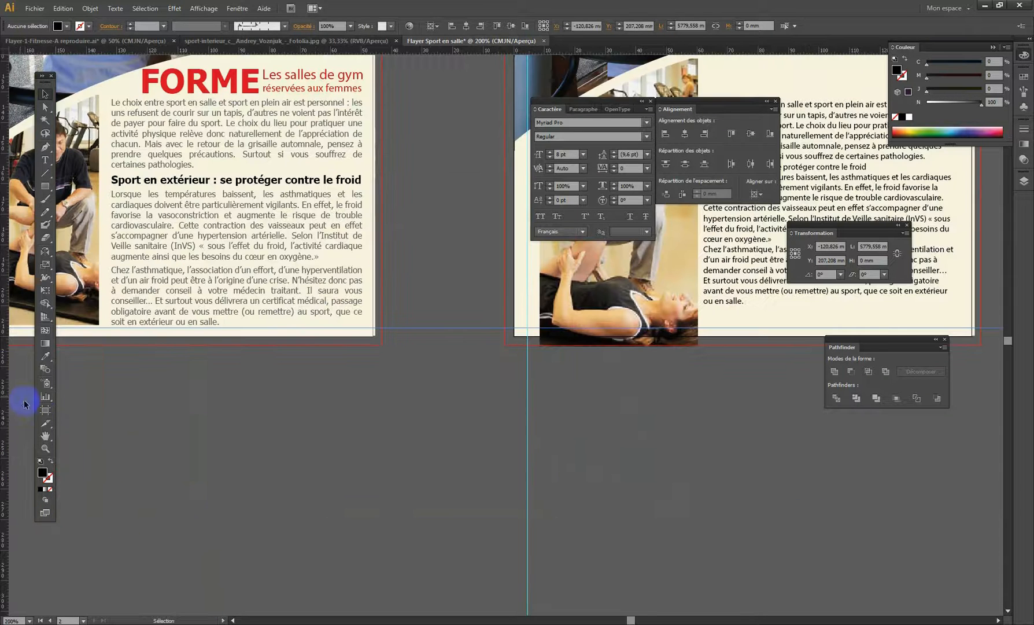
{"action": "right_click", "coordinate": [5, 355]}
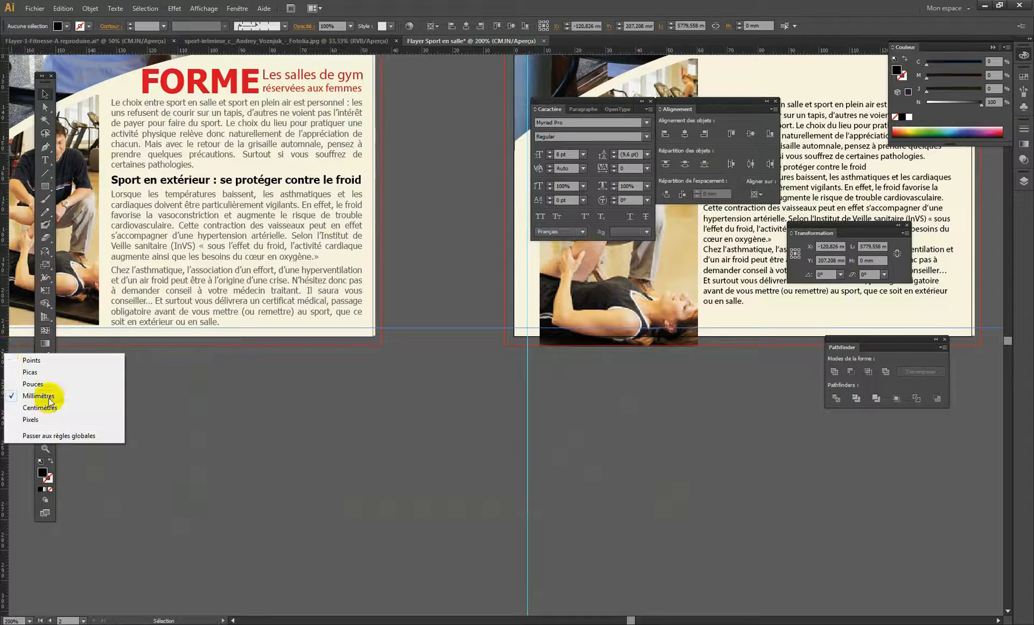
{"action": "left_click", "coordinate": [321, 428]}
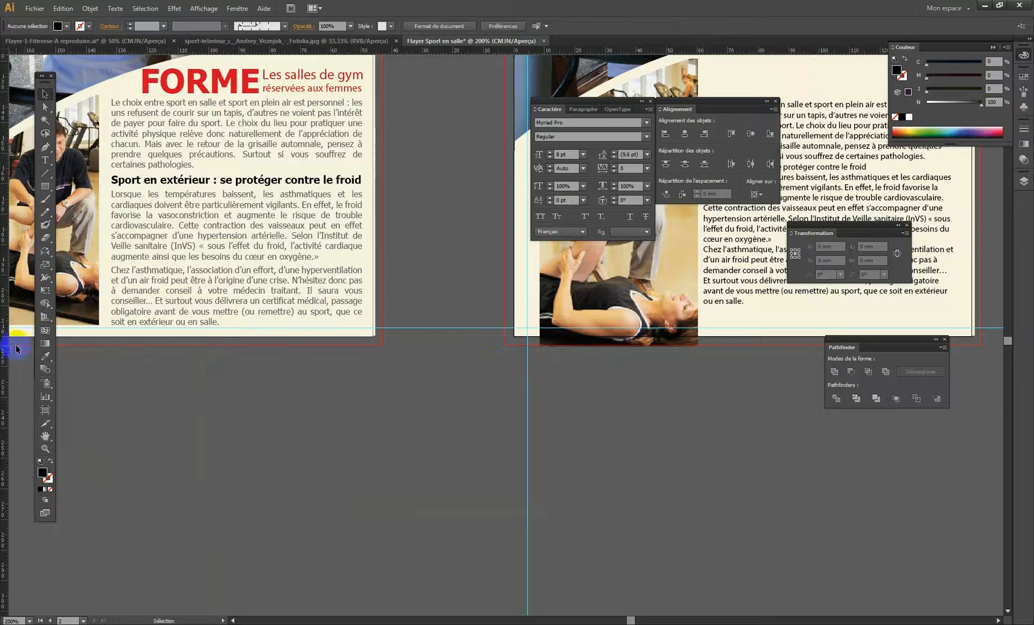
{"action": "left_click_drag", "start_coordinate": [452, 329], "coordinate": [454, 340]}
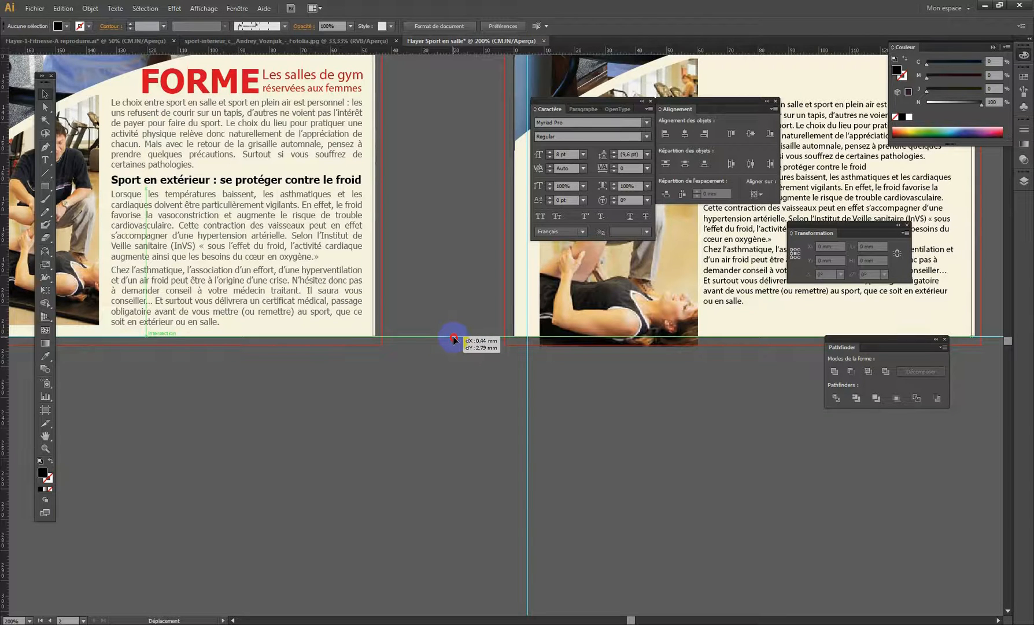
{"action": "mouse_move", "coordinate": [454, 340]}
{"action": "left_mouse_down"}
{"action": "mouse_move", "coordinate": [452, 308]}
{"action": "mouse_move", "coordinate": [456, 339]}
{"action": "mouse_move", "coordinate": [452, 322]}
{"action": "left_mouse_up"}
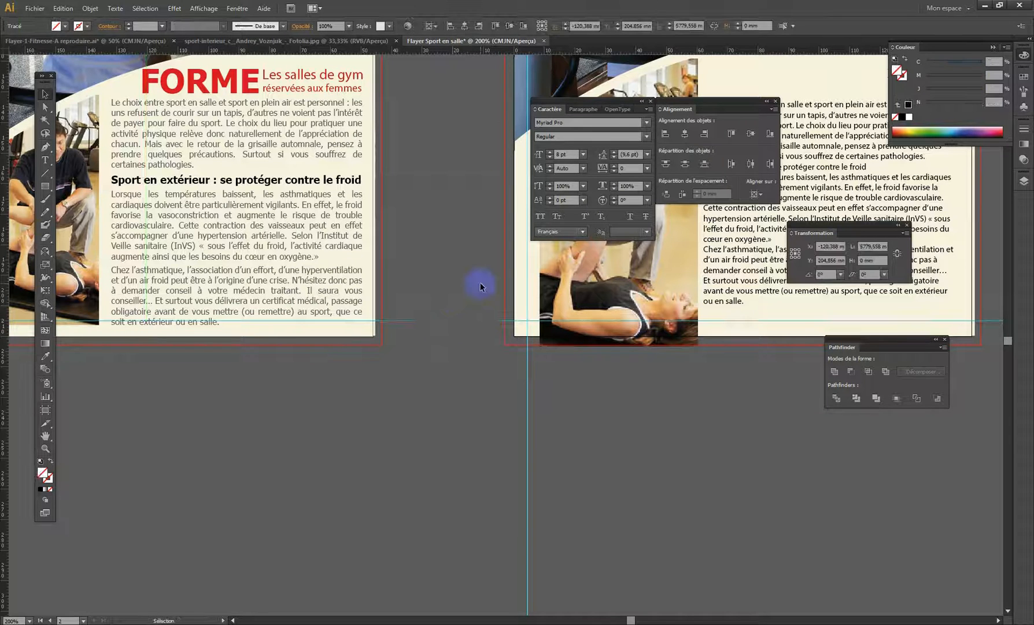
{"action": "right_click", "coordinate": [416, 51]}
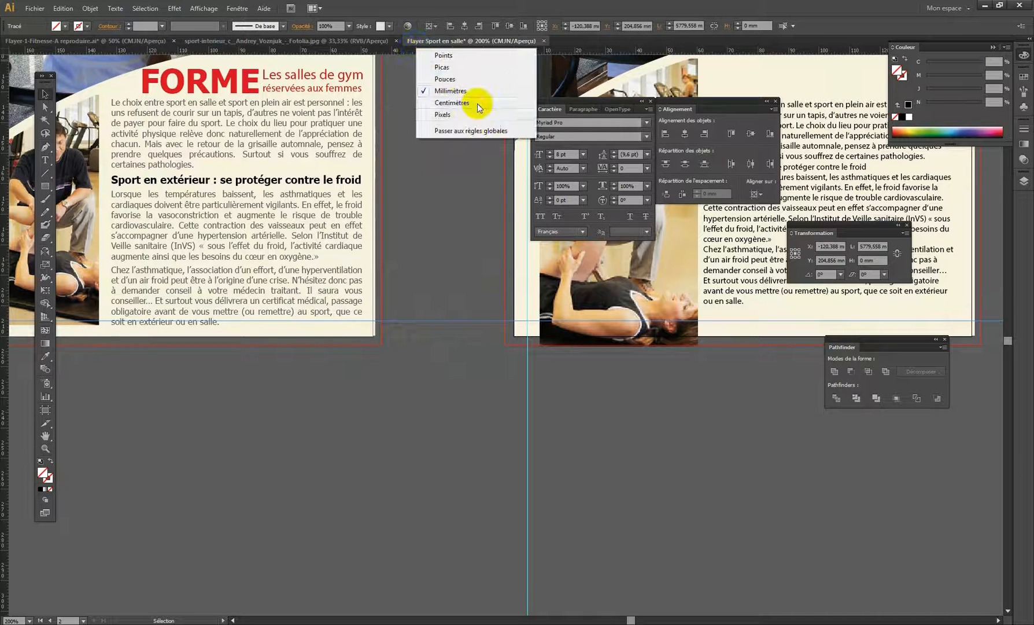
{"action": "left_click", "coordinate": [593, 44]}
Step: Add a vertical guide at about X 145.2 mm, roughly 5 mm inside the second flyer's right edge
{"action": "left_click", "coordinate": [597, 328], "text": "alt"}
{"action": "left_click_drag", "start_coordinate": [662, 346], "coordinate": [455, 445]}
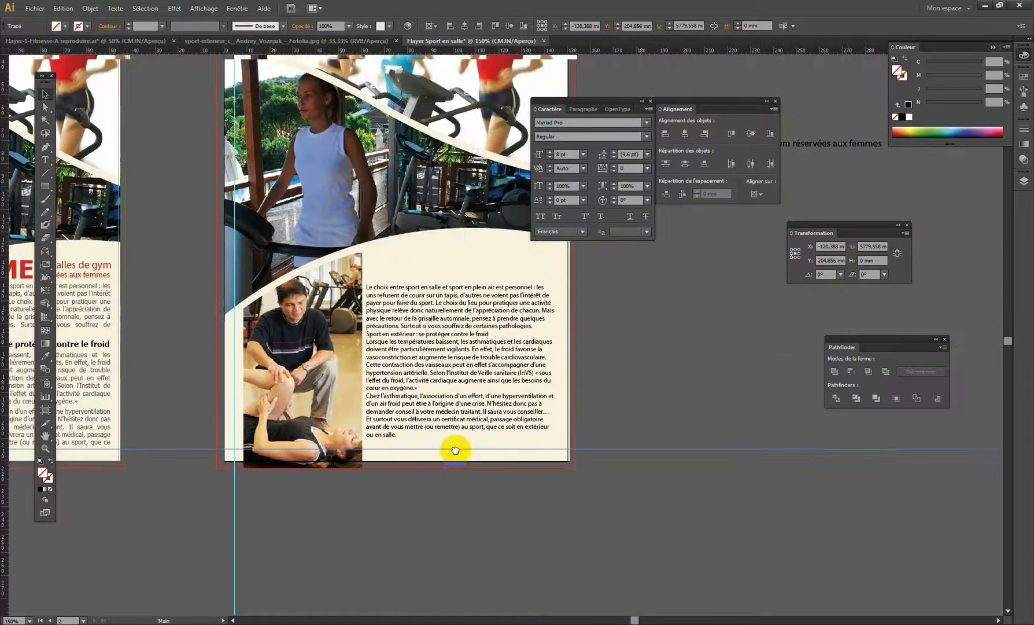
{"action": "left_click_drag", "start_coordinate": [6, 330], "coordinate": [568, 272]}
{"action": "left_click", "coordinate": [550, 313], "text": "ctrl"}
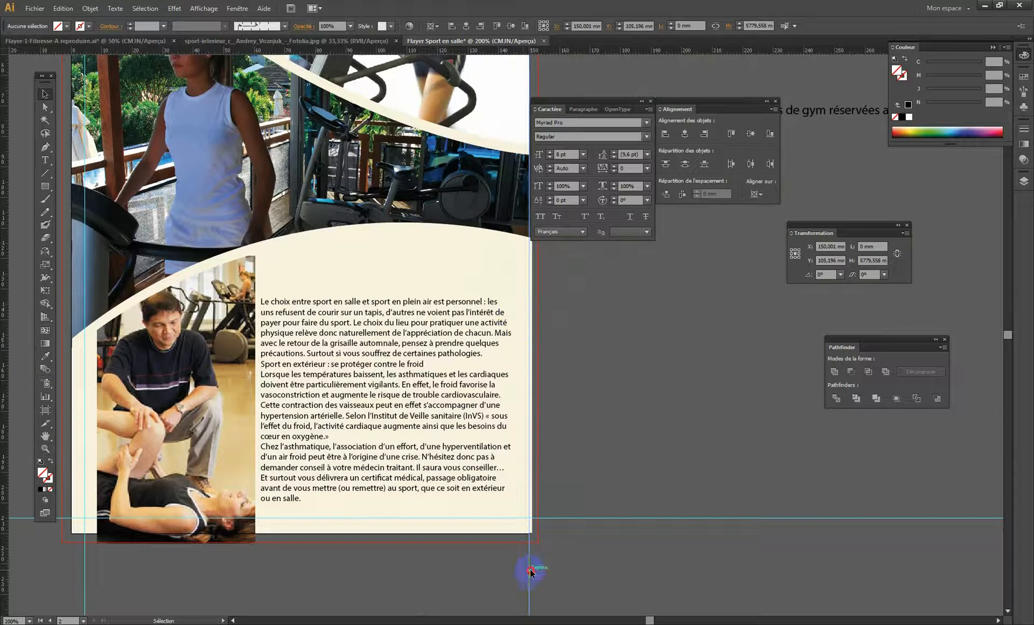
{"action": "left_click_drag", "start_coordinate": [531, 571], "coordinate": [512, 562]}
{"action": "left_click", "coordinate": [479, 402], "text": "alt"}
{"action": "left_click", "coordinate": [479, 401], "text": "alt"}
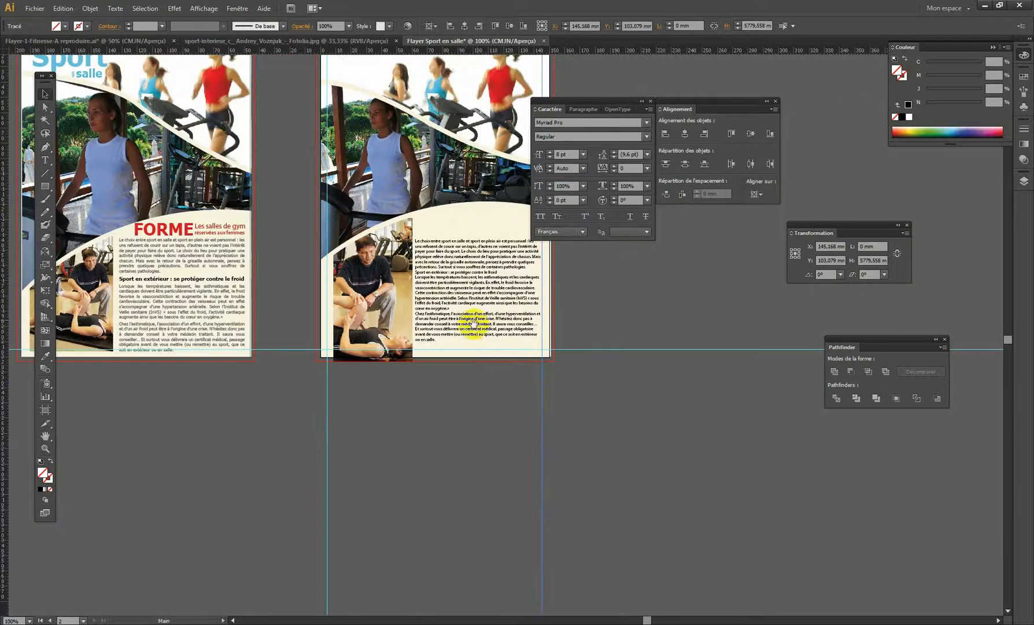
Step: Move the character settings clear of the second flyer and bring its body text into close view
{"action": "left_click_drag", "start_coordinate": [577, 107], "coordinate": [708, 106]}
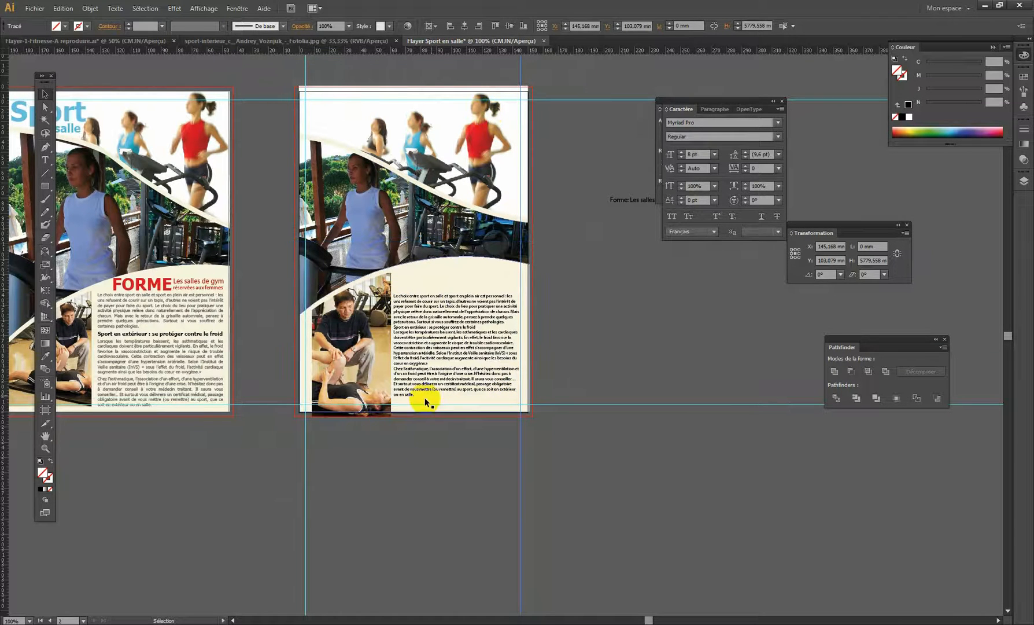
{"action": "left_click", "coordinate": [481, 348], "text": "ctrl"}
{"action": "left_click_drag", "start_coordinate": [492, 362], "coordinate": [479, 427]}
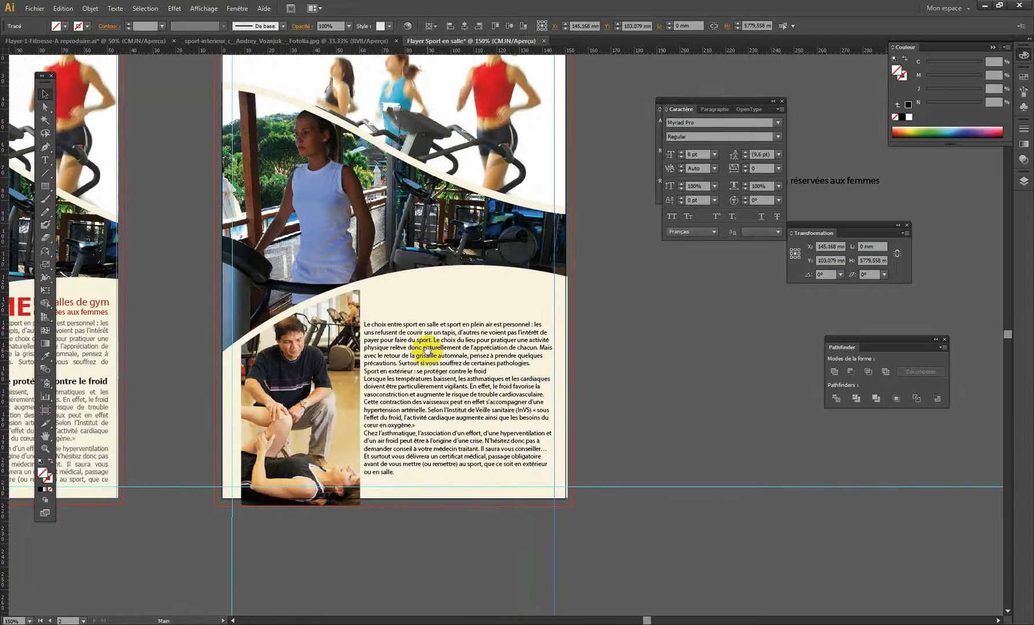
{"action": "left_click", "coordinate": [449, 354]}
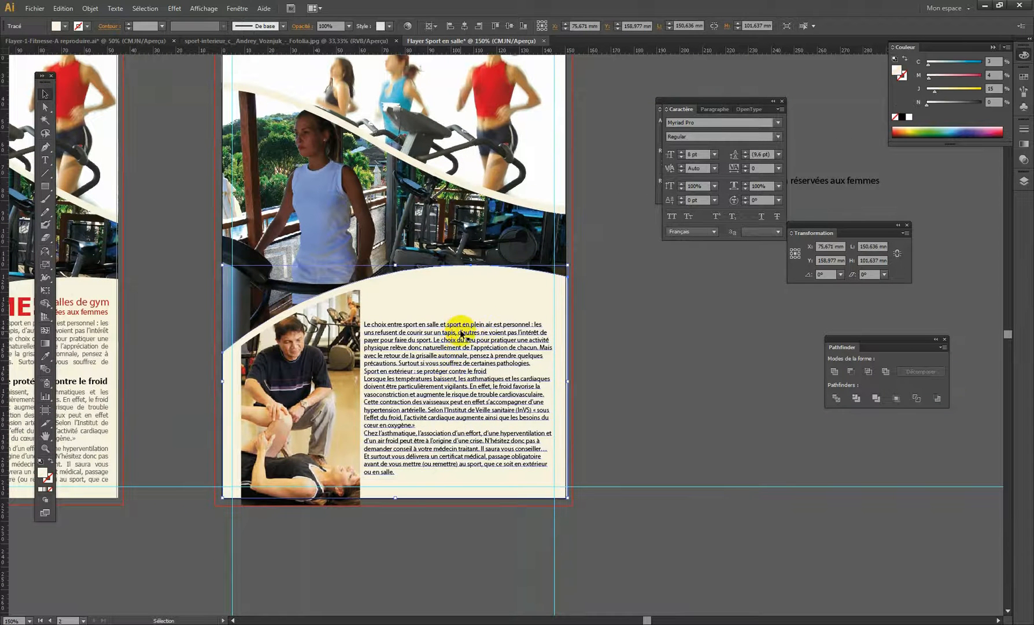
{"action": "left_click", "coordinate": [570, 343]}
{"action": "left_click", "coordinate": [503, 328]}
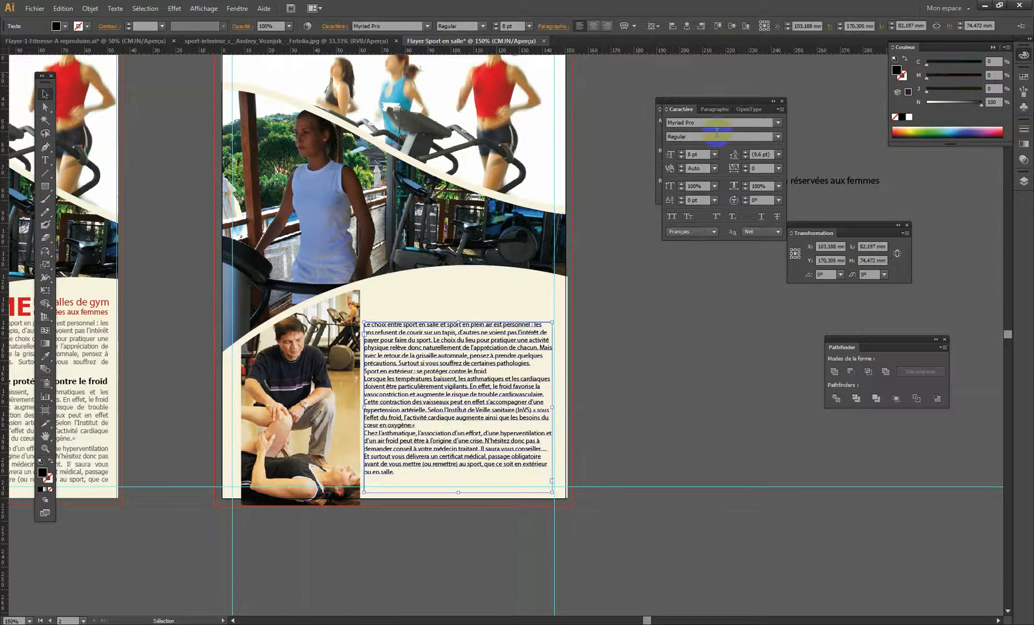
{"action": "double_click", "coordinate": [471, 328]}
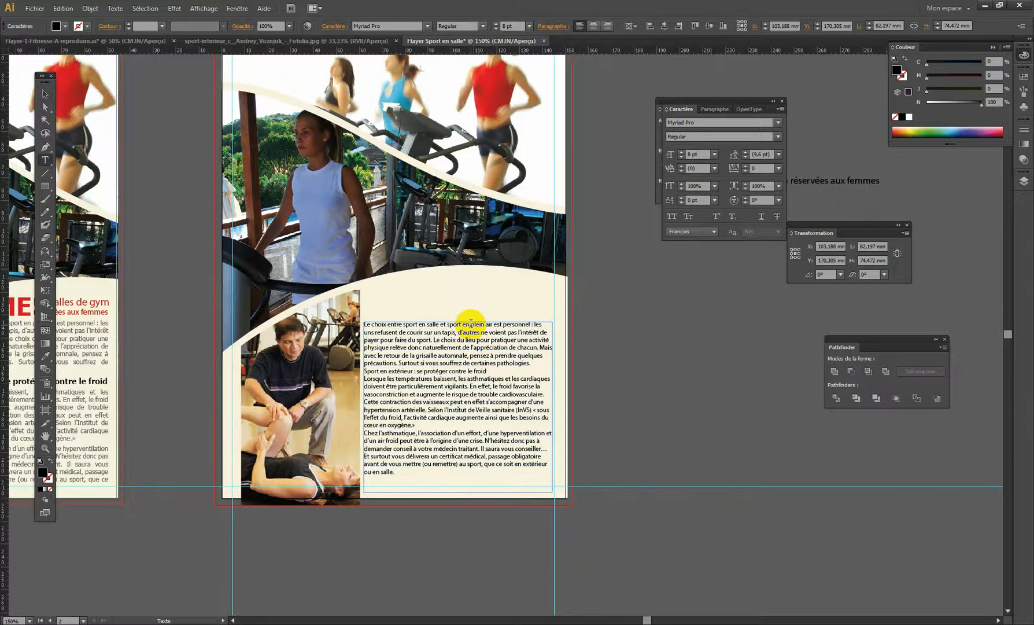
{"action": "key", "text": "Escape"}
{"action": "left_click", "coordinate": [665, 341]}
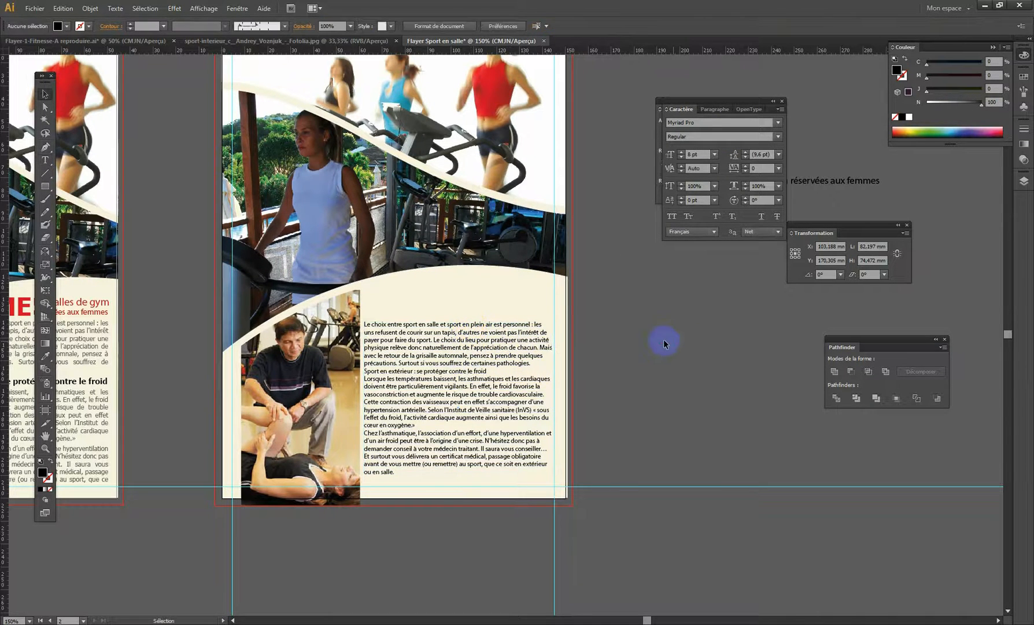
Step: Try several fonts on the second flyer's body text frame, including Mistral and Verdana, and set it to Tahoma Regular
{"action": "left_click", "coordinate": [505, 327]}
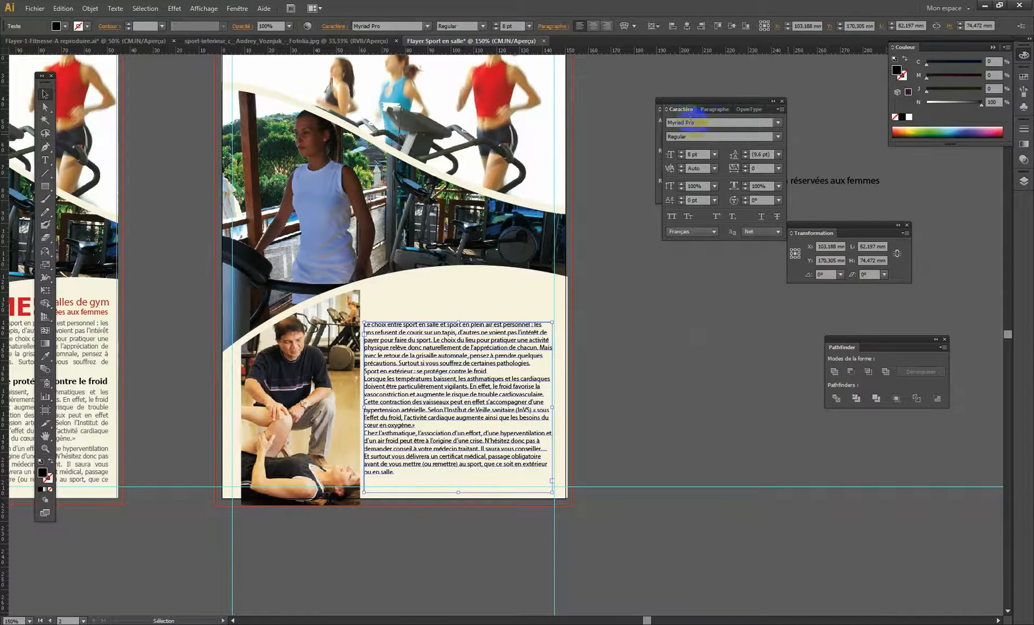
{"action": "left_click", "coordinate": [694, 123]}
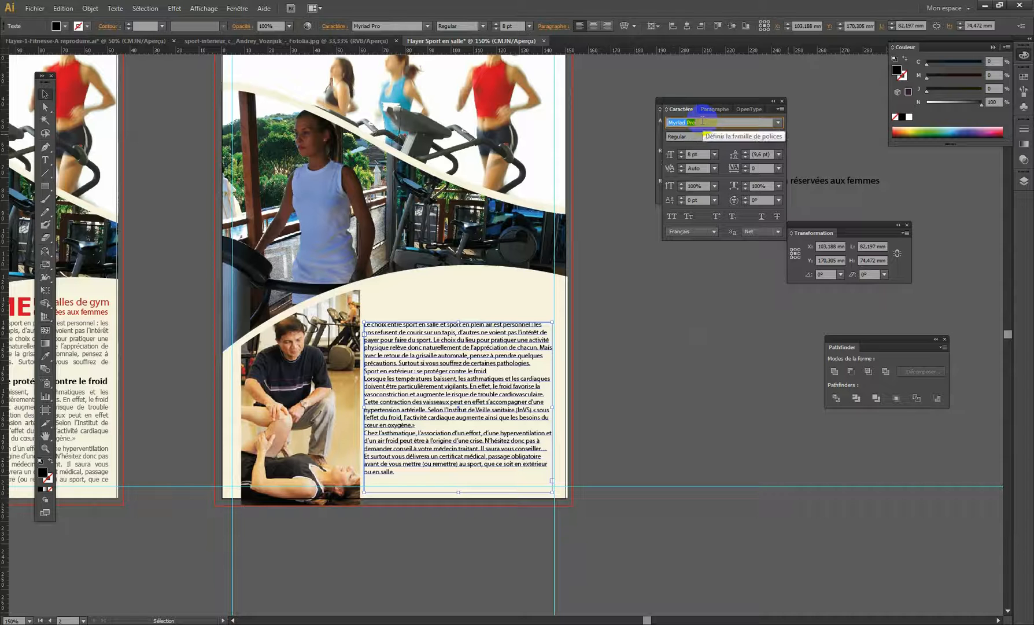
{"action": "left_click", "coordinate": [780, 124]}
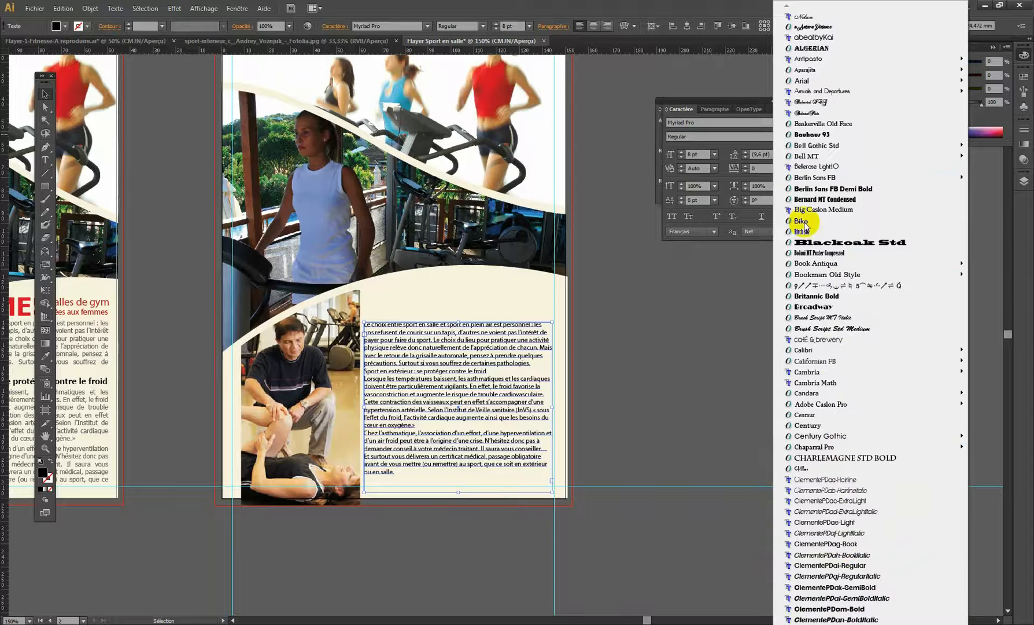
{"action": "scroll", "coordinate": [792, 607], "scroll_direction": "down", "scroll_amount": 3}
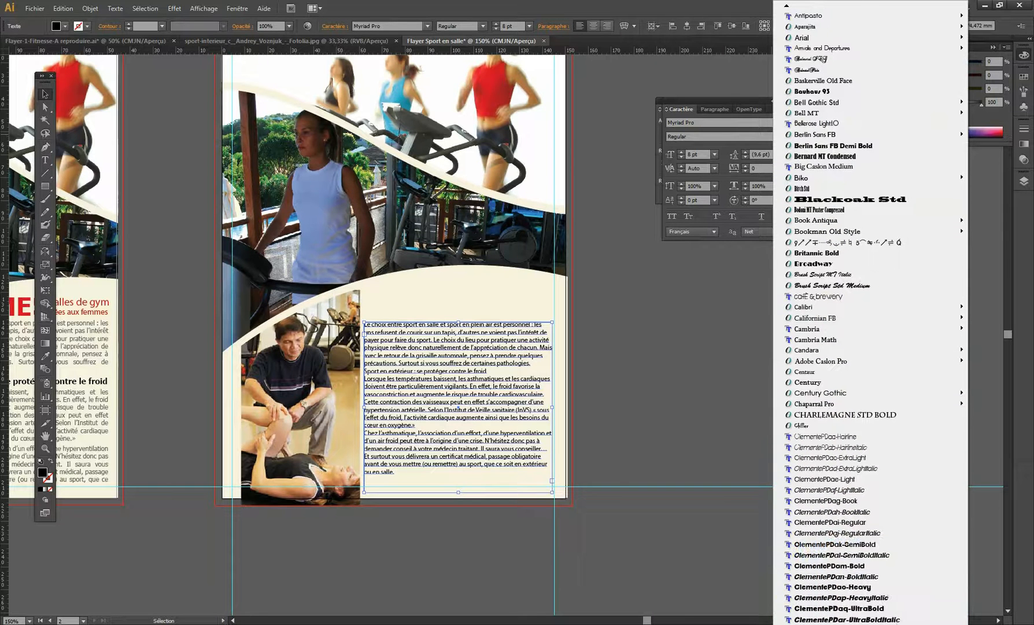
{"action": "scroll", "coordinate": [871, 318], "scroll_direction": "down", "scroll_amount": 3}
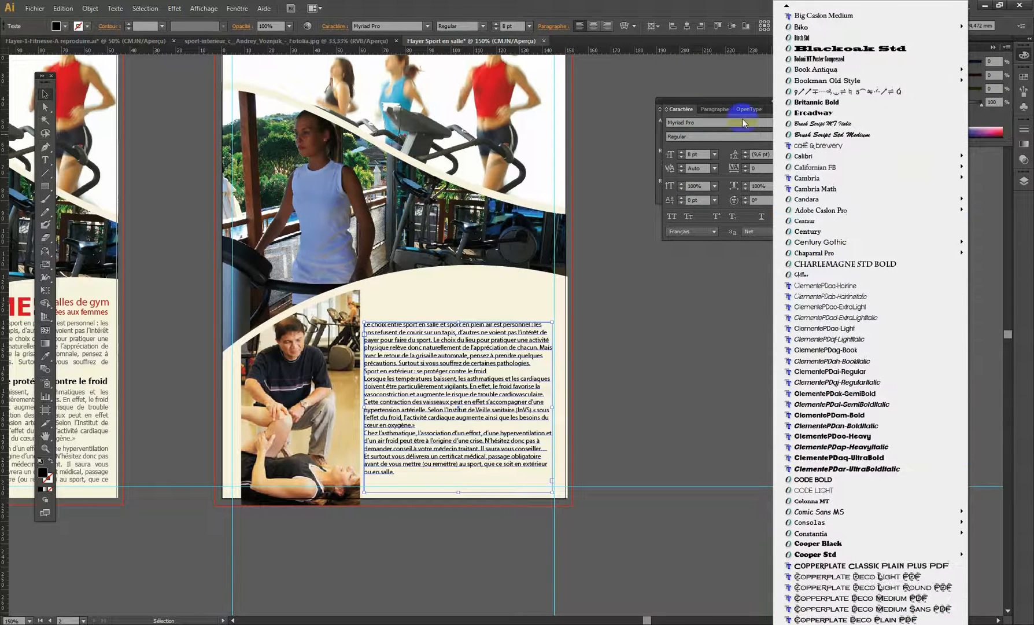
{"action": "left_click", "coordinate": [686, 122]}
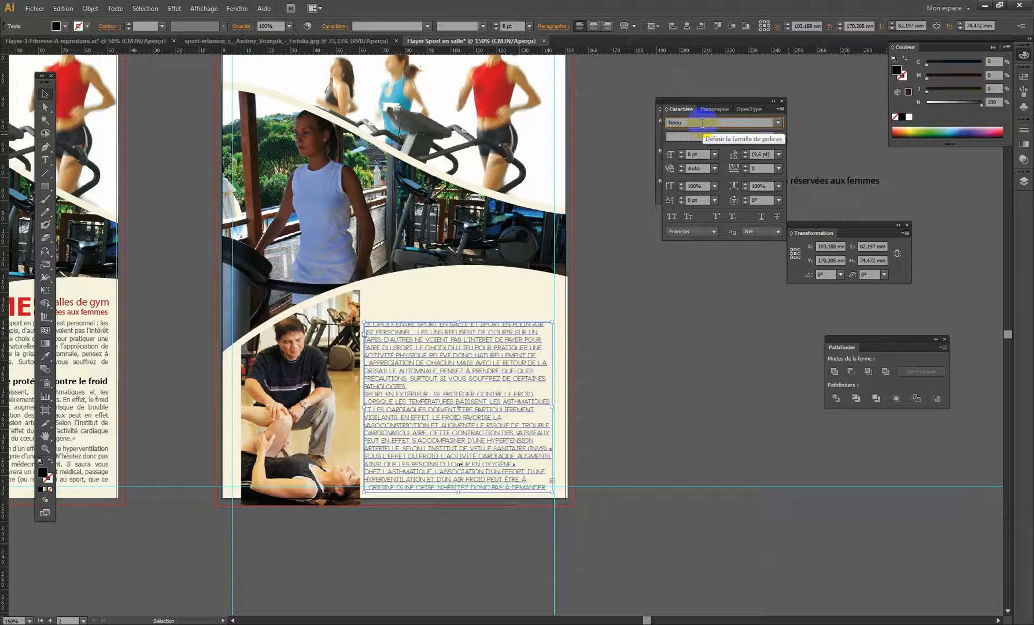
{"action": "key", "text": "Up"}
{"action": "scroll", "coordinate": [702, 122], "scroll_direction": "up", "scroll_amount": 5}
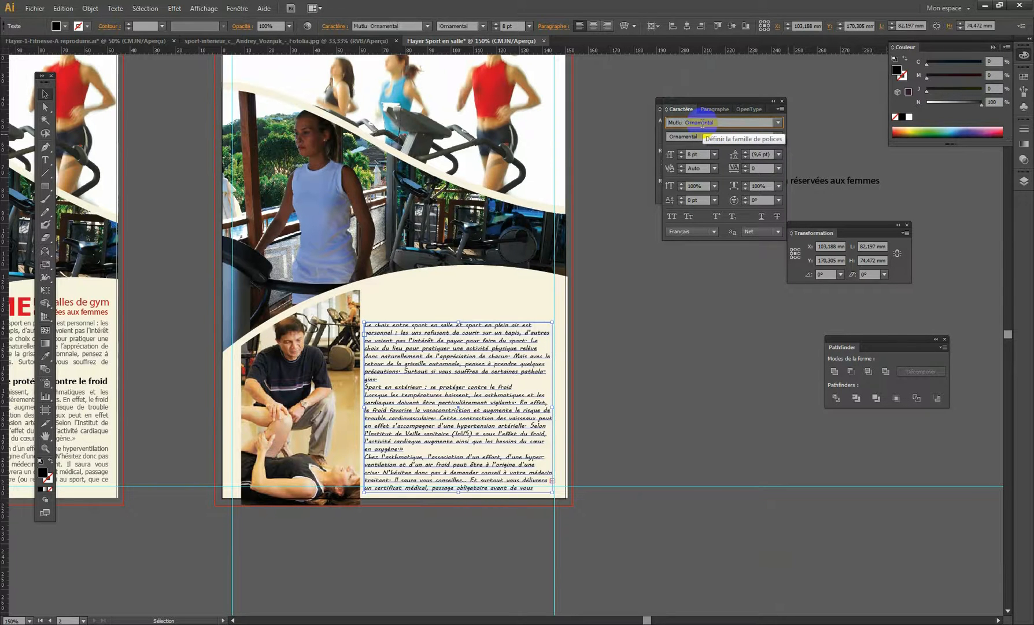
{"action": "scroll", "coordinate": [701, 123], "scroll_direction": "up", "scroll_amount": 5}
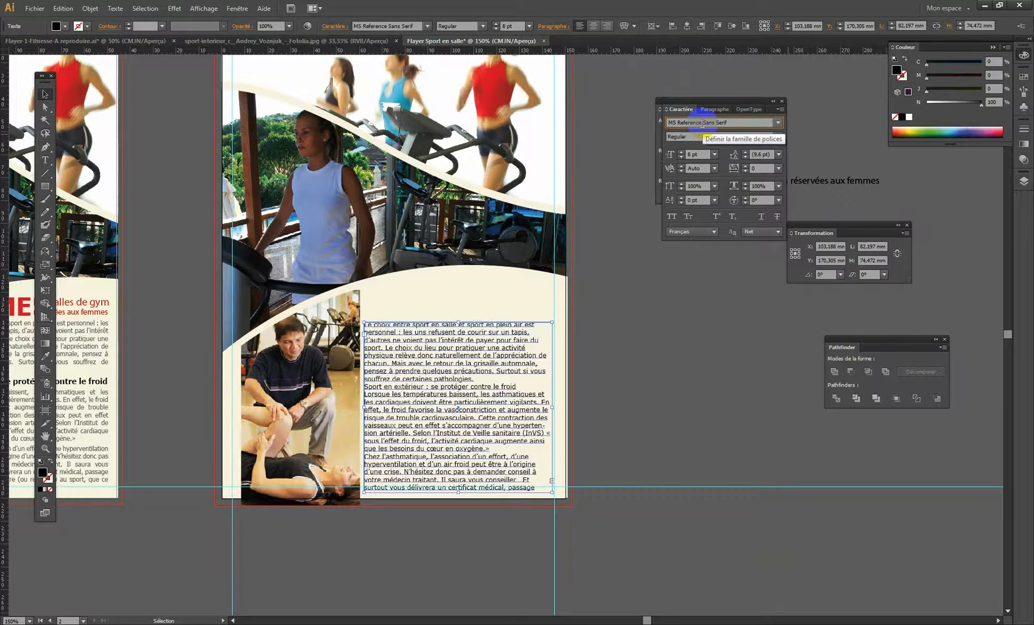
{"action": "scroll", "coordinate": [702, 123], "scroll_direction": "up", "scroll_amount": 1}
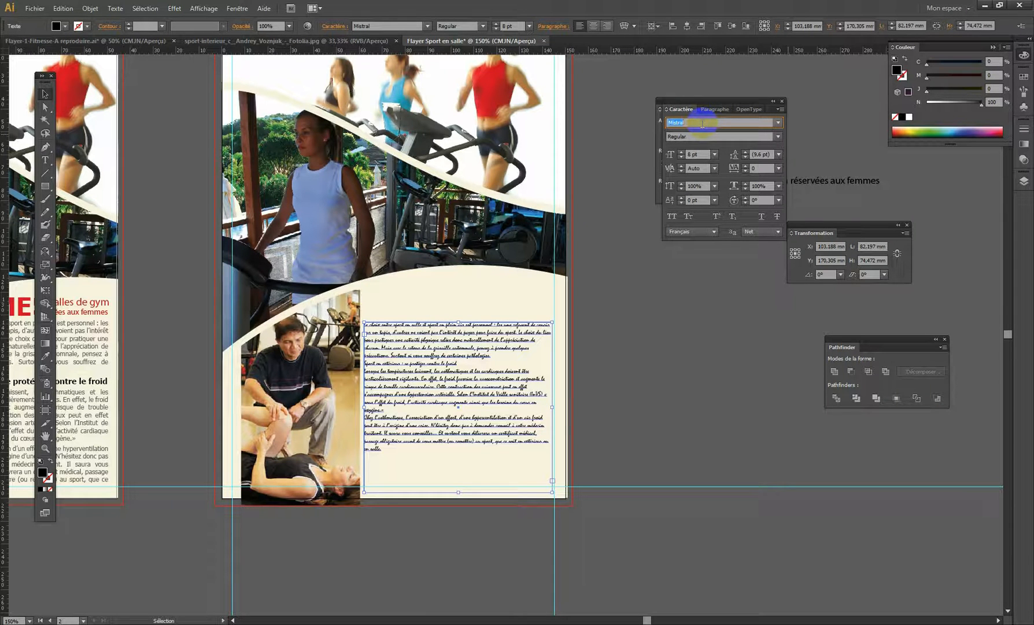
{"action": "key", "text": "Return"}
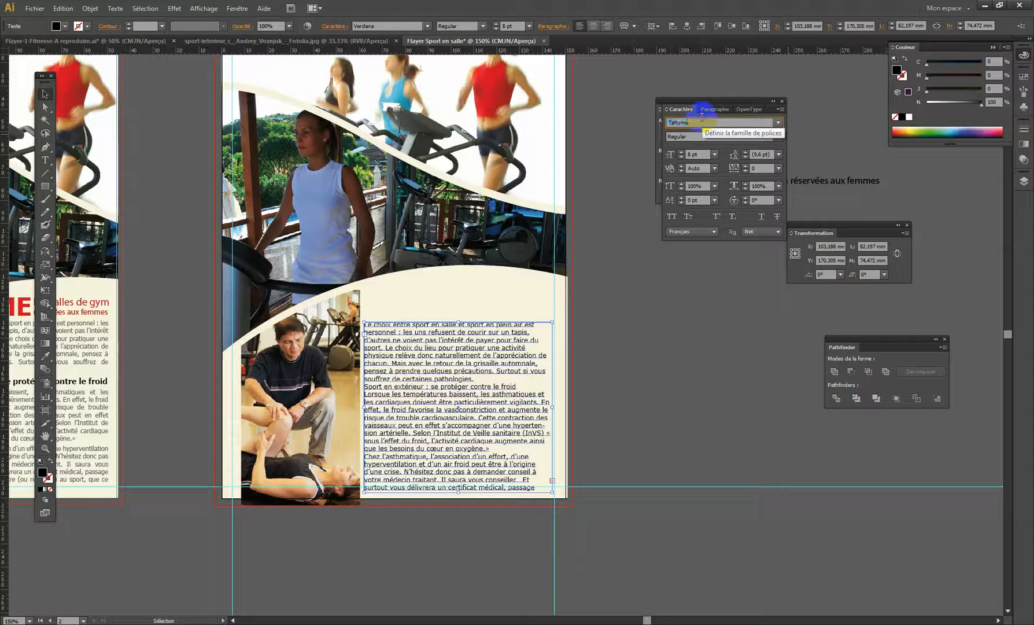
{"action": "key", "text": "Return"}
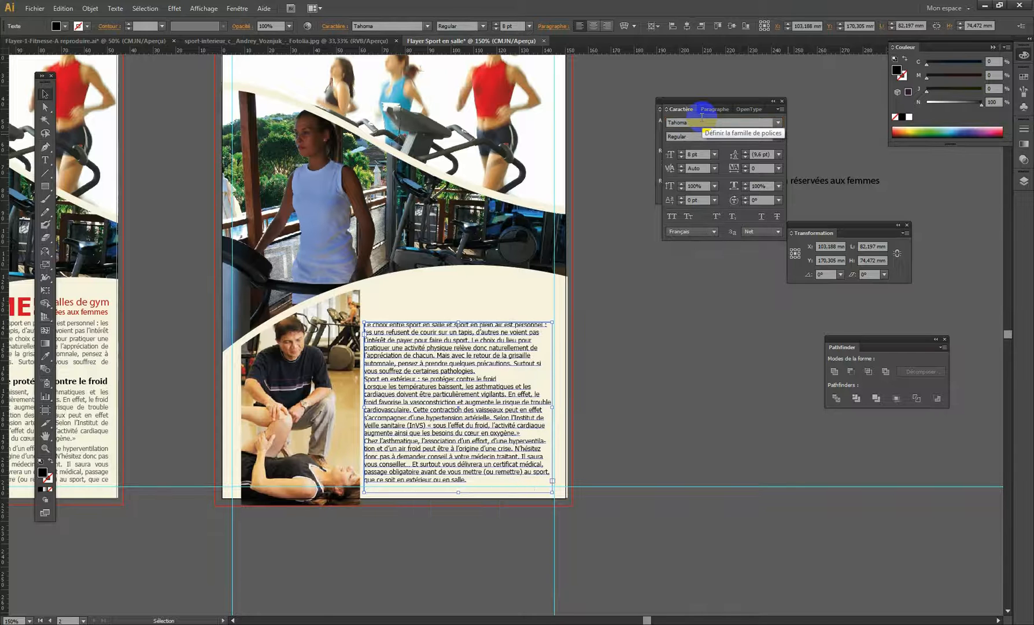
Step: Justify the body text frame's paragraphs with the last lines aligned left
{"action": "left_click_drag", "start_coordinate": [497, 371], "coordinate": [566, 337]}
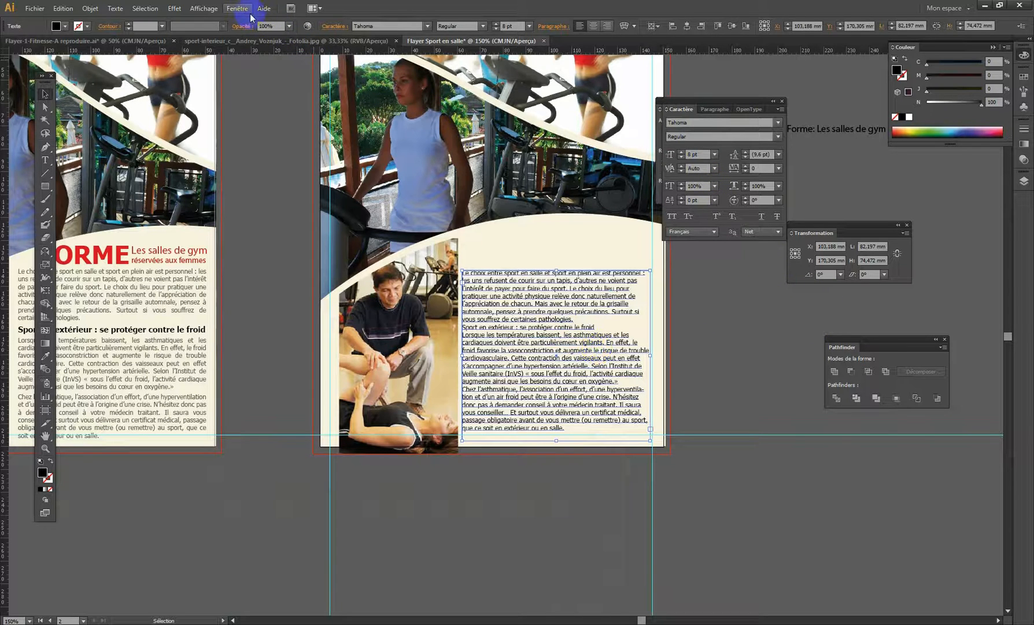
{"action": "left_click", "coordinate": [237, 9]}
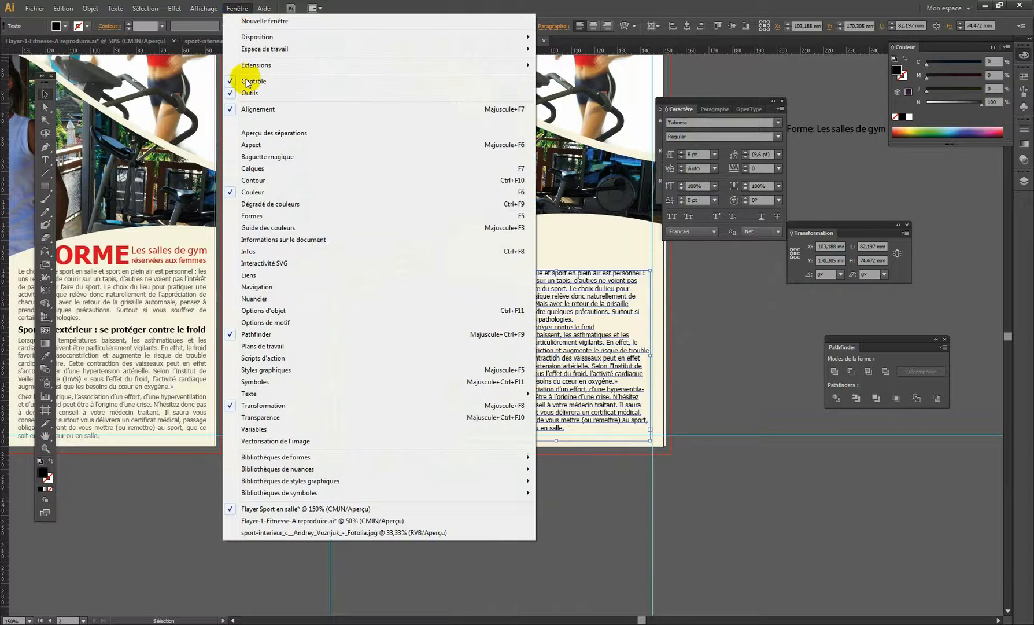
{"action": "mouse_move", "coordinate": [467, 392]}
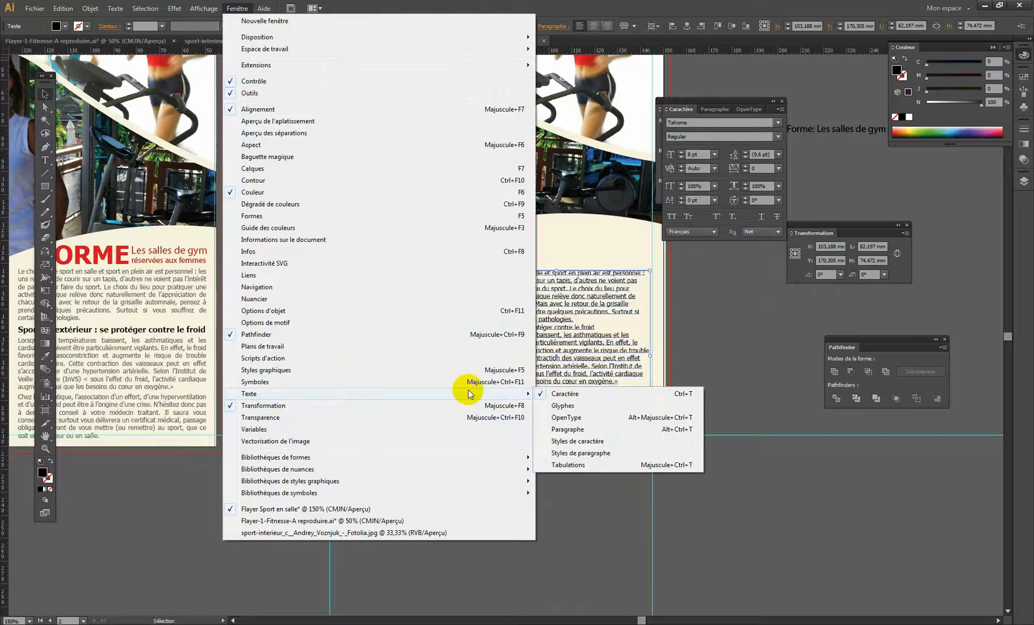
{"action": "left_click", "coordinate": [570, 431]}
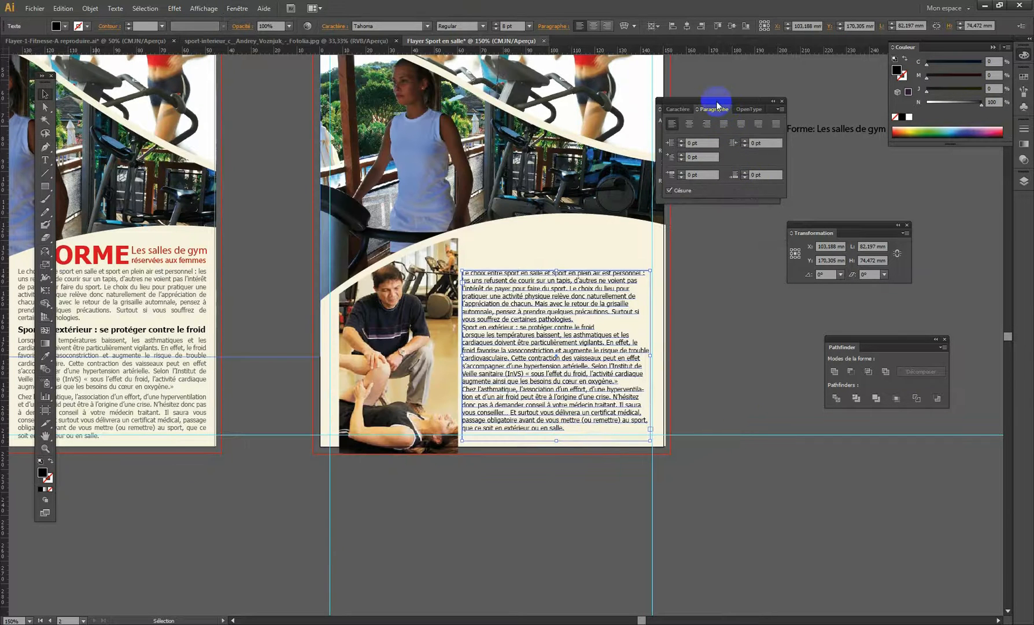
{"action": "left_click_drag", "start_coordinate": [715, 102], "coordinate": [785, 103]}
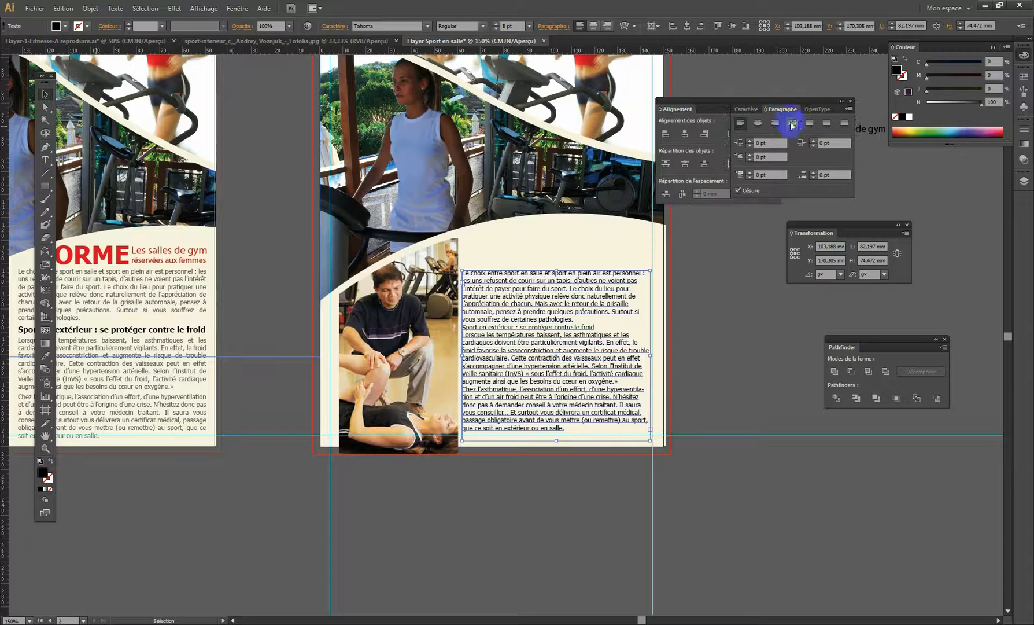
{"action": "left_click", "coordinate": [792, 125]}
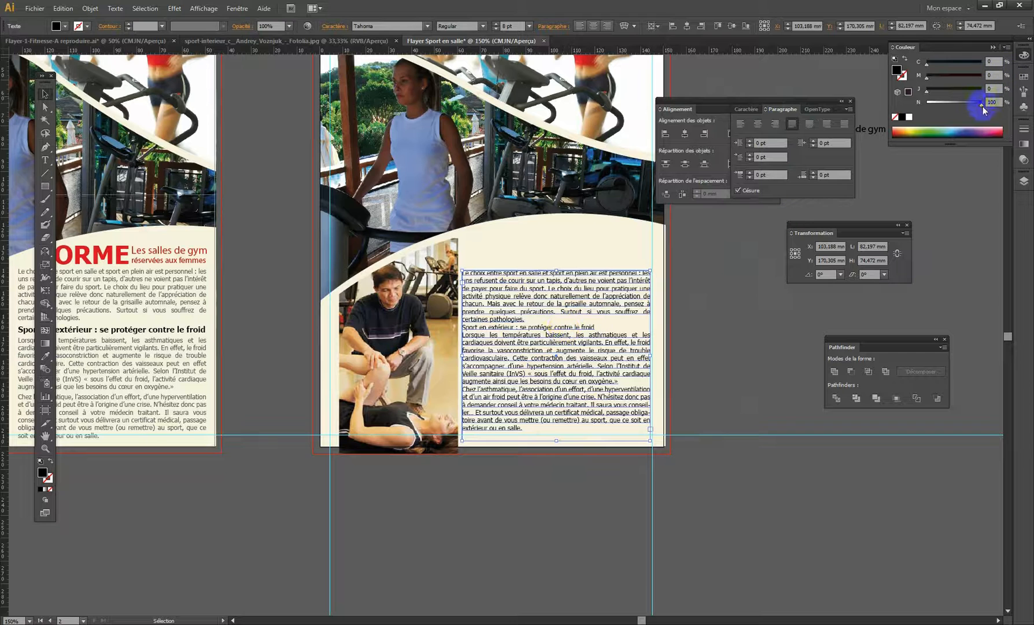
Step: Lighten the body text's fill colour to 75% black and compare it with the original flyer
{"action": "left_click_drag", "start_coordinate": [983, 106], "coordinate": [974, 108]}
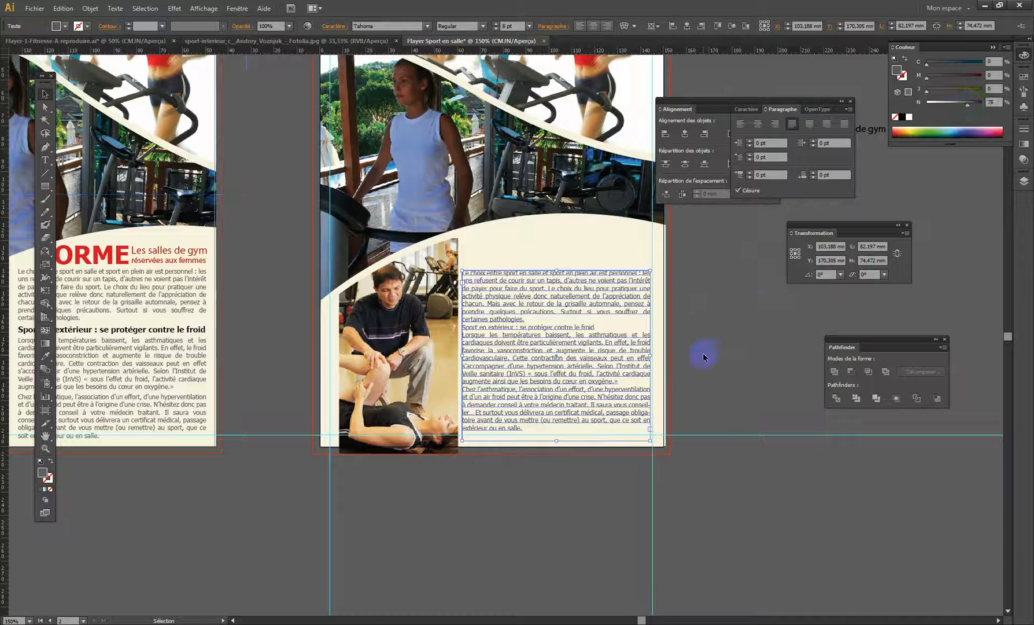
{"action": "left_click", "coordinate": [743, 346]}
{"action": "left_click_drag", "start_coordinate": [555, 340], "coordinate": [655, 300]}
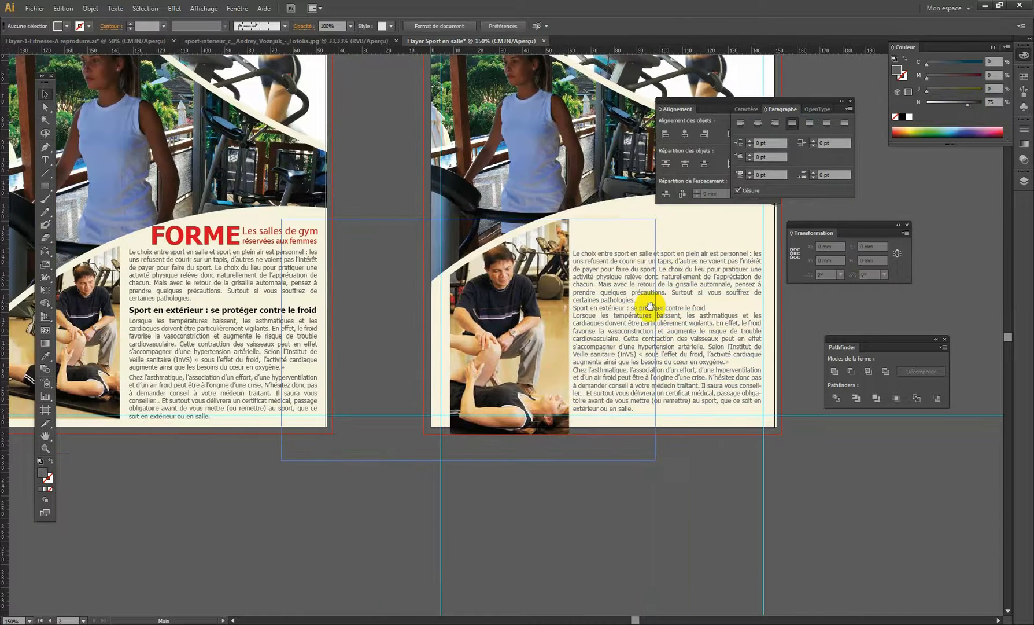
{"action": "left_click", "coordinate": [635, 256]}
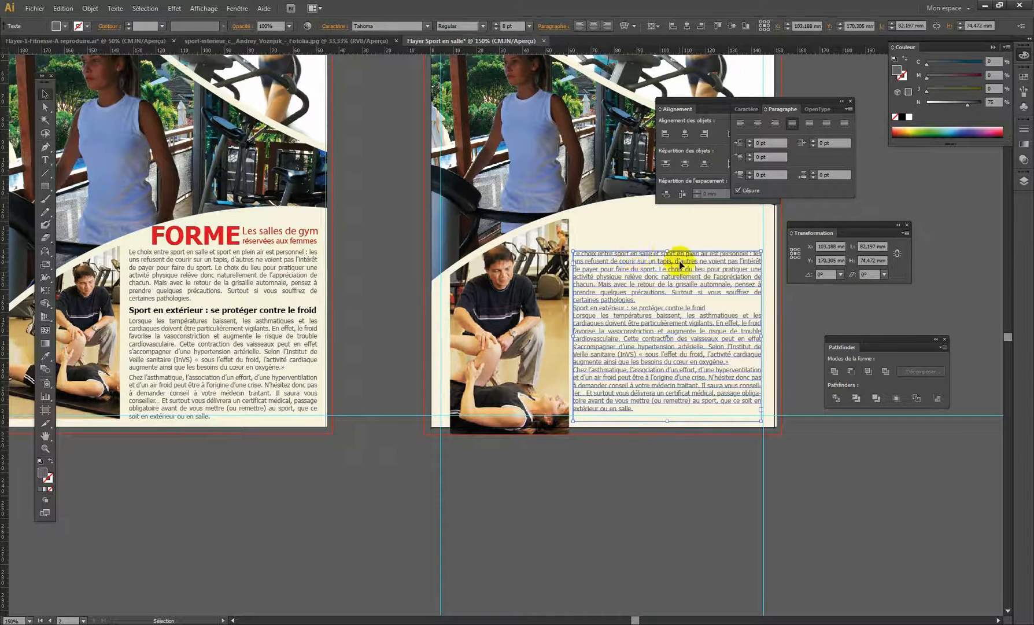
Step: Set the space before paragraph to 3 pt for the second flyer's body text frame
{"action": "left_click", "coordinate": [764, 175]}
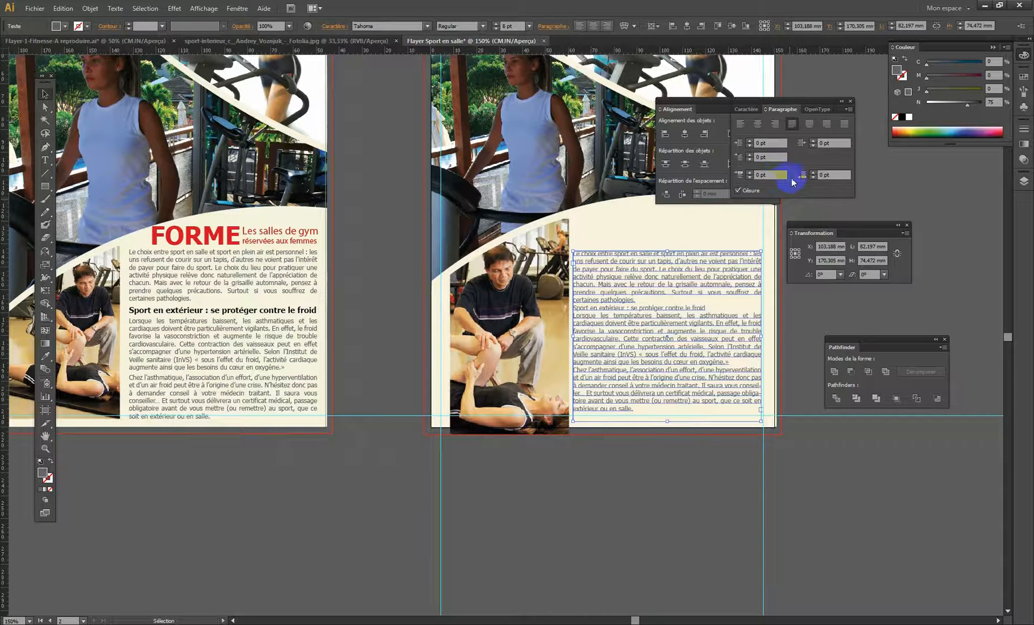
{"action": "left_click", "coordinate": [825, 174]}
{"action": "left_click", "coordinate": [768, 174]}
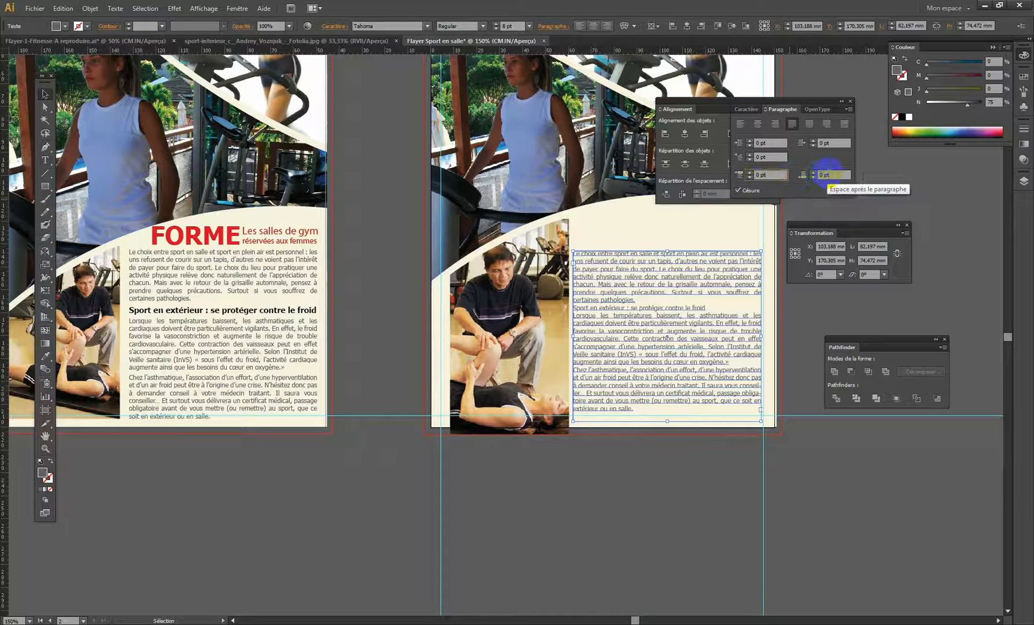
{"action": "left_click", "coordinate": [829, 175]}
{"action": "left_click", "coordinate": [750, 172]}
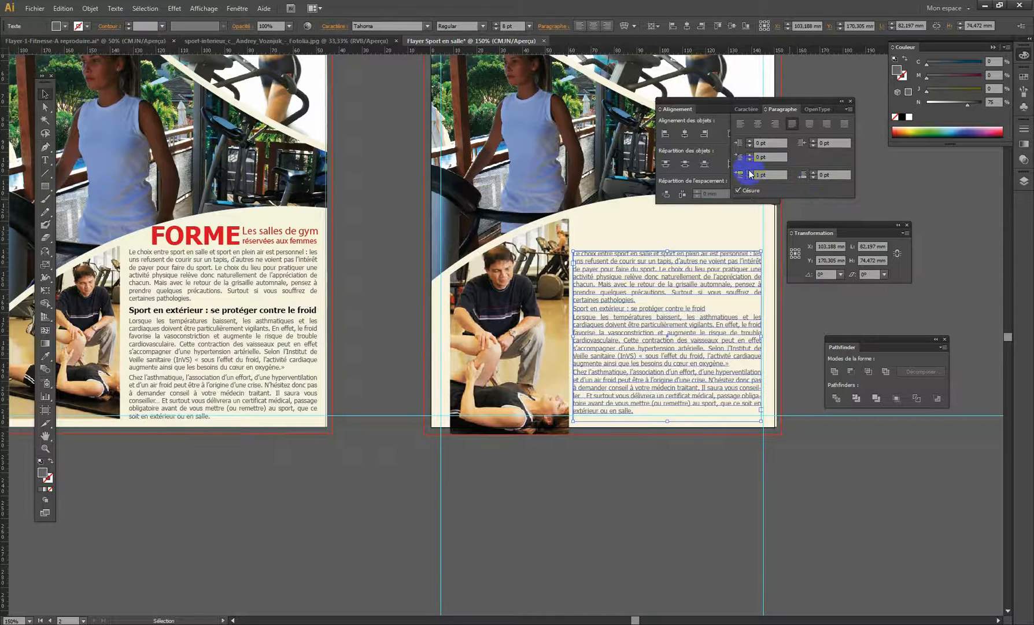
{"action": "left_click", "coordinate": [750, 172]}
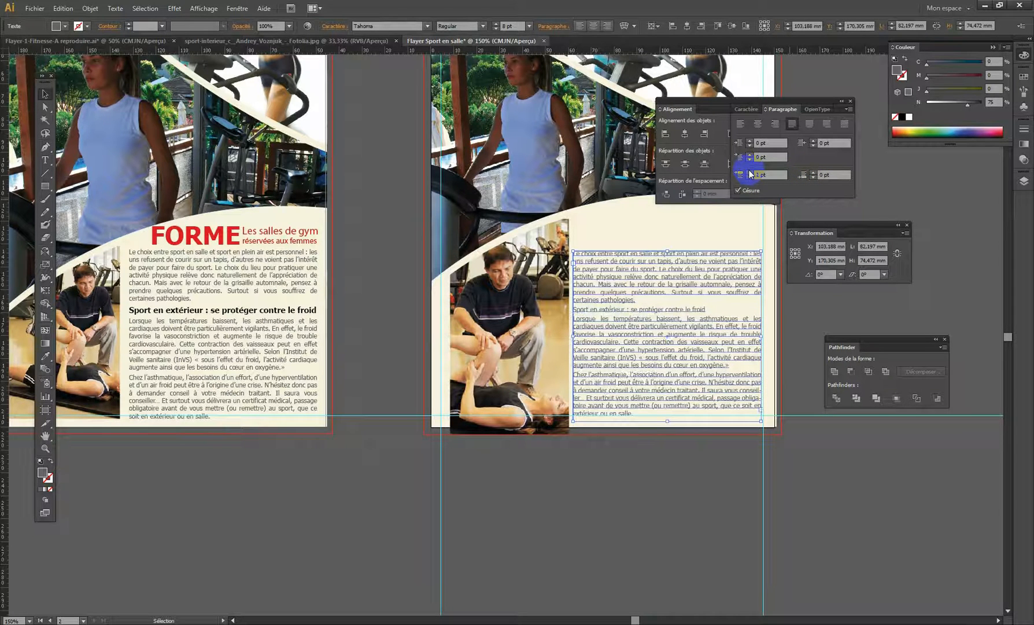
{"action": "left_click", "coordinate": [750, 172]}
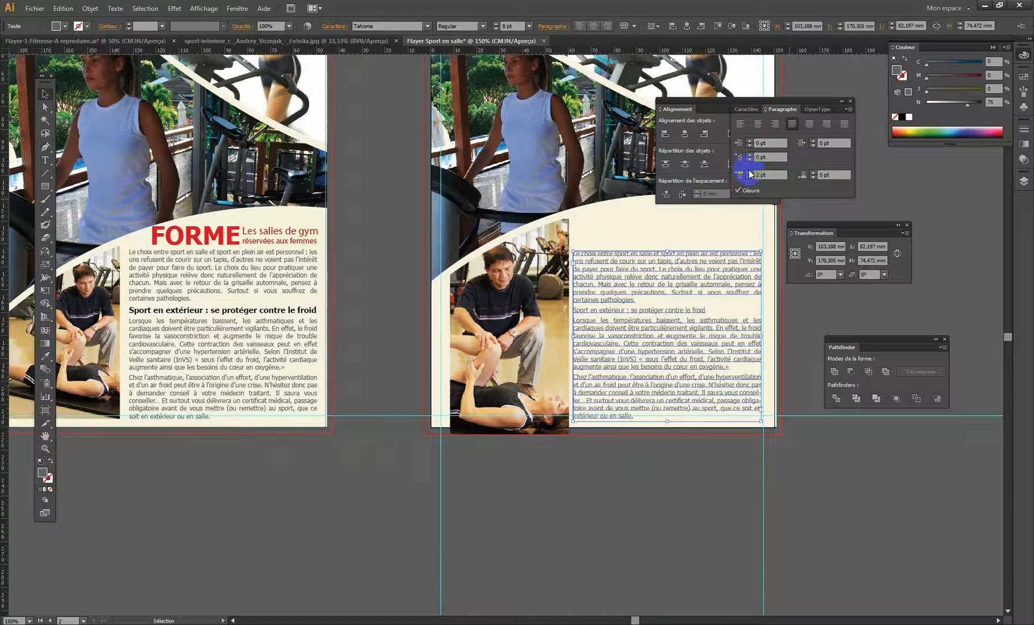
Step: Format the subheading "Sport en extérieur : se protéger contre le froid" as Tahoma Bold, 10 pt, in 100% black
{"action": "double_click", "coordinate": [644, 309]}
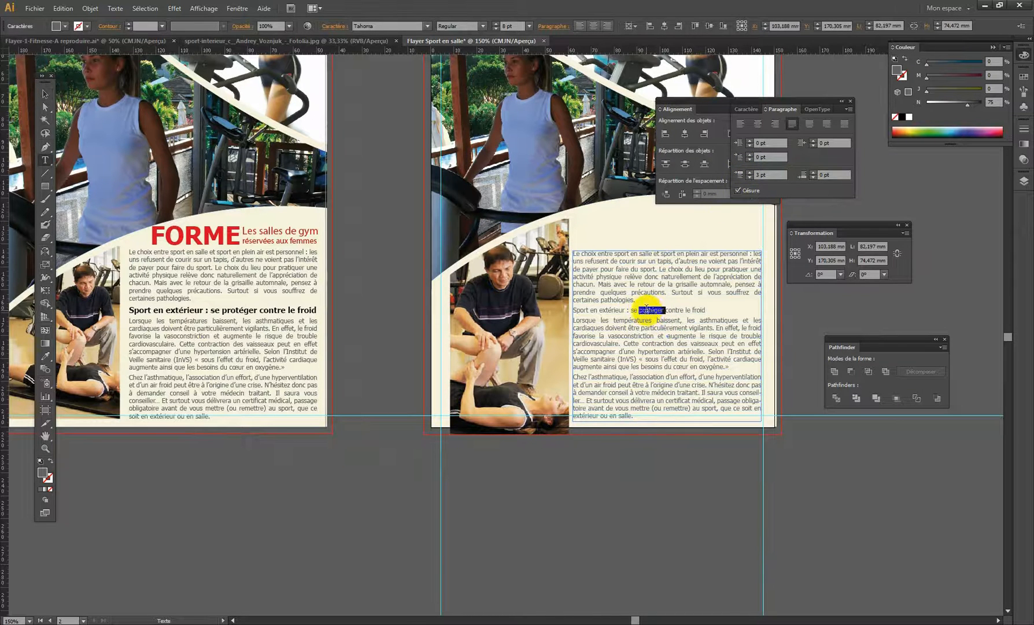
{"action": "triple_click", "coordinate": [645, 309]}
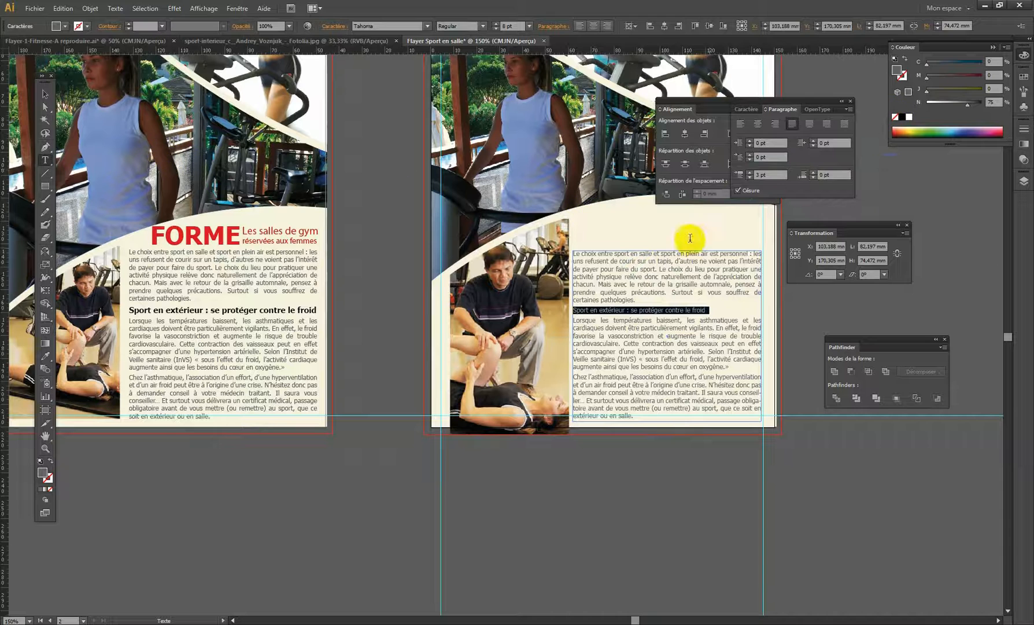
{"action": "left_click", "coordinate": [745, 109]}
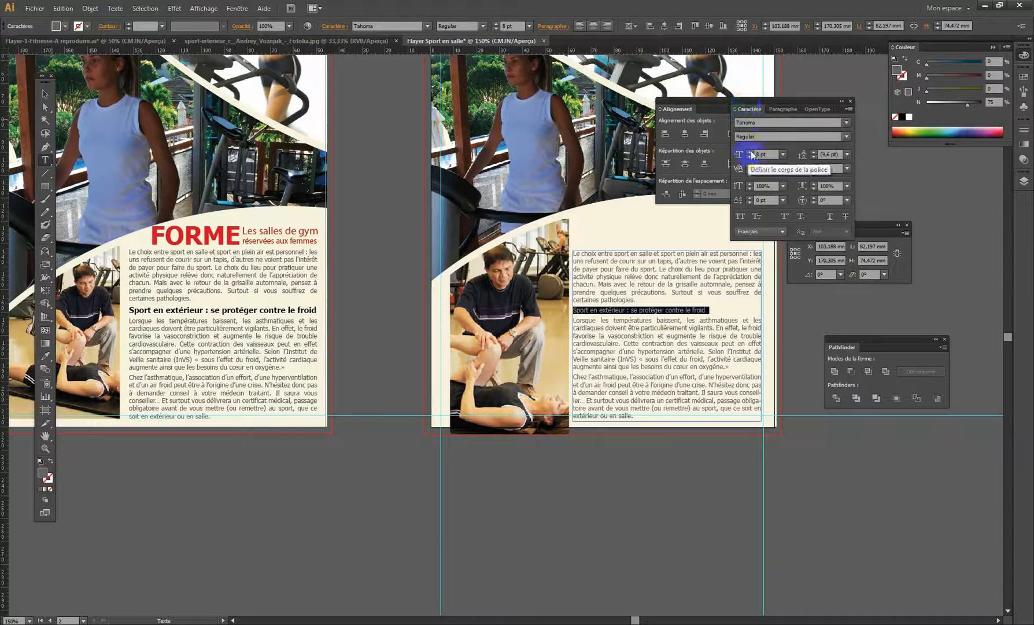
{"action": "left_click", "coordinate": [750, 153]}
{"action": "left_click", "coordinate": [751, 152]}
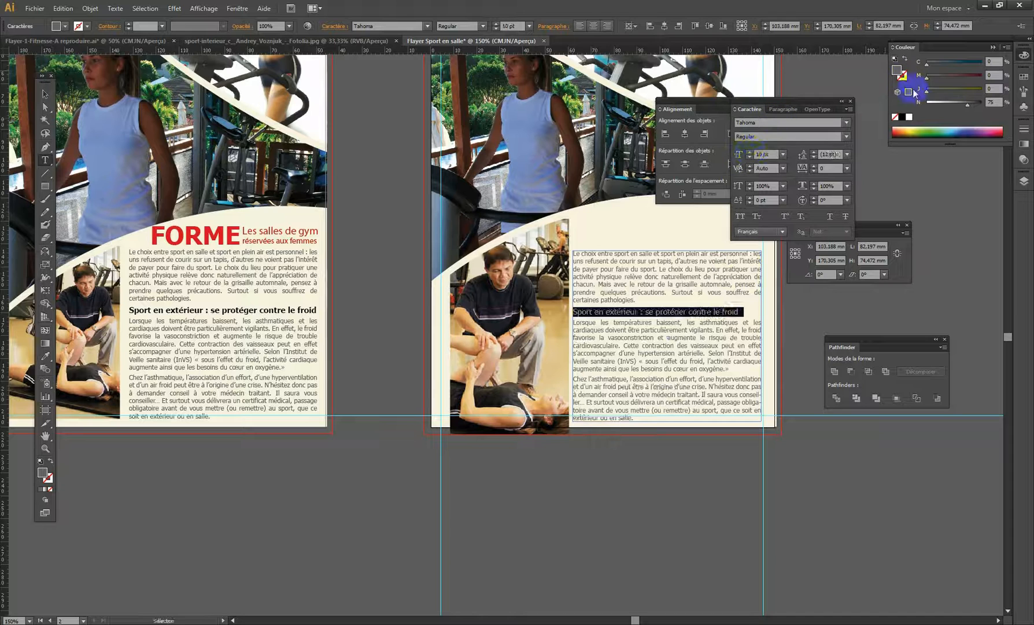
{"action": "left_click_drag", "start_coordinate": [968, 108], "coordinate": [985, 104]}
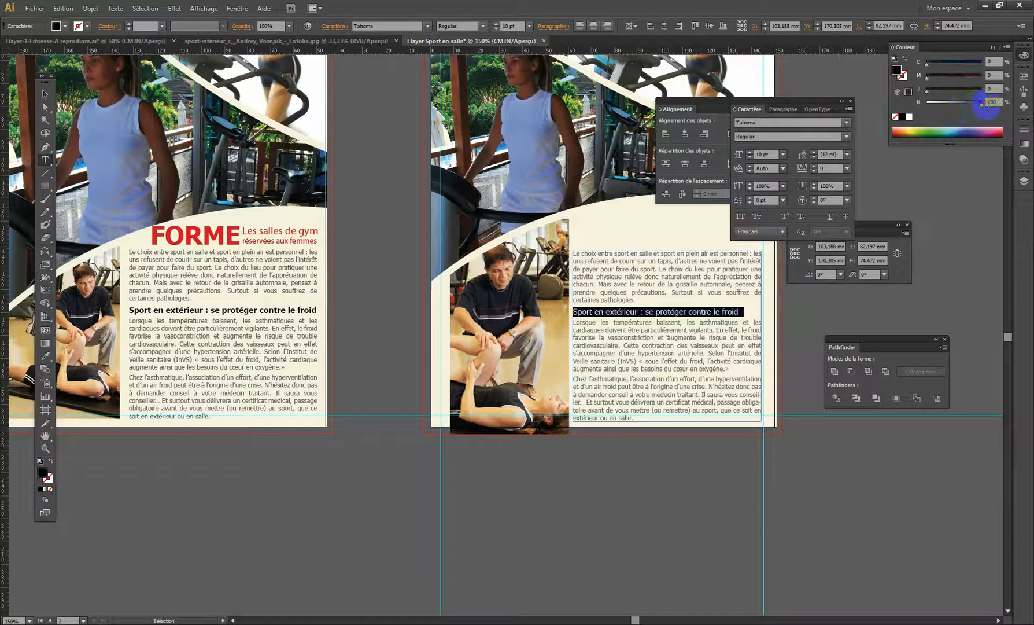
{"action": "left_click", "coordinate": [833, 138]}
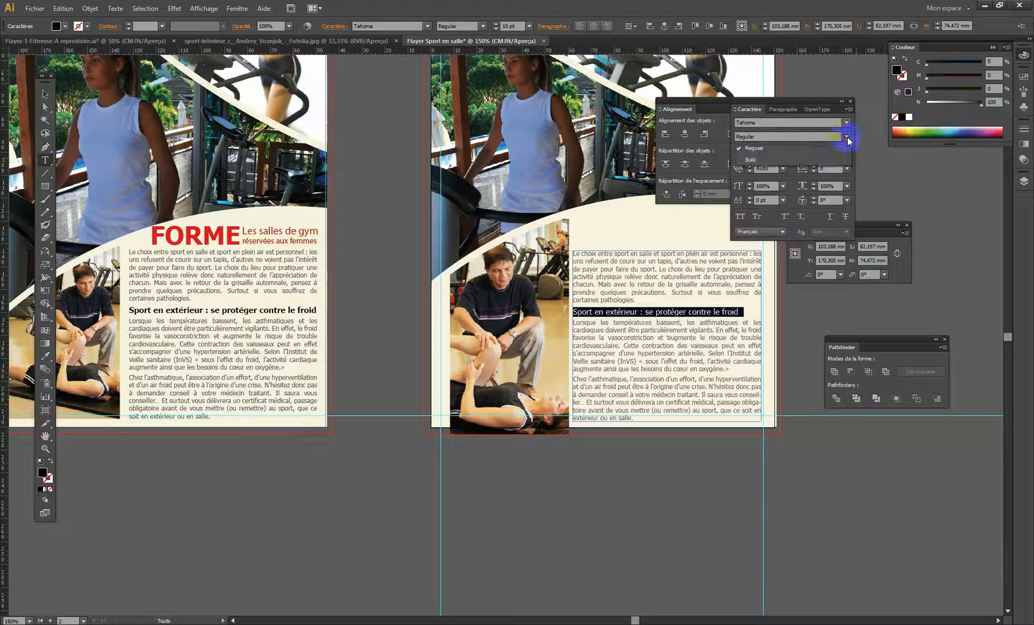
{"action": "left_click", "coordinate": [751, 155]}
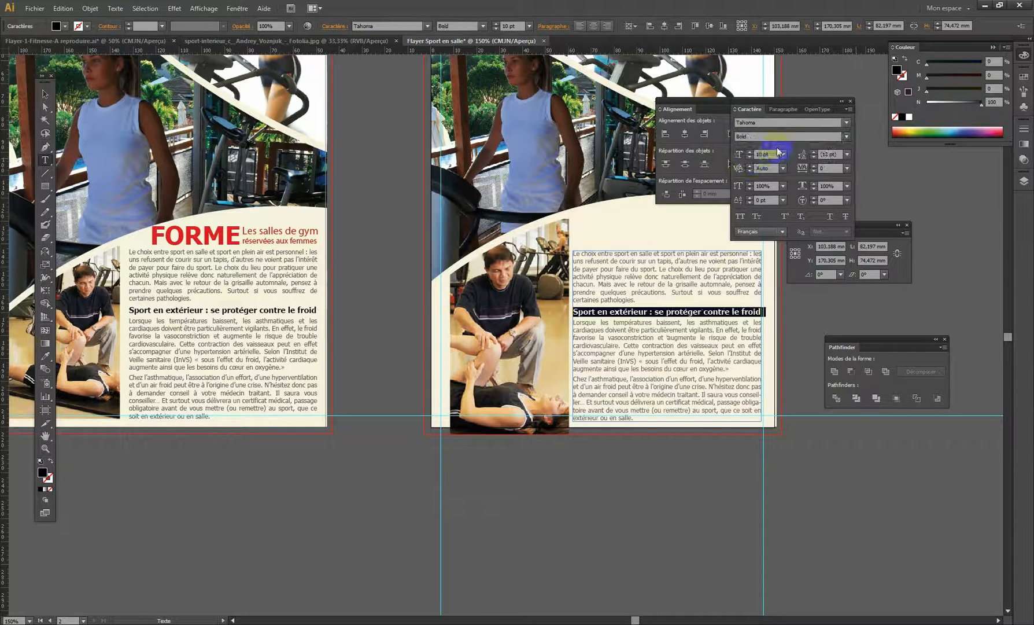
Step: Try turning off hyphenation for the subheading paragraph alone
{"action": "left_click_drag", "start_coordinate": [776, 104], "coordinate": [817, 103]}
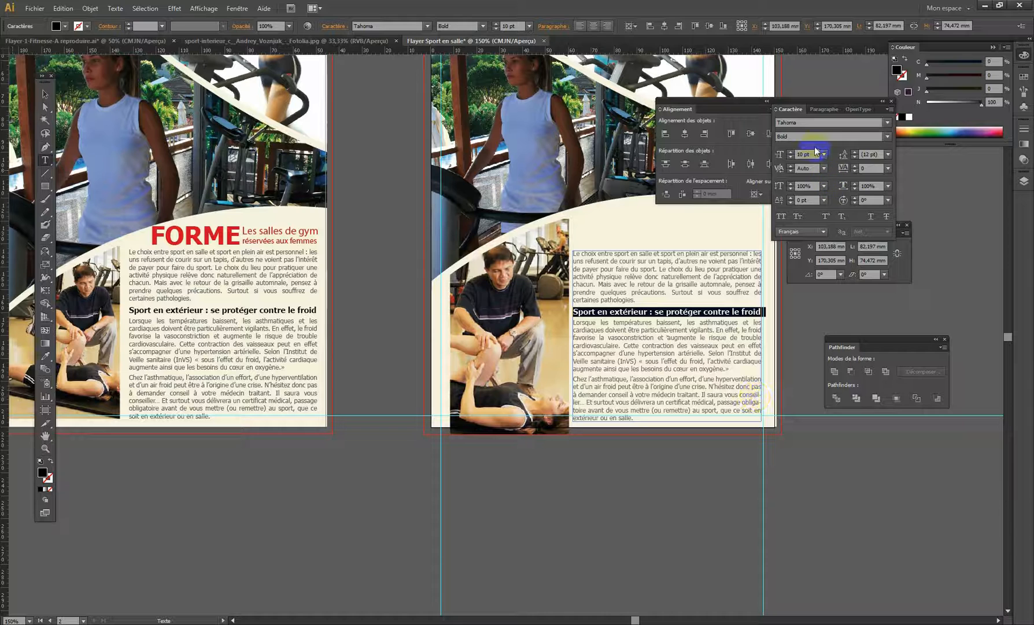
{"action": "left_click", "coordinate": [823, 109]}
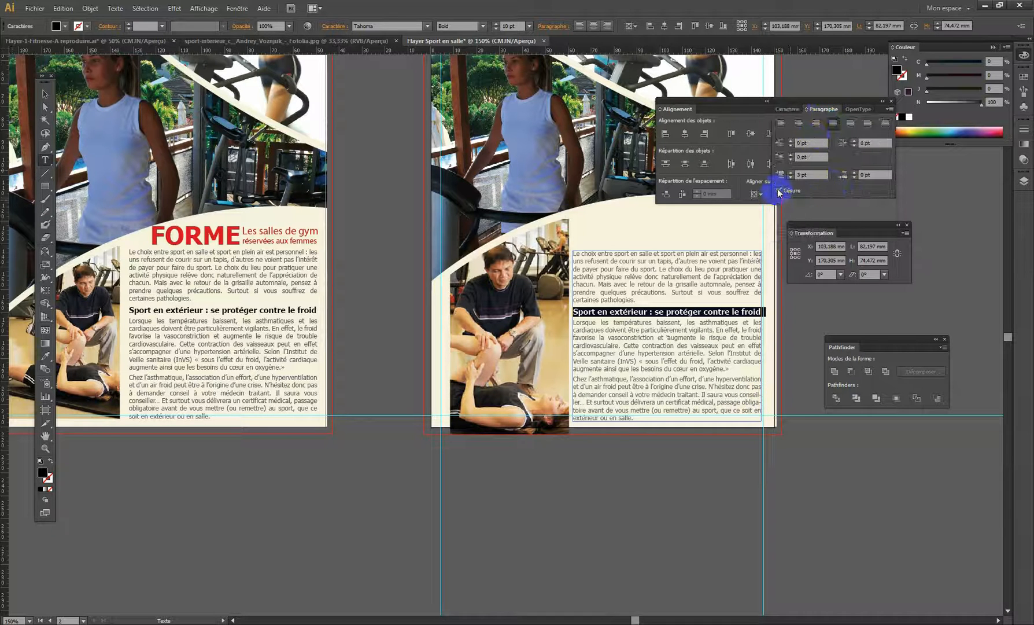
{"action": "left_click", "coordinate": [778, 191]}
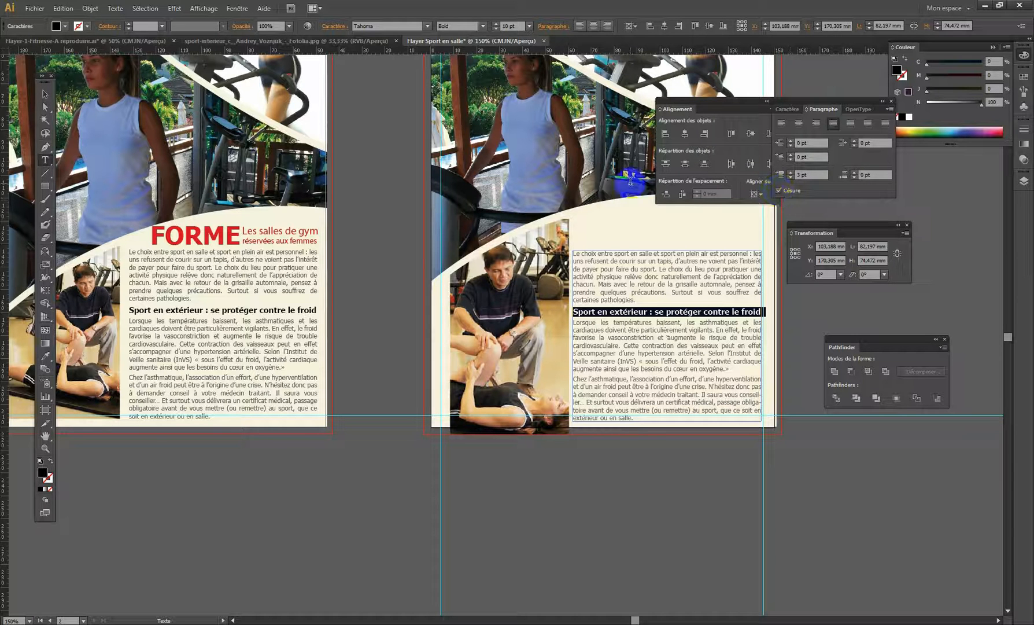
{"action": "left_click", "coordinate": [45, 94]}
{"action": "left_click", "coordinate": [579, 265]}
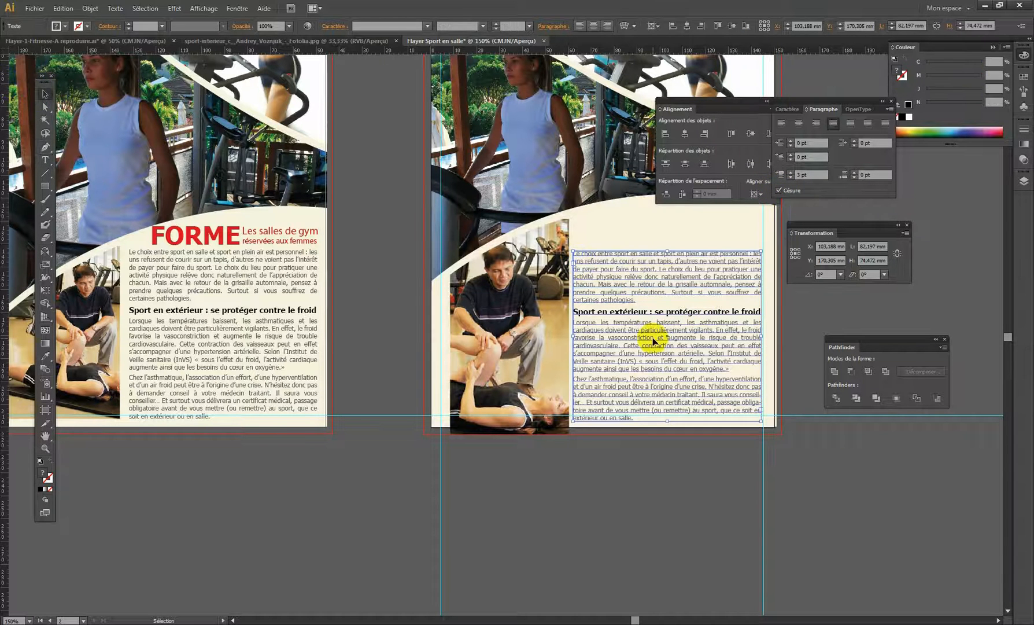
{"action": "double_click", "coordinate": [700, 315]}
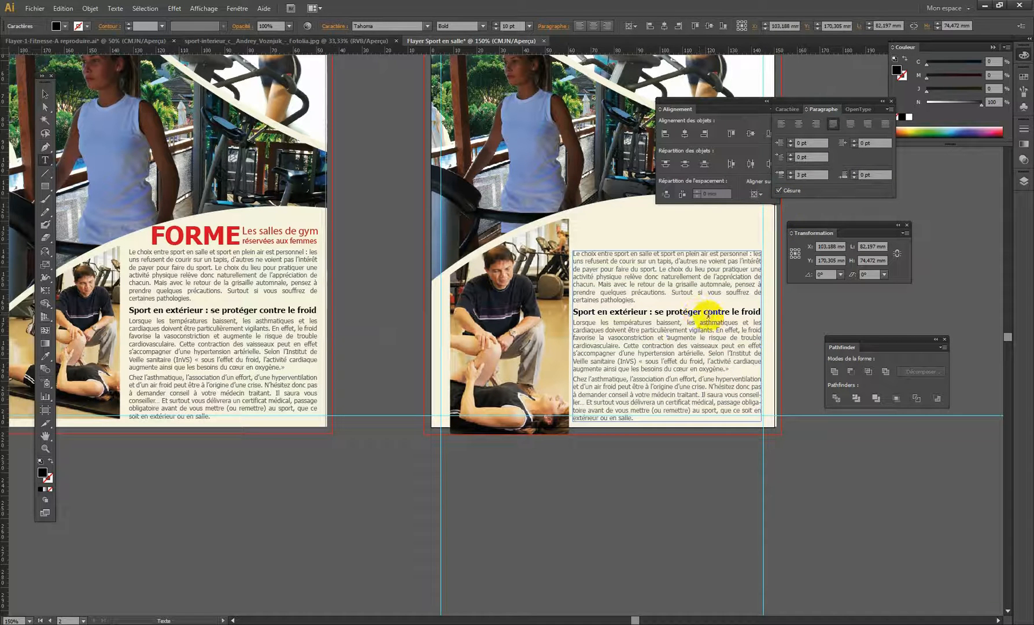
{"action": "triple_click", "coordinate": [708, 309]}
{"action": "left_click", "coordinate": [781, 191]}
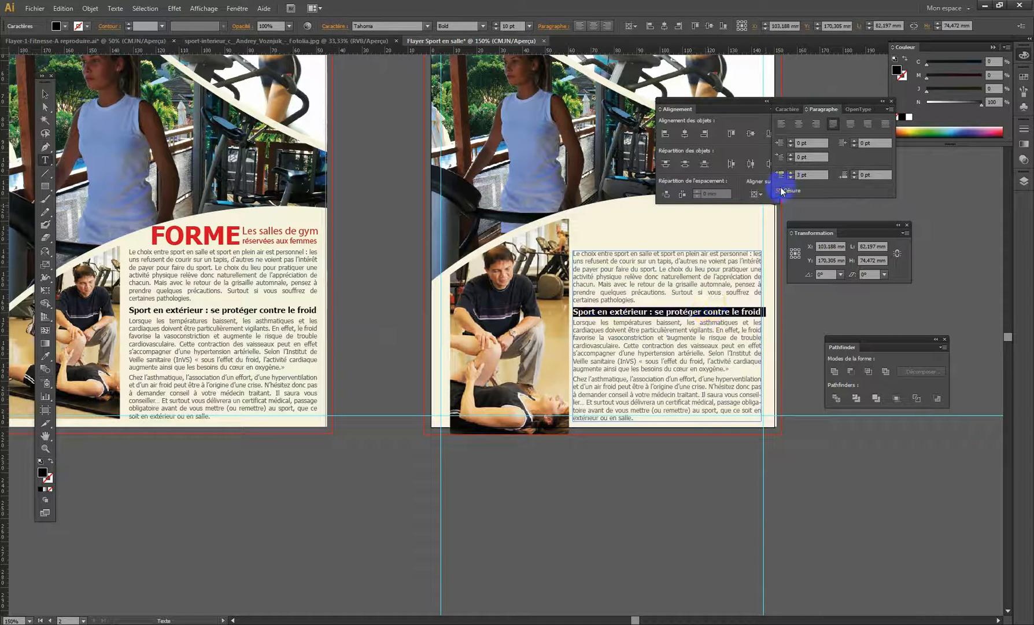
{"action": "left_click", "coordinate": [661, 361]}
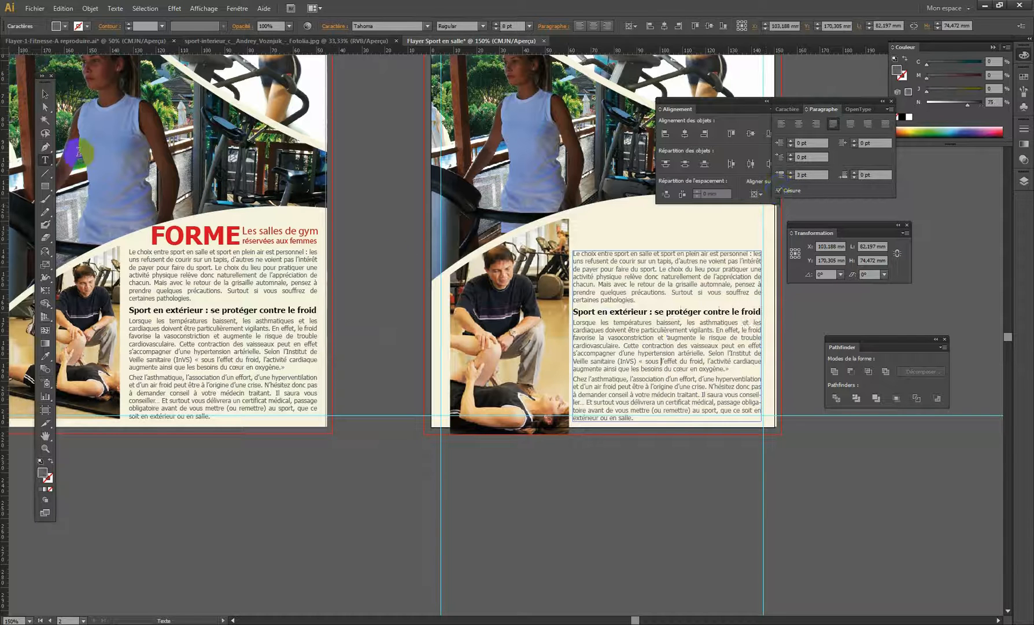
Step: Turn off hyphenation (Césure) for the whole body text frame
{"action": "left_click", "coordinate": [46, 93]}
{"action": "left_click", "coordinate": [693, 295]}
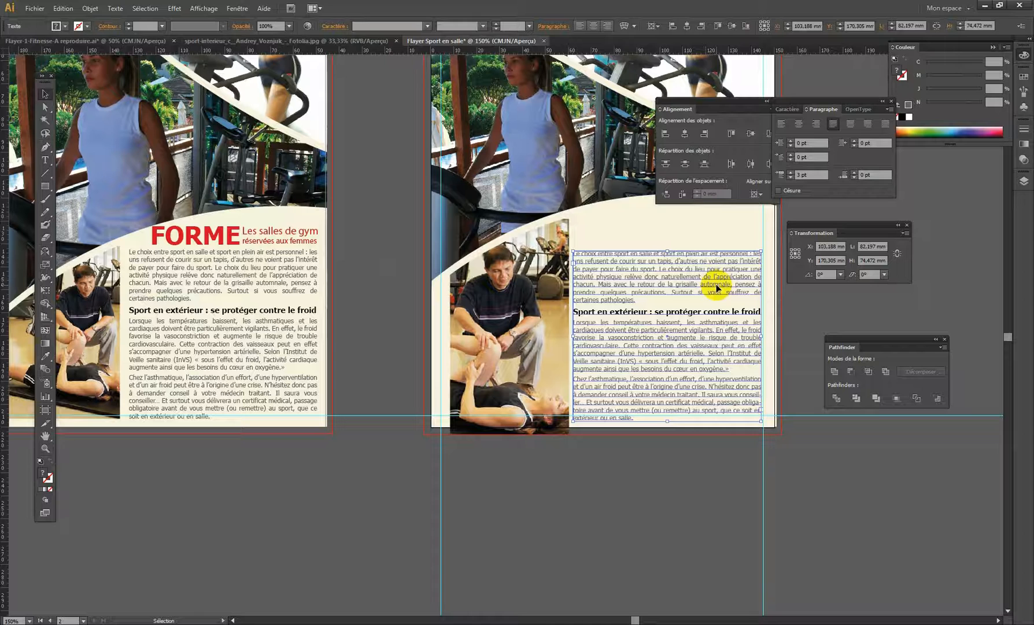
{"action": "left_click", "coordinate": [786, 193]}
{"action": "left_click", "coordinate": [780, 191]}
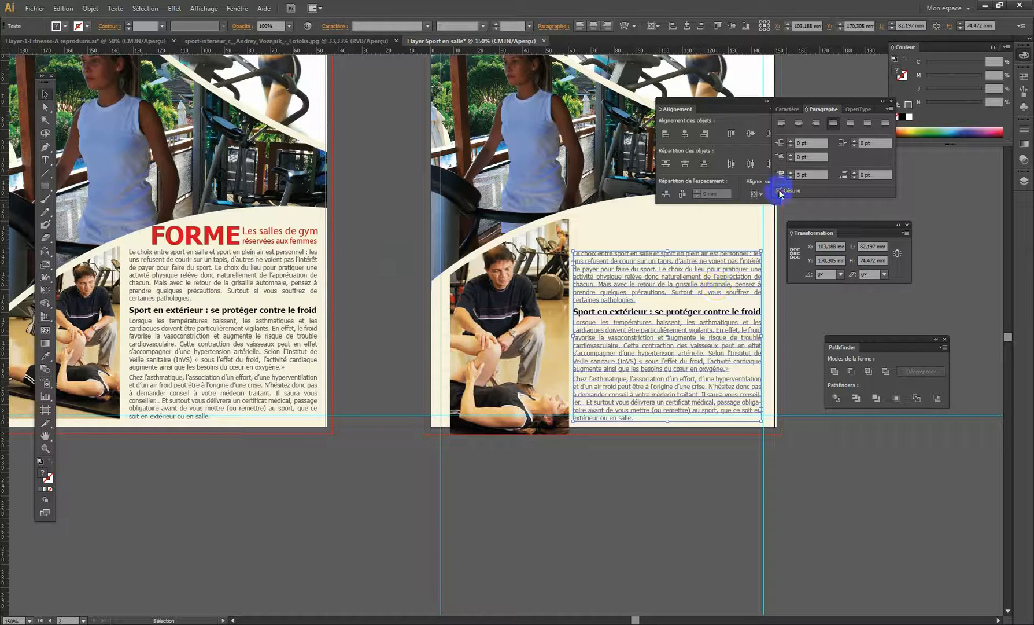
{"action": "left_click", "coordinate": [780, 191]}
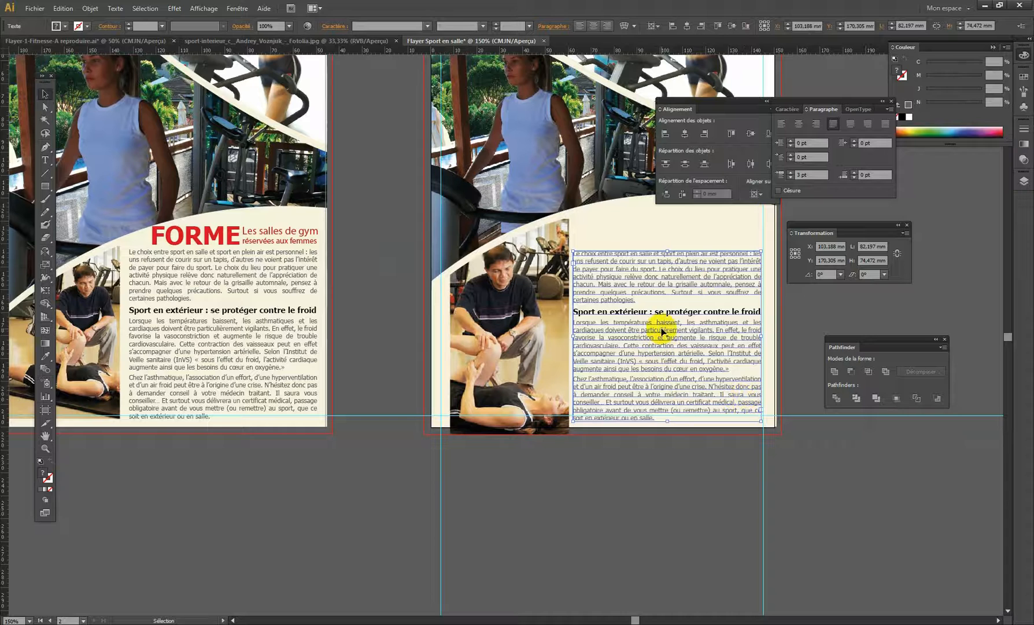
Step: Nudge the body text frame up about 1.8 mm so its last line clears the bottom margin guide, and deselect it
{"action": "key", "text": "Up"}
{"action": "key", "text": "Up"}
{"action": "key", "text": "Up"}
{"action": "key", "text": "Up"}
{"action": "key", "text": "Up"}
{"action": "key", "text": "Up"}
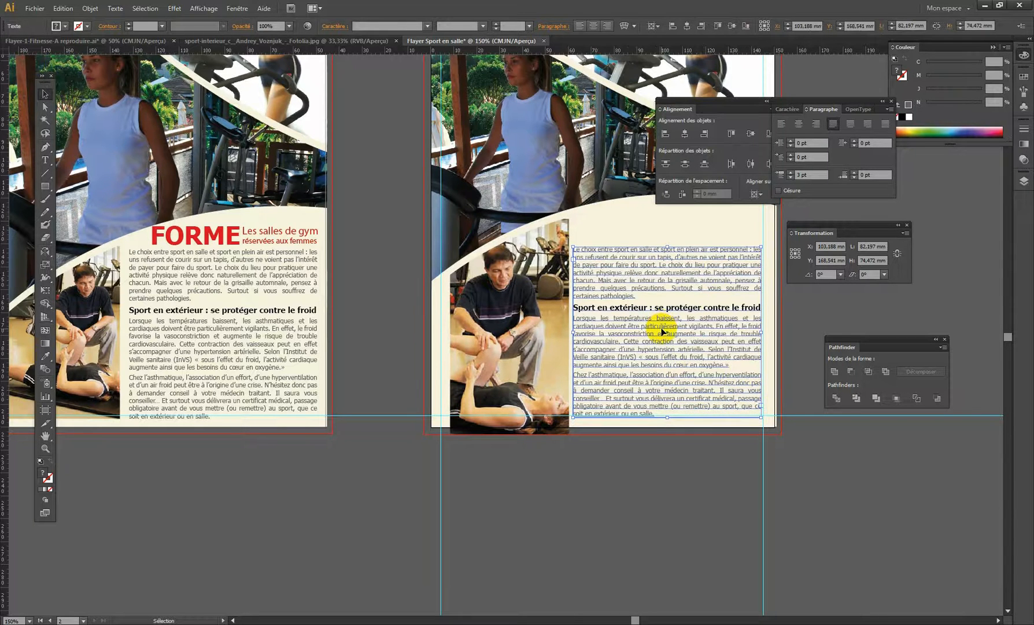
{"action": "left_click", "coordinate": [861, 485]}
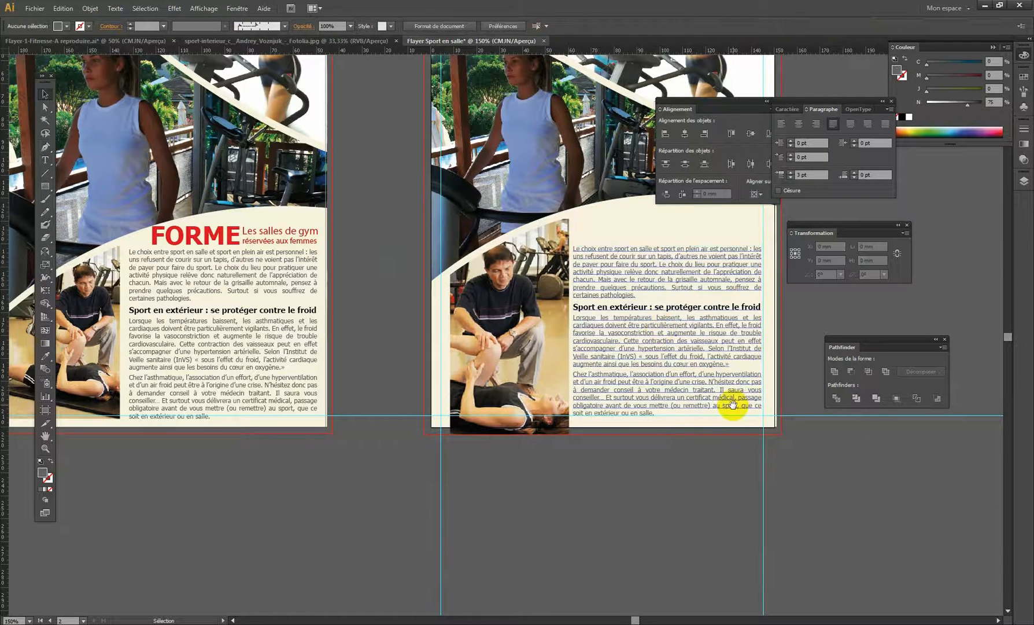
Step: Move the loose title line "Forme: Les salles de gym réservées aux femmes" nearer to the second flyer, level with its article area
{"action": "left_click_drag", "start_coordinate": [733, 404], "coordinate": [519, 382]}
{"action": "left_click", "coordinate": [520, 324], "text": "alt"}
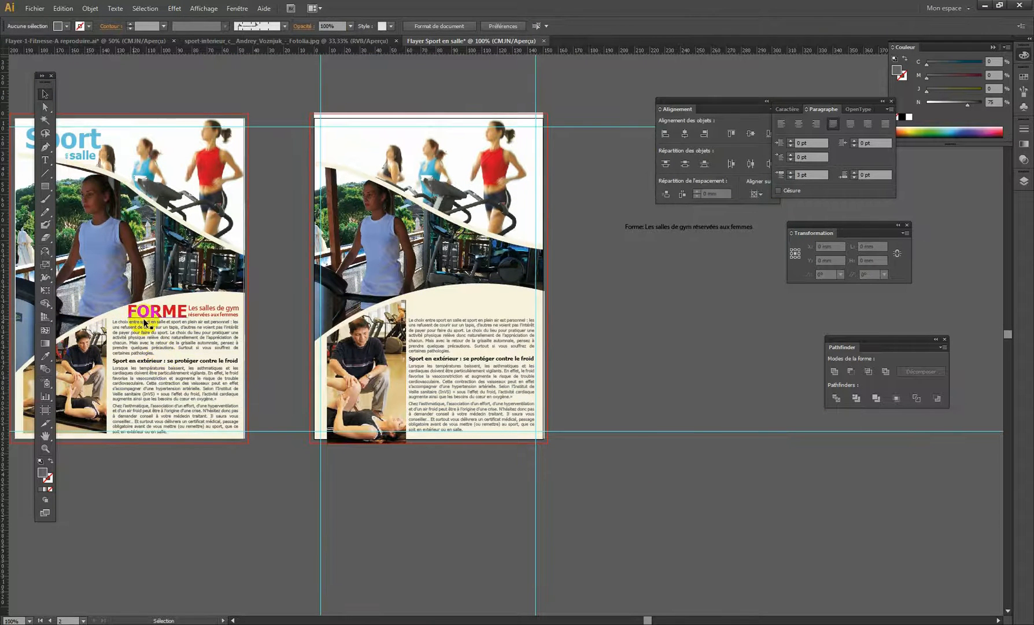
{"action": "left_click_drag", "start_coordinate": [230, 297], "coordinate": [262, 338]}
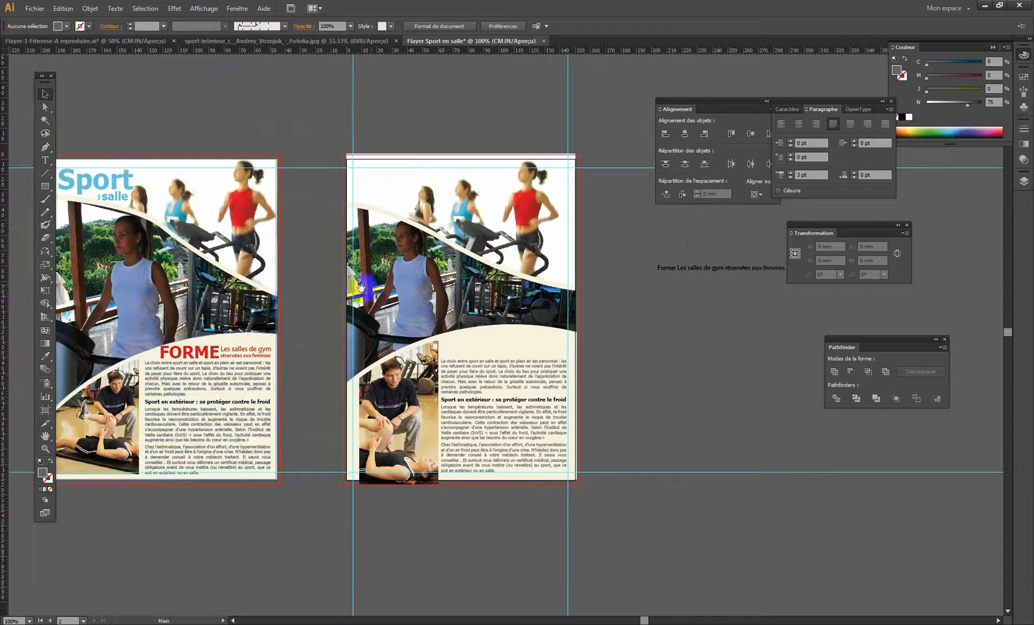
{"action": "left_click_drag", "start_coordinate": [705, 273], "coordinate": [640, 357]}
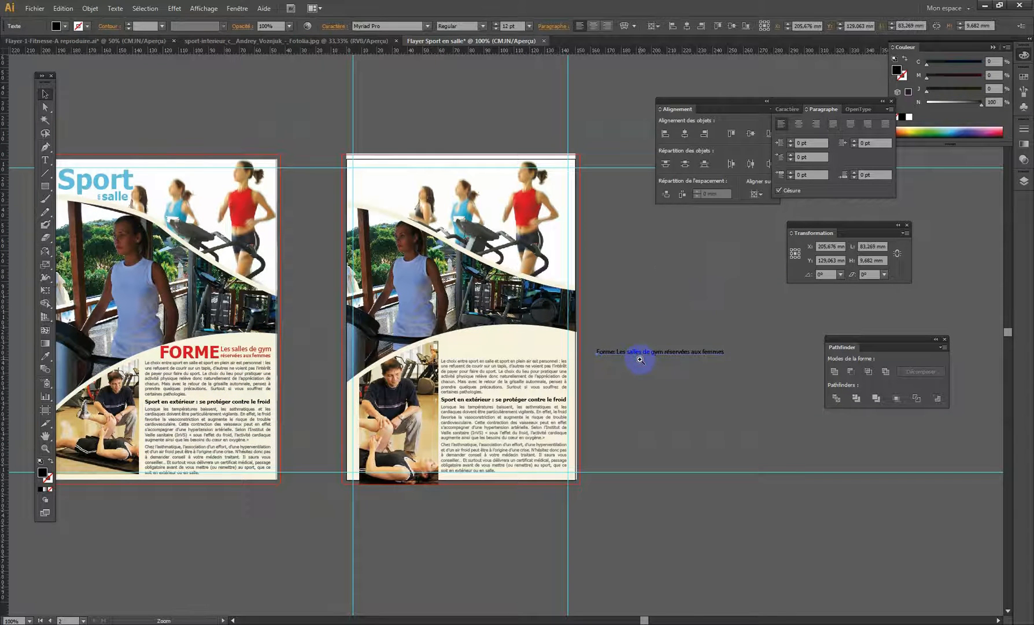
{"action": "key", "text": "ctrl+plus"}
{"action": "left_click_drag", "start_coordinate": [519, 288], "coordinate": [738, 342]}
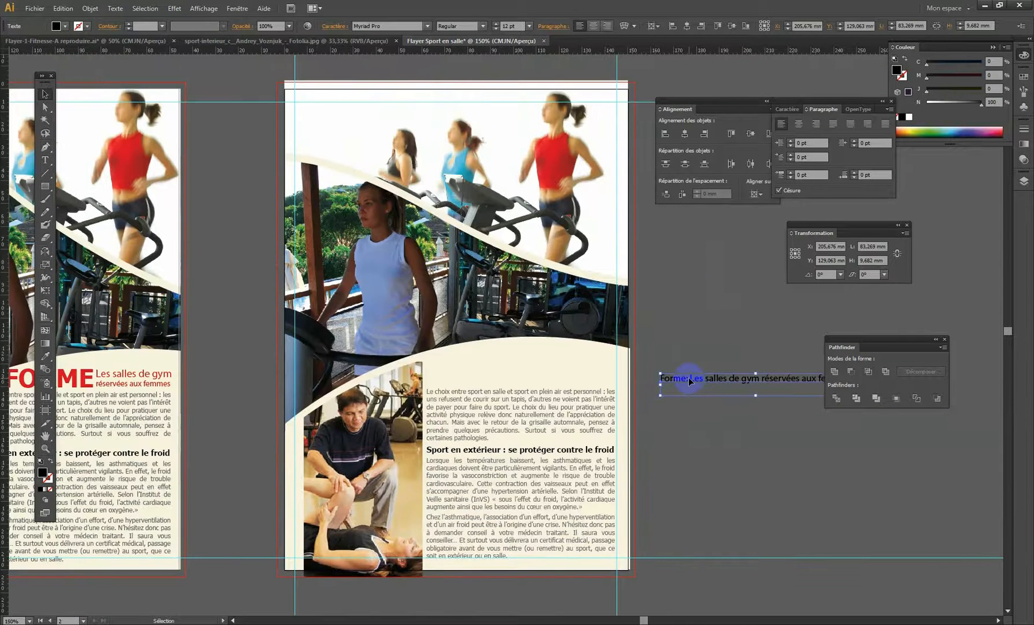
Step: Duplicate the title line above the original and cut the copy down to "Forme:"
{"action": "left_click_drag", "start_coordinate": [689, 379], "coordinate": [924, 297]}
{"action": "double_click", "coordinate": [685, 300]}
{"action": "key", "text": "BackSpace"}
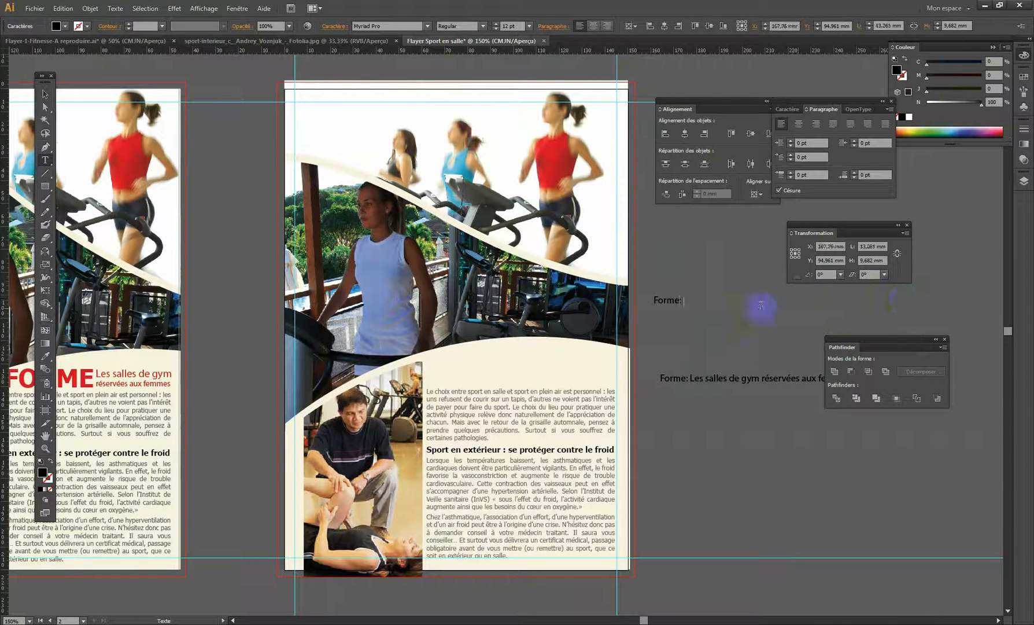
{"action": "key", "text": "Escape"}
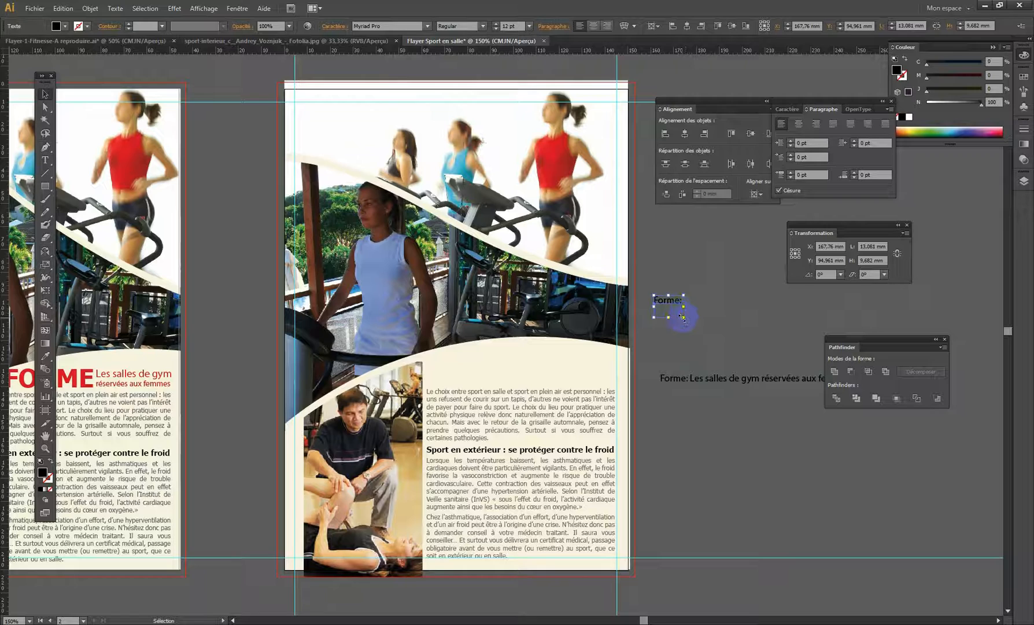
Step: Enlarge the "Forme:" text to about 46.75 pt and place it directly above the second flyer's body text
{"action": "left_click_drag", "start_coordinate": [683, 316], "coordinate": [780, 365]}
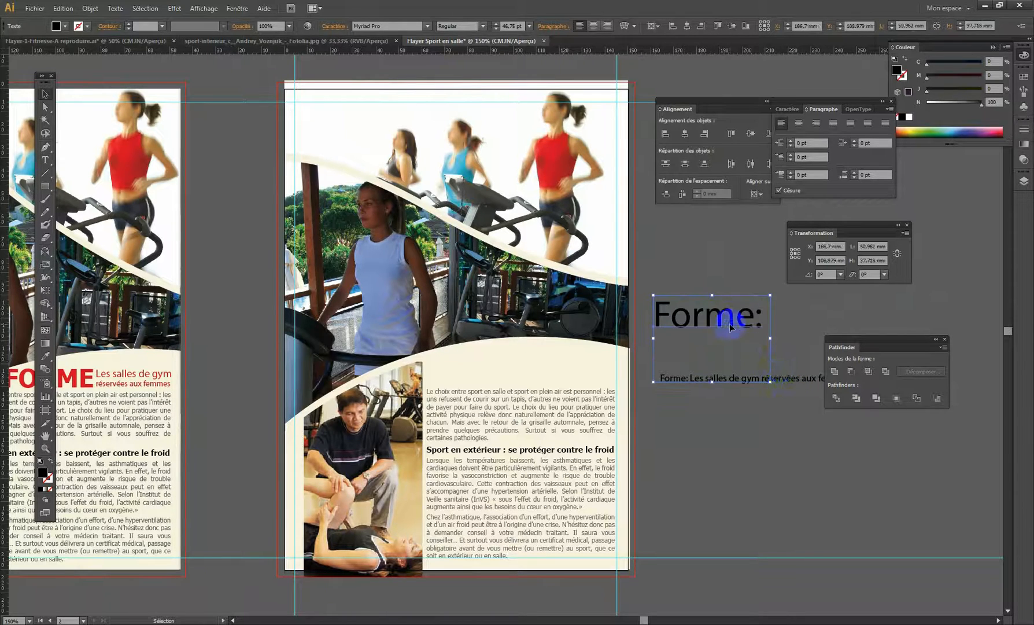
{"action": "left_click_drag", "start_coordinate": [653, 321], "coordinate": [524, 367]}
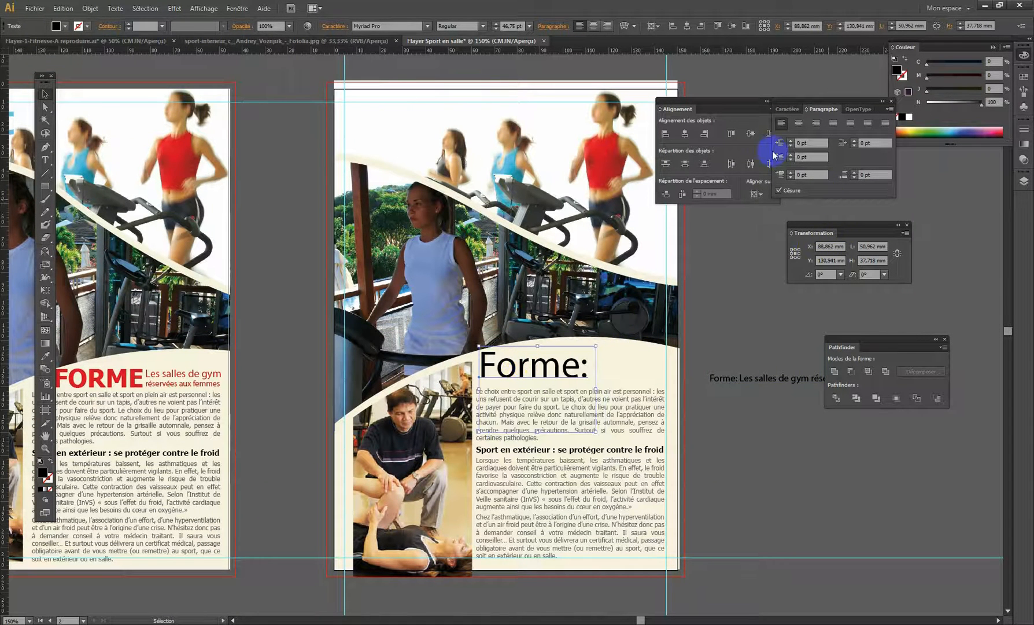
{"action": "left_click", "coordinate": [788, 109]}
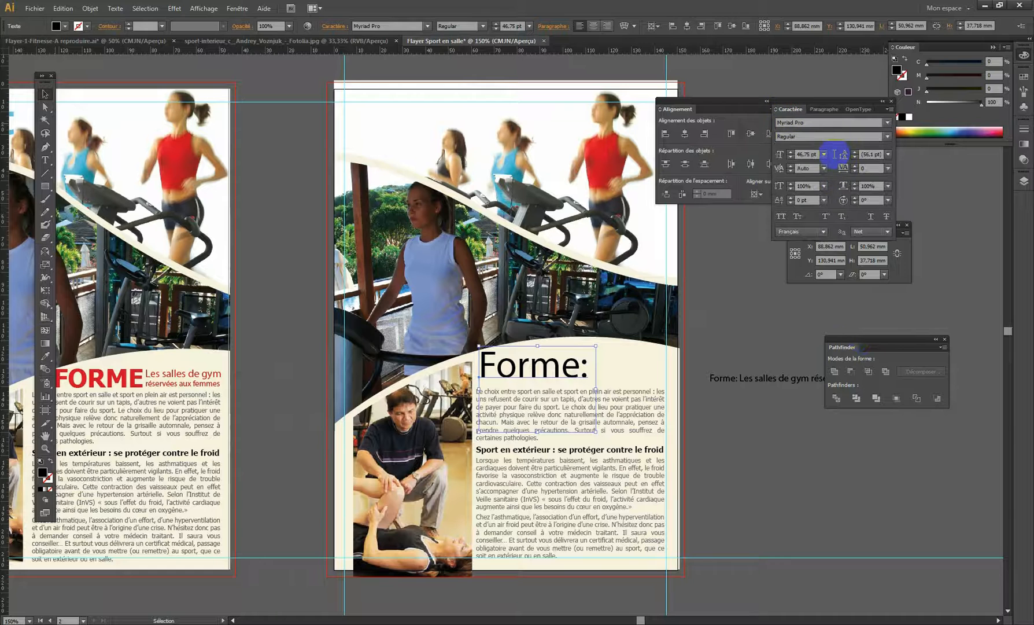
{"action": "left_click", "coordinate": [886, 137]}
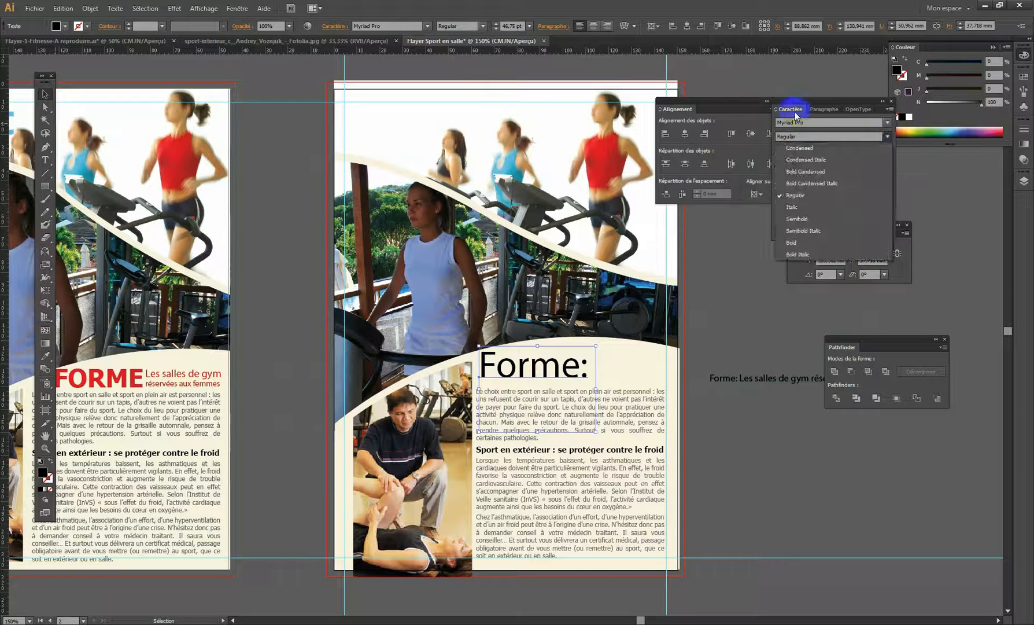
{"action": "left_click", "coordinate": [763, 431]}
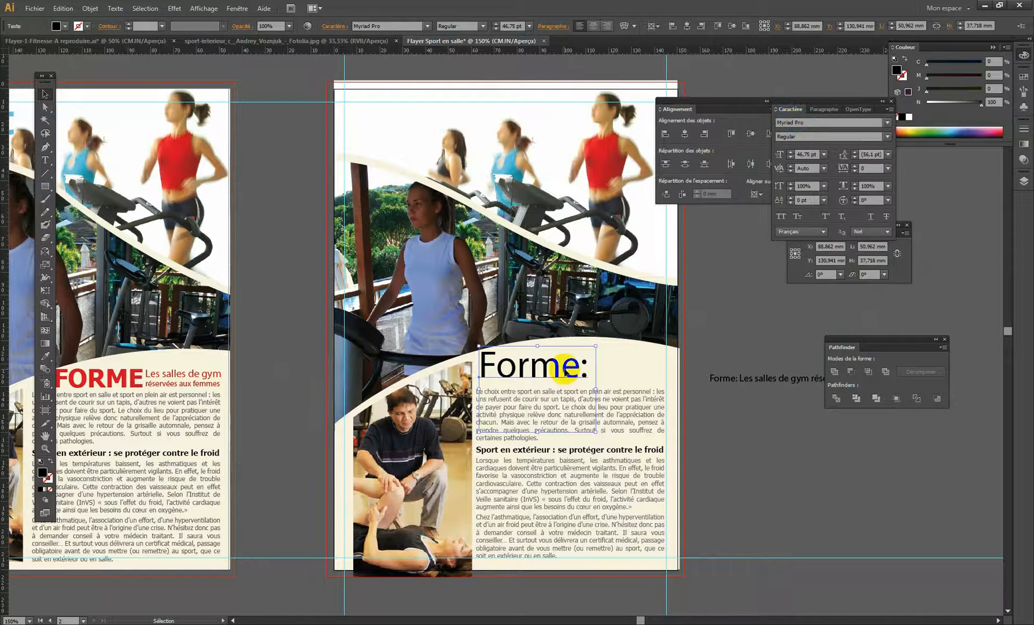
Step: Apply the Tahoma Bold 10 pt formatting of the "Sport en extérieur" subheading to both "Forme:" and the loose title line
{"action": "left_click", "coordinate": [625, 393]}
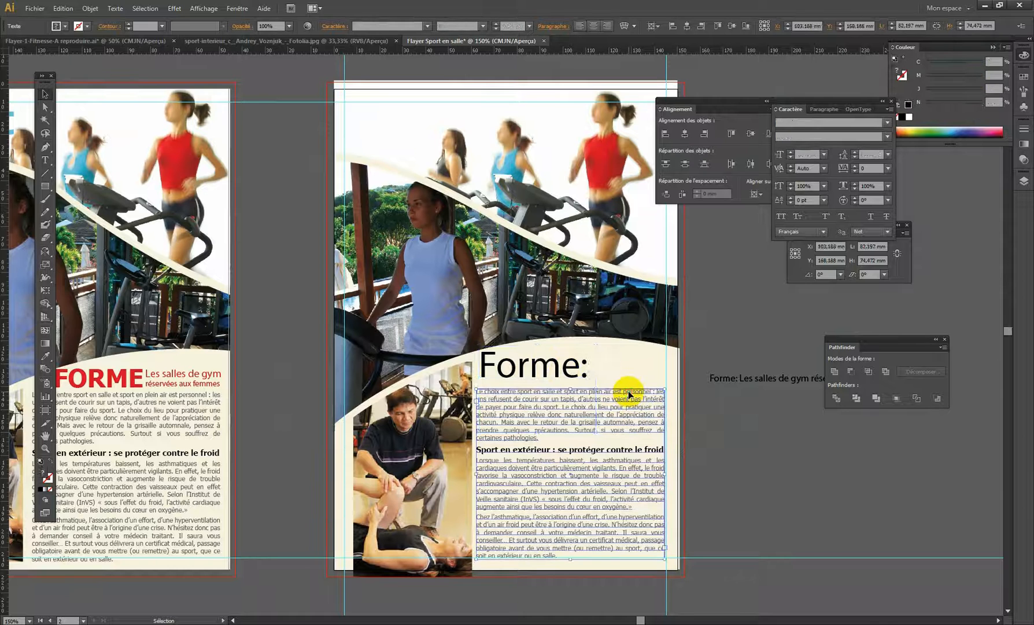
{"action": "left_click", "coordinate": [570, 367]}
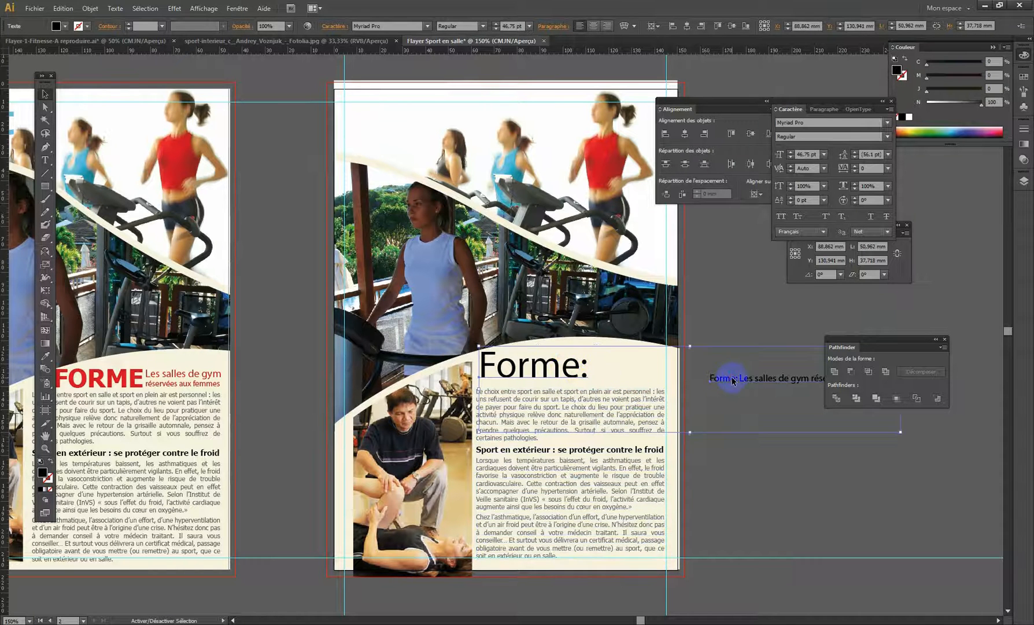
{"action": "left_click_drag", "start_coordinate": [691, 383], "coordinate": [491, 342]}
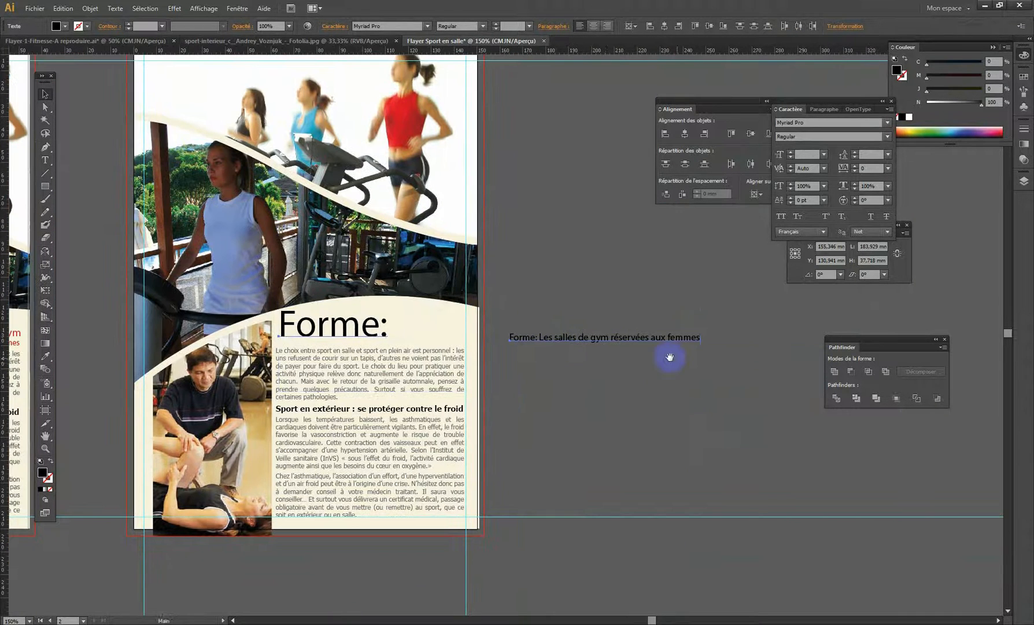
{"action": "left_click", "coordinate": [45, 356]}
{"action": "left_click", "coordinate": [424, 407]}
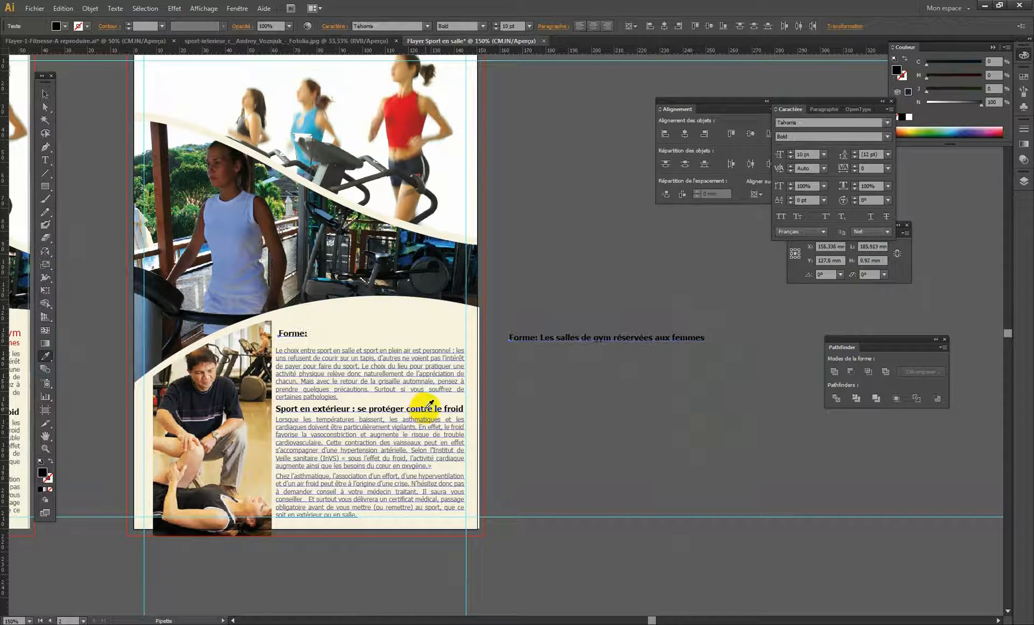
{"action": "left_click", "coordinate": [45, 93]}
{"action": "left_click", "coordinate": [721, 451]}
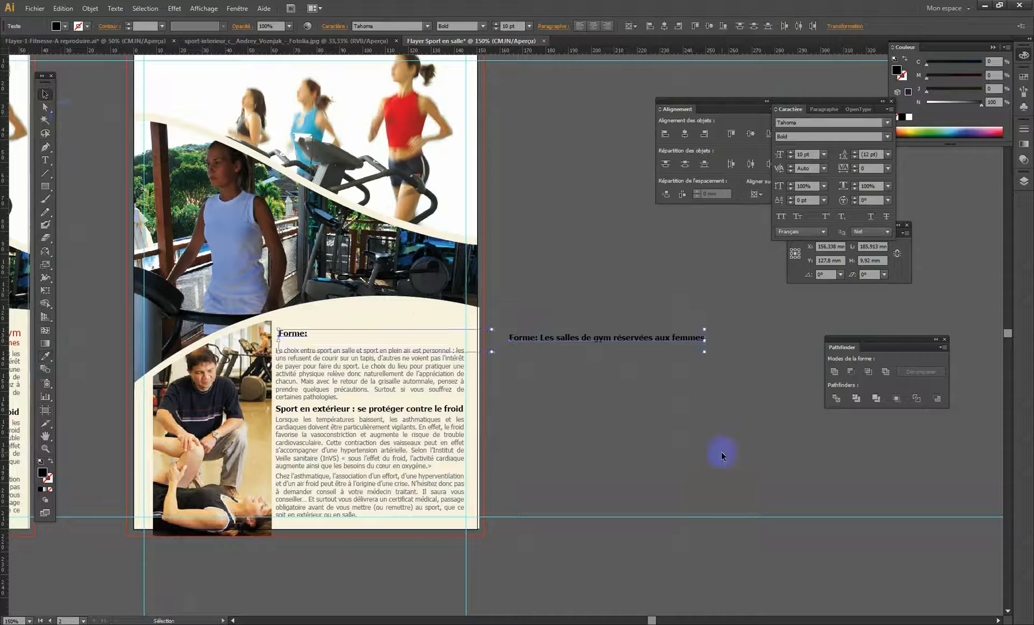
Step: Enlarge "Forme:" proportionally to about 44.22 pt and set it directly above the second flyer's body text, aligned with its left edge
{"action": "left_click_drag", "start_coordinate": [518, 378], "coordinate": [616, 386]}
{"action": "left_click", "coordinate": [388, 342]}
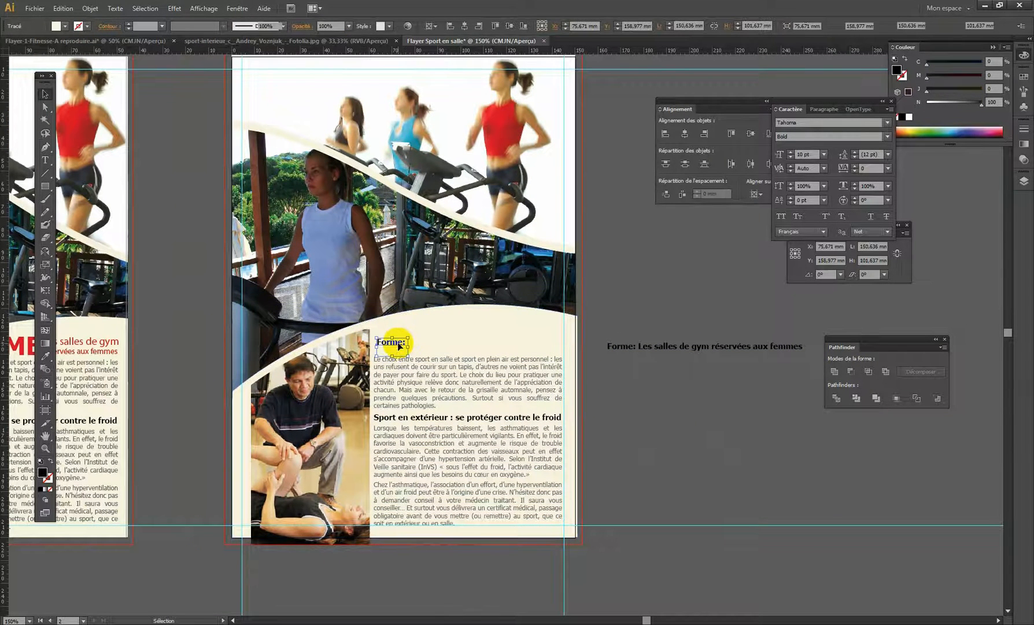
{"action": "left_click_drag", "start_coordinate": [407, 339], "coordinate": [510, 277]}
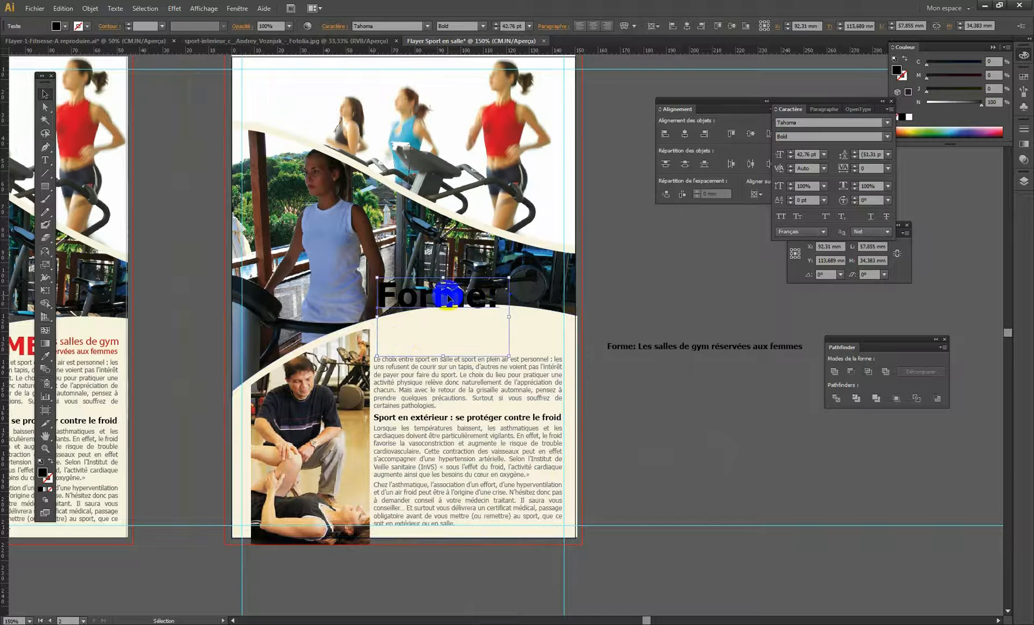
{"action": "left_click_drag", "start_coordinate": [439, 296], "coordinate": [436, 342]}
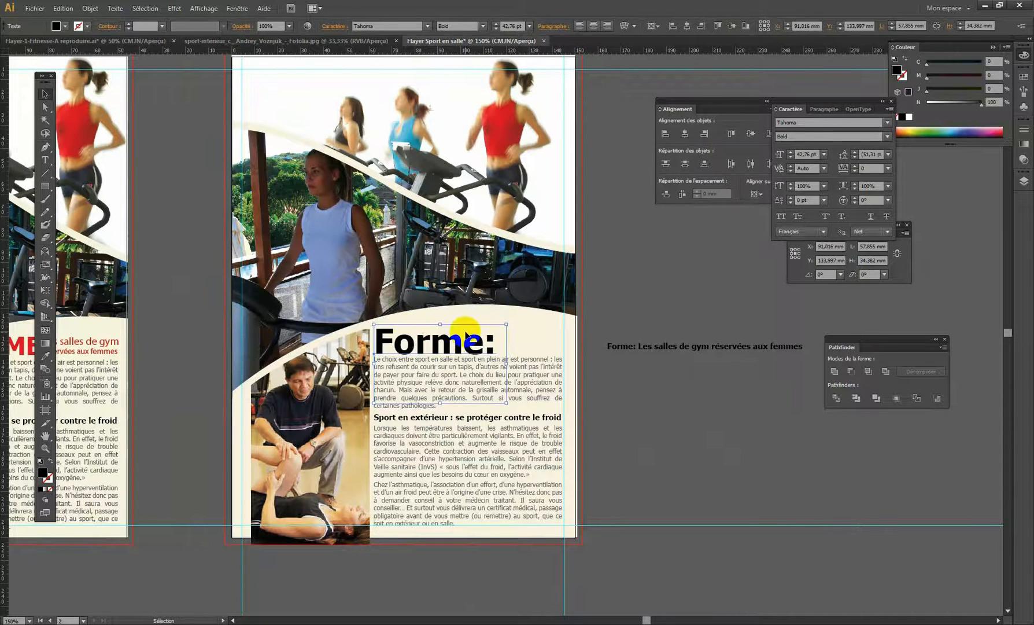
{"action": "left_click_drag", "start_coordinate": [505, 324], "coordinate": [508, 321]}
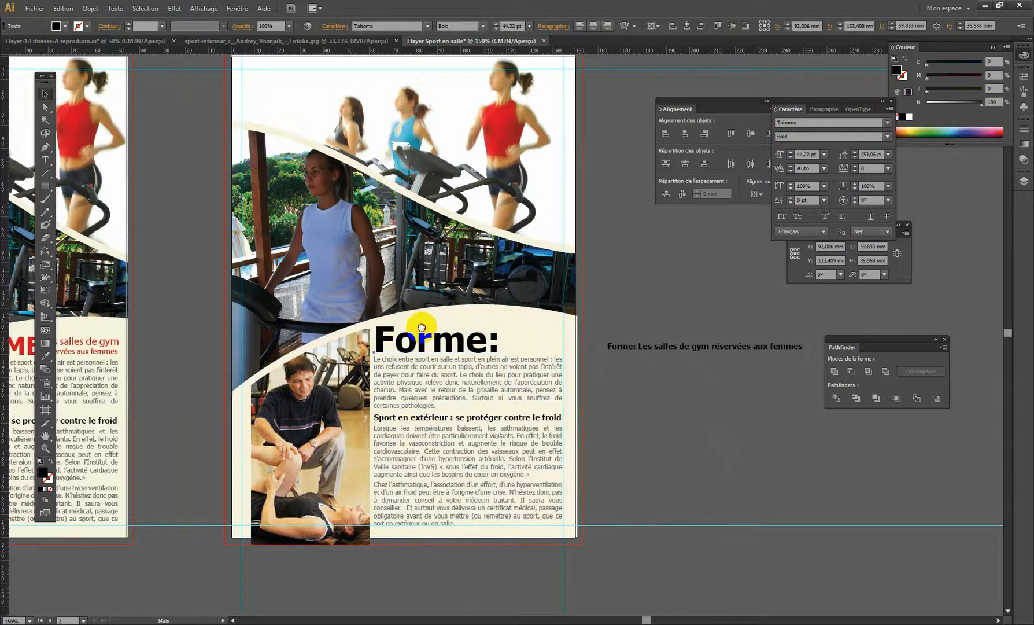
Step: Convert the "Forme:" title to uppercase
{"action": "left_click_drag", "start_coordinate": [418, 326], "coordinate": [577, 308]}
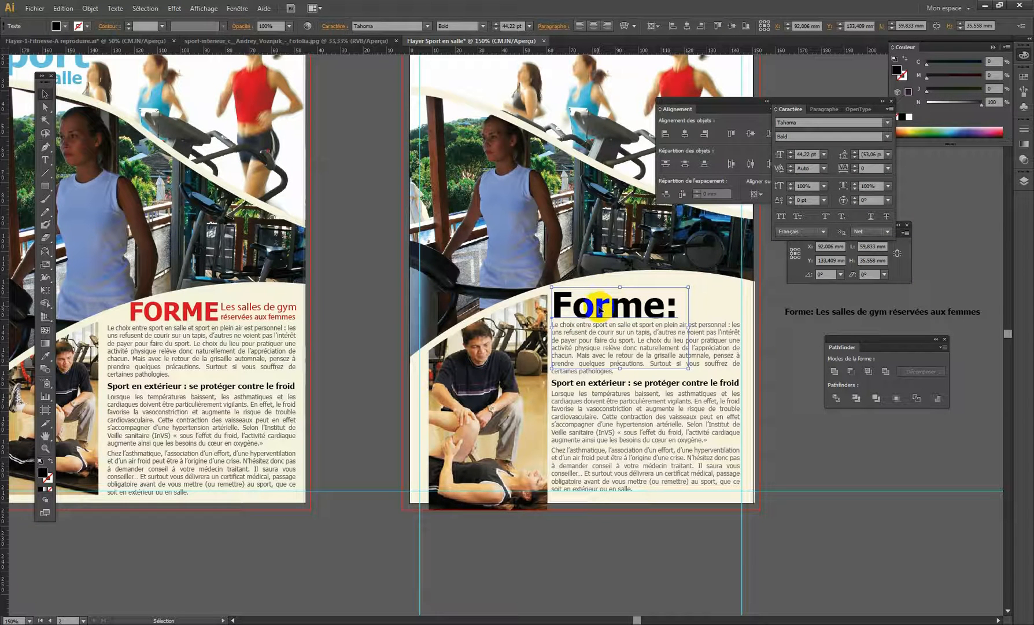
{"action": "left_click", "coordinate": [115, 8]}
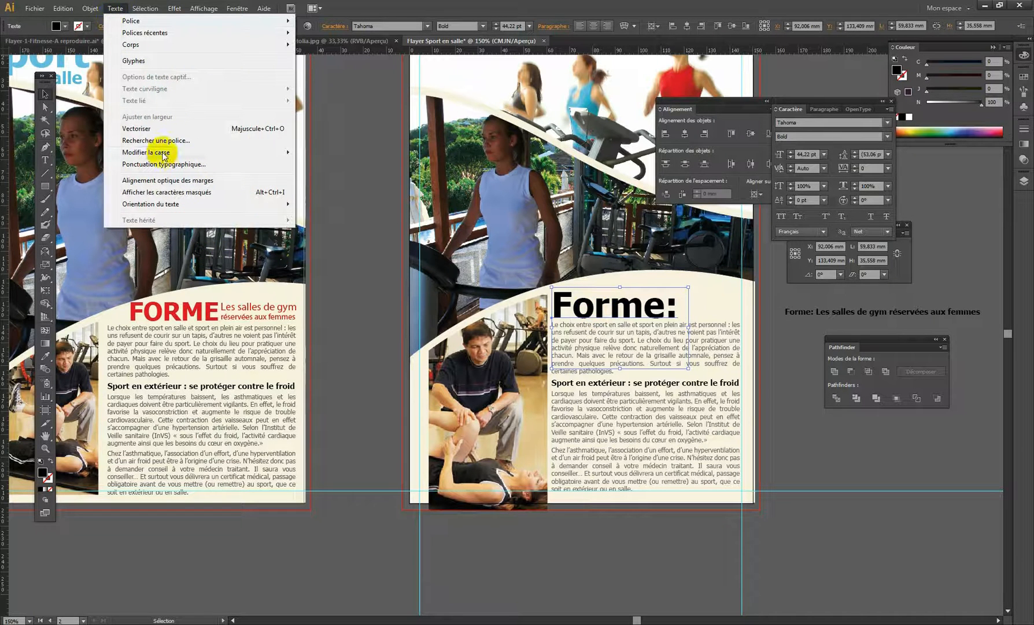
{"action": "mouse_move", "coordinate": [161, 152]}
{"action": "left_click", "coordinate": [336, 153]}
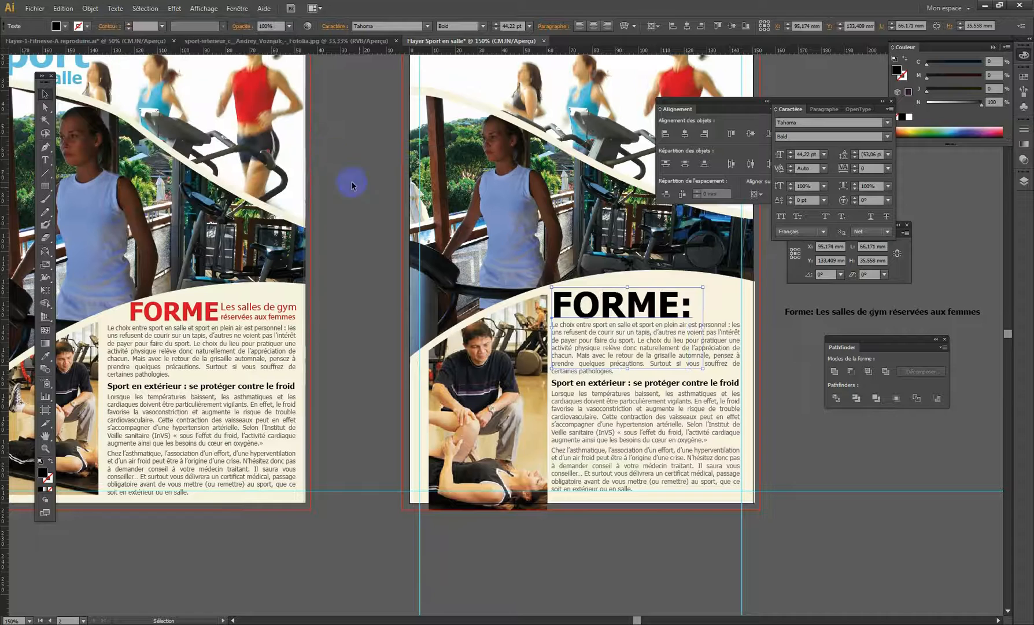
Step: Shrink the "FORME:" title to about 35.89 pt and nudge it down slightly toward the body text
{"action": "left_click_drag", "start_coordinate": [660, 273], "coordinate": [534, 274]}
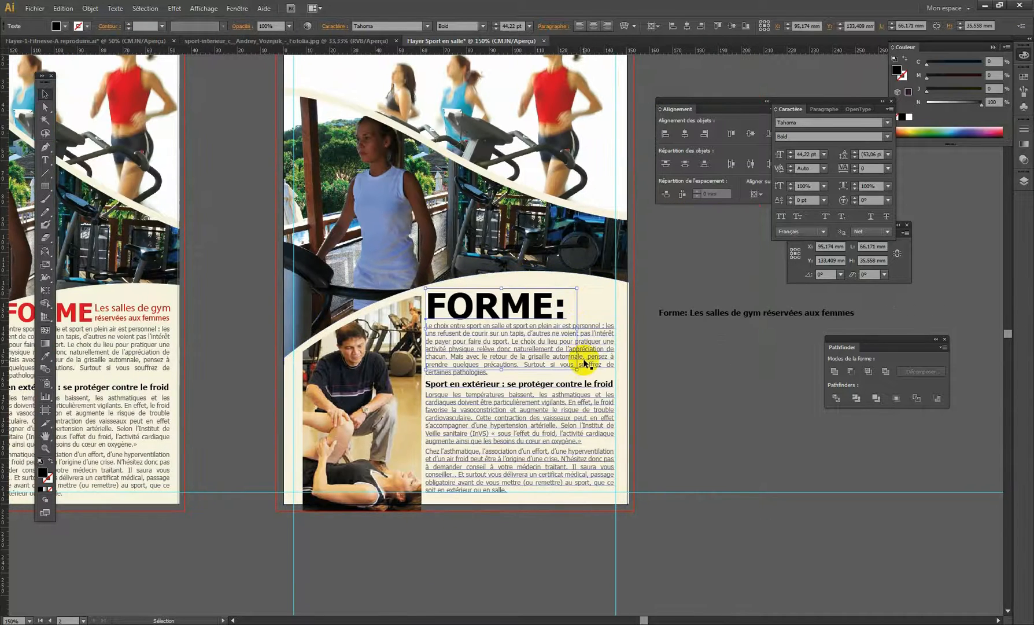
{"action": "left_click_drag", "start_coordinate": [577, 368], "coordinate": [546, 353]}
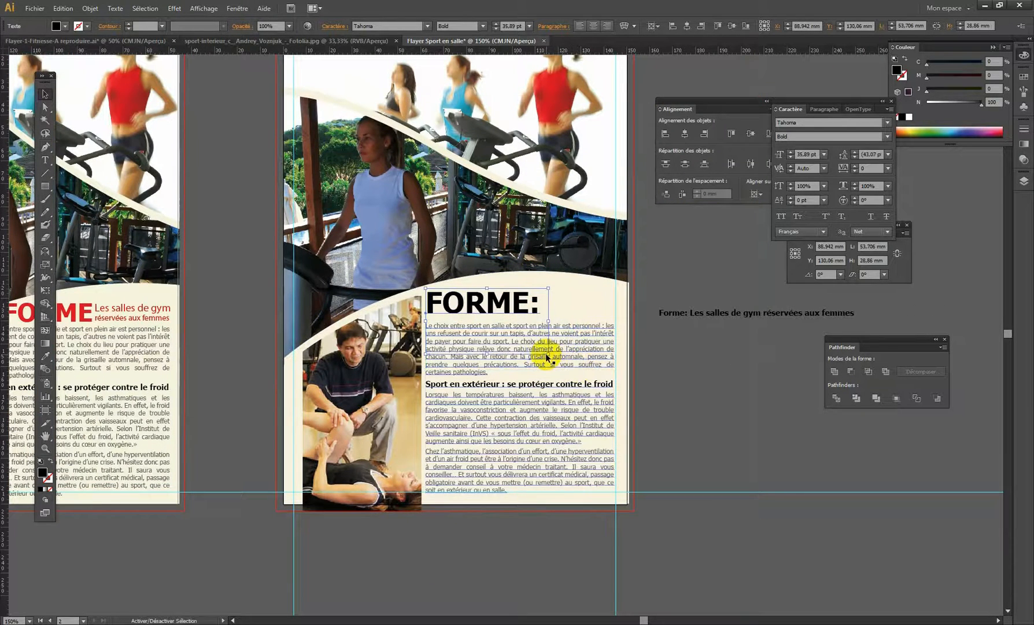
{"action": "left_click_drag", "start_coordinate": [476, 306], "coordinate": [476, 307]}
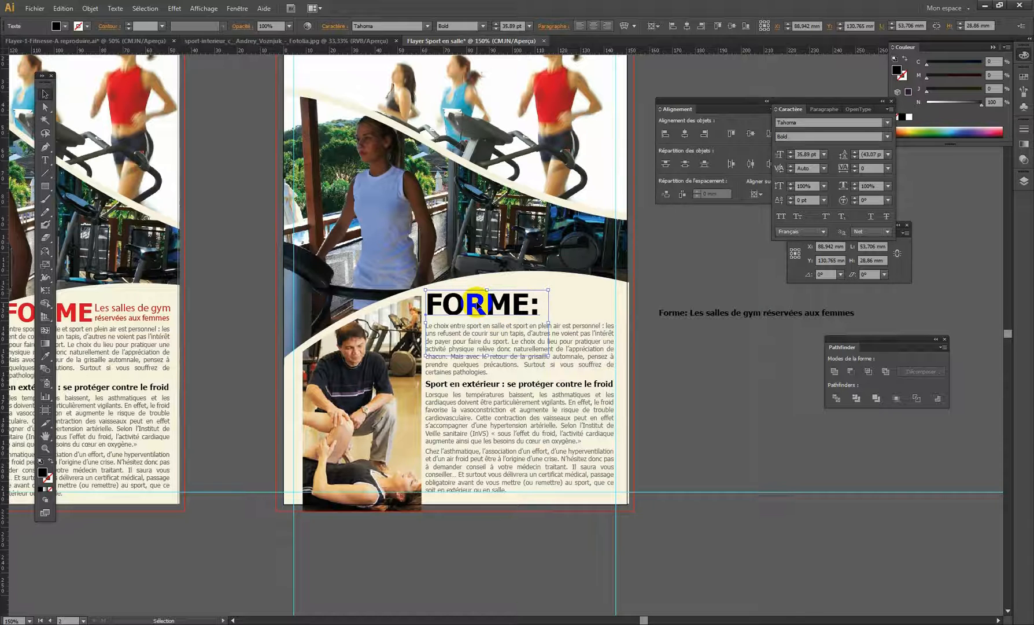
Step: Remove "Forme:" from the loose title line and break the remaining text into two lines after "gym"
{"action": "double_click", "coordinate": [701, 313]}
{"action": "left_click_drag", "start_coordinate": [659, 313], "coordinate": [706, 313]}
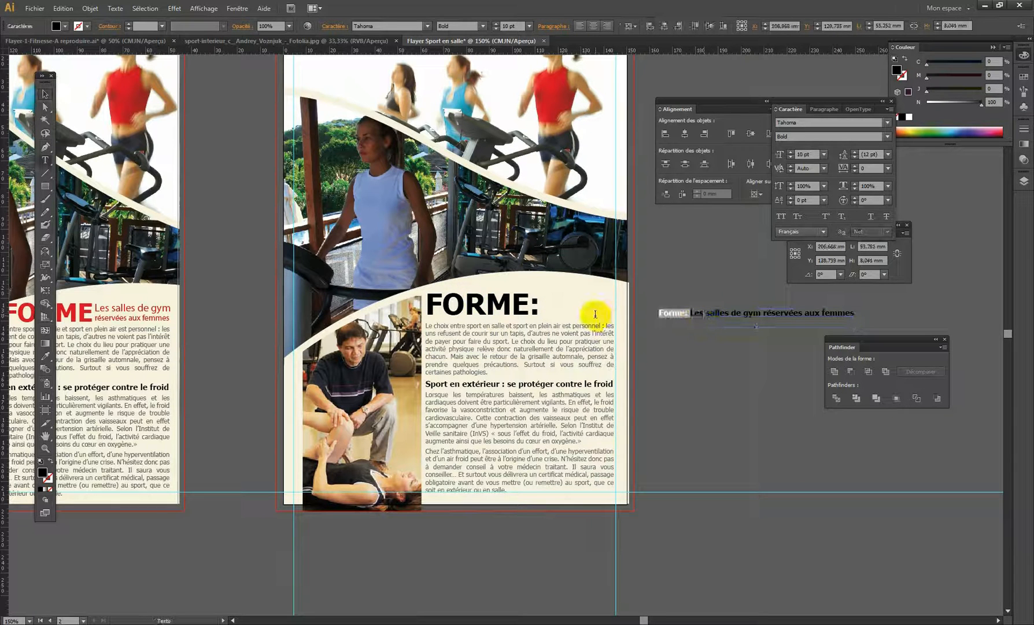
{"action": "key", "text": "BackSpace"}
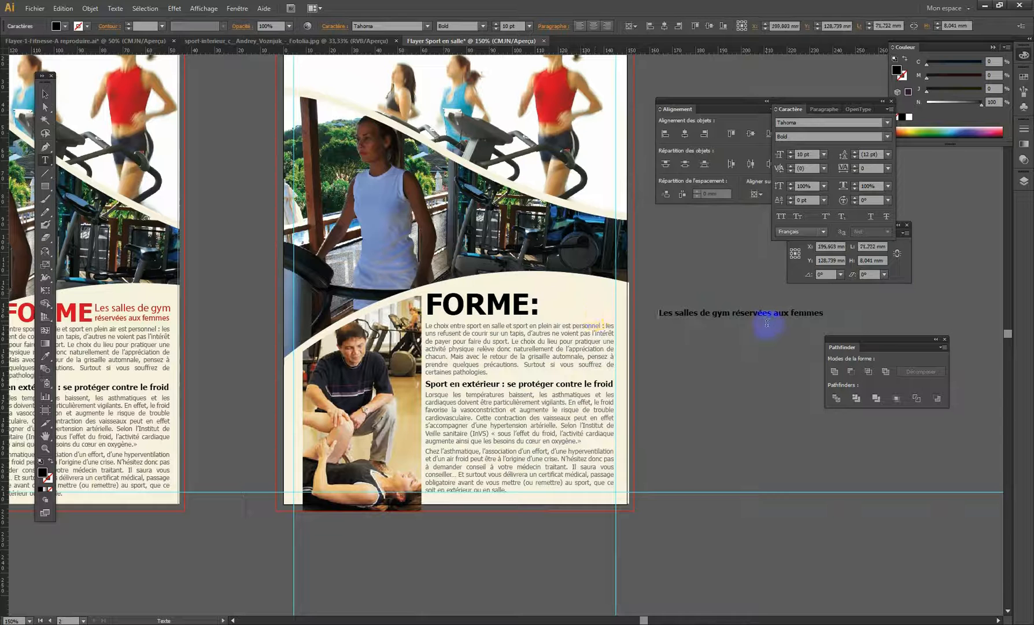
{"action": "left_click", "coordinate": [733, 313]}
{"action": "key", "text": "Return"}
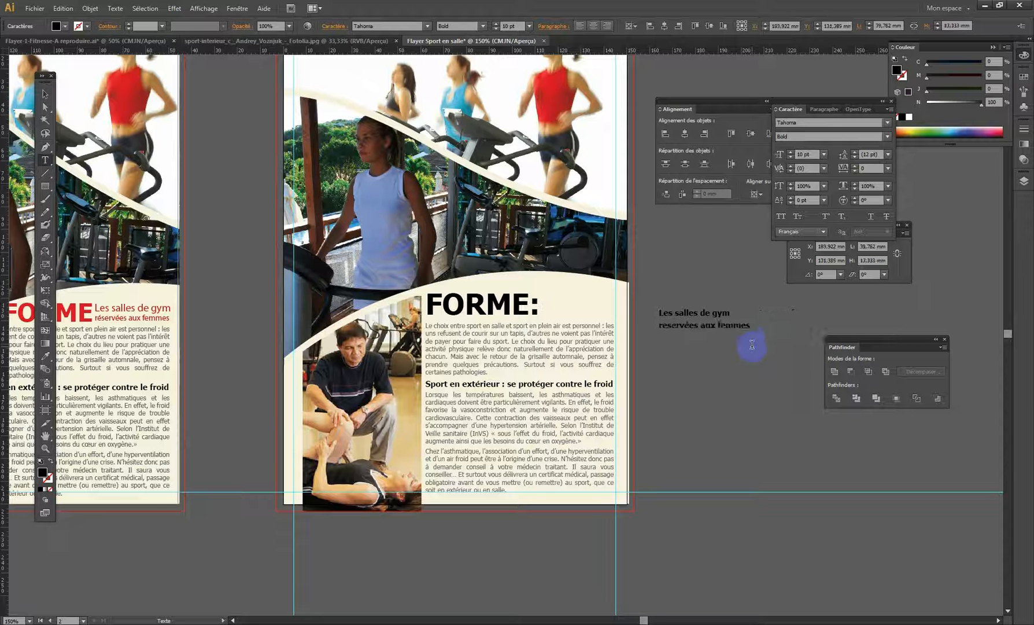
{"action": "key", "text": "Escape"}
Step: Place the two-line subtitle just right of "FORME:", reducing "FORME:" to about 32.43 pt so both fit above the body text
{"action": "left_click_drag", "start_coordinate": [698, 317], "coordinate": [690, 293]}
{"action": "left_click", "coordinate": [628, 296]}
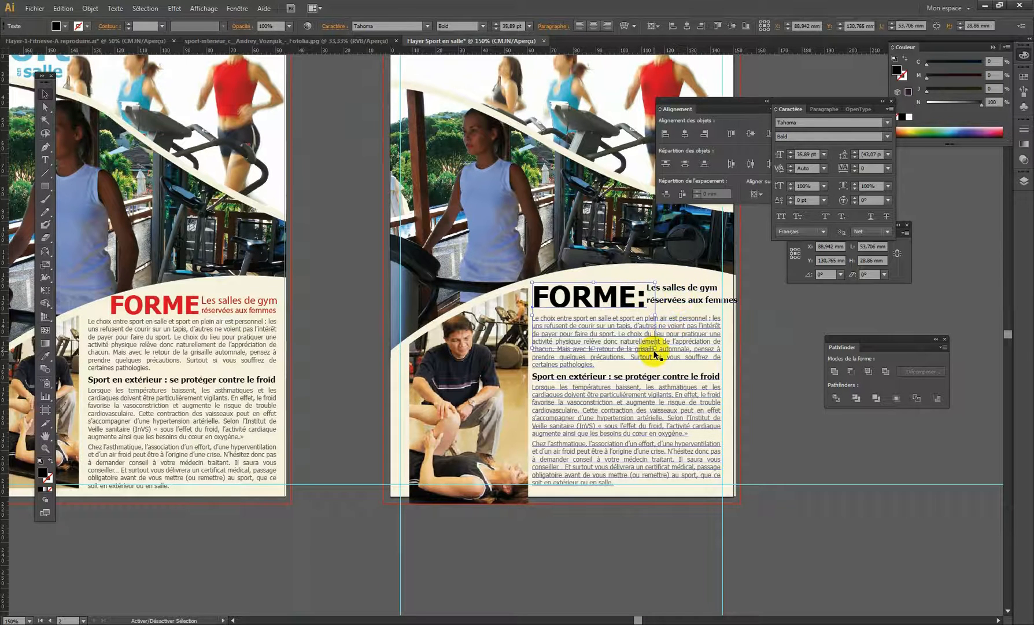
{"action": "left_click_drag", "start_coordinate": [652, 348], "coordinate": [644, 341]}
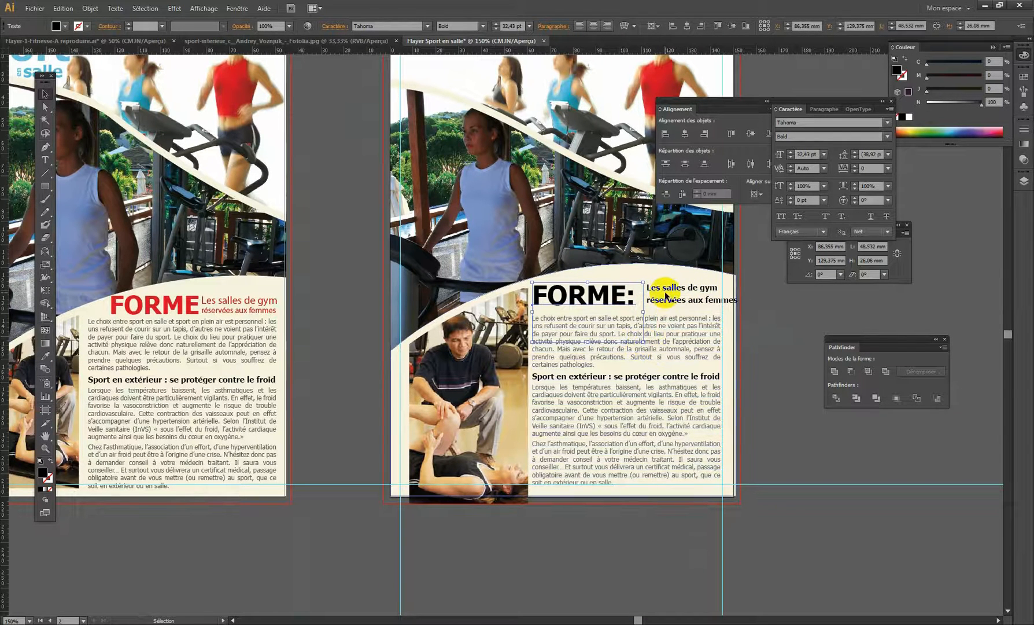
{"action": "left_click_drag", "start_coordinate": [664, 290], "coordinate": [657, 287]}
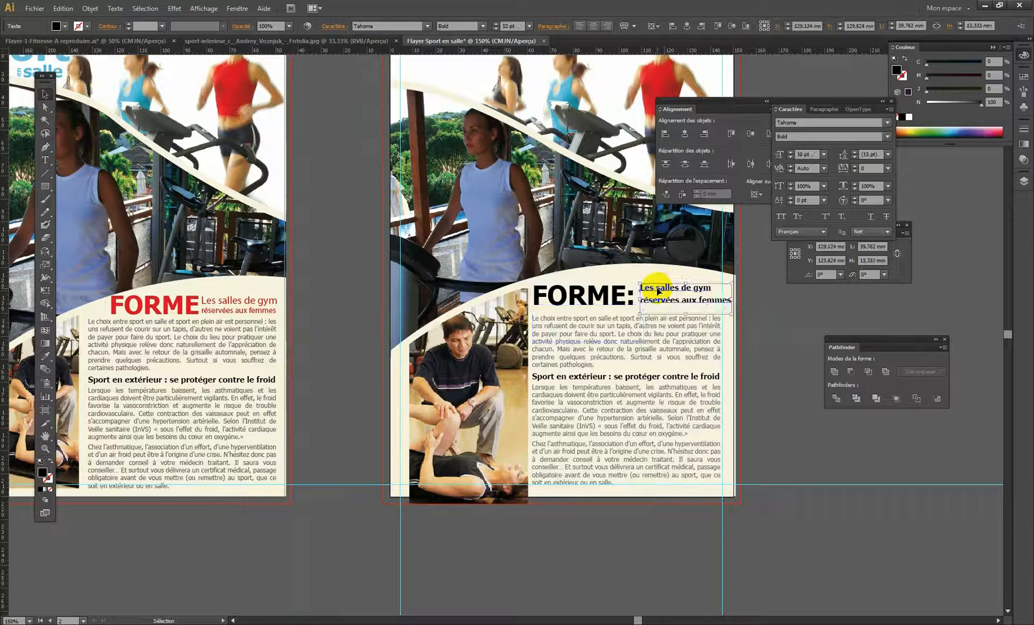
Step: Fill both "FORME:" and its two-line subtitle with the red swatch, and deselect them
{"action": "left_click", "coordinate": [616, 296], "text": "shift"}
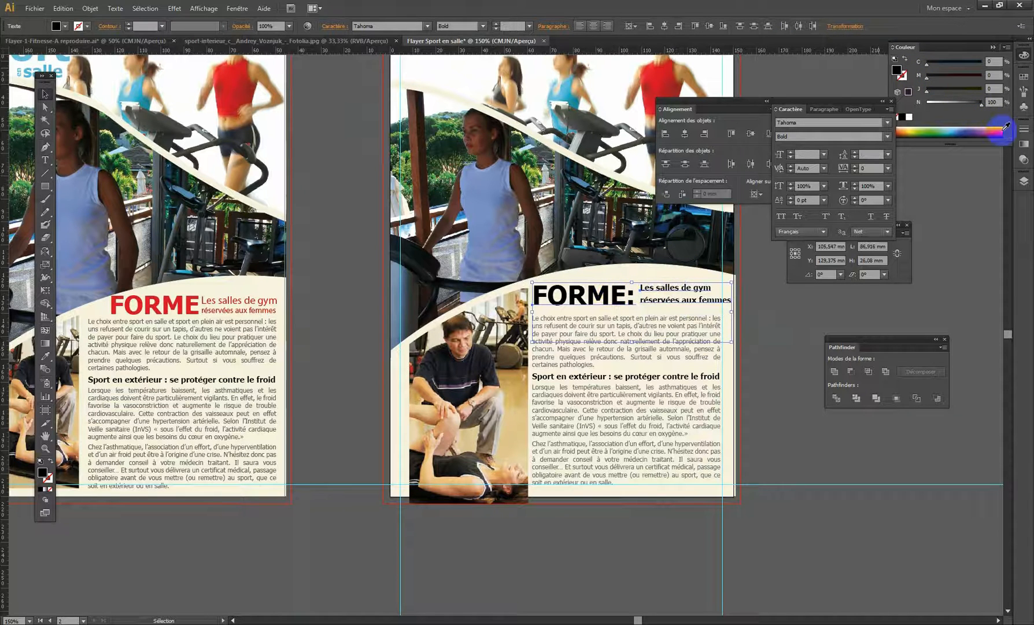
{"action": "left_click", "coordinate": [1023, 76]}
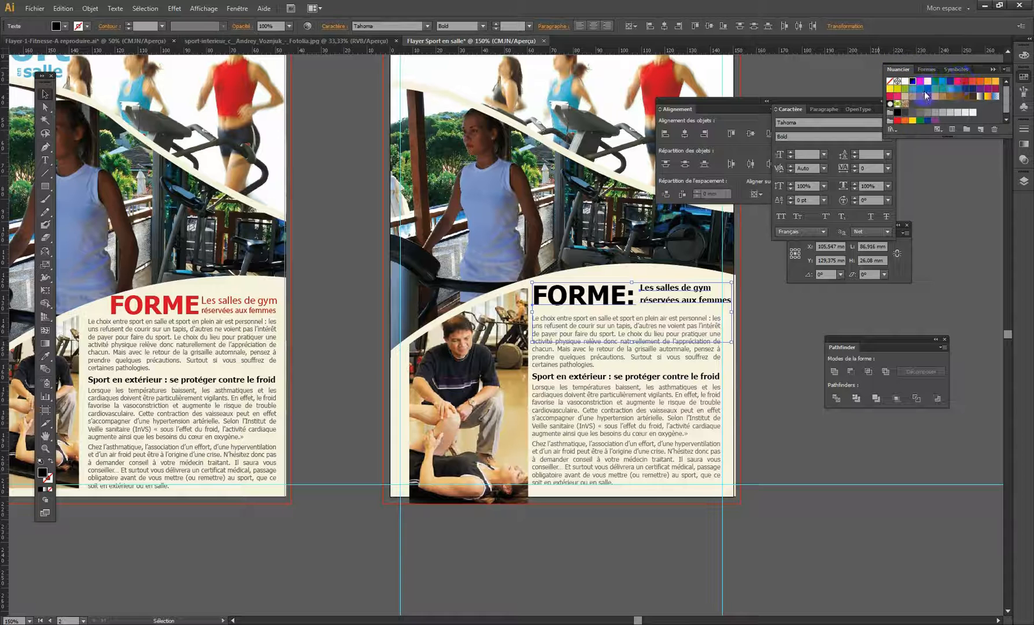
{"action": "left_click", "coordinate": [897, 121]}
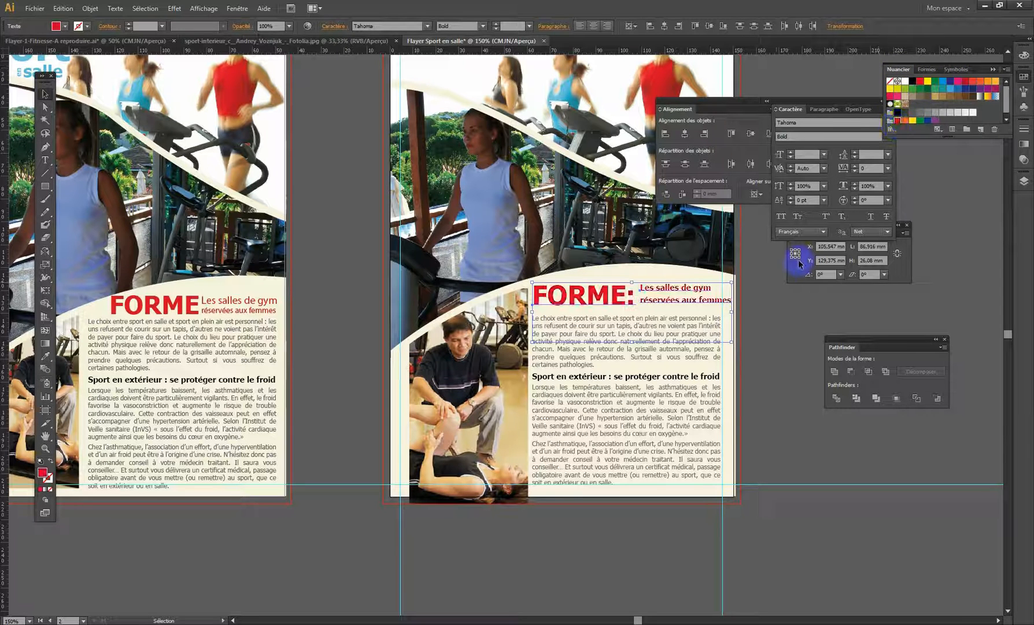
{"action": "left_click", "coordinate": [800, 292]}
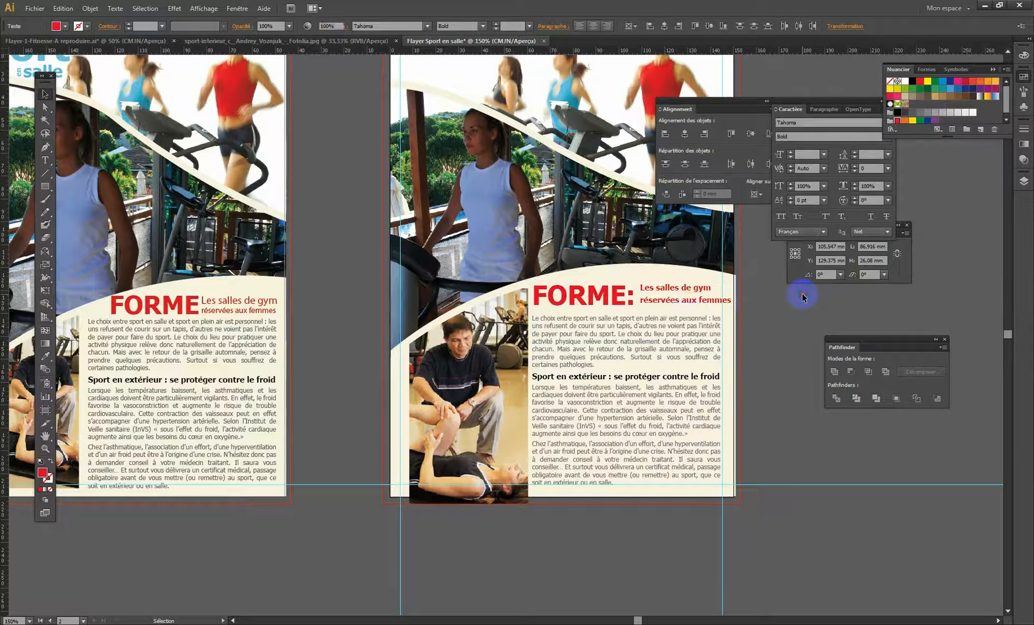
Step: Reduce the subtitle's second line, "réservées aux femmes", to 9 pt
{"action": "double_click", "coordinate": [688, 303]}
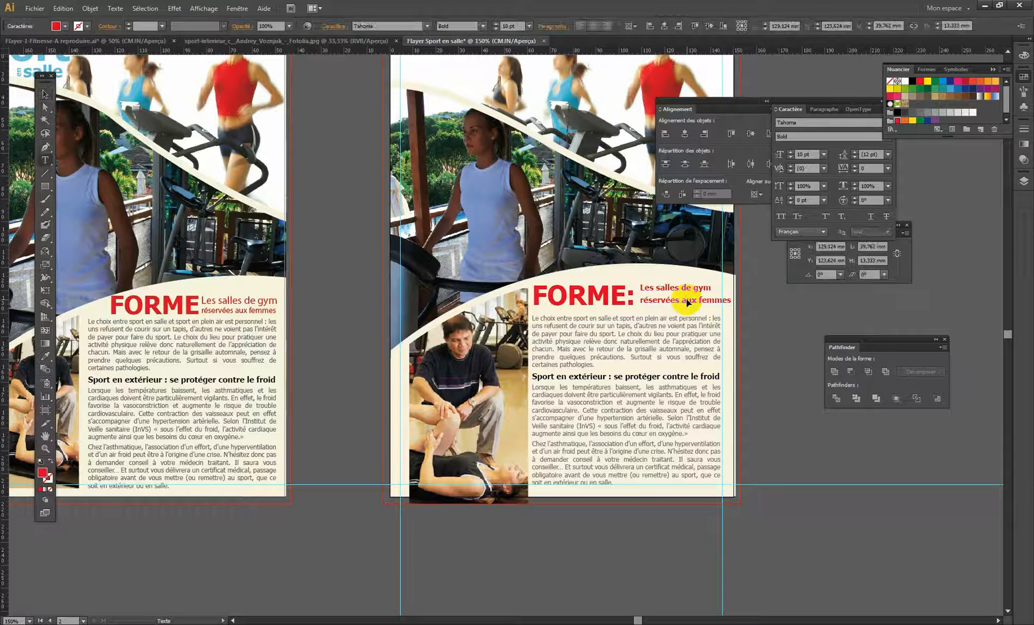
{"action": "left_click", "coordinate": [641, 284]}
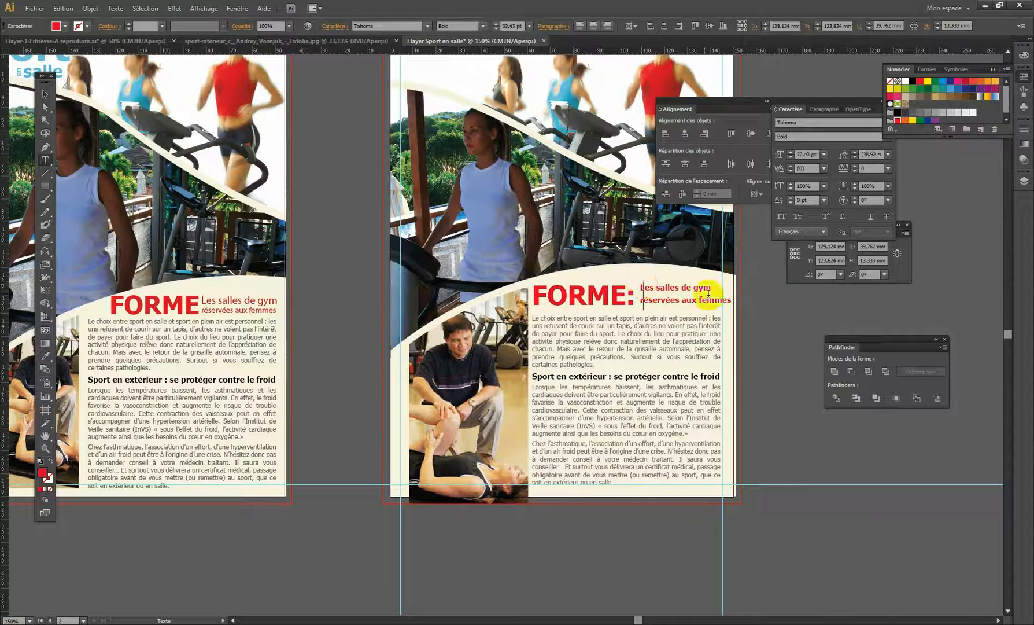
{"action": "left_click", "coordinate": [671, 300]}
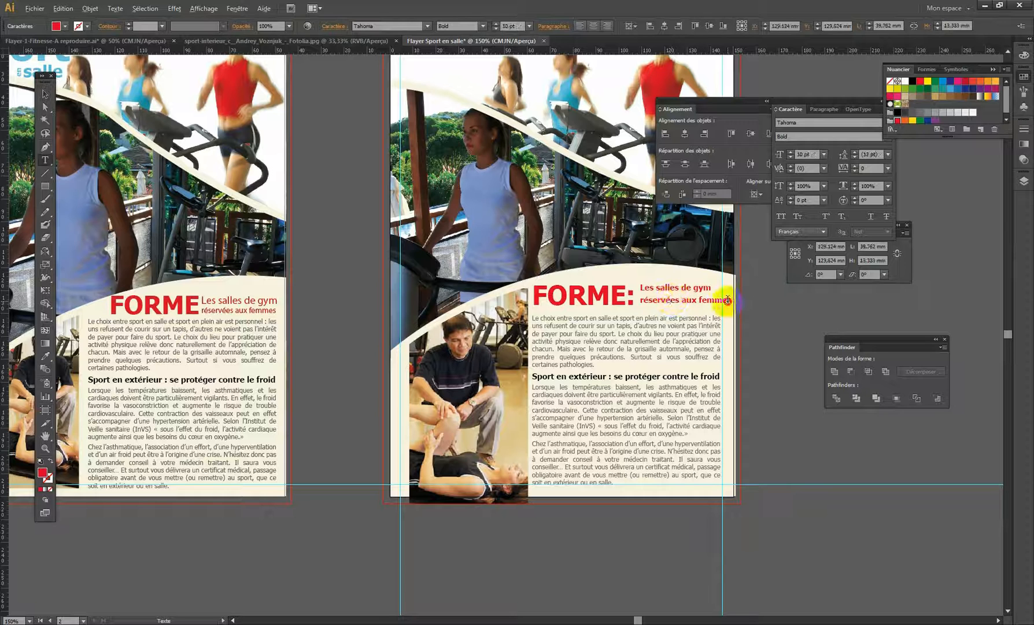
{"action": "left_click", "coordinate": [730, 305], "text": "ctrl"}
{"action": "triple_click", "coordinate": [713, 301]}
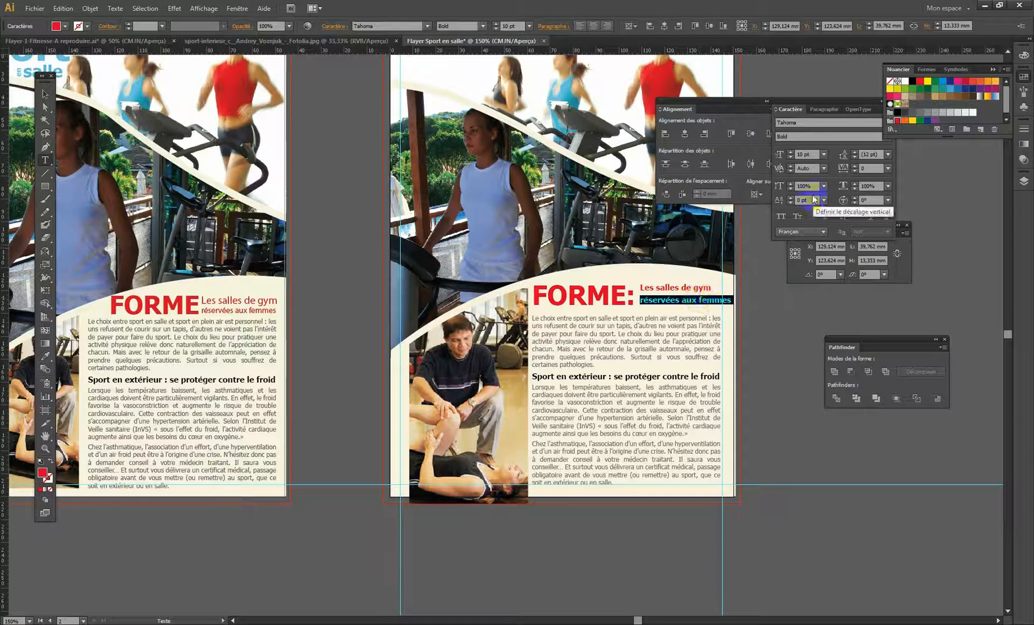
{"action": "left_click", "coordinate": [791, 156]}
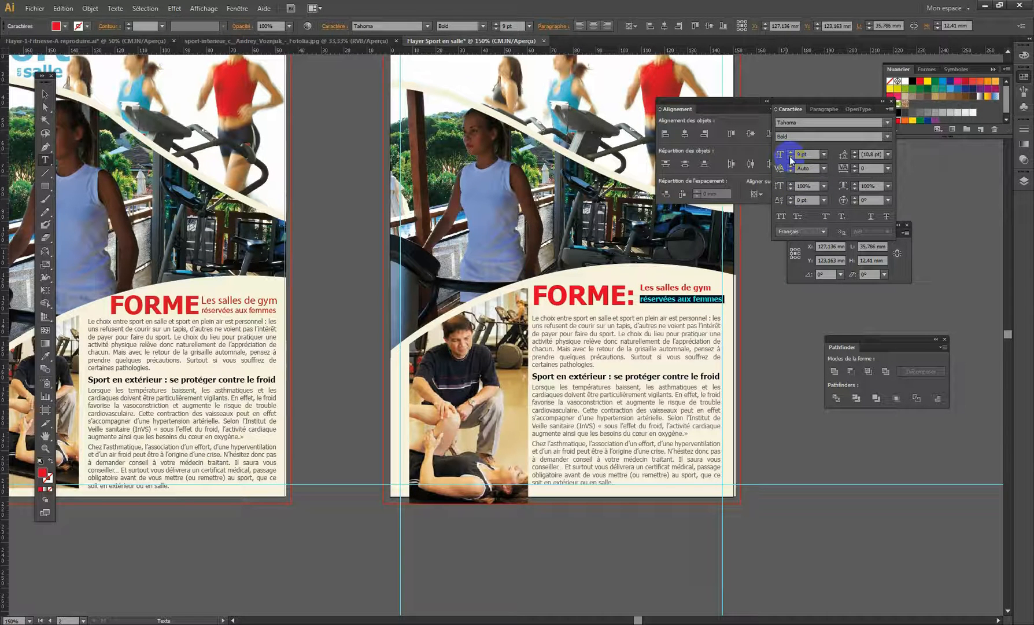
Step: Set the leading of both subtitle lines to 15 pt
{"action": "left_click", "coordinate": [671, 290], "text": "ctrl"}
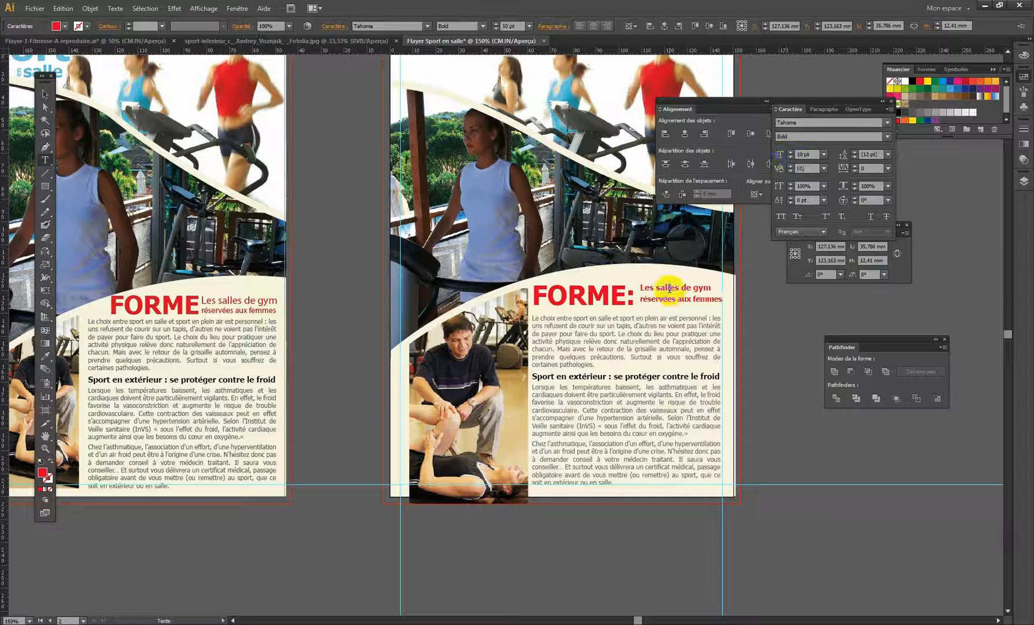
{"action": "triple_click", "coordinate": [671, 291]}
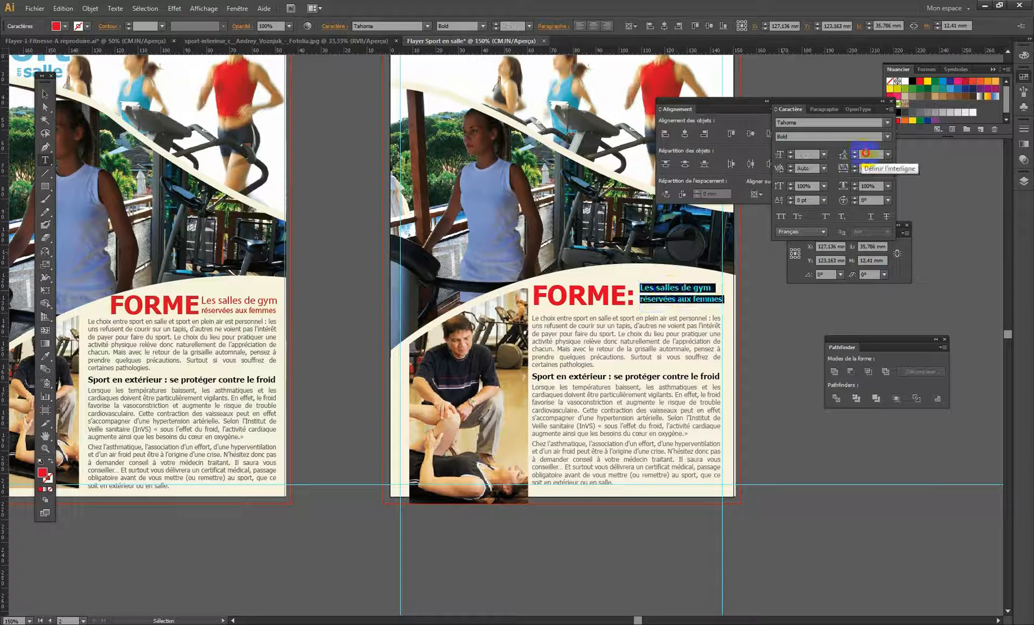
{"action": "type", "text": "12"}
{"action": "key", "text": "Return"}
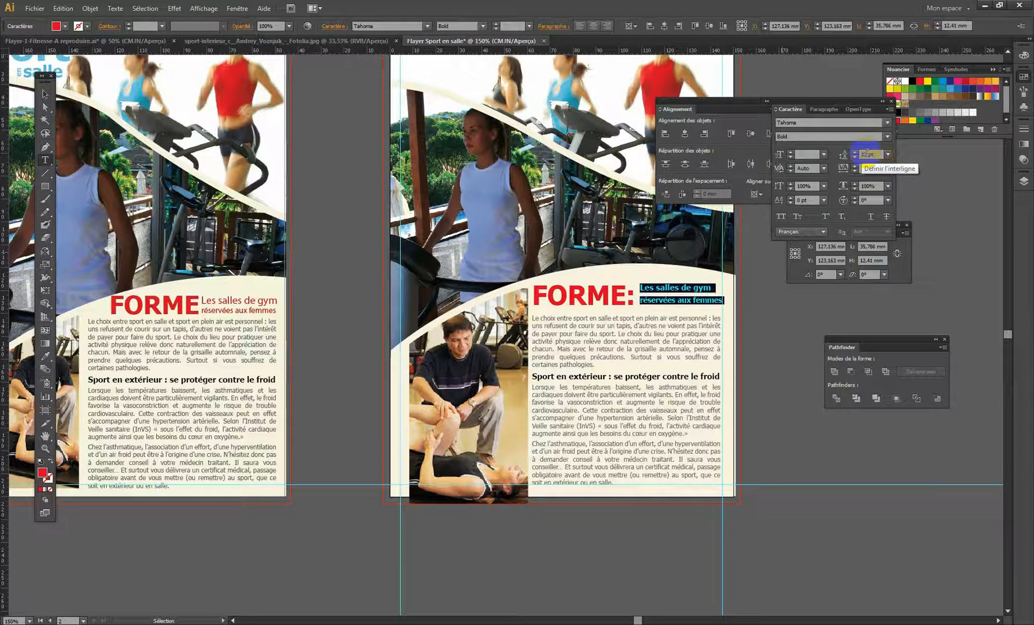
{"action": "left_click", "coordinate": [856, 152]}
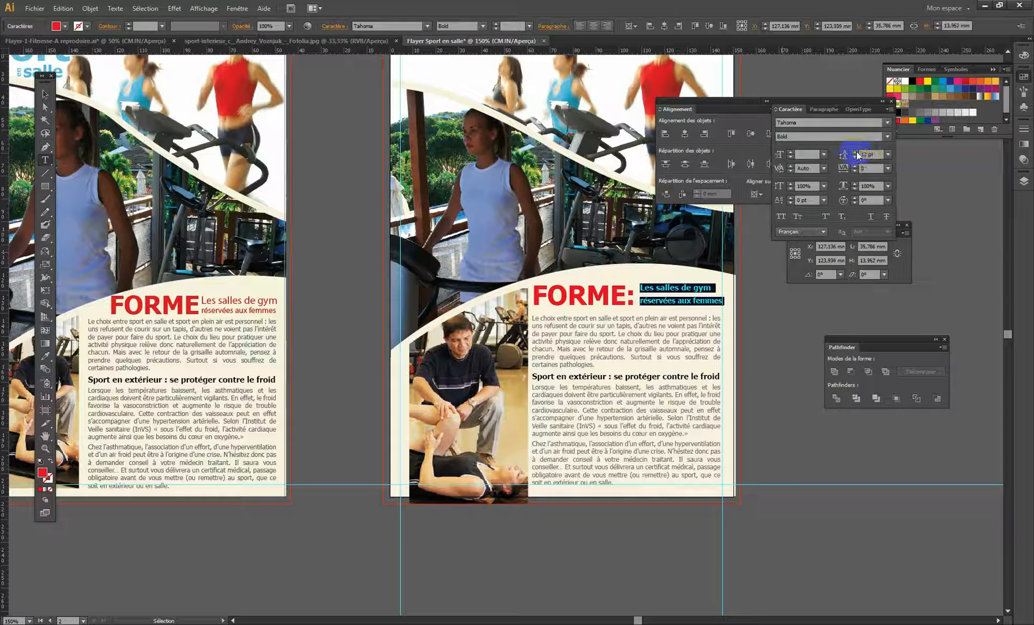
{"action": "left_click", "coordinate": [856, 152]}
{"action": "left_click", "coordinate": [855, 152]}
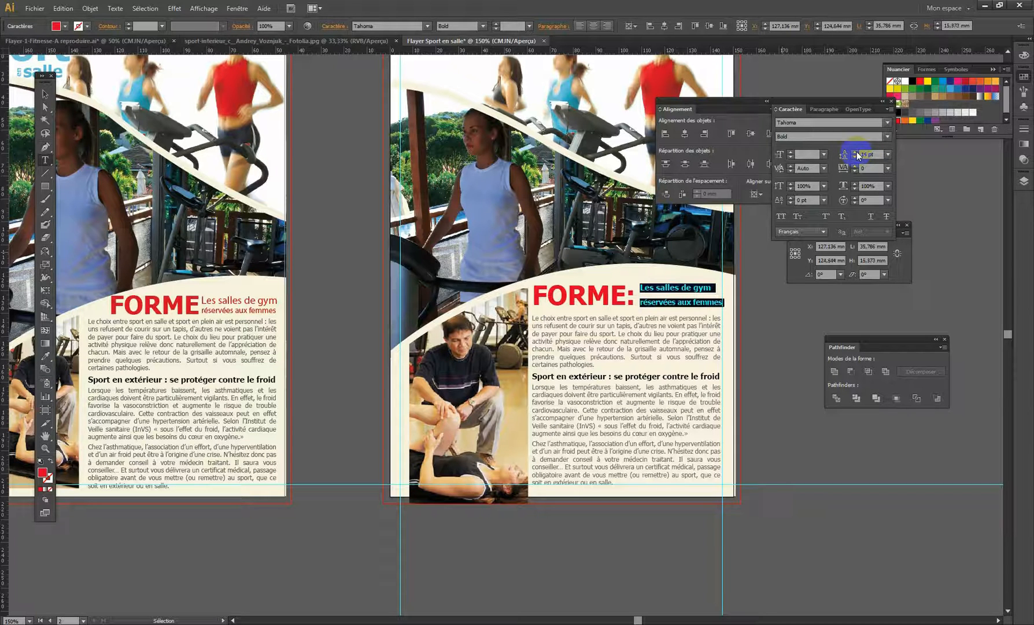
Step: Increase the subtitle's first line, "Les salles de gym", to 12 pt
{"action": "left_click", "coordinate": [646, 287]}
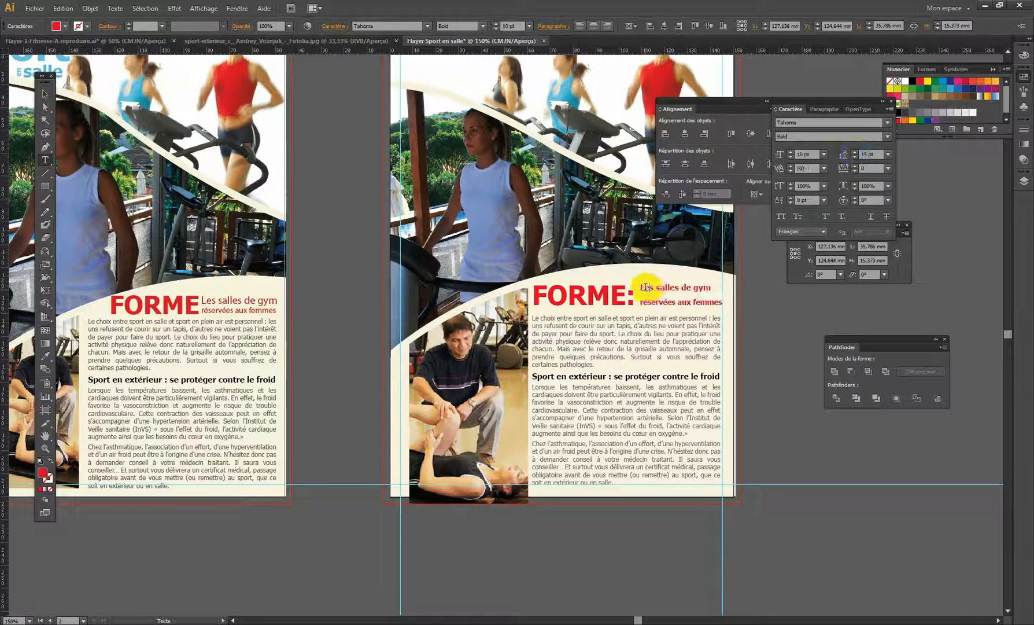
{"action": "triple_click", "coordinate": [641, 289]}
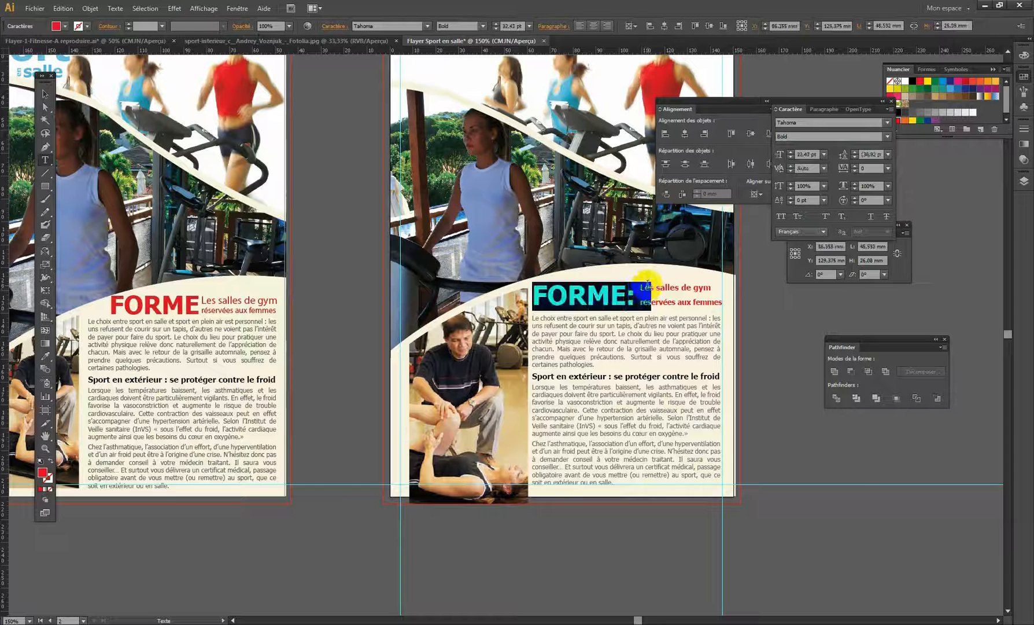
{"action": "left_click", "coordinate": [672, 285]}
{"action": "triple_click", "coordinate": [686, 287]}
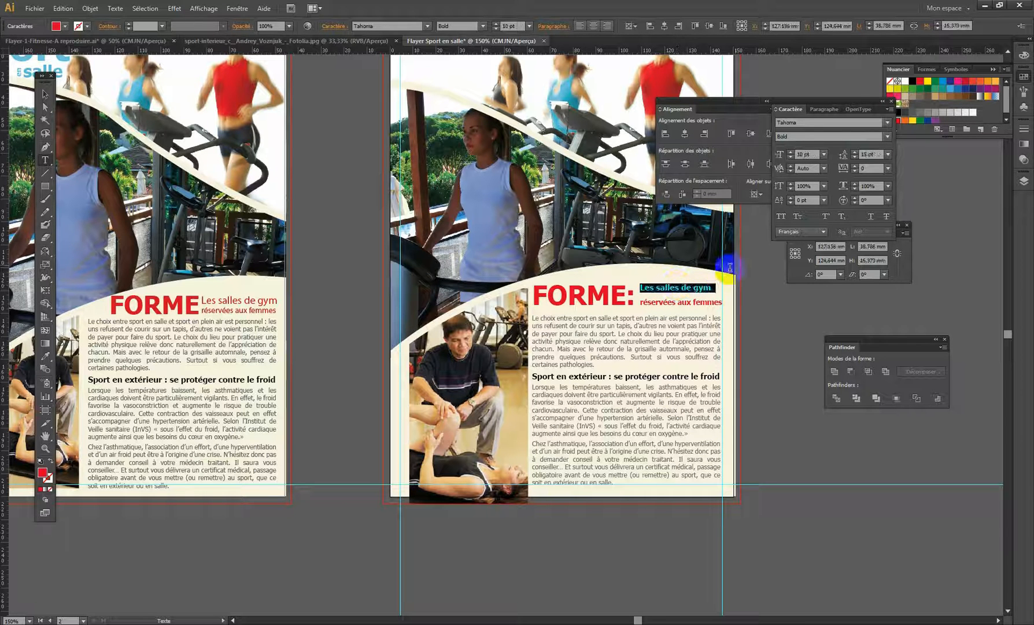
{"action": "left_click", "coordinate": [790, 153]}
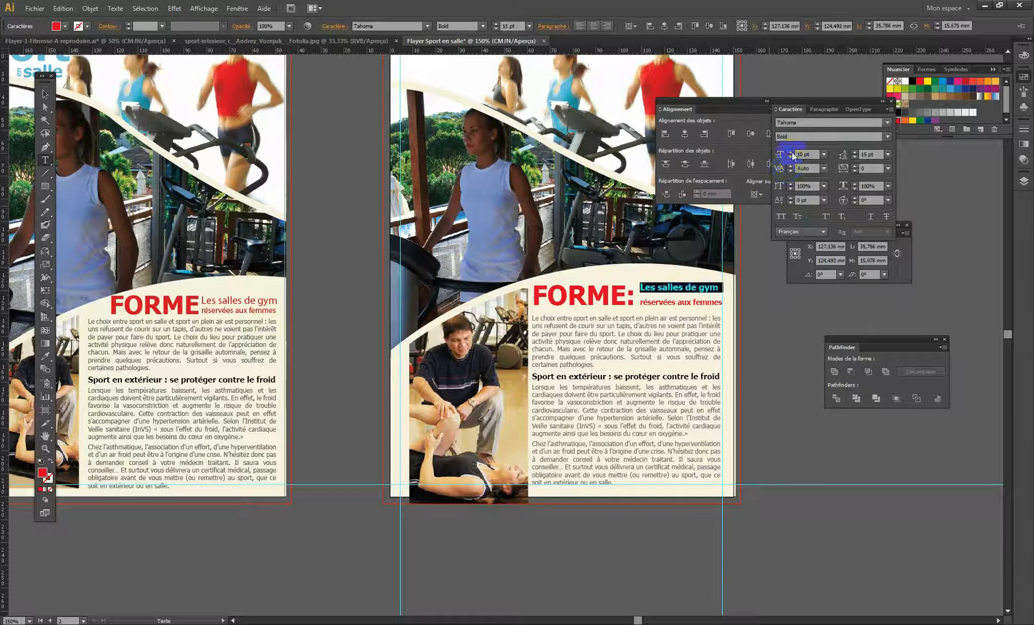
{"action": "left_click", "coordinate": [791, 152]}
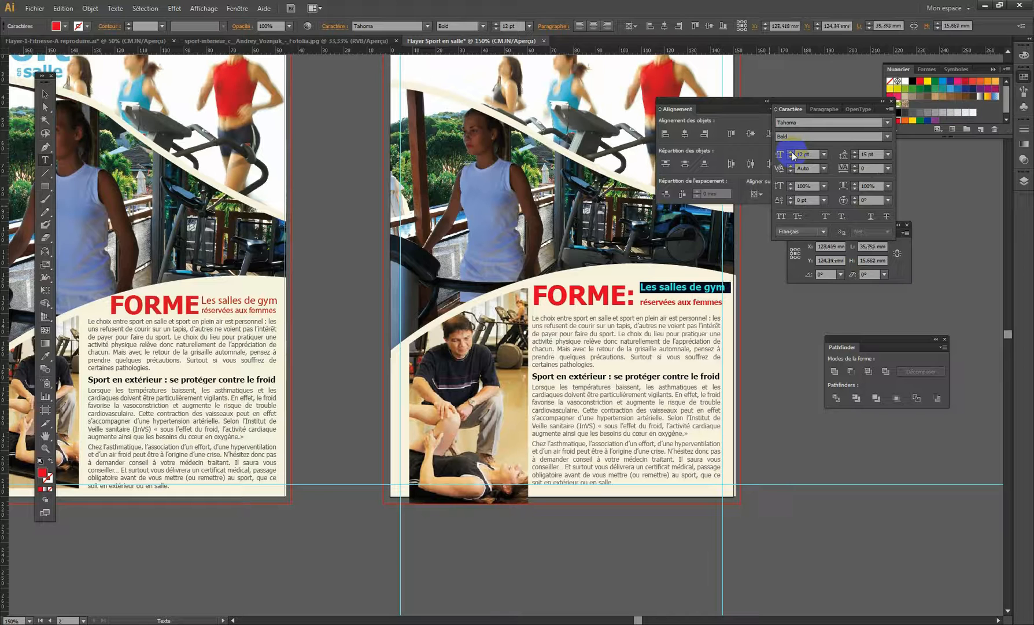
Step: Nudge the two-line subtitle slightly left so it ends at the right margin guide, and deselect it
{"action": "key", "text": "Escape"}
{"action": "key", "text": "Left"}
{"action": "key", "text": "Left"}
{"action": "key", "text": "Left"}
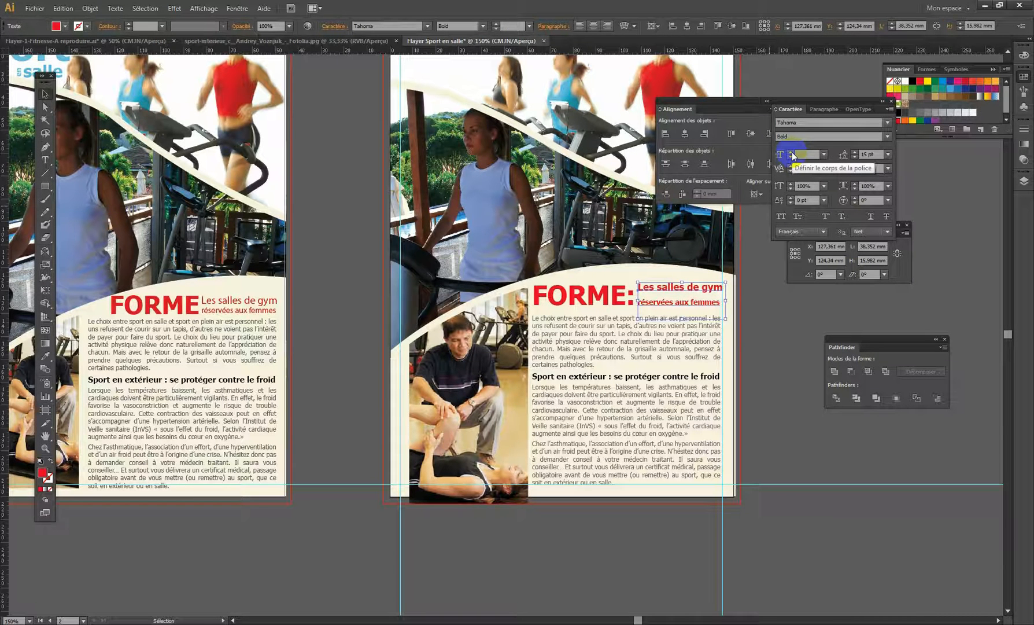
{"action": "left_click", "coordinate": [808, 441]}
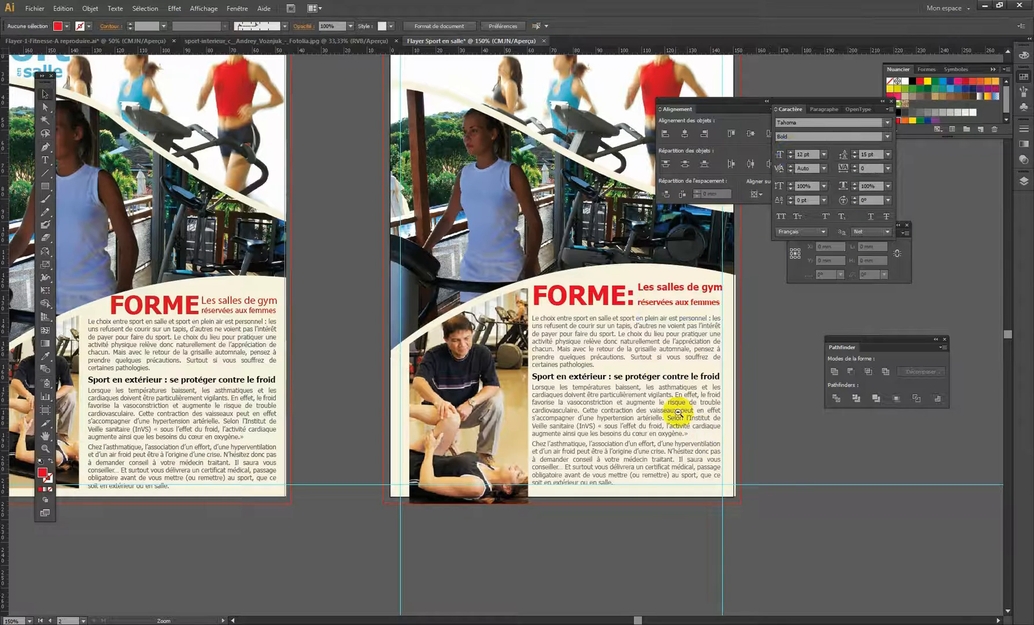
Step: Duplicate "FORME:" to the upper-left corner of the second flyer and change the copy's text to "Sport"
{"action": "left_click", "coordinate": [663, 374], "text": "ctrl+alt"}
{"action": "left_click_drag", "start_coordinate": [512, 267], "coordinate": [638, 393]}
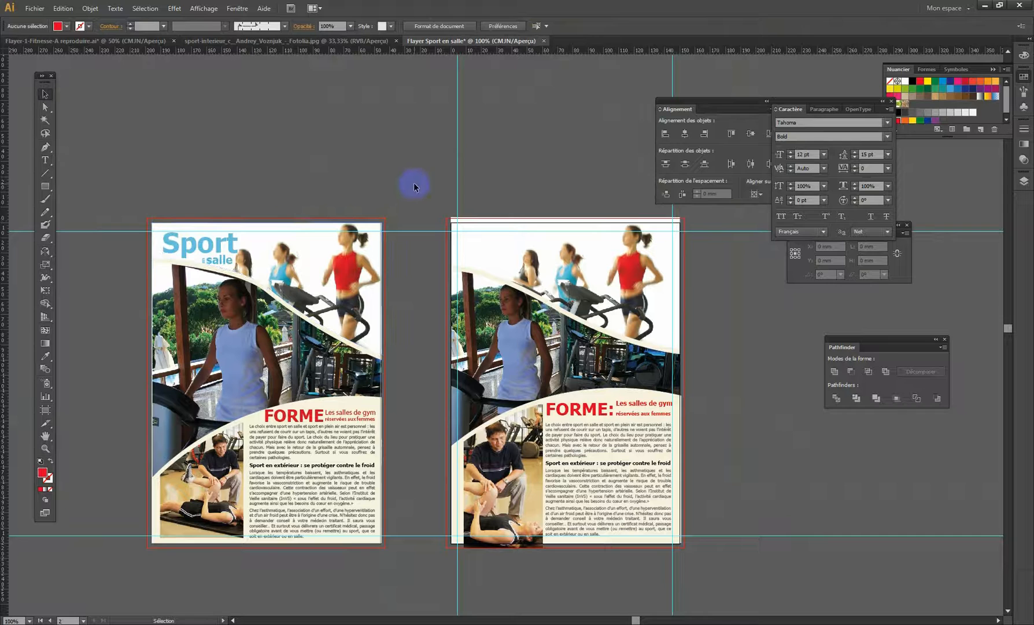
{"action": "left_click", "coordinate": [594, 410]}
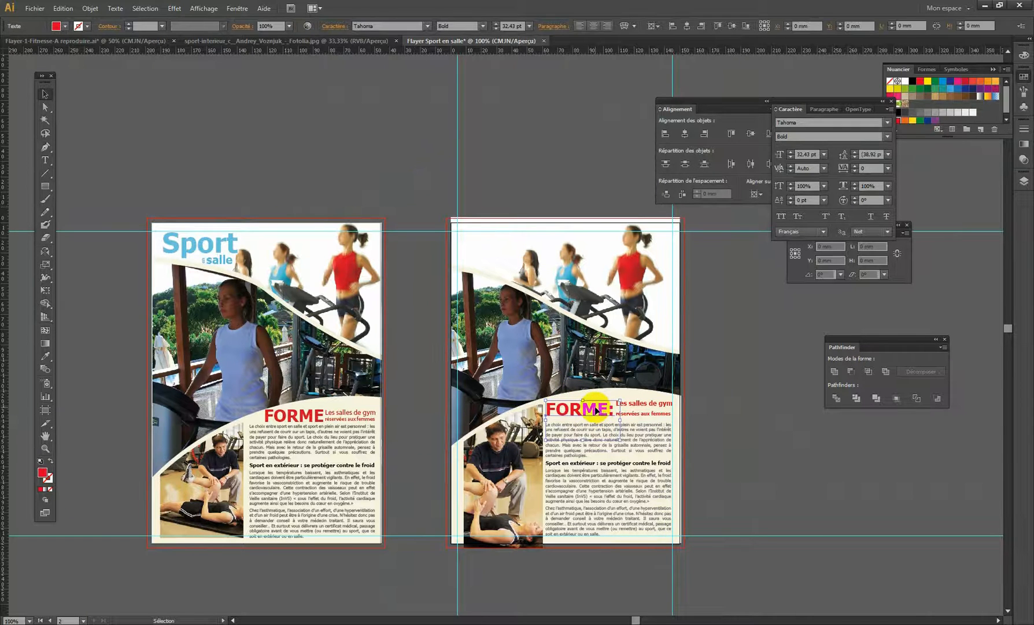
{"action": "left_click_drag", "start_coordinate": [595, 411], "coordinate": [505, 237]}
{"action": "double_click", "coordinate": [507, 237]}
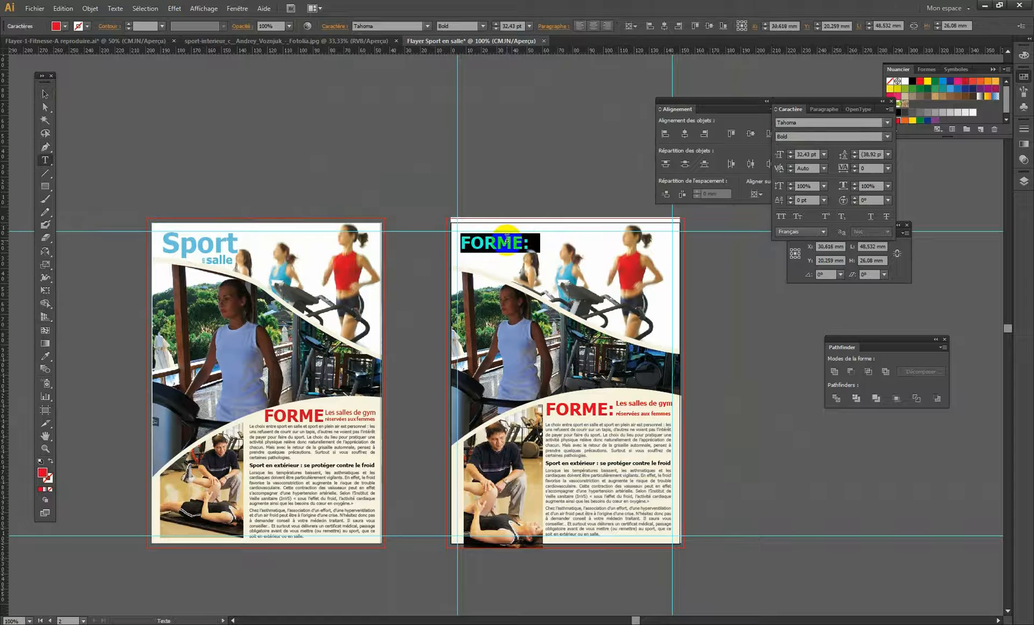
{"action": "type", "text": "Sport"}
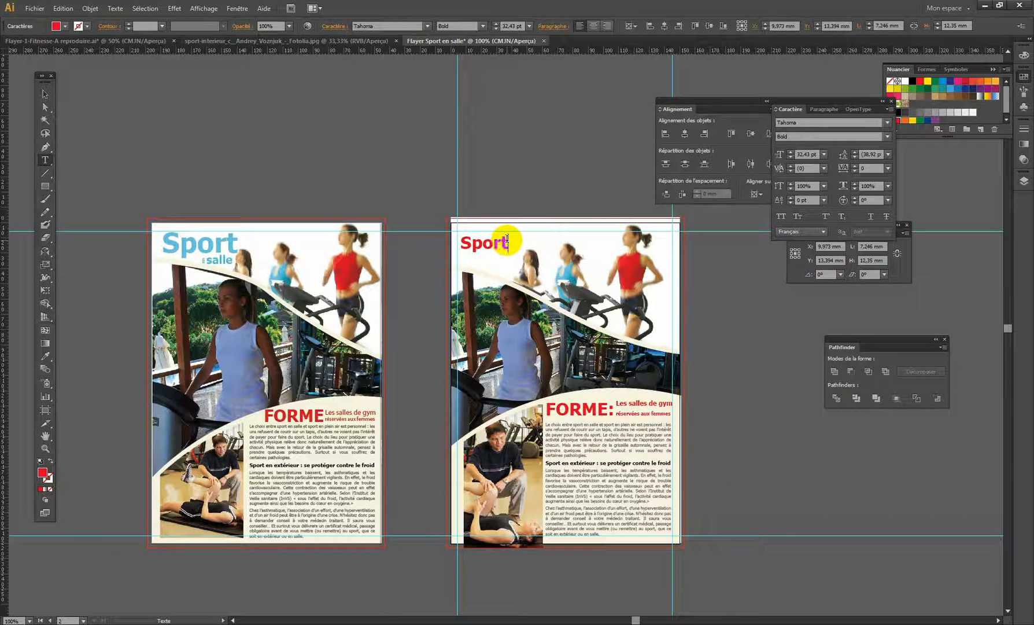
{"action": "key", "text": "Escape"}
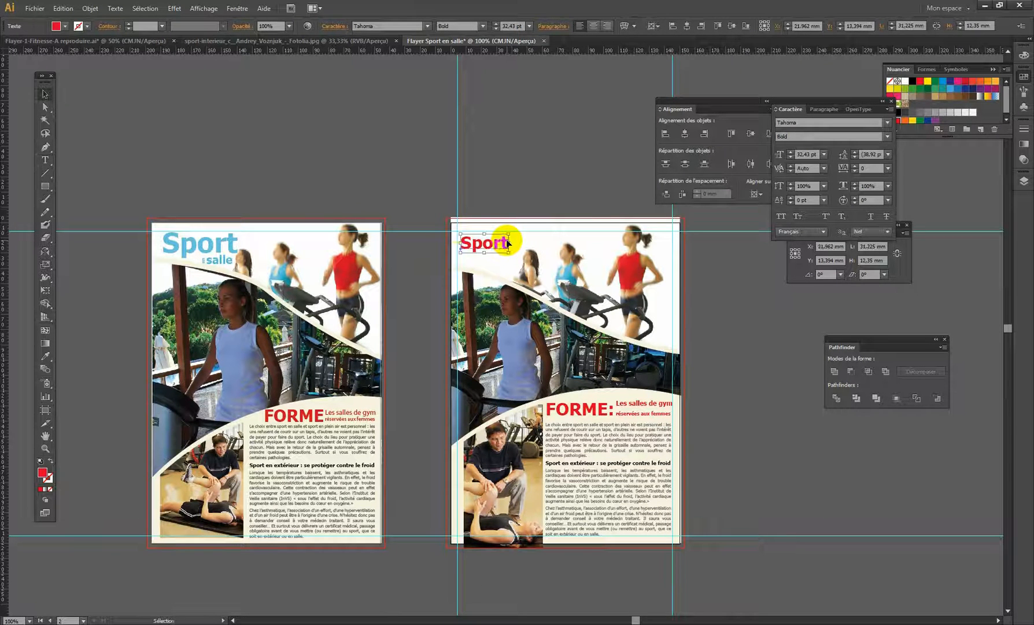
Step: Enlarge "Sport" to about 45.99 pt against the left margin guide and fill it with light blue sampled from the middle runner's top
{"action": "left_click_drag", "start_coordinate": [509, 231], "coordinate": [528, 220]}
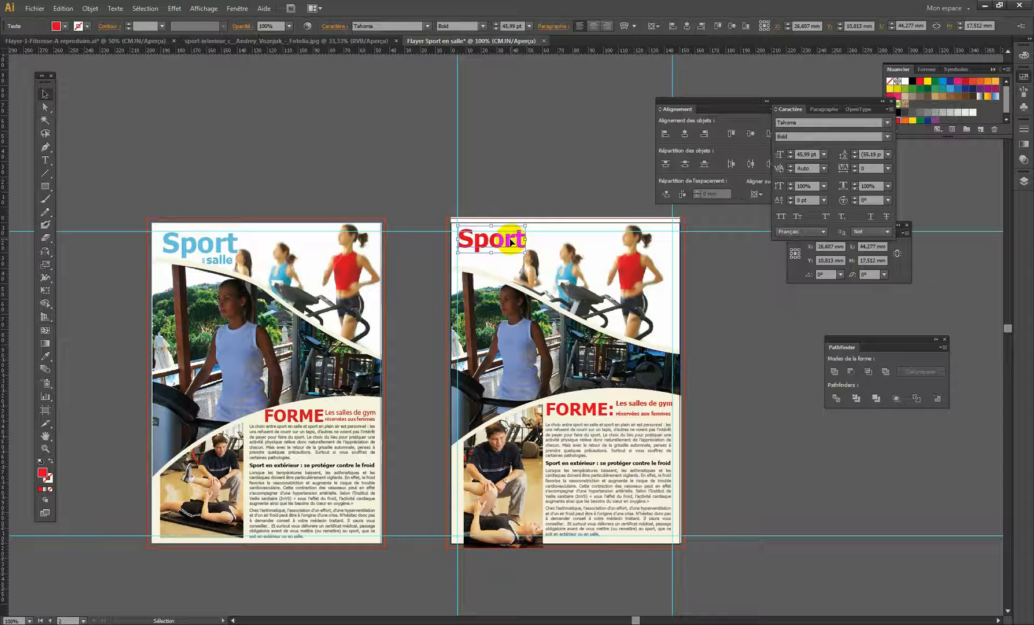
{"action": "left_click", "coordinate": [52, 360]}
{"action": "left_click", "coordinate": [570, 268]}
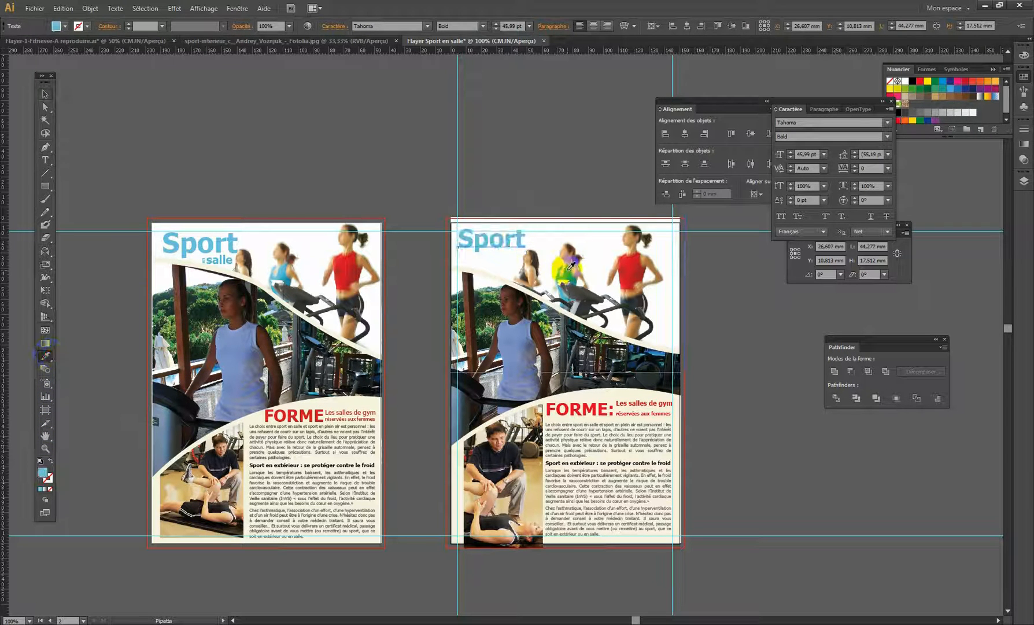
{"action": "left_click", "coordinate": [44, 93]}
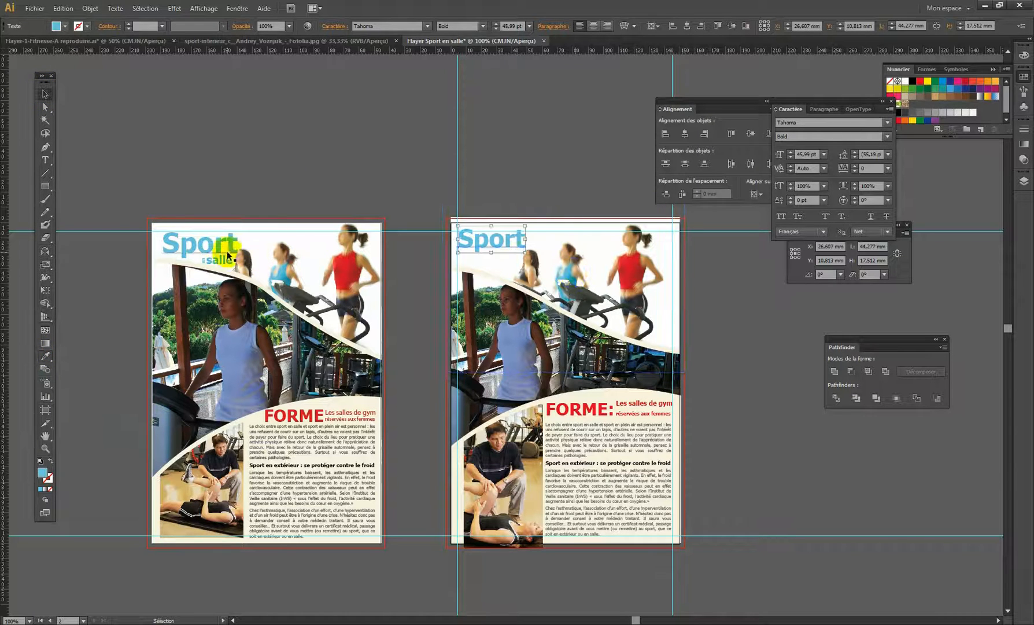
Step: Duplicate "Sport" just below itself, change the copy's text to "salle" and scale it down to about 23.97 pt
{"action": "left_click_drag", "start_coordinate": [497, 238], "coordinate": [502, 267]}
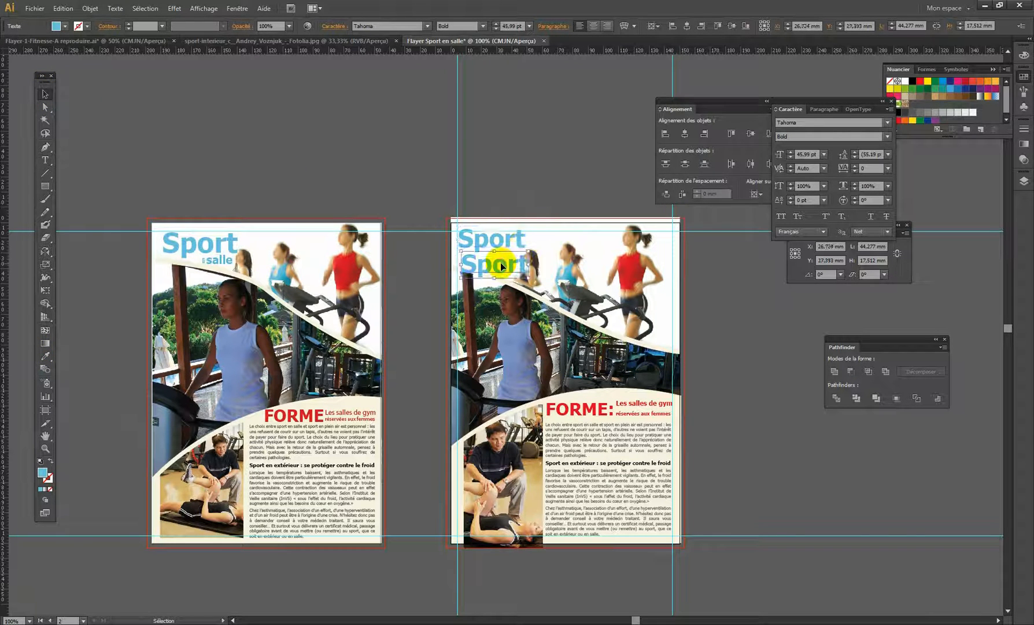
{"action": "double_click", "coordinate": [502, 266]}
{"action": "type", "text": "salle"}
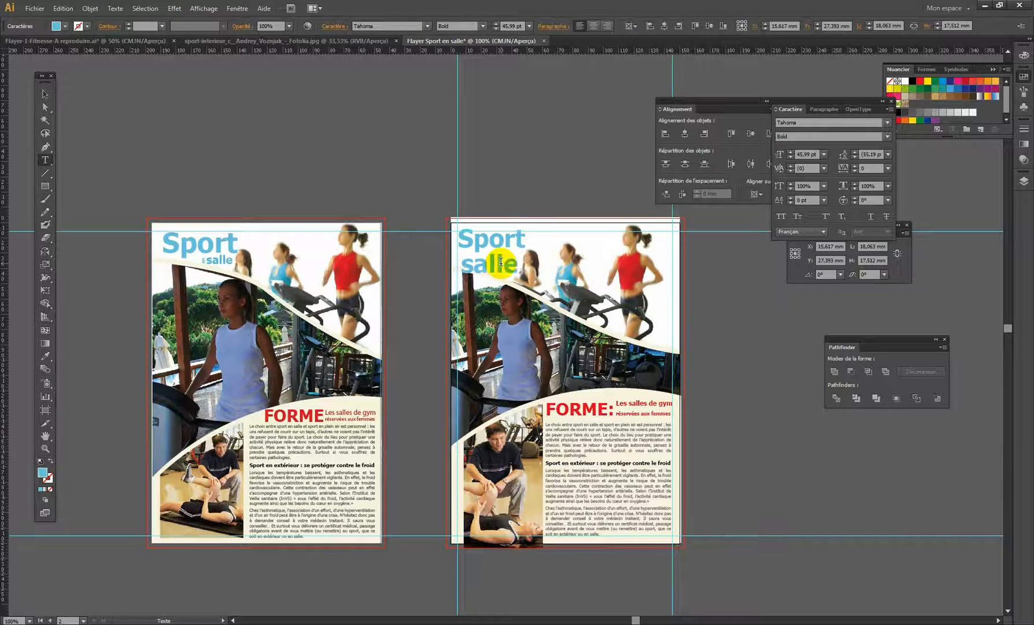
{"action": "key", "text": "Escape"}
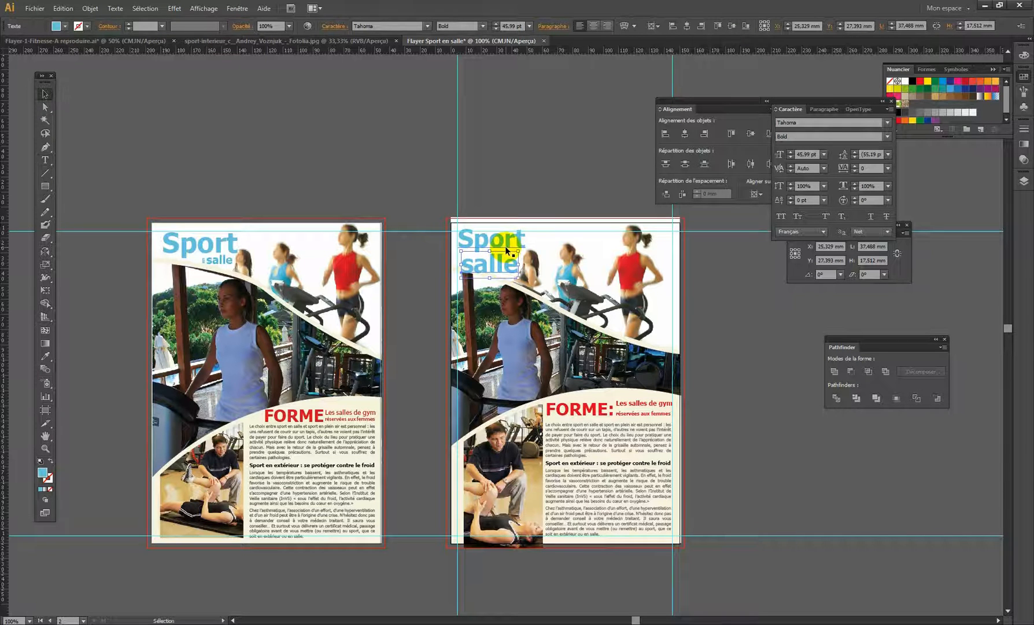
{"action": "mouse_move", "coordinate": [518, 251]}
{"action": "left_mouse_down"}
{"action": "mouse_move", "coordinate": [488, 267]}
{"action": "mouse_move", "coordinate": [516, 265]}
{"action": "left_mouse_up"}
Step: Move "Sport" down to the top margin guide, and place "salle" under its right part at about 18.64 pt
{"action": "left_click", "coordinate": [513, 264], "text": "ctrl"}
{"action": "left_click", "coordinate": [481, 422], "text": "ctrl"}
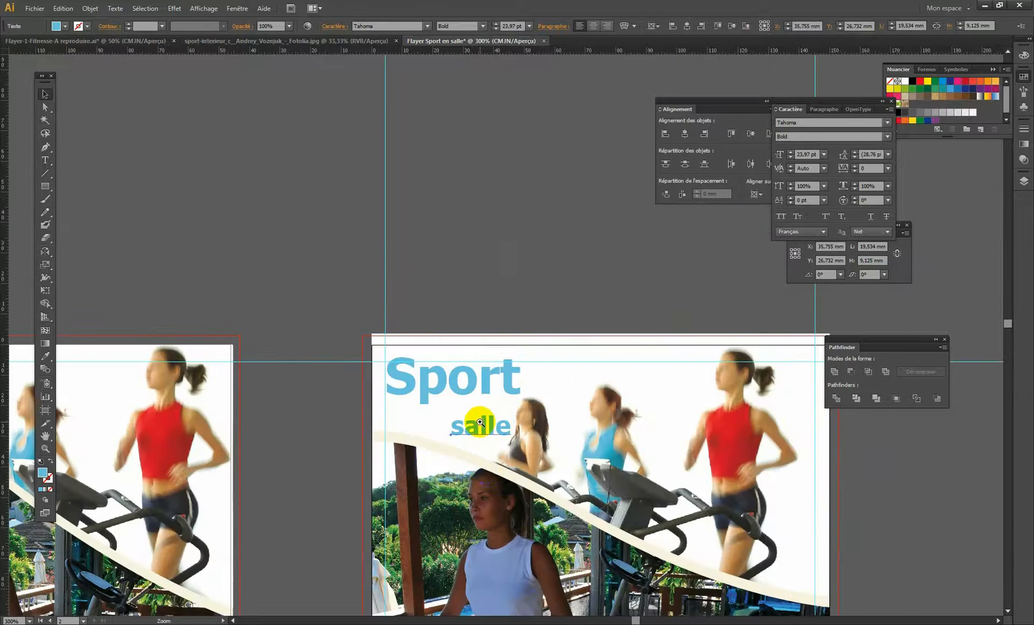
{"action": "left_click", "coordinate": [480, 422], "text": "ctrl"}
{"action": "left_click_drag", "start_coordinate": [527, 331], "coordinate": [481, 401]}
{"action": "left_click_drag", "start_coordinate": [550, 196], "coordinate": [552, 222]}
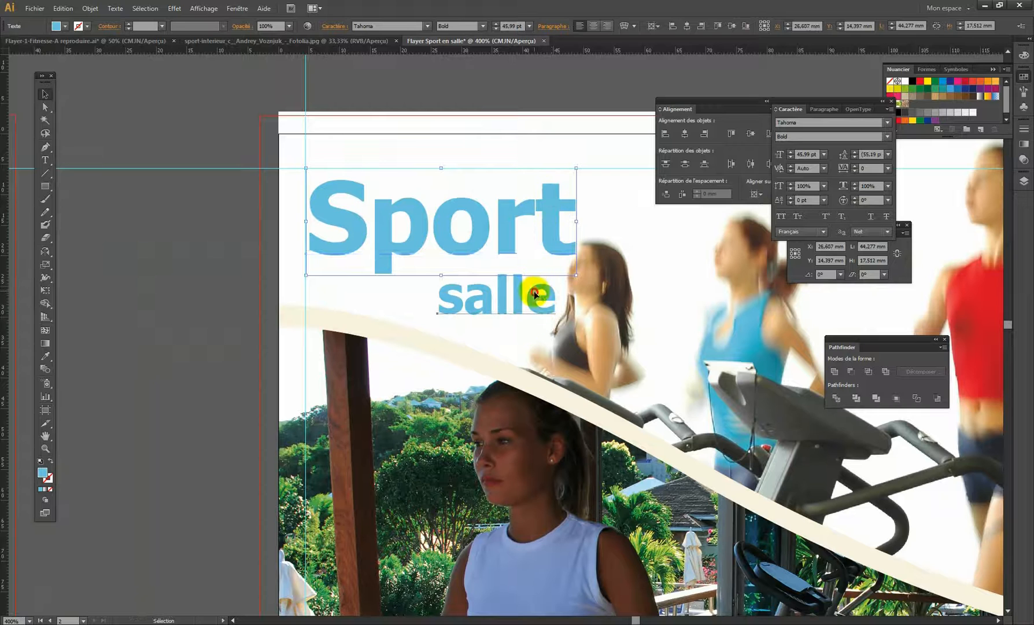
{"action": "left_click_drag", "start_coordinate": [534, 294], "coordinate": [537, 291]}
{"action": "left_click_drag", "start_coordinate": [439, 267], "coordinate": [466, 278]}
Step: Duplicate "salle" to its left and change the copy's text to "en"
{"action": "left_click_drag", "start_coordinate": [541, 304], "coordinate": [433, 295]}
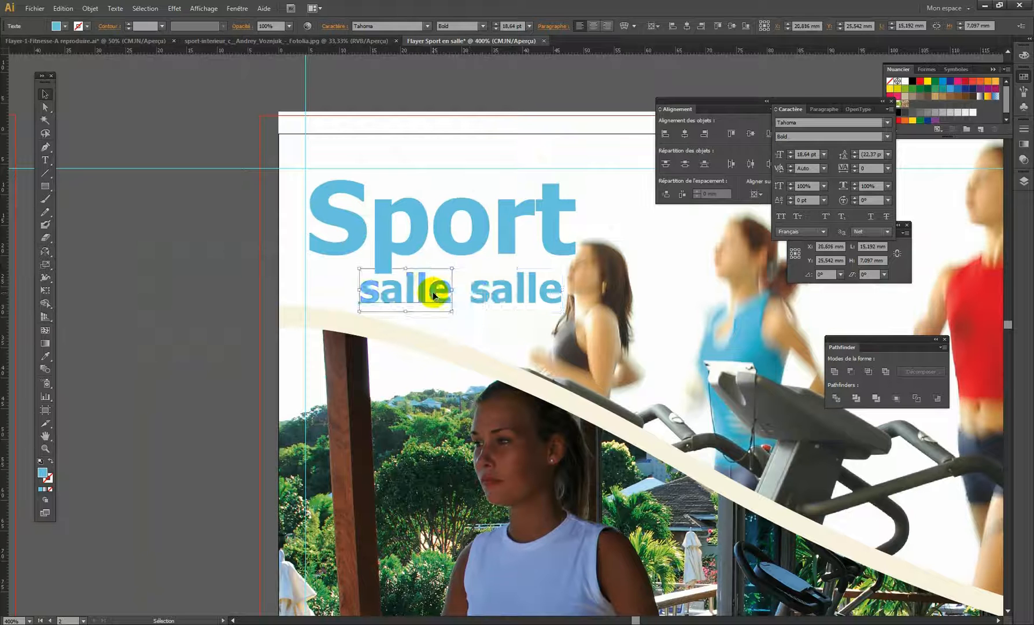
{"action": "double_click", "coordinate": [420, 286]}
{"action": "type", "text": "en"}
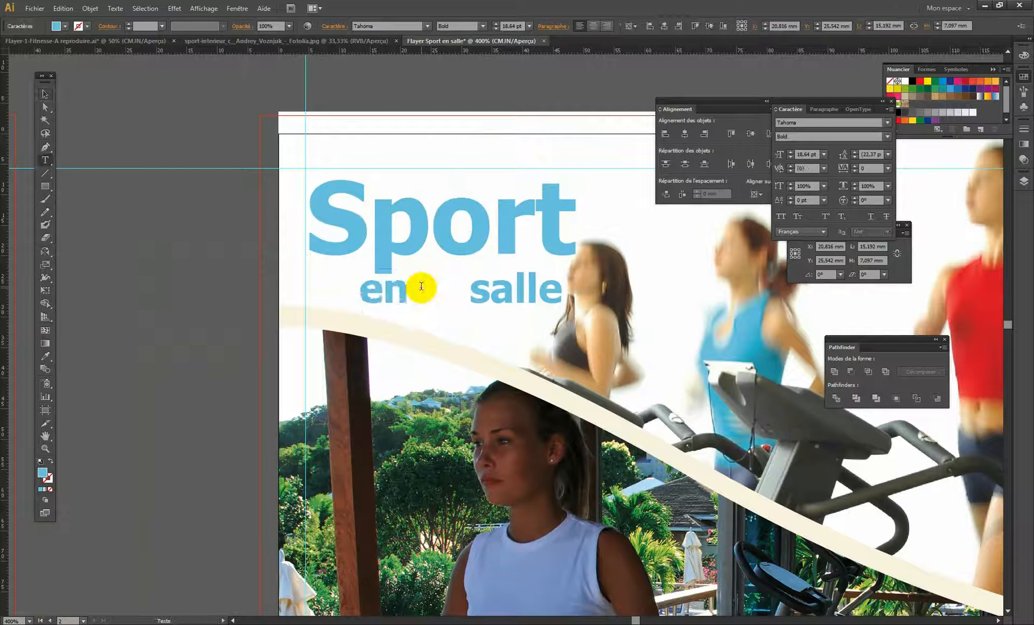
{"action": "key", "text": "Escape"}
Step: Reduce "en" to about 10.33 pt, stand it vertically just before "salle", and deselect it
{"action": "left_click_drag", "start_coordinate": [406, 271], "coordinate": [391, 284]}
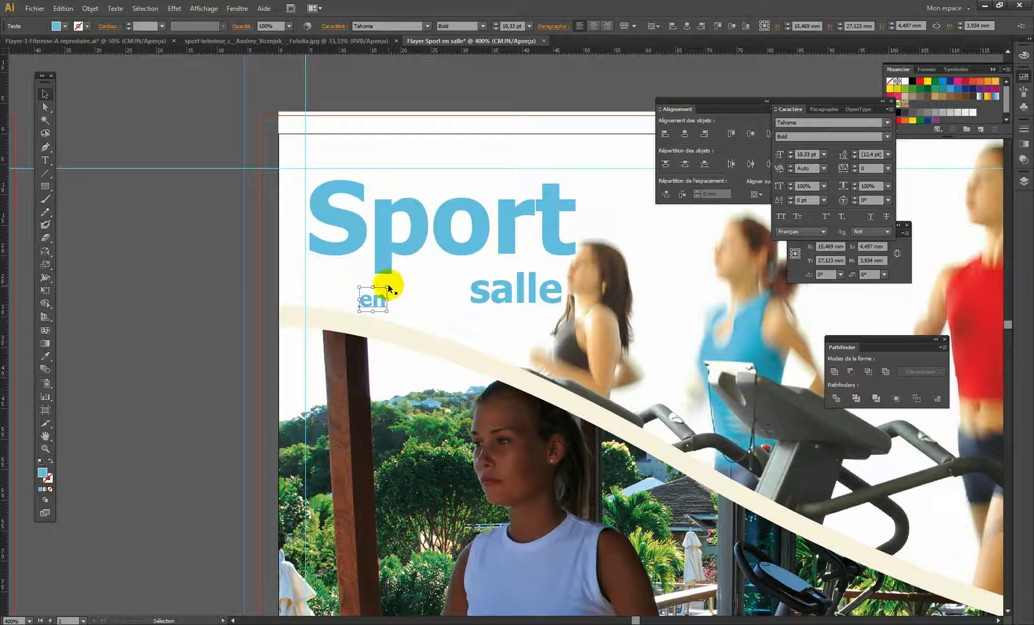
{"action": "mouse_move", "coordinate": [392, 284]}
{"action": "left_mouse_down"}
{"action": "mouse_move", "coordinate": [352, 276]}
{"action": "mouse_move", "coordinate": [452, 290]}
{"action": "left_mouse_up"}
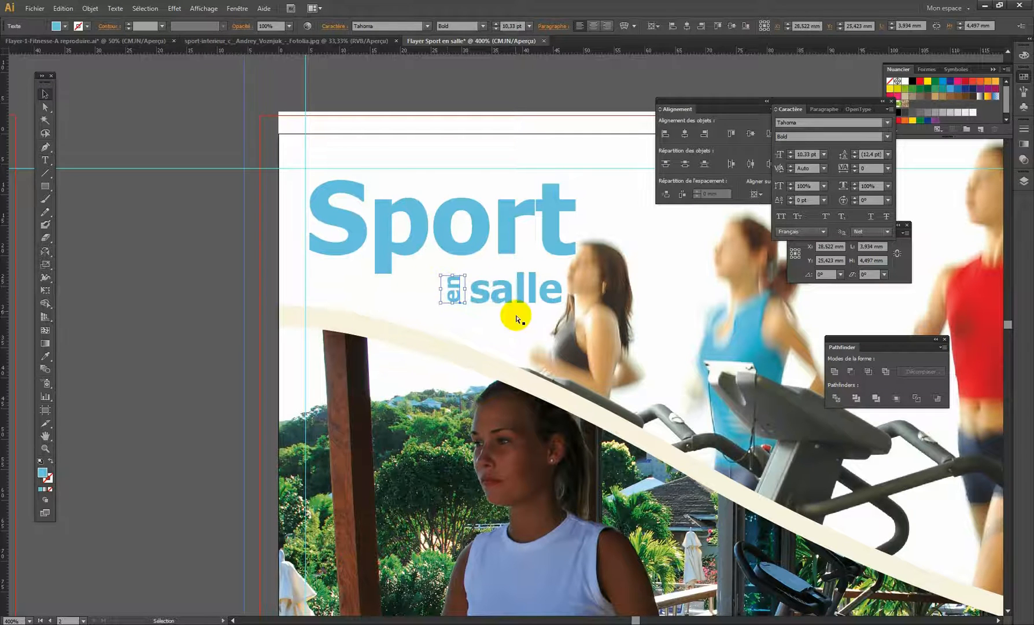
{"action": "left_click", "coordinate": [514, 268], "text": "ctrl+alt"}
{"action": "left_click", "coordinate": [513, 268], "text": "ctrl+alt"}
{"action": "left_click", "coordinate": [513, 269], "text": "ctrl+alt"}
{"action": "left_click", "coordinate": [545, 329], "text": "ctrl+alt"}
{"action": "left_click", "coordinate": [547, 352], "text": "ctrl+alt"}
{"action": "left_click", "coordinate": [548, 353], "text": "ctrl+alt"}
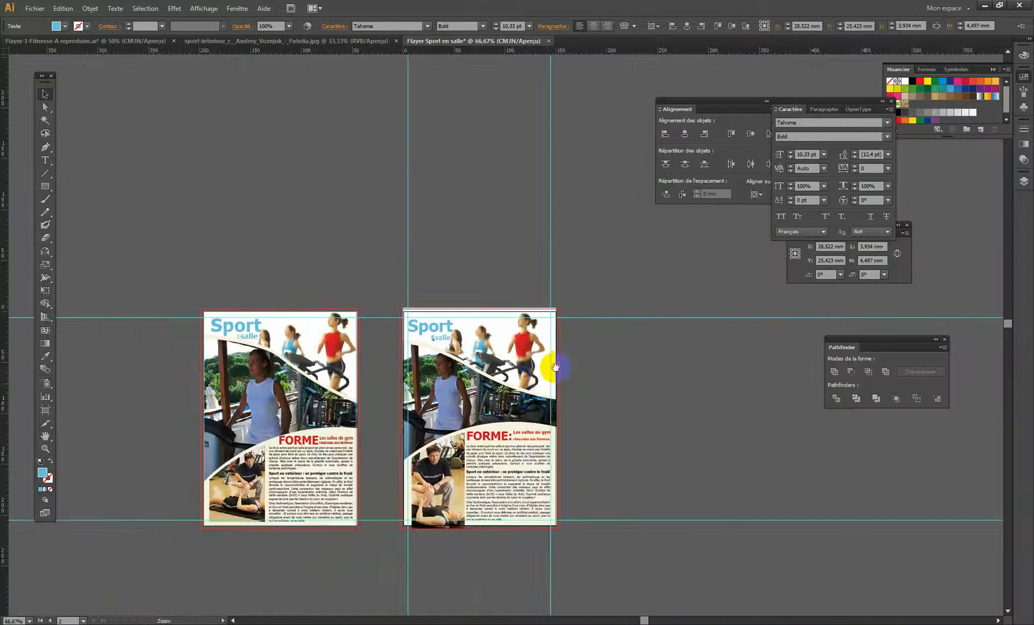
{"action": "left_click", "coordinate": [658, 368]}
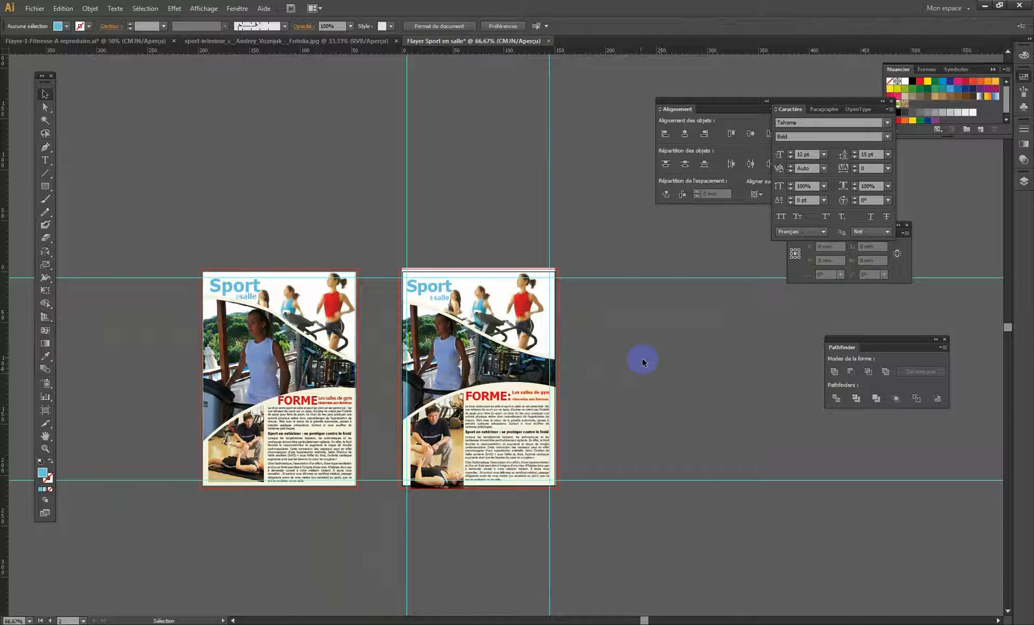
Step: Try a vertical guide along the cream shape's right edge at about 150.99 mm, and remove it
{"action": "key", "text": "z"}
{"action": "left_click", "coordinate": [571, 319]}
{"action": "left_click", "coordinate": [495, 334]}
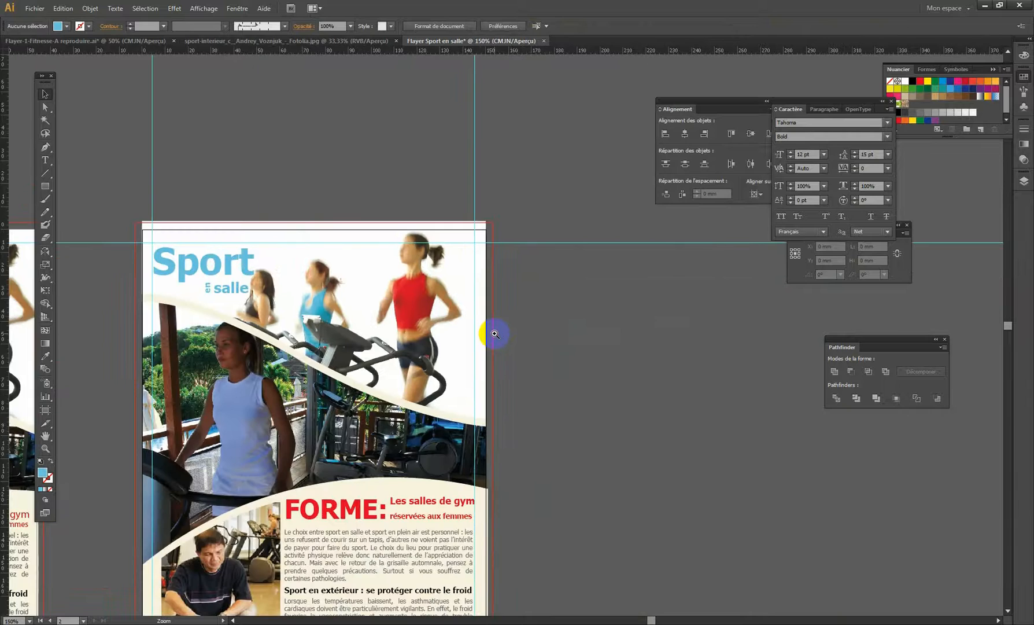
{"action": "left_click", "coordinate": [494, 334]}
{"action": "left_click", "coordinate": [495, 334]}
{"action": "left_click_drag", "start_coordinate": [538, 258], "coordinate": [522, 325]}
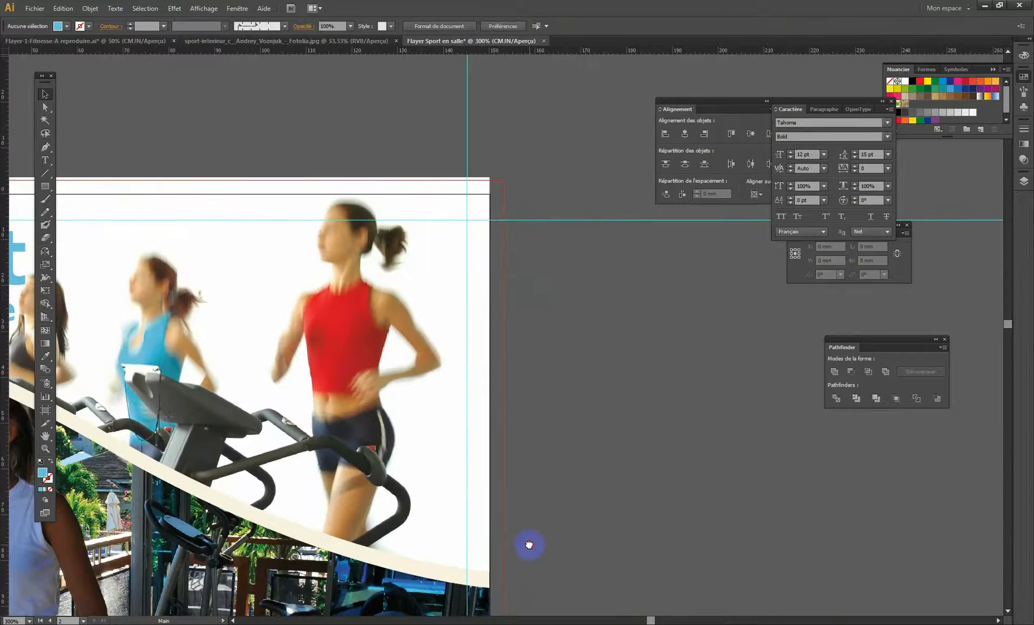
{"action": "scroll", "coordinate": [528, 544], "scroll_direction": "down", "scroll_amount": 10}
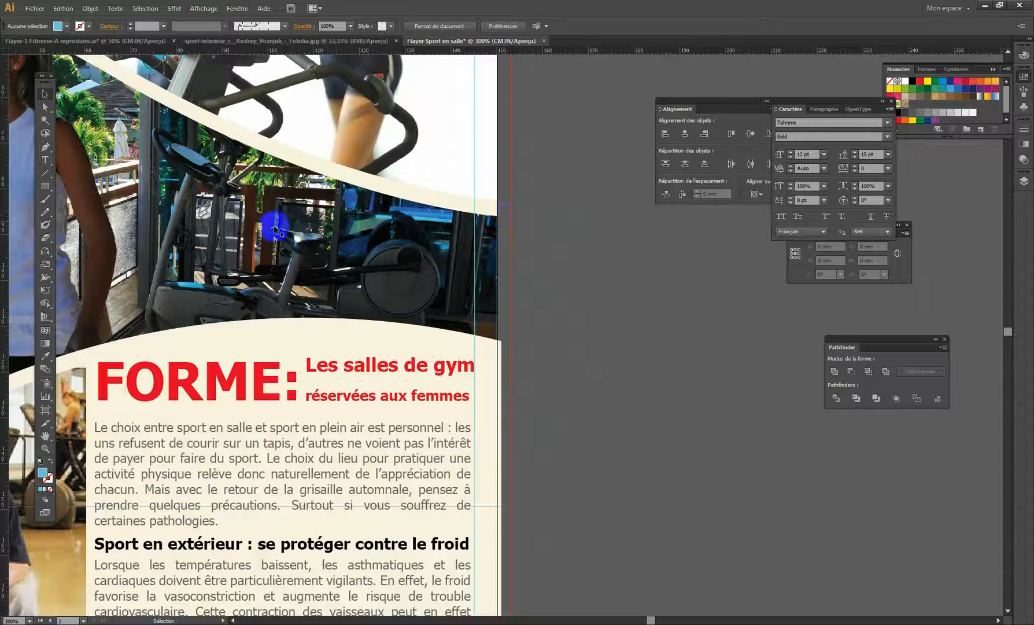
{"action": "left_click_drag", "start_coordinate": [4, 185], "coordinate": [498, 196]}
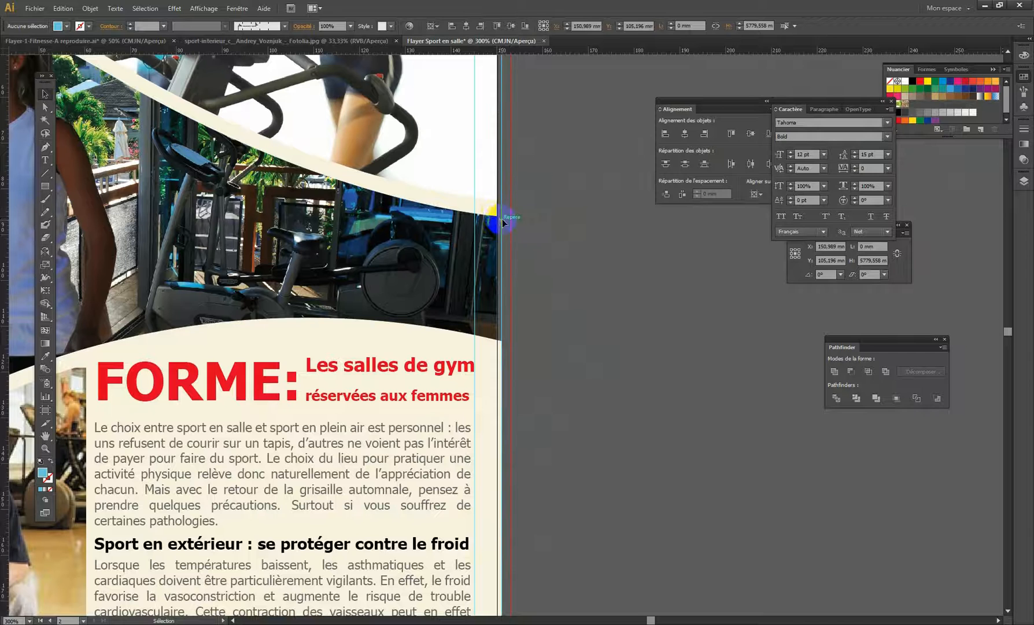
{"action": "left_click", "coordinate": [503, 222]}
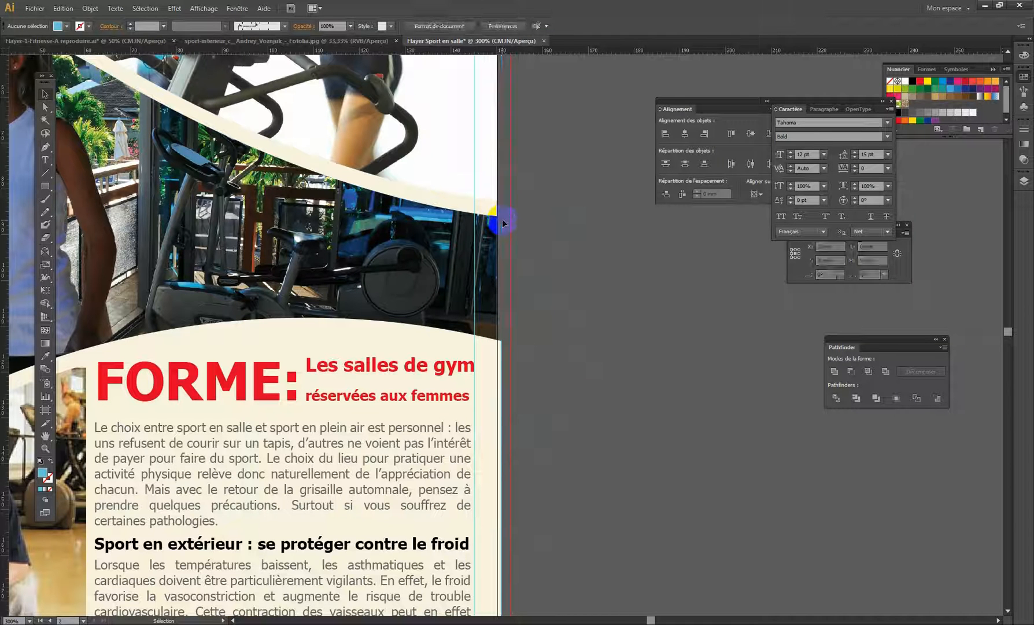
Step: Move the cream shape's two right anchor points out to the red bleed line, making the shape about 152.75 mm wide
{"action": "key", "text": "ctrl+minus"}
{"action": "key", "text": "ctrl+minus"}
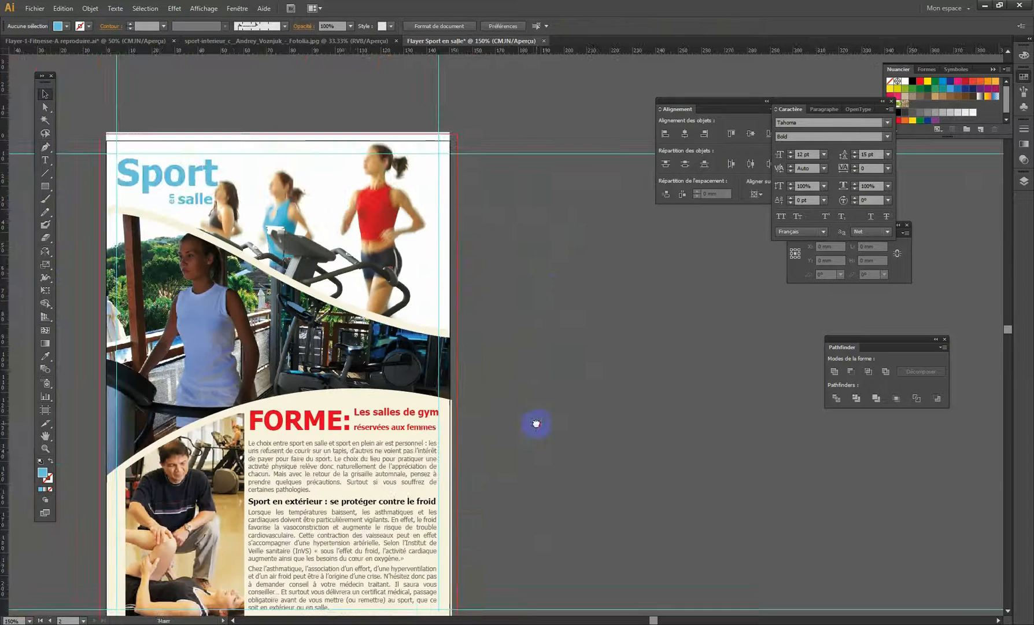
{"action": "left_click_drag", "start_coordinate": [537, 425], "coordinate": [564, 272]}
{"action": "left_click", "coordinate": [46, 106]}
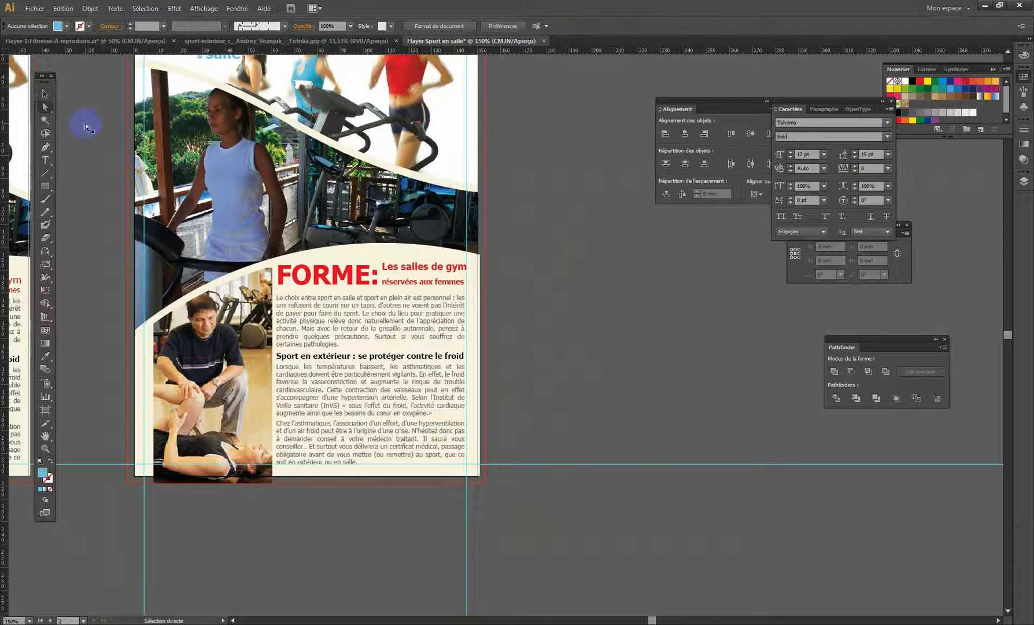
{"action": "left_click", "coordinate": [484, 260]}
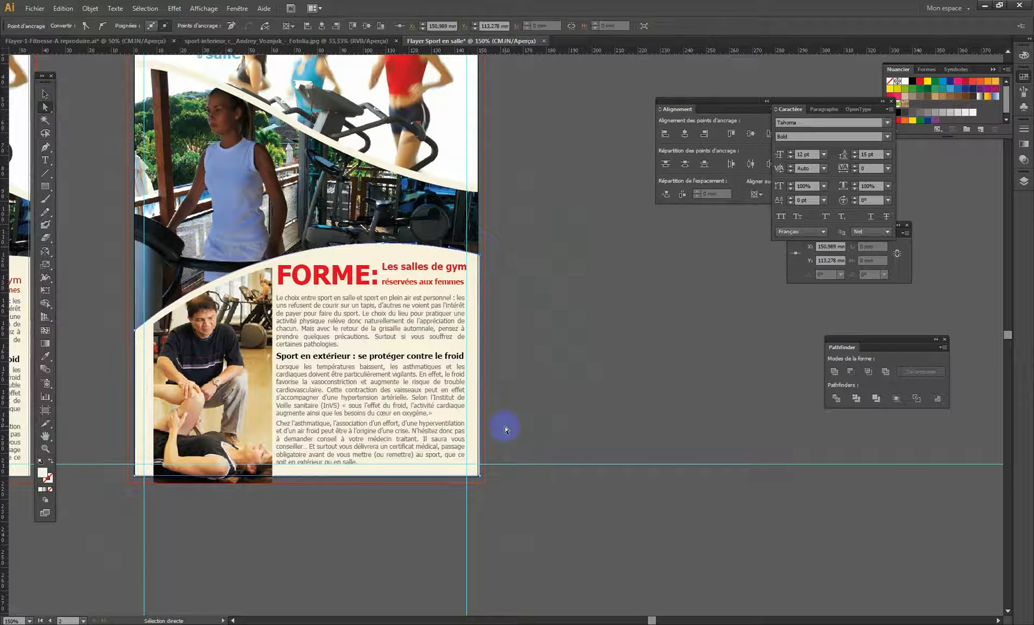
{"action": "left_click", "coordinate": [479, 483]}
{"action": "left_click", "coordinate": [479, 479], "text": "shift"}
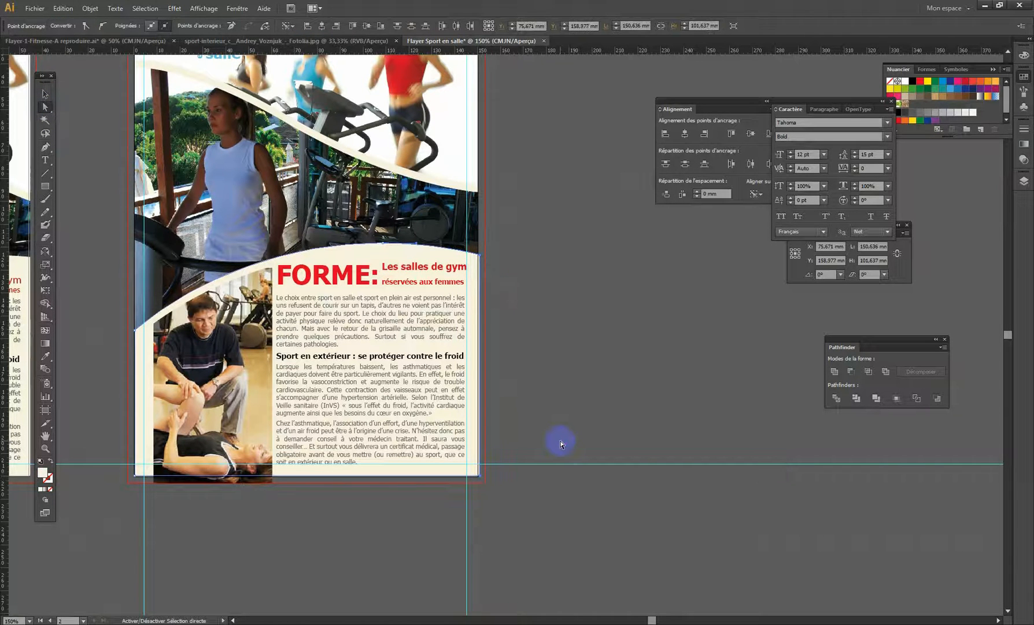
{"action": "key", "text": "shift+Right"}
{"action": "key", "text": "Left"}
{"action": "key", "text": "Left"}
{"action": "key", "text": "Left"}
{"action": "key", "text": "Left"}
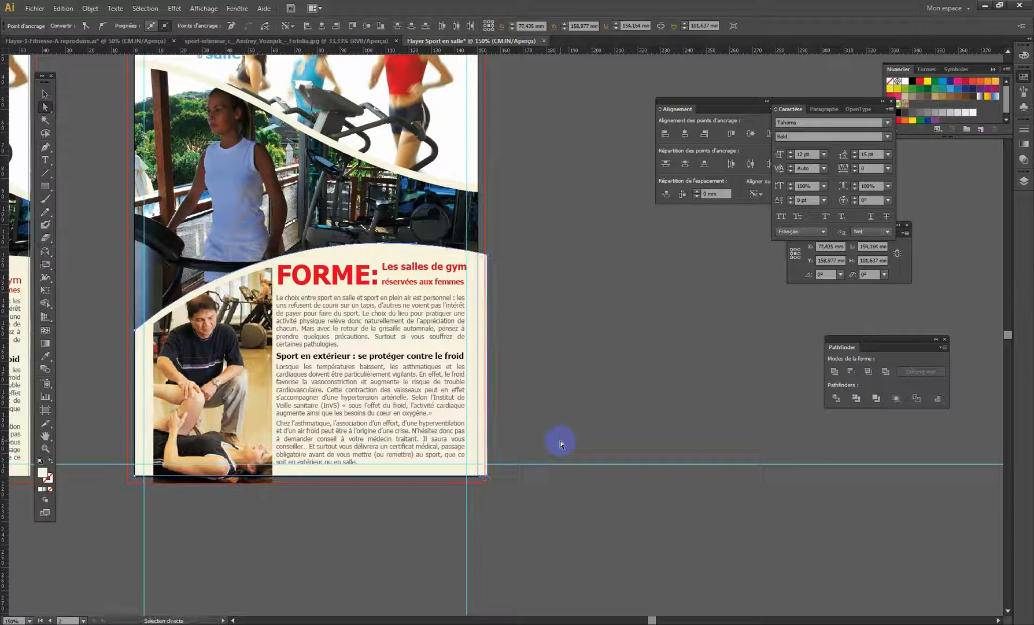
Step: Move the cream shape's bottom anchor points down to the red bleed line, making the shape about 105.52 mm high
{"action": "key", "text": "space"}
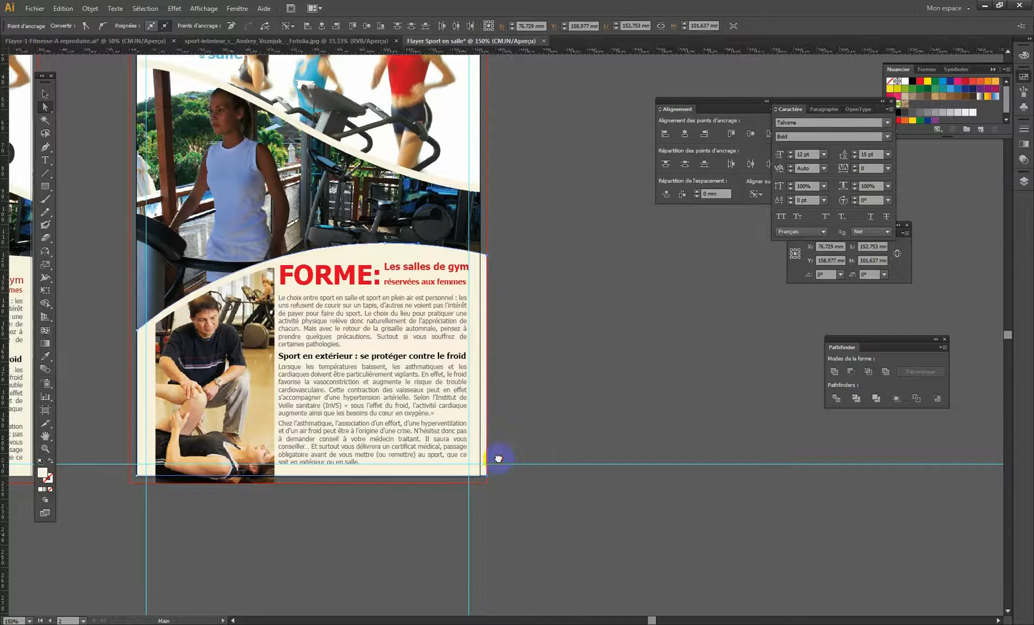
{"action": "left_click_drag", "start_coordinate": [496, 457], "coordinate": [653, 370]}
{"action": "left_click", "coordinate": [696, 409]}
{"action": "key", "text": "space"}
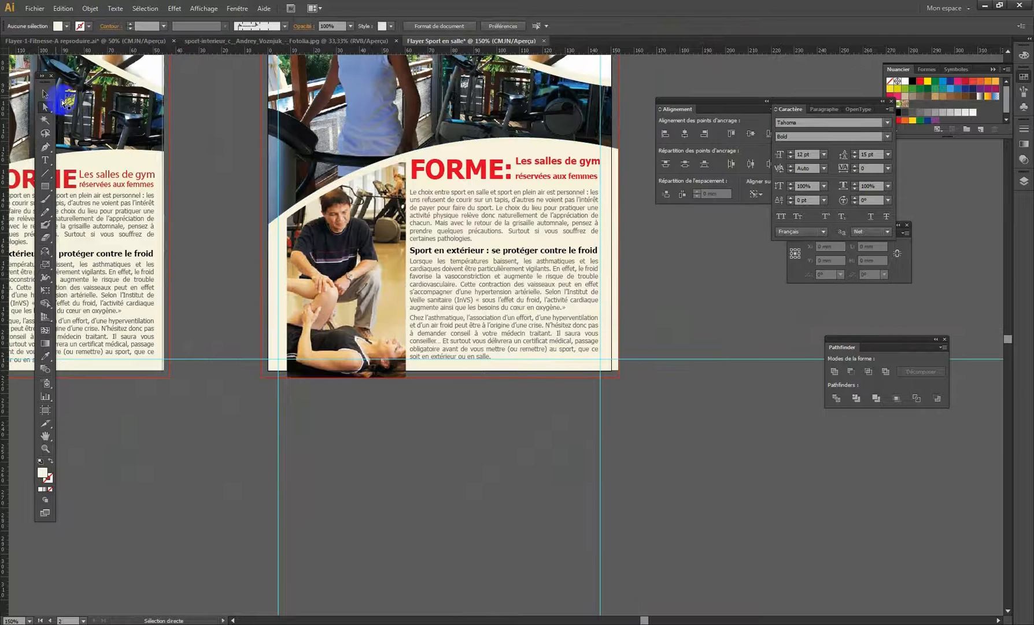
{"action": "left_click", "coordinate": [617, 371]}
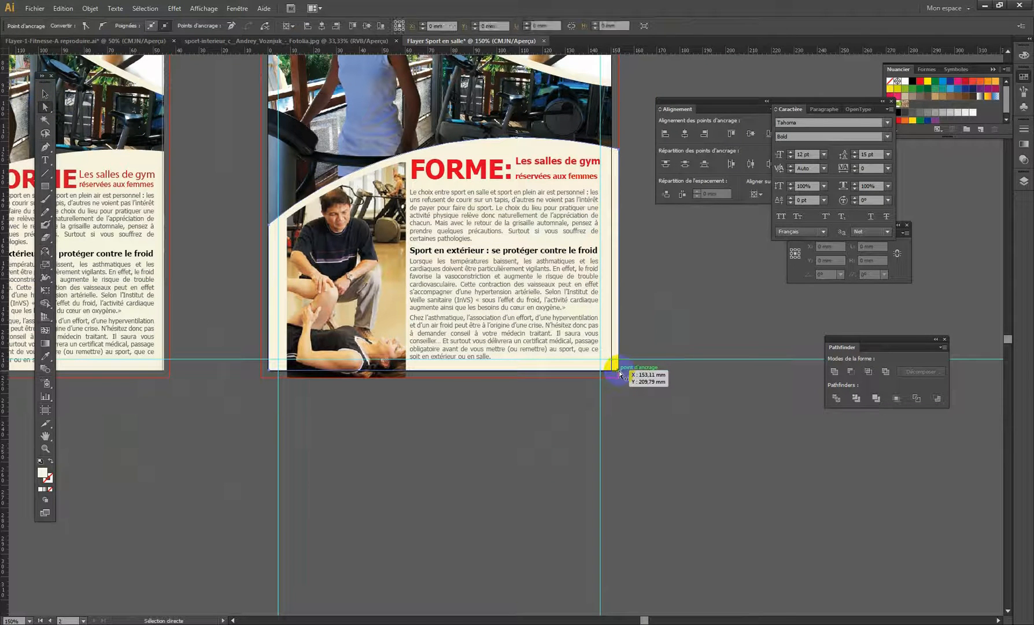
{"action": "left_click", "coordinate": [270, 370], "text": "shift"}
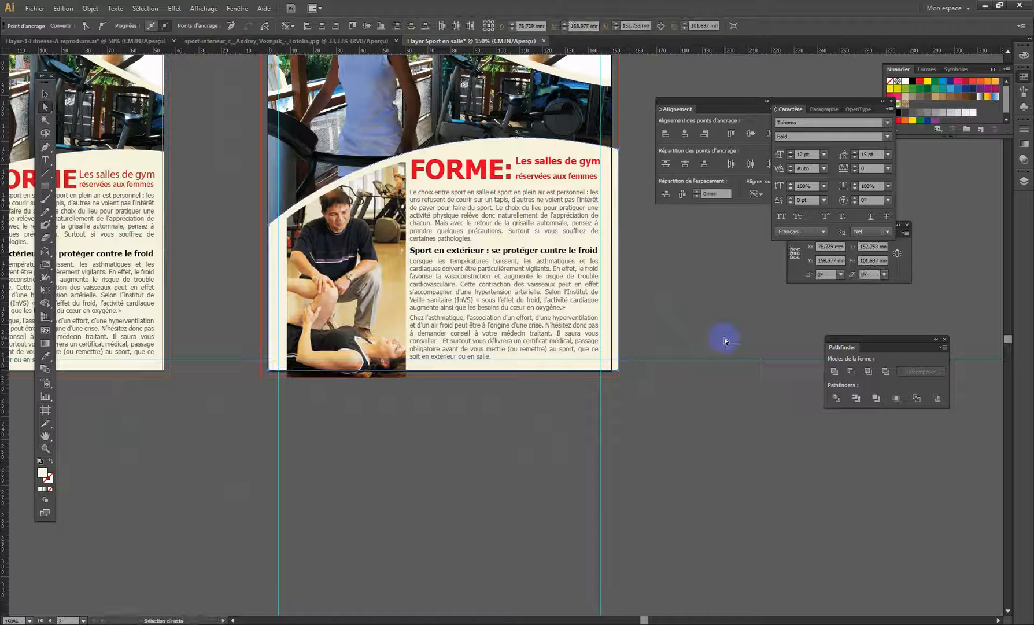
{"action": "key", "text": "Down"}
{"action": "key", "text": "Down"}
{"action": "key", "text": "Down"}
{"action": "key", "text": "Down"}
{"action": "key", "text": "Down"}
{"action": "key", "text": "Down"}
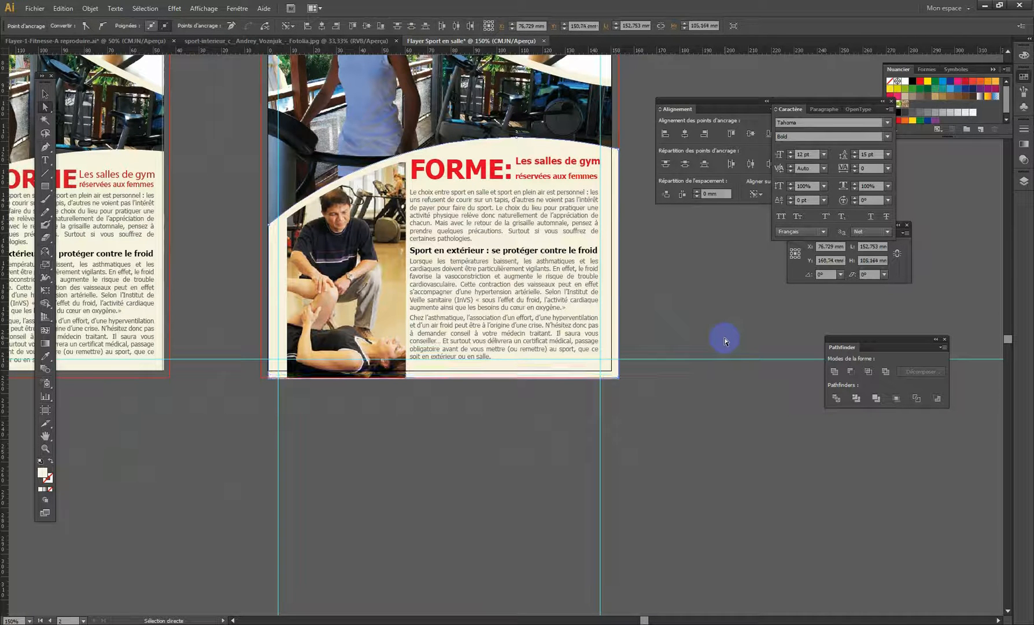
Step: Move the cream shape's left anchor points out to the red bleed line, making the shape about 156.28 mm wide
{"action": "mouse_move", "coordinate": [284, 259]}
{"action": "left_mouse_down"}
{"action": "mouse_move", "coordinate": [500, 344]}
{"action": "mouse_move", "coordinate": [492, 324]}
{"action": "mouse_move", "coordinate": [492, 461]}
{"action": "mouse_move", "coordinate": [497, 447]}
{"action": "mouse_move", "coordinate": [418, 472]}
{"action": "left_mouse_up"}
{"action": "left_click", "coordinate": [98, 139]}
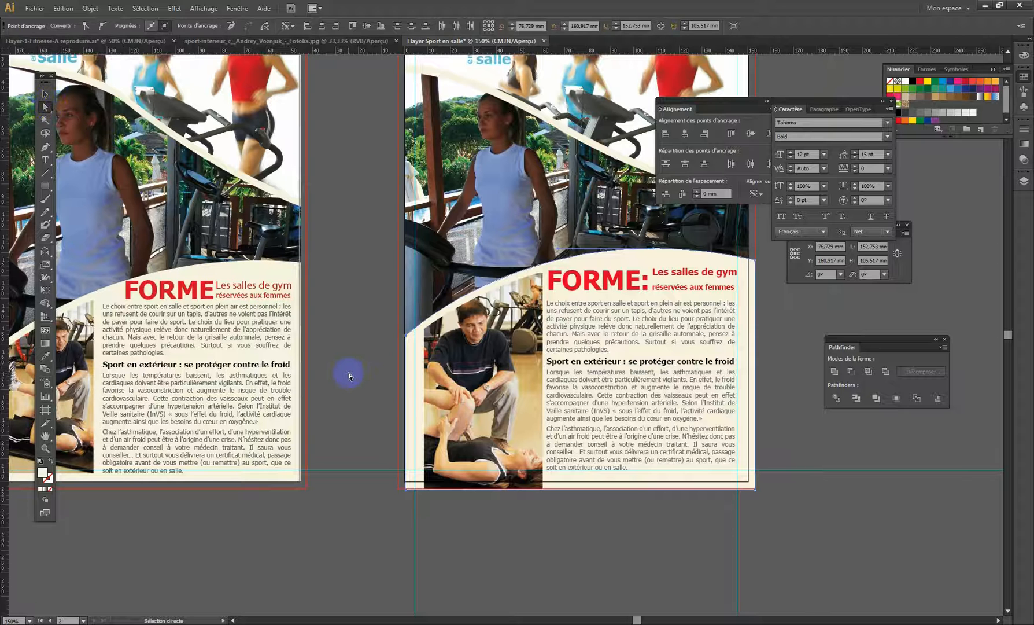
{"action": "left_click", "coordinate": [442, 476]}
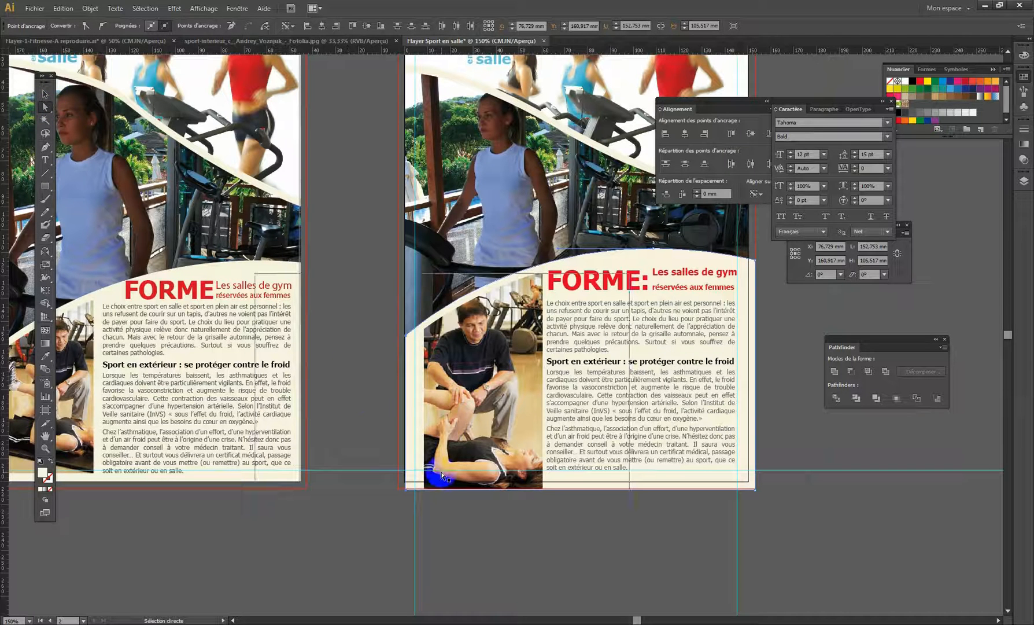
{"action": "key", "text": "Left"}
{"action": "key", "text": "Left"}
{"action": "key", "text": "Left"}
{"action": "key", "text": "Left"}
{"action": "key", "text": "Left"}
{"action": "key", "text": "Left"}
{"action": "key", "text": "Left"}
{"action": "key", "text": "Left"}
{"action": "key", "text": "Left"}
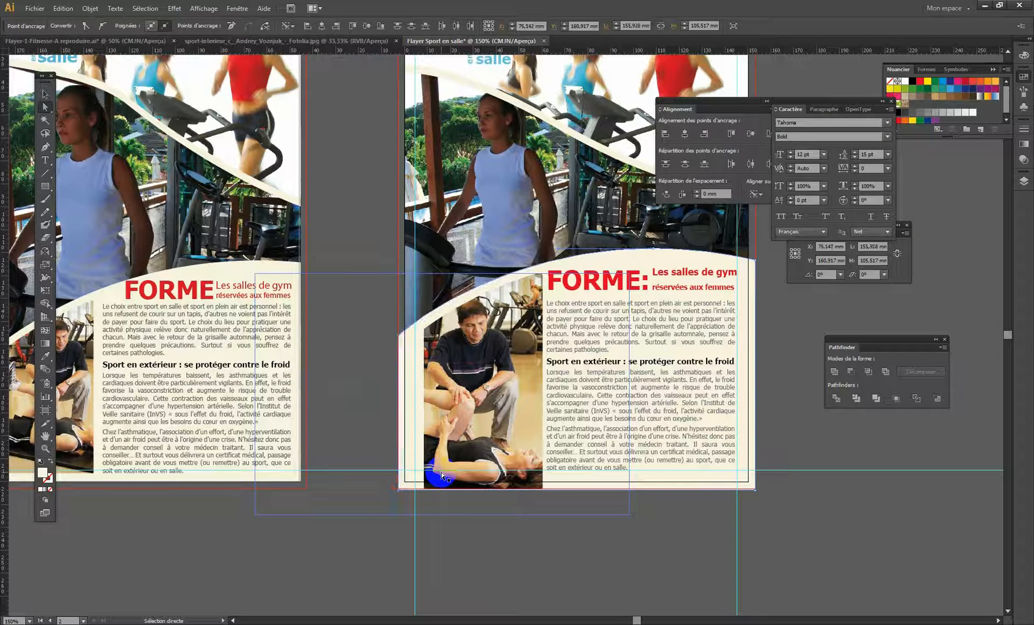
{"action": "key", "text": "Left"}
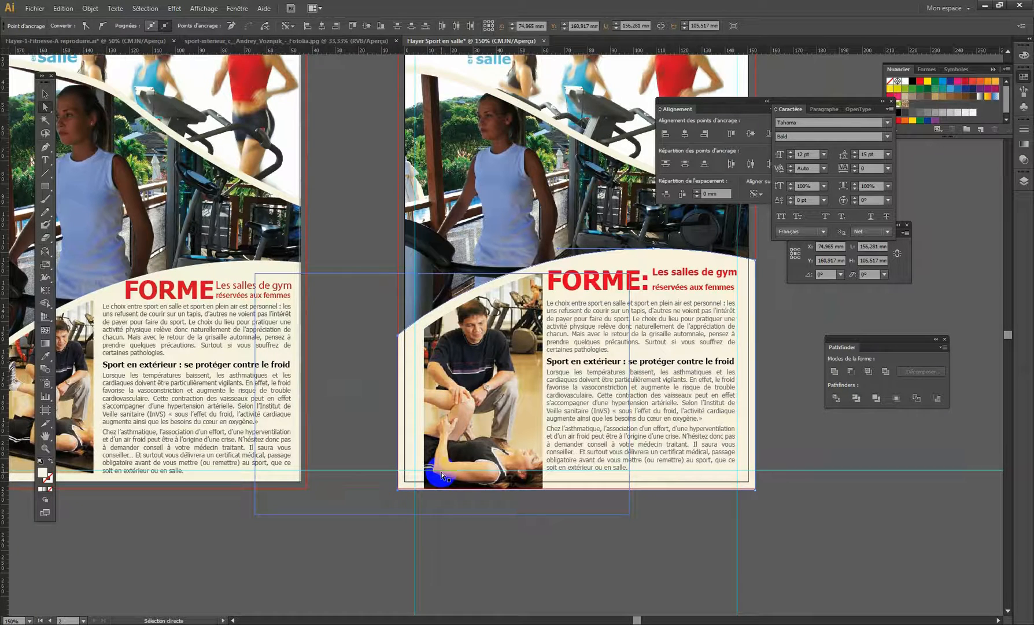
Step: Nudge the cream shape's upper-left anchor point down slightly, to a Y position of about 146.89 mm
{"action": "left_click", "coordinate": [363, 354]}
{"action": "left_click", "coordinate": [398, 335]}
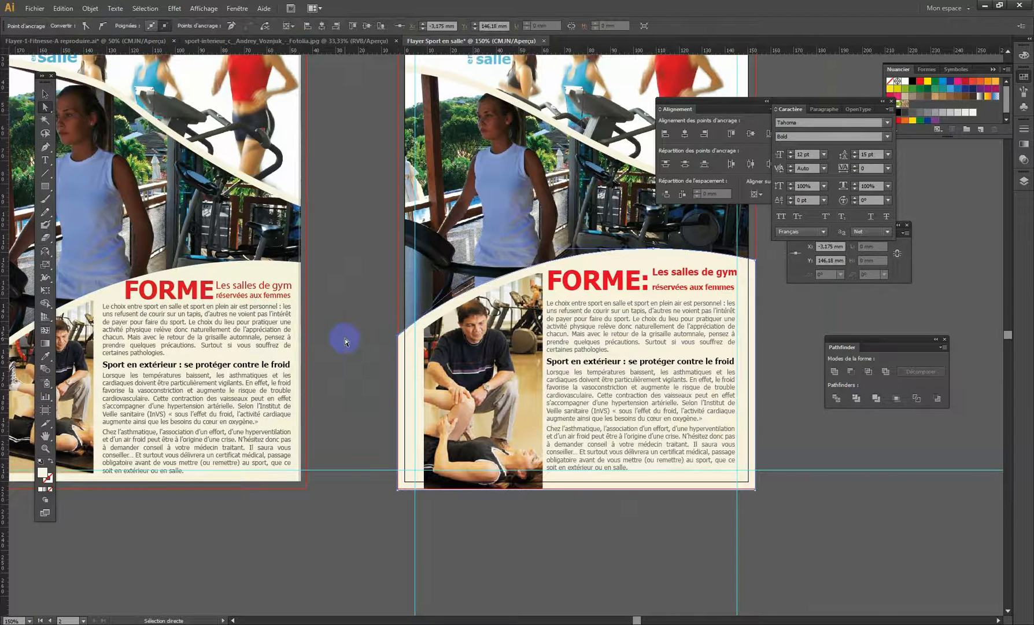
{"action": "key", "text": "Down"}
{"action": "key", "text": "Down"}
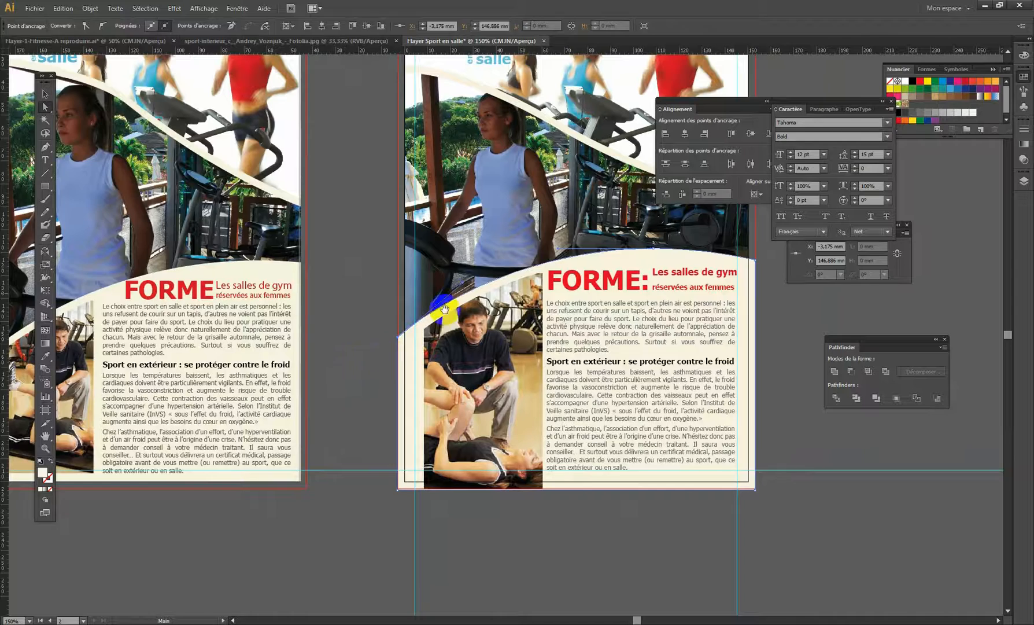
Step: Examine the page in outline view to identify the gym photo's clipping frame, and return to the normal preview
{"action": "scroll", "coordinate": [370, 289], "scroll_direction": "up", "scroll_amount": 3}
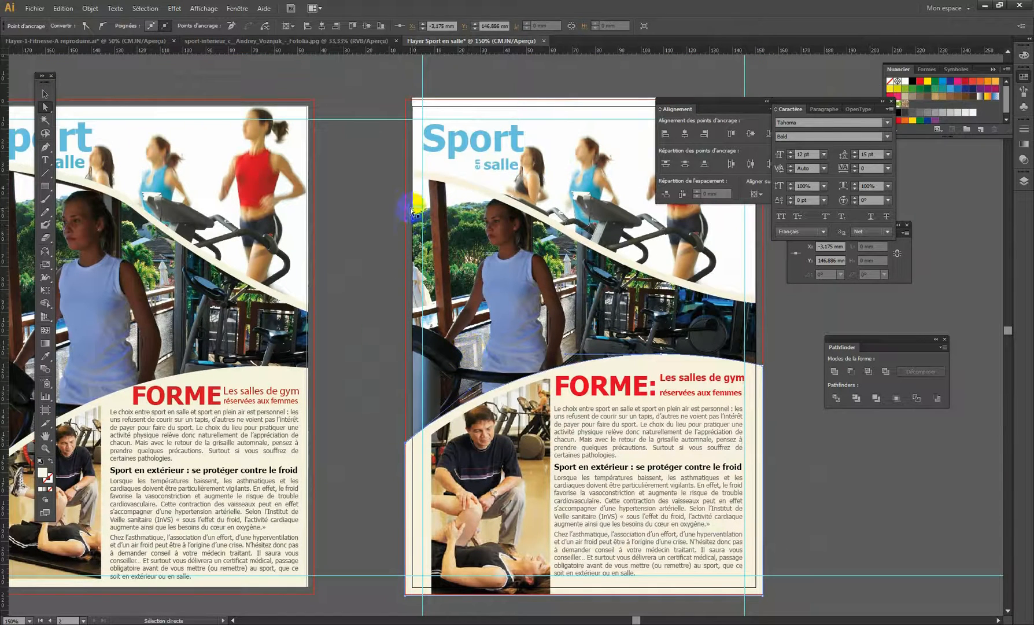
{"action": "key", "text": "space"}
{"action": "left_click_drag", "start_coordinate": [524, 257], "coordinate": [413, 270]}
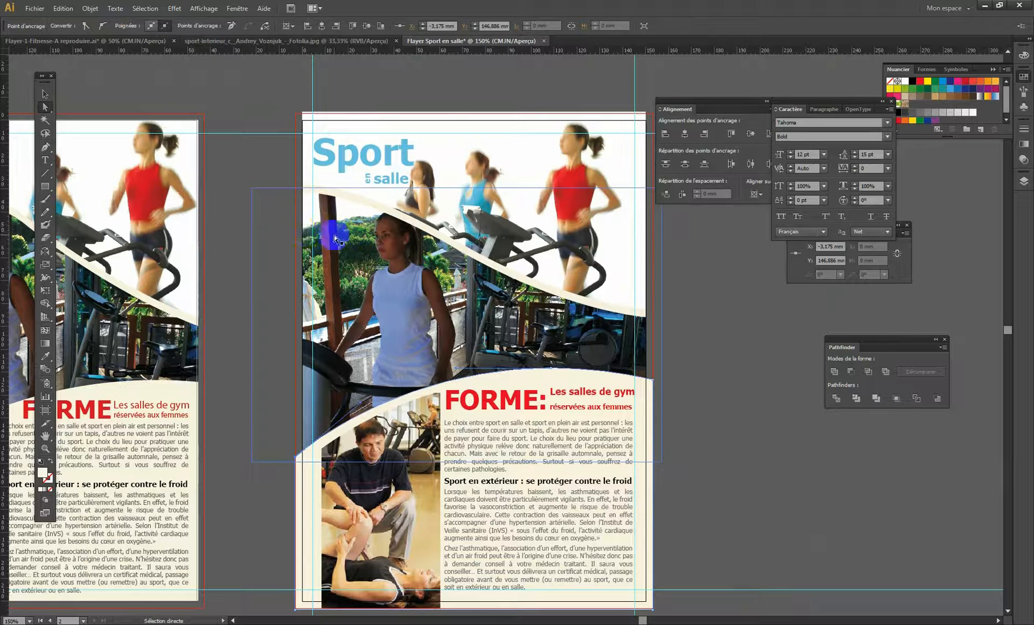
{"action": "left_click", "coordinate": [373, 237]}
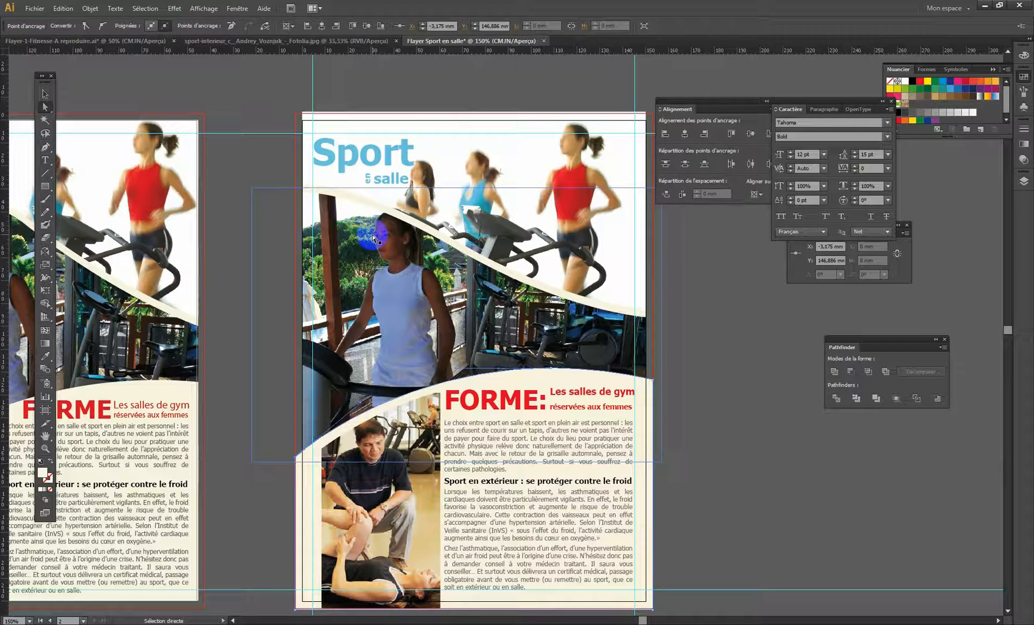
{"action": "left_click", "coordinate": [203, 7]}
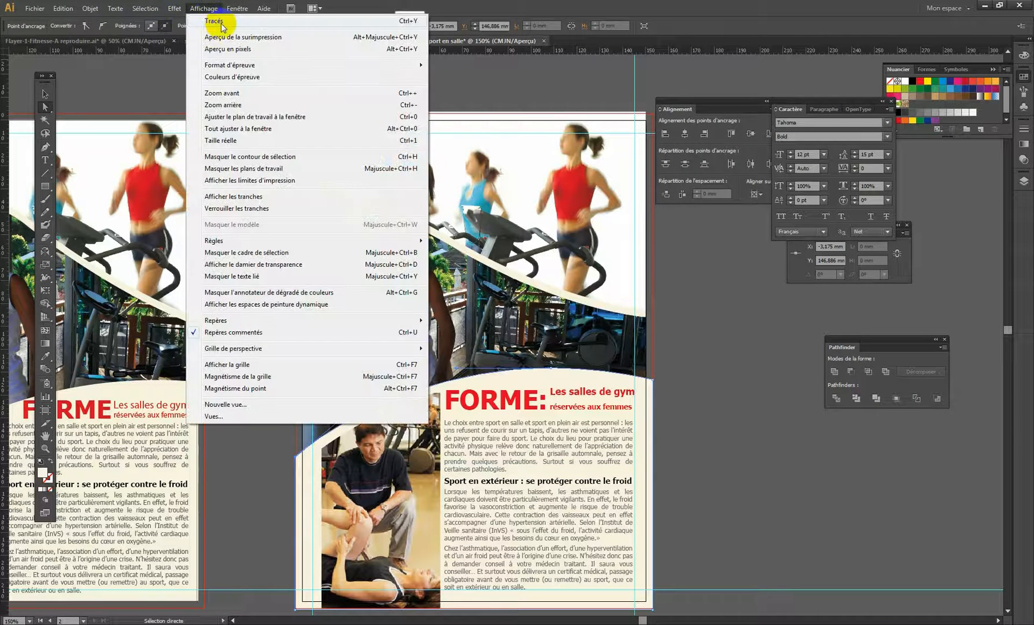
{"action": "left_click", "coordinate": [223, 26]}
{"action": "left_click", "coordinate": [742, 354]}
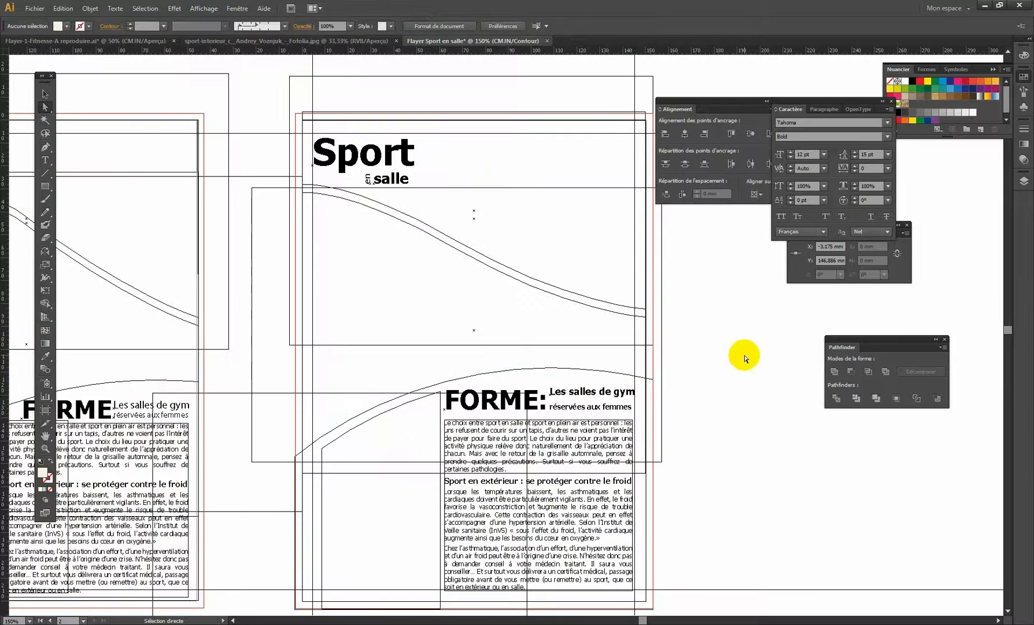
{"action": "left_click", "coordinate": [313, 366]}
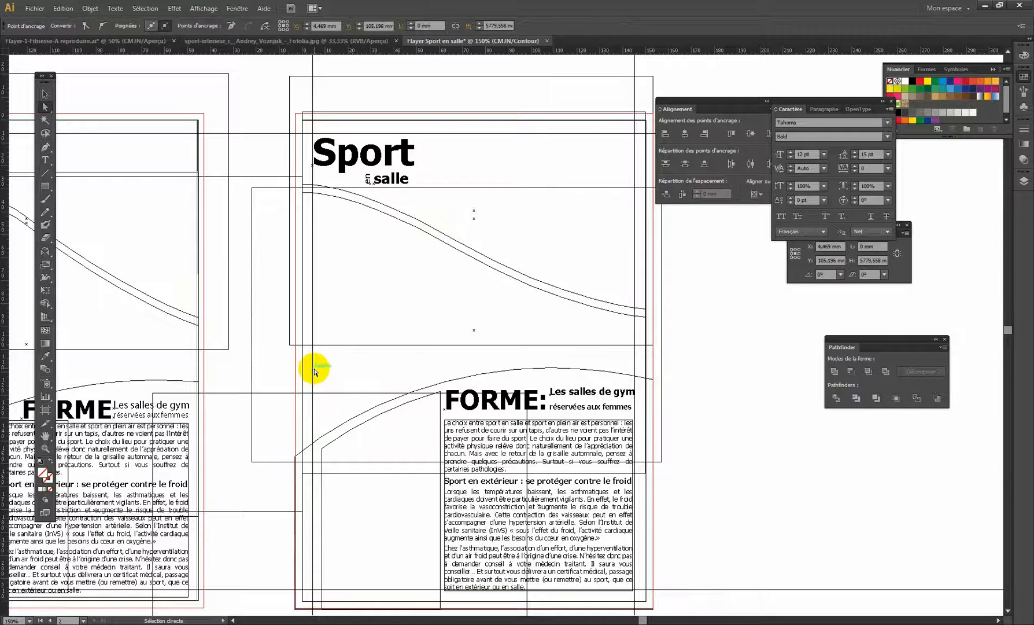
{"action": "left_click", "coordinate": [303, 366]}
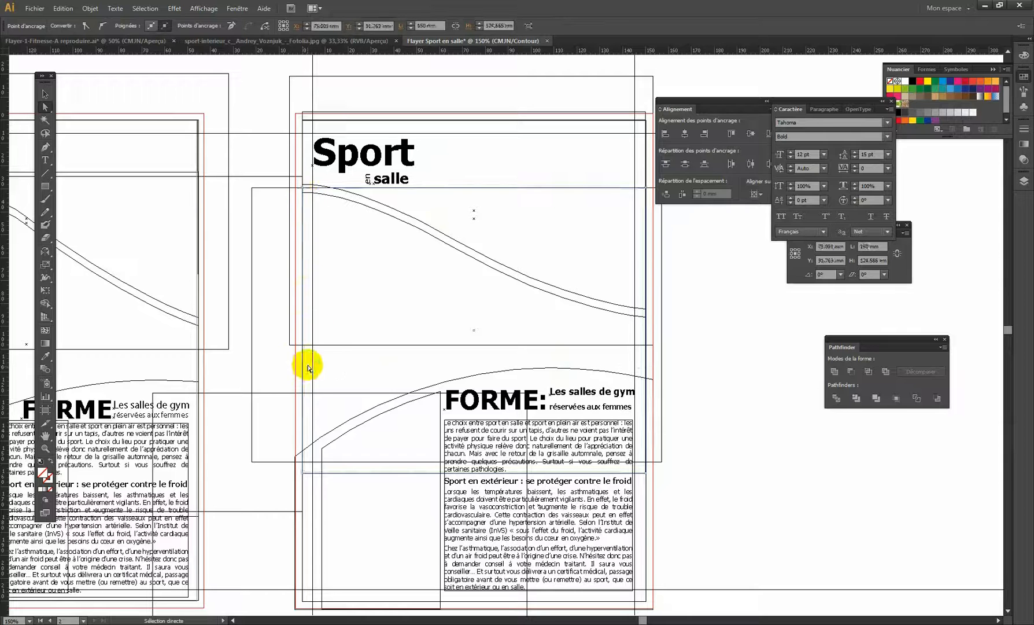
{"action": "left_click", "coordinate": [276, 381]}
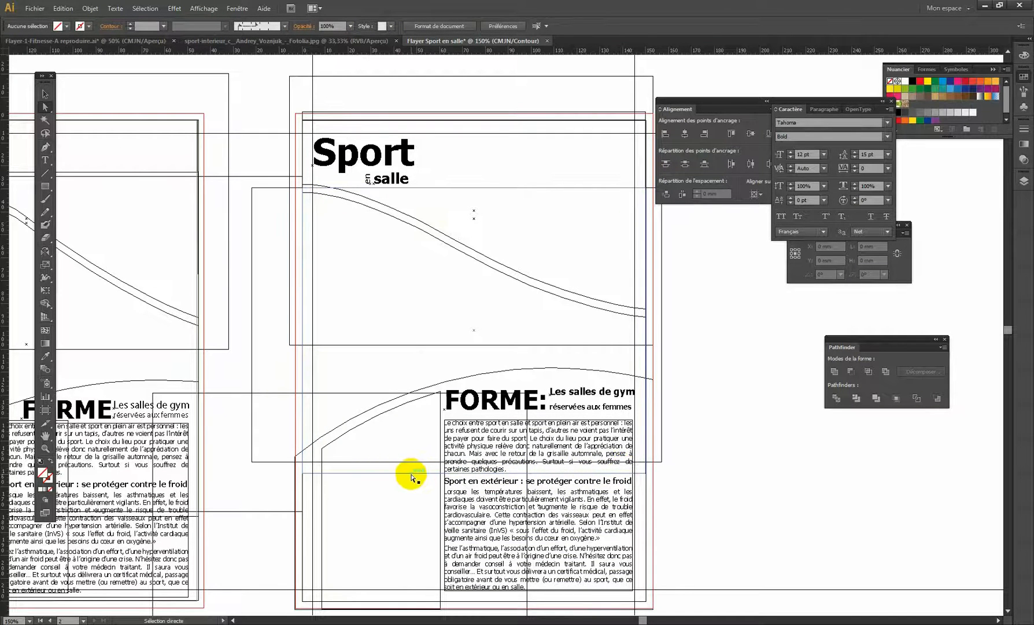
{"action": "left_click", "coordinate": [496, 188]}
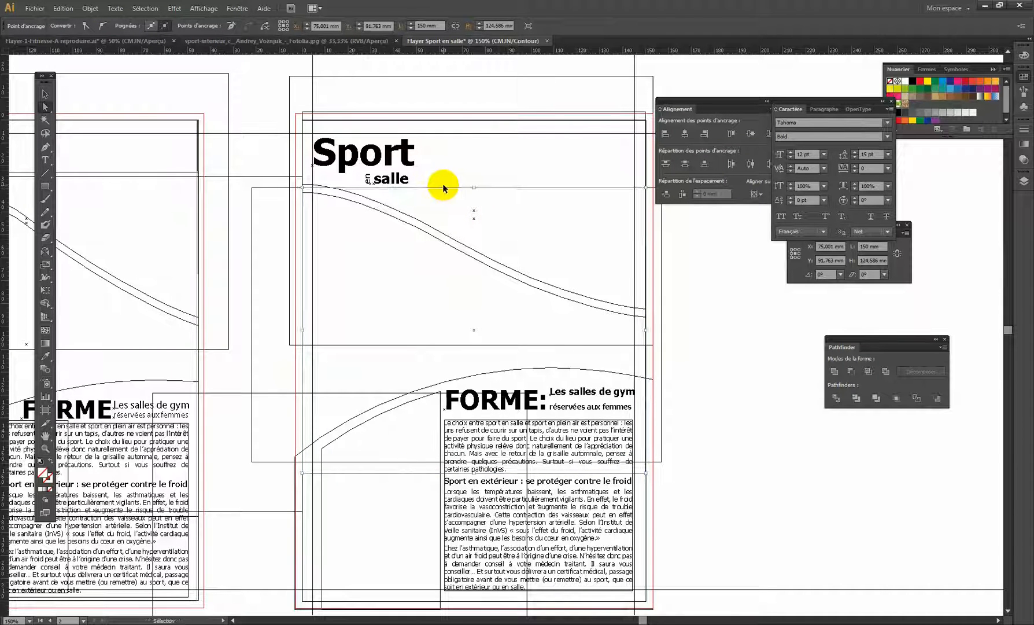
{"action": "key", "text": "ctrl+y"}
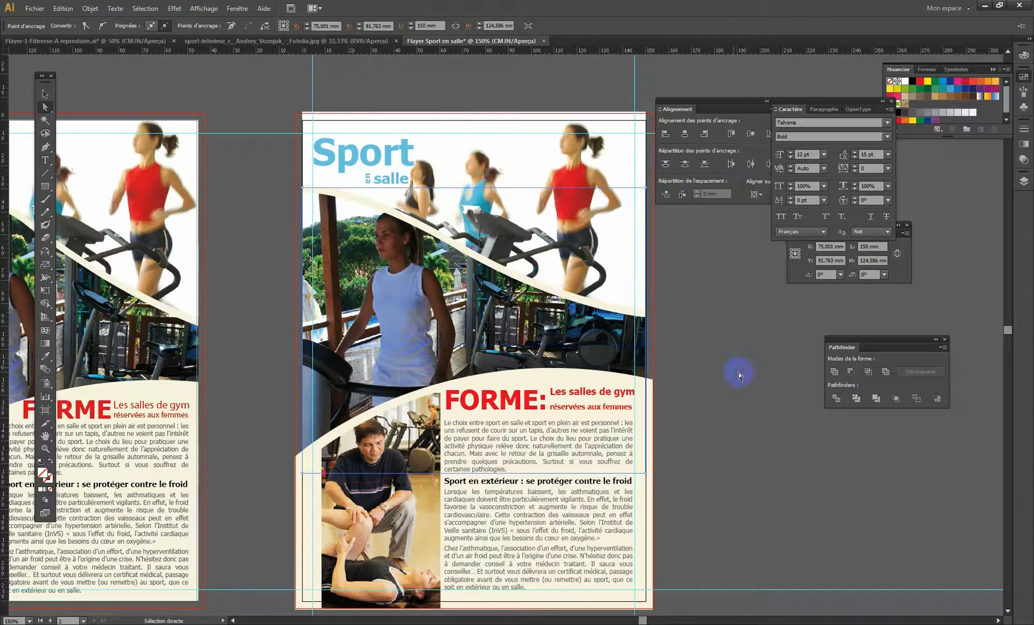
Step: Try to extend the left edge of the gym photo's clipping frame to the bleed line, and undo it
{"action": "left_click", "coordinate": [795, 402]}
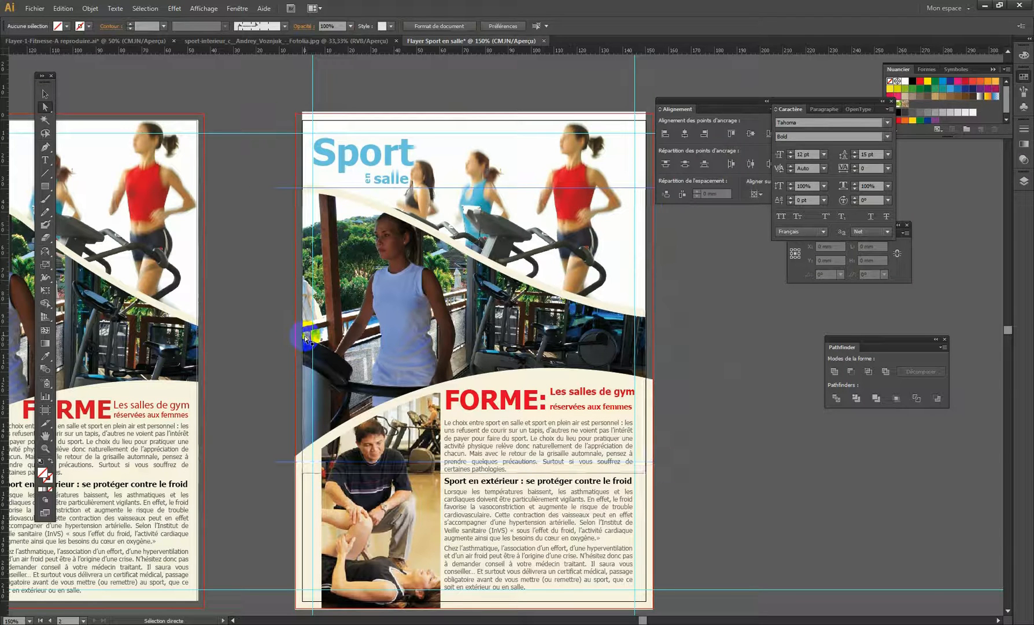
{"action": "left_click", "coordinate": [305, 337]}
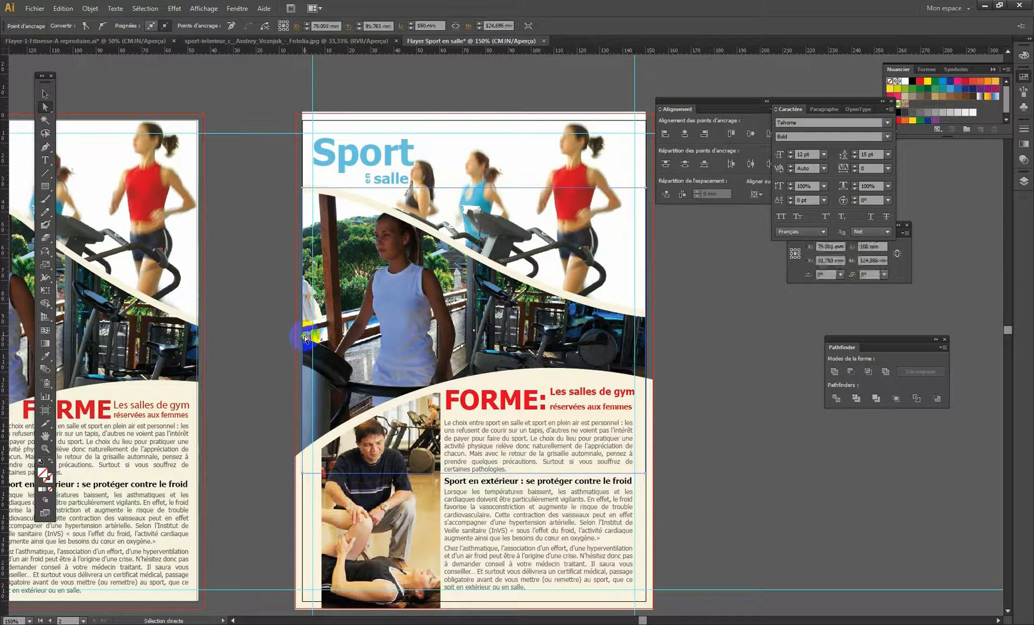
{"action": "left_click", "coordinate": [305, 188]}
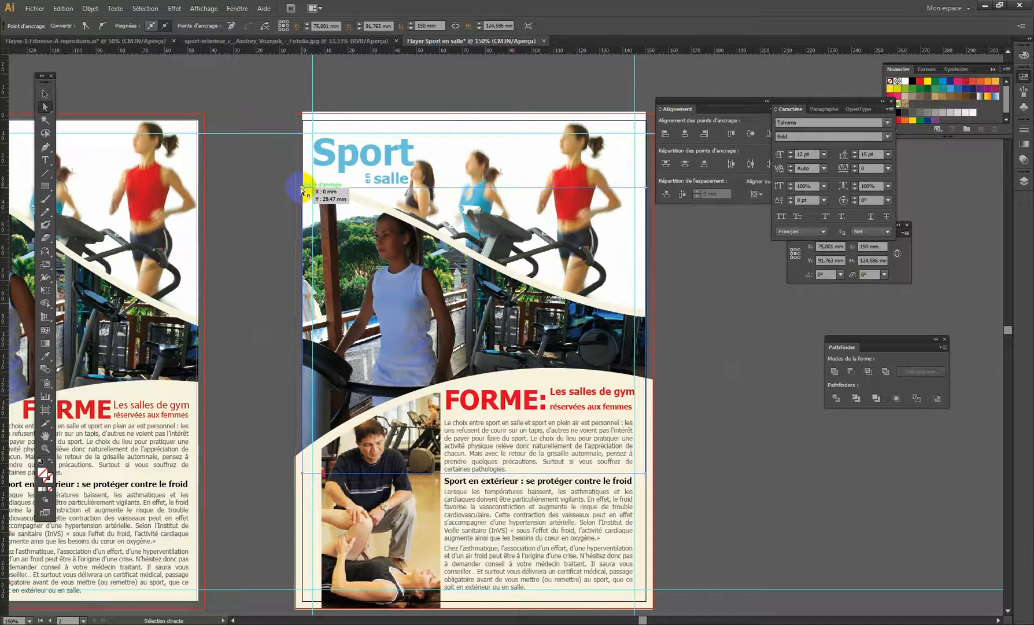
{"action": "left_click", "coordinate": [305, 474]}
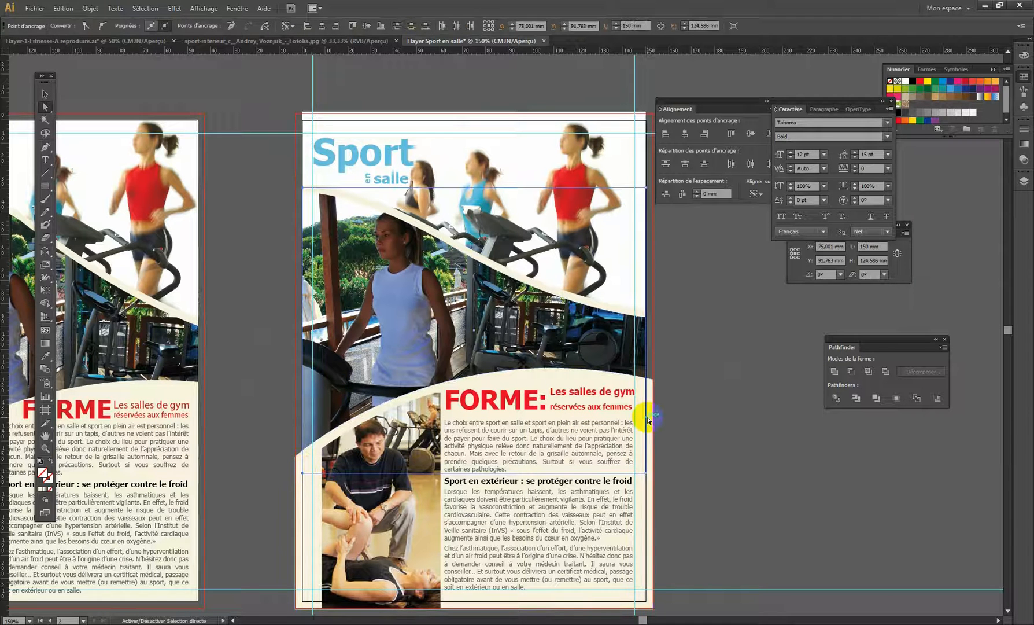
{"action": "key", "text": "shift+Left"}
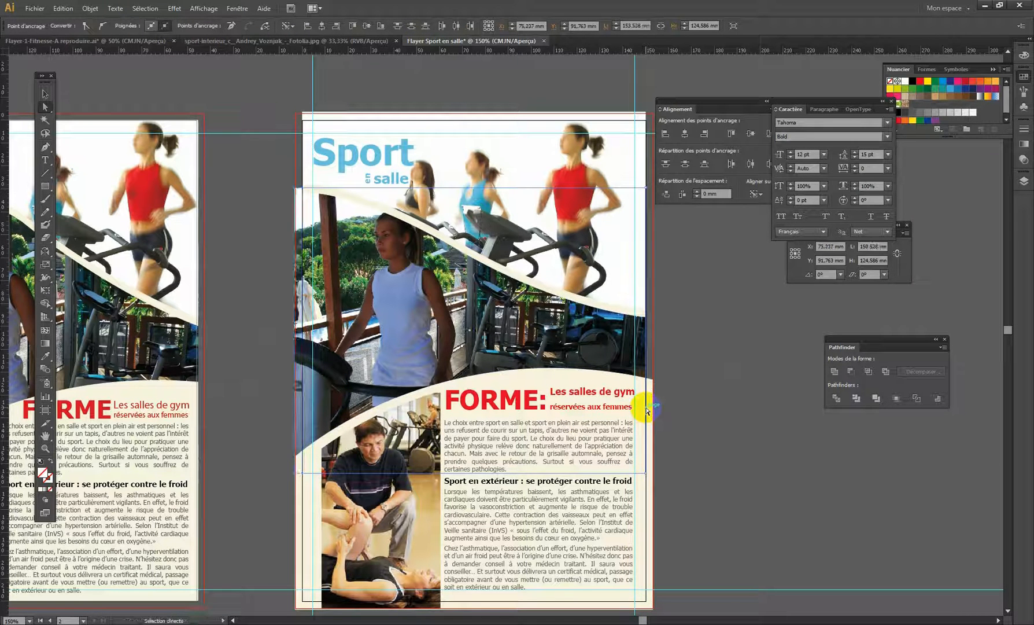
{"action": "key", "text": "v"}
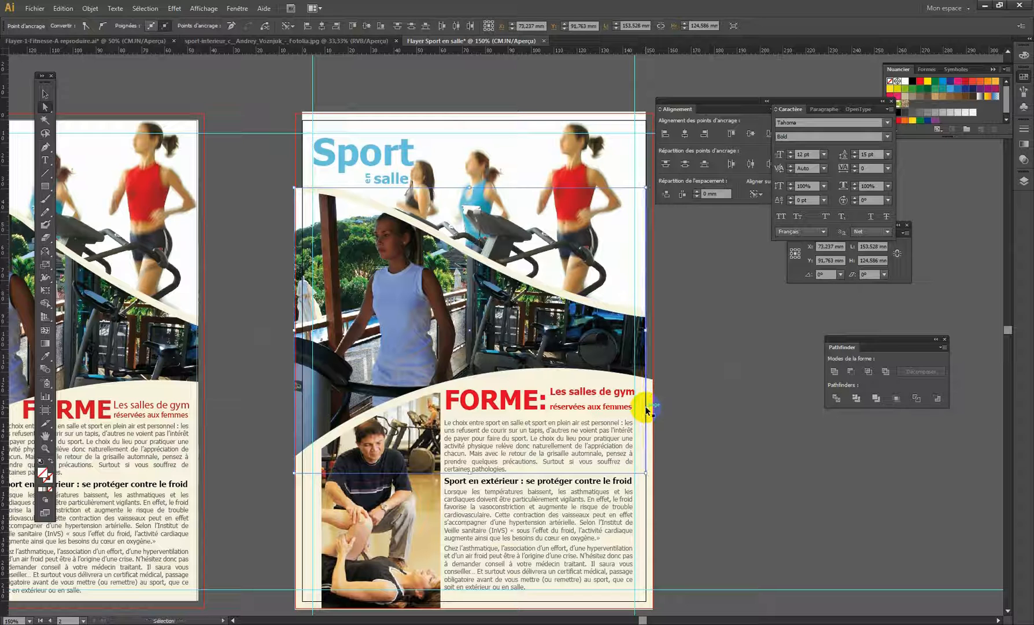
{"action": "key", "text": "ctrl+z"}
Step: Release the clipping mask of the gym photo on the second artboard
{"action": "key", "text": "a"}
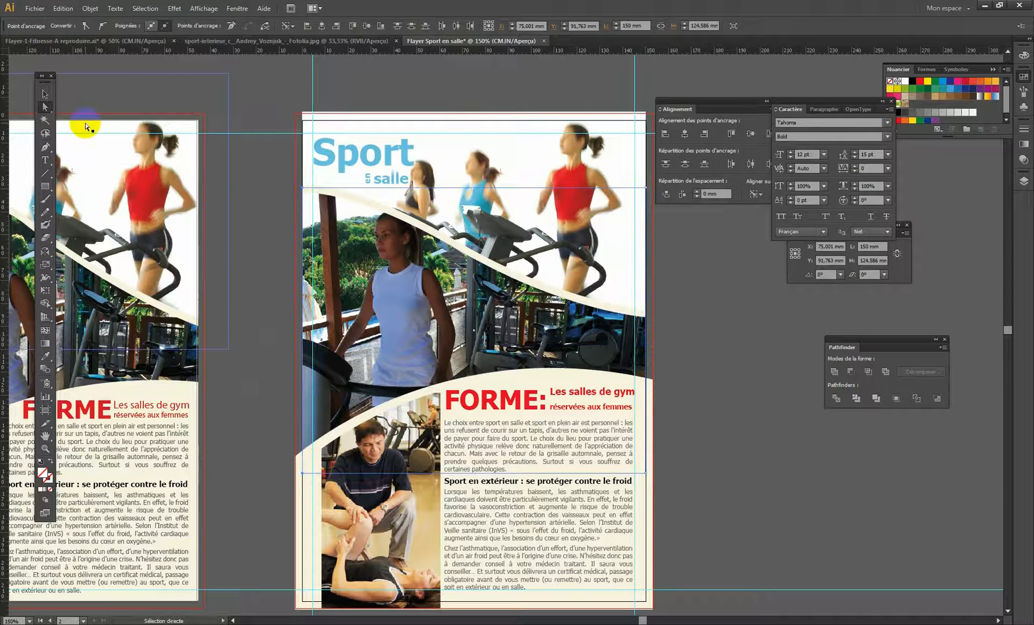
{"action": "left_click", "coordinate": [46, 94]}
{"action": "left_click", "coordinate": [617, 364], "text": "ctrl+alt"}
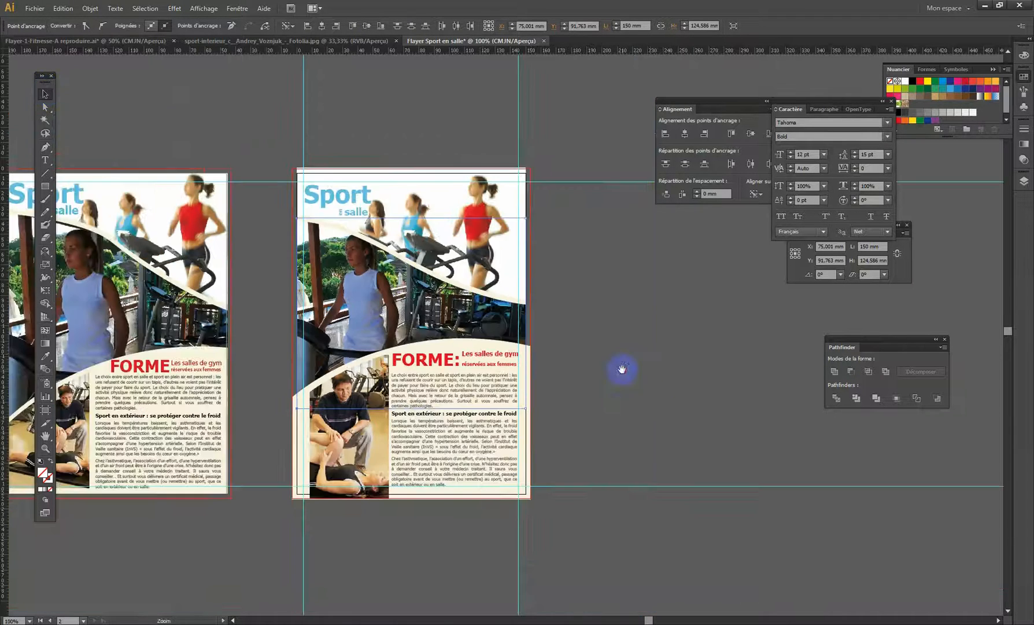
{"action": "left_click", "coordinate": [439, 319]}
{"action": "left_click", "coordinate": [373, 317]}
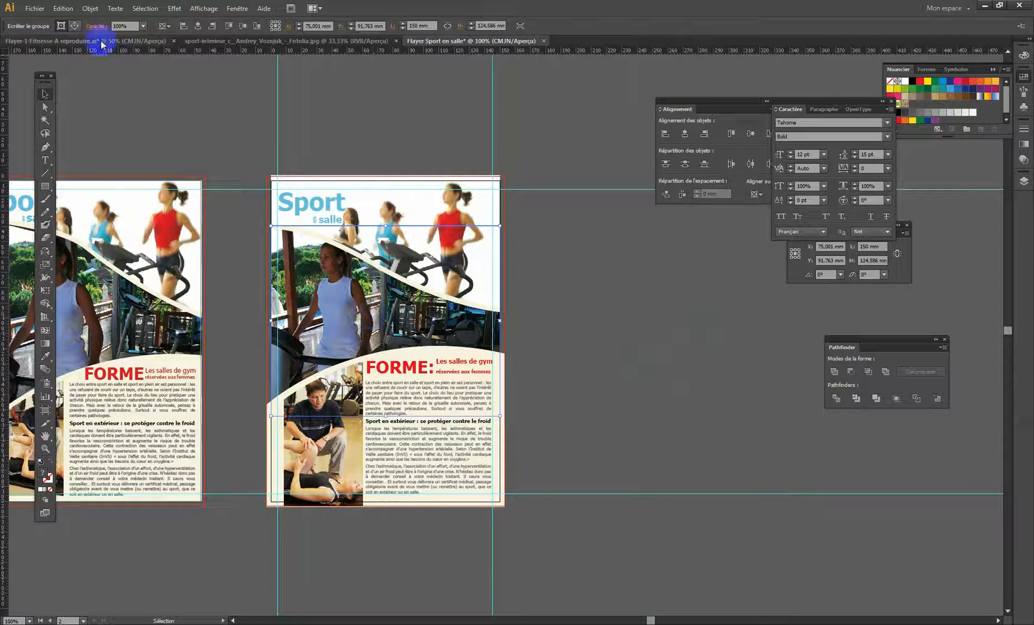
{"action": "left_click", "coordinate": [90, 8]}
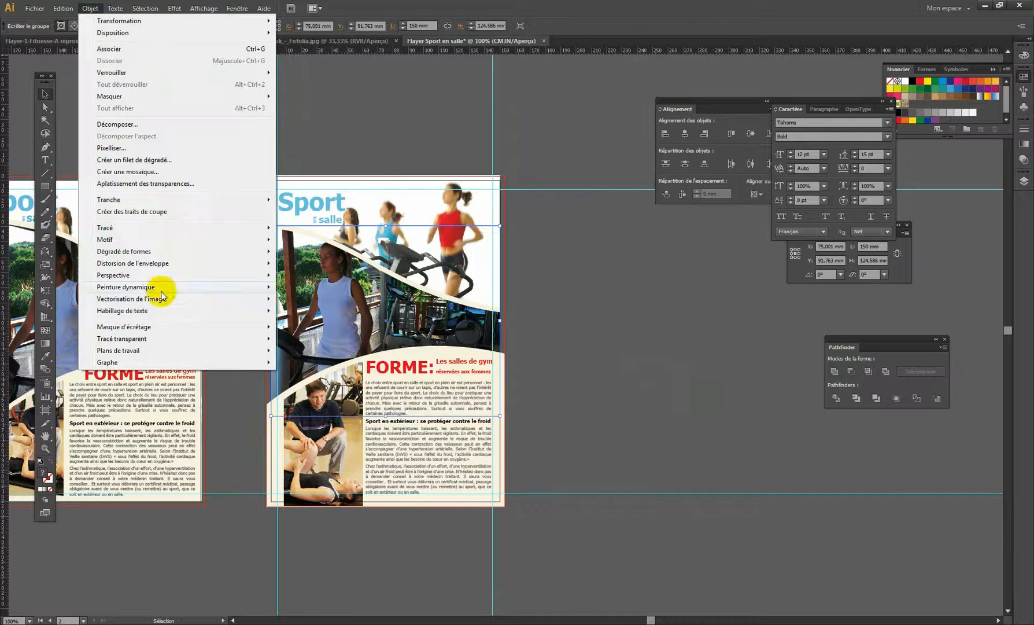
{"action": "mouse_move", "coordinate": [155, 325]}
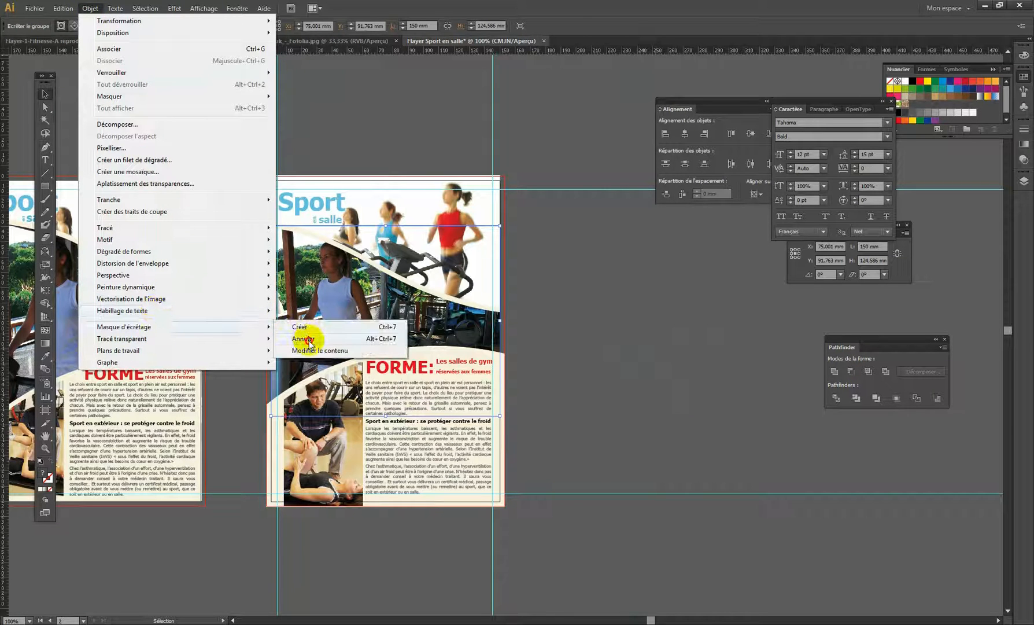
{"action": "left_click", "coordinate": [309, 341]}
Step: Pull the old clipping frame away from the released gym photo and remove it
{"action": "left_click", "coordinate": [619, 288]}
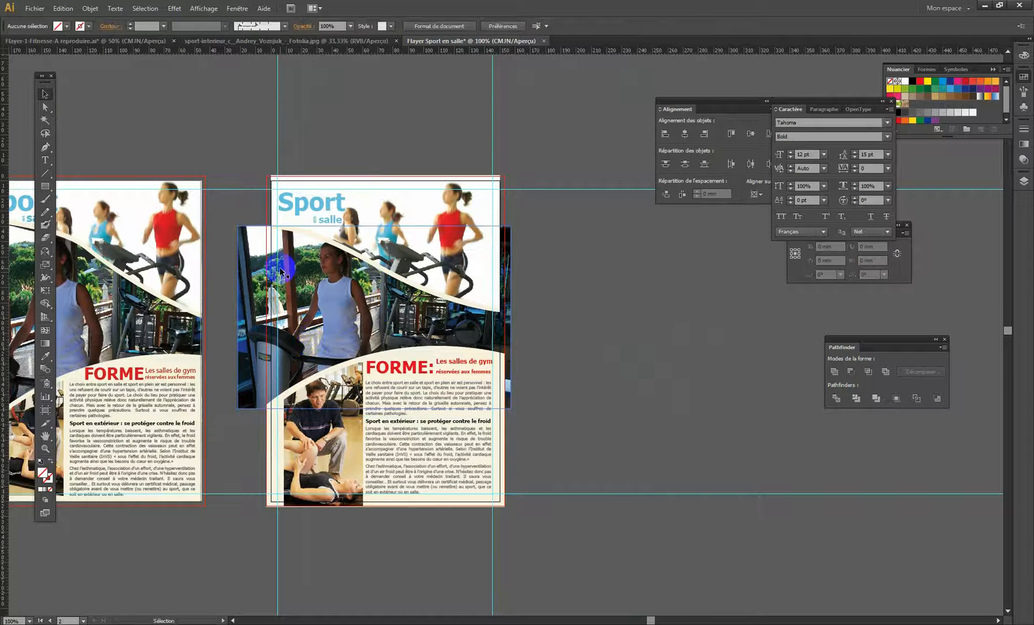
{"action": "left_click", "coordinate": [371, 263]}
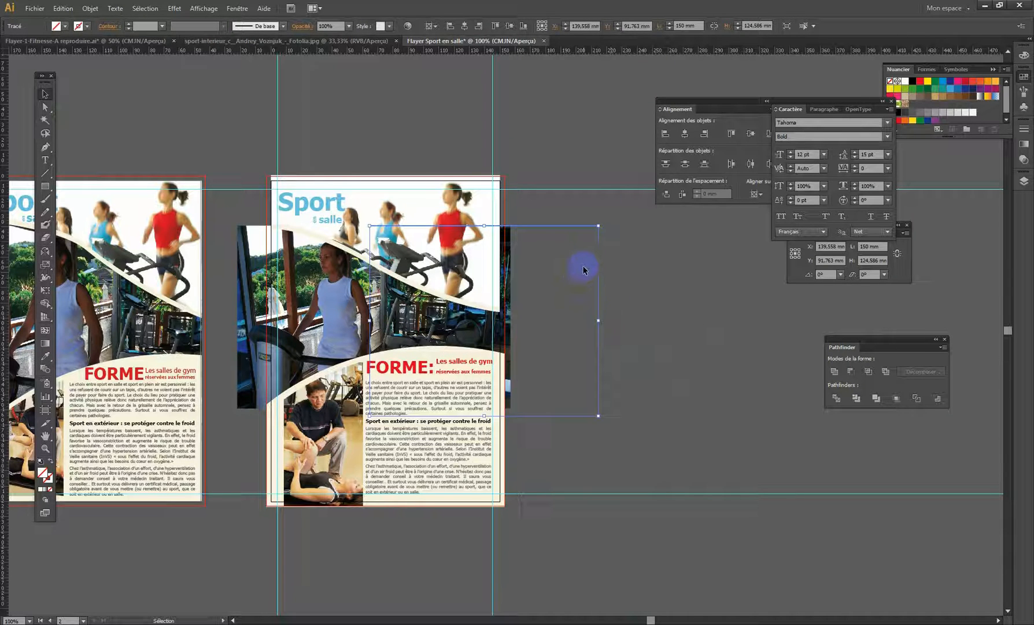
{"action": "left_click", "coordinate": [583, 269]}
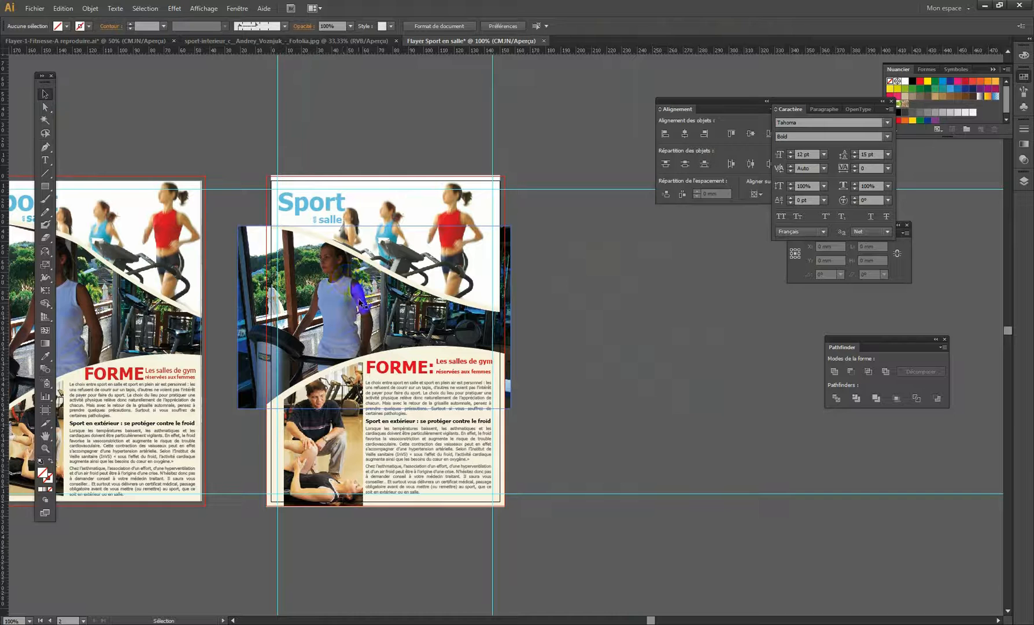
{"action": "left_click_drag", "start_coordinate": [362, 298], "coordinate": [414, 295]}
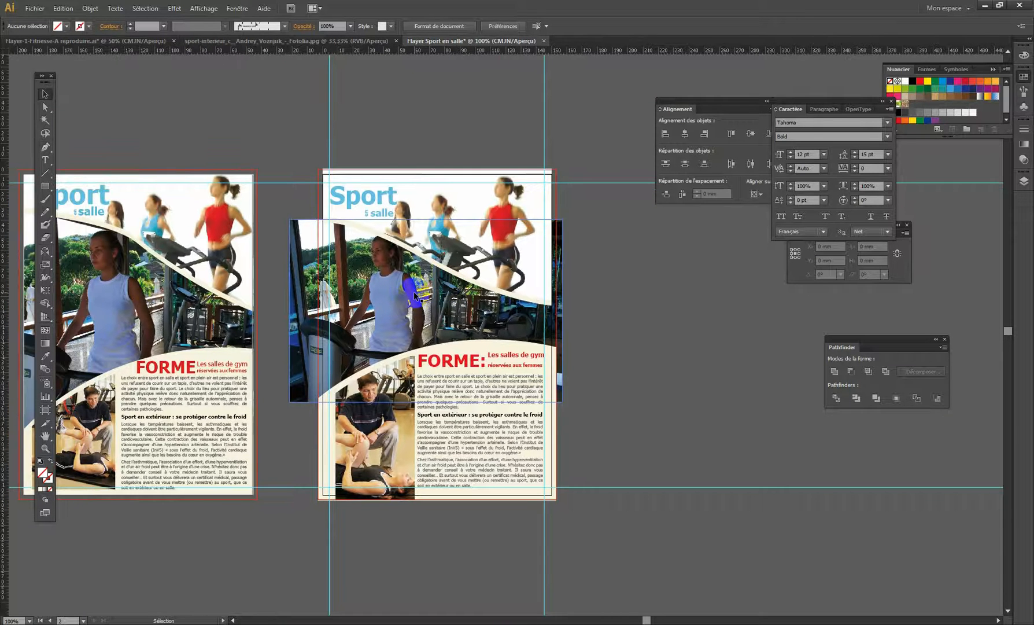
Step: Create a 150 mm wide, 128.0949 mm high rectangle over the gym photo, fill it red, and centre it horizontally on the artboard
{"action": "left_click", "coordinate": [45, 186]}
{"action": "left_click", "coordinate": [327, 235]}
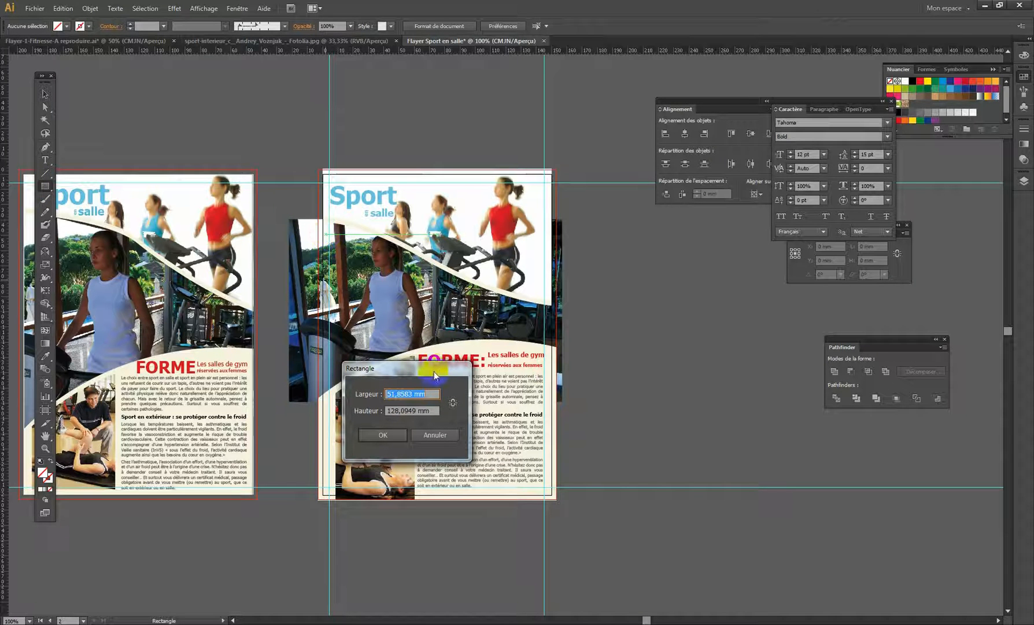
{"action": "type", "text": "150"}
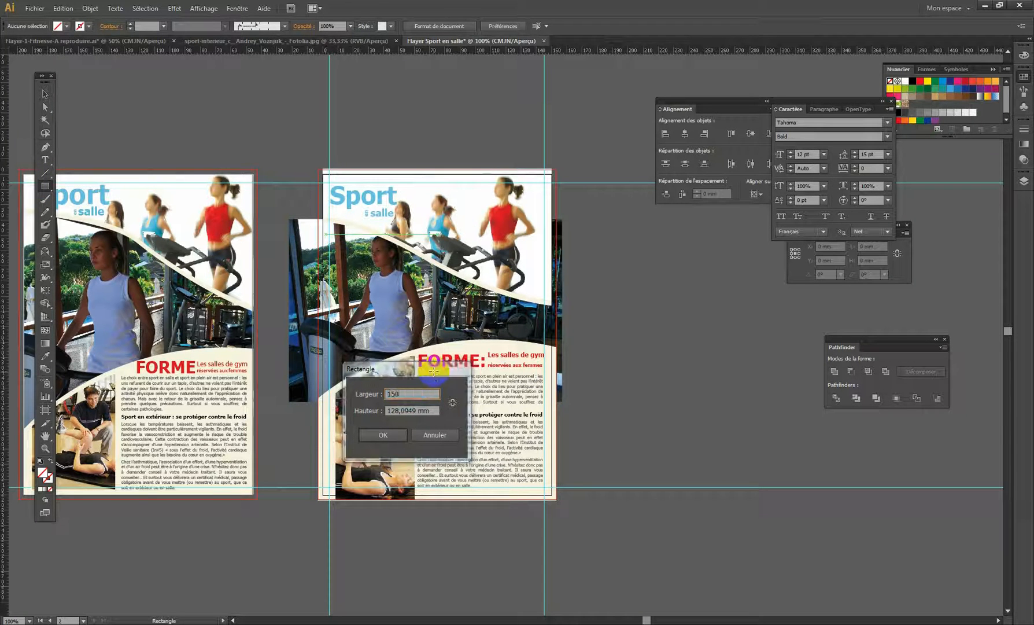
{"action": "key", "text": "Return"}
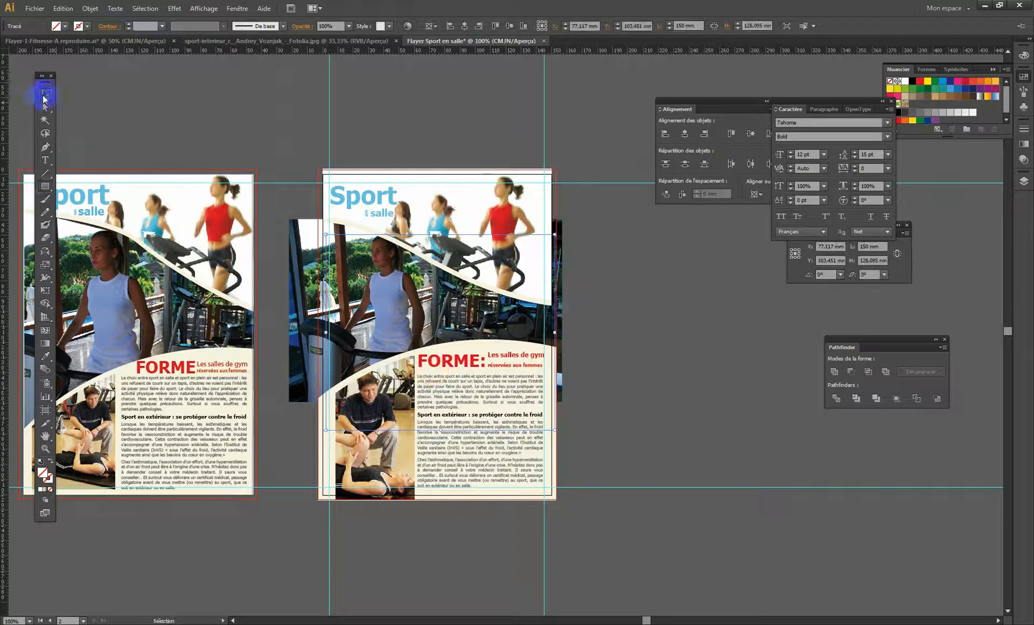
{"action": "left_click", "coordinate": [920, 81]}
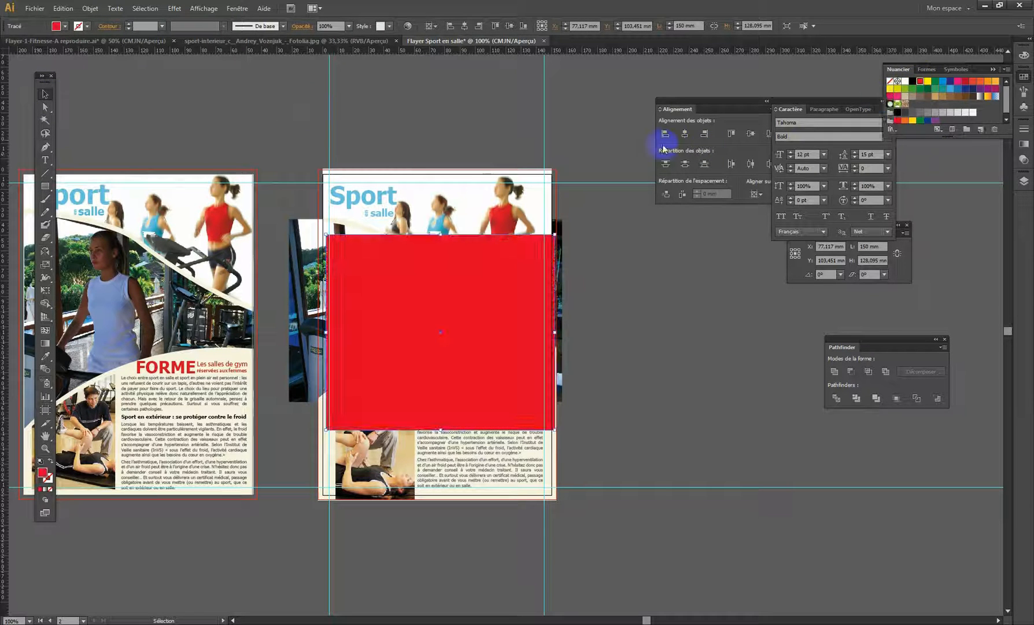
{"action": "left_click", "coordinate": [685, 133]}
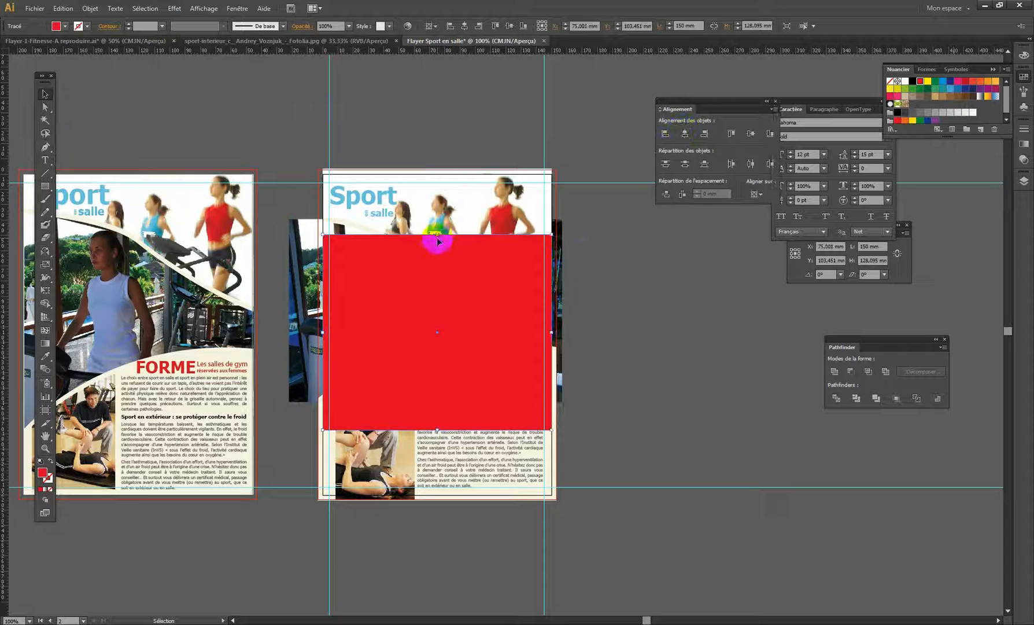
Step: Resize the red rectangle to about 156.95 by 120.03 mm, covering the gym photo's height and reaching both side bleed lines
{"action": "left_click_drag", "start_coordinate": [438, 234], "coordinate": [439, 216]}
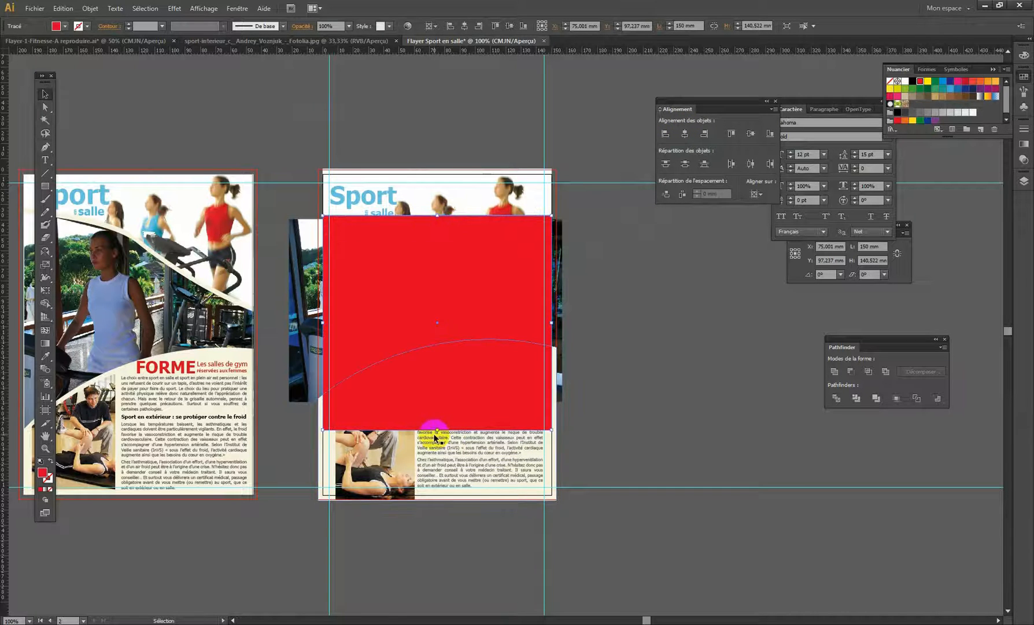
{"action": "left_click_drag", "start_coordinate": [438, 431], "coordinate": [438, 398]}
{"action": "left_click_drag", "start_coordinate": [322, 306], "coordinate": [318, 308]}
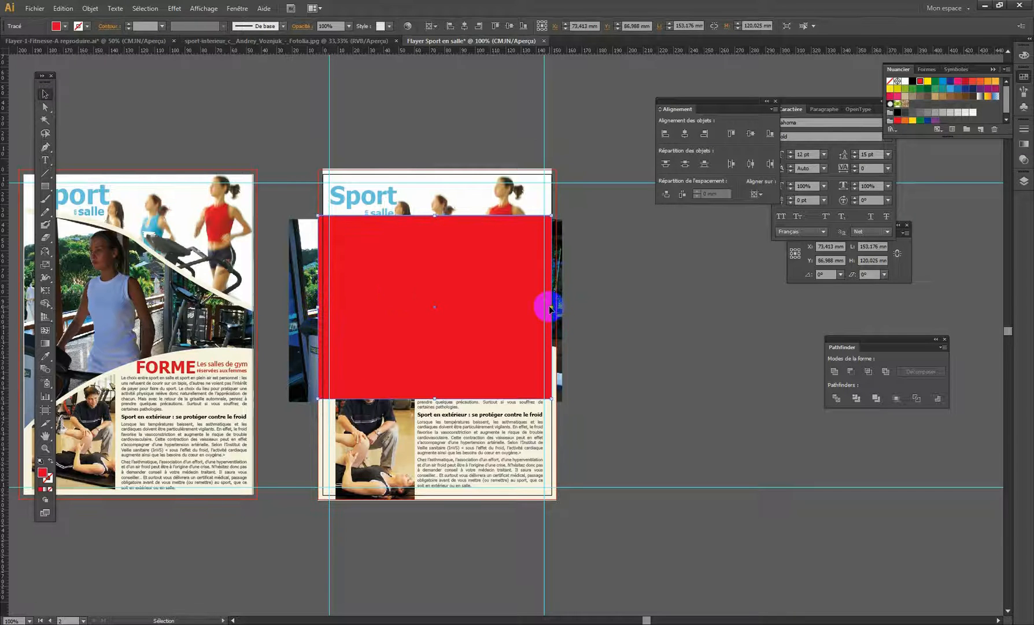
{"action": "left_click_drag", "start_coordinate": [550, 306], "coordinate": [558, 307]}
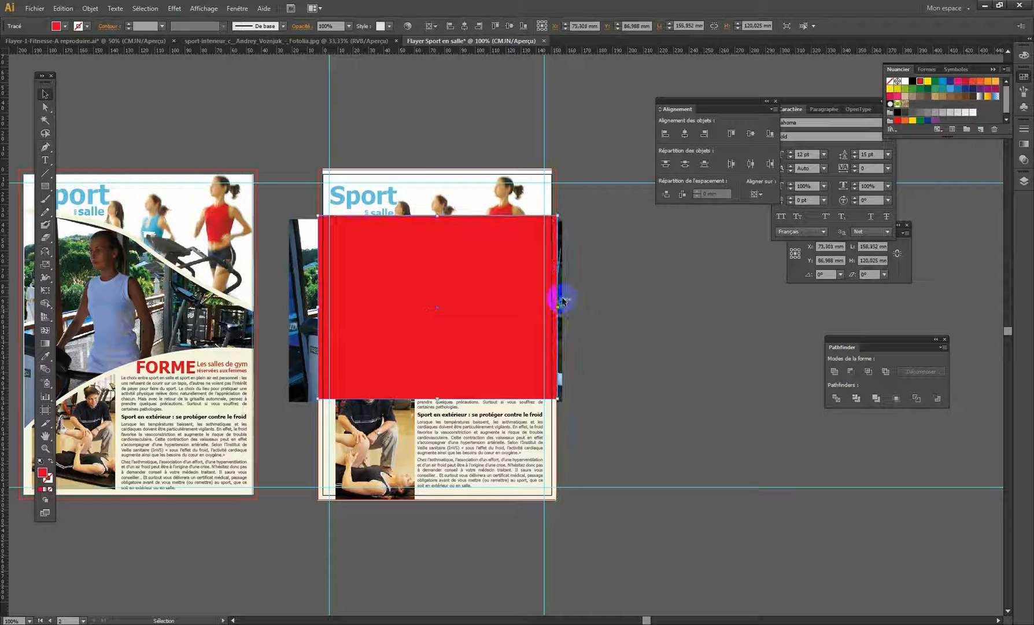
Step: Clip the gym photo with the red rectangle
{"action": "left_click", "coordinate": [291, 224], "text": "shift"}
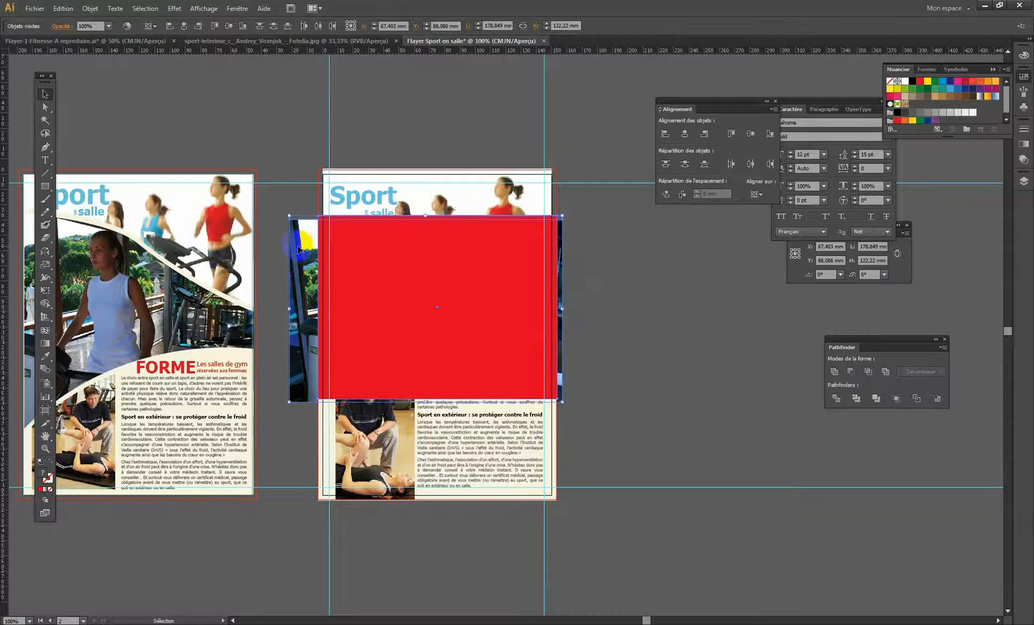
{"action": "key", "text": "ctrl+7"}
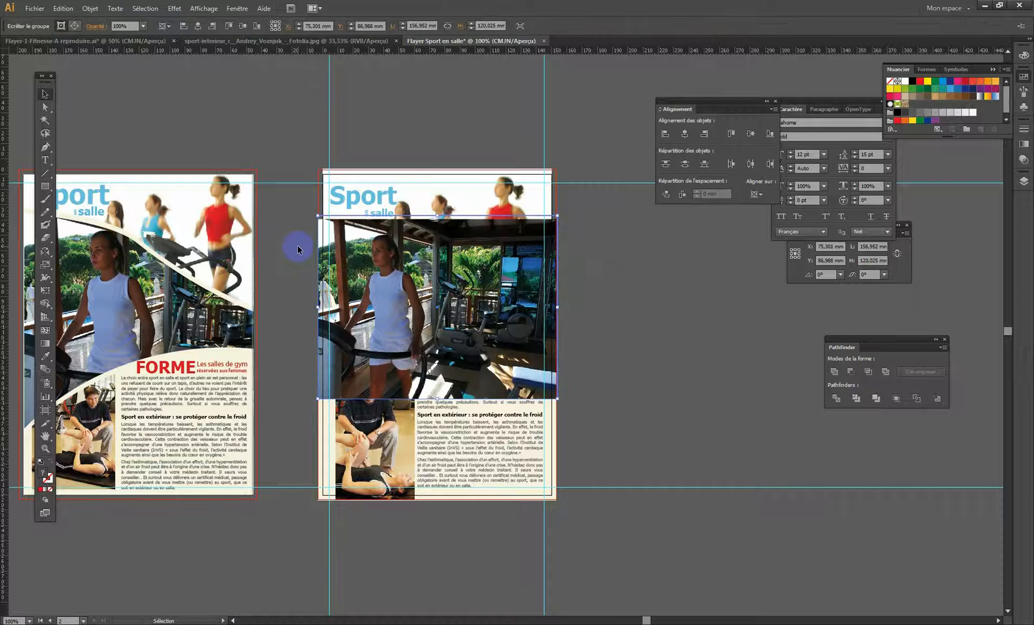
{"action": "left_click", "coordinate": [624, 279]}
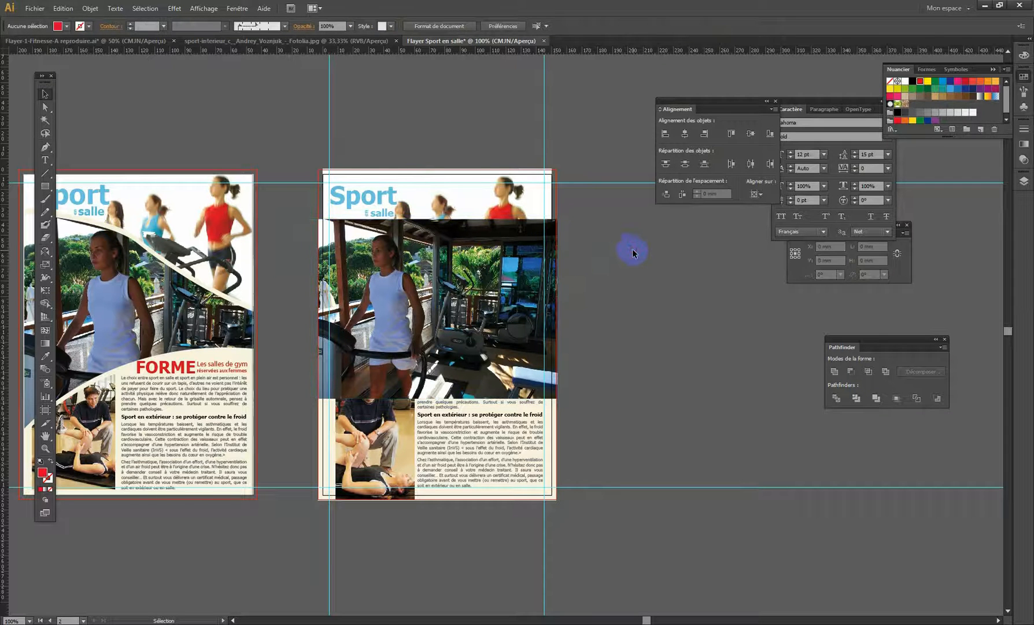
Step: Send the clipped gym photo to the back, behind the curved shapes and the text
{"action": "left_click", "coordinate": [362, 297]}
{"action": "right_click", "coordinate": [384, 270]}
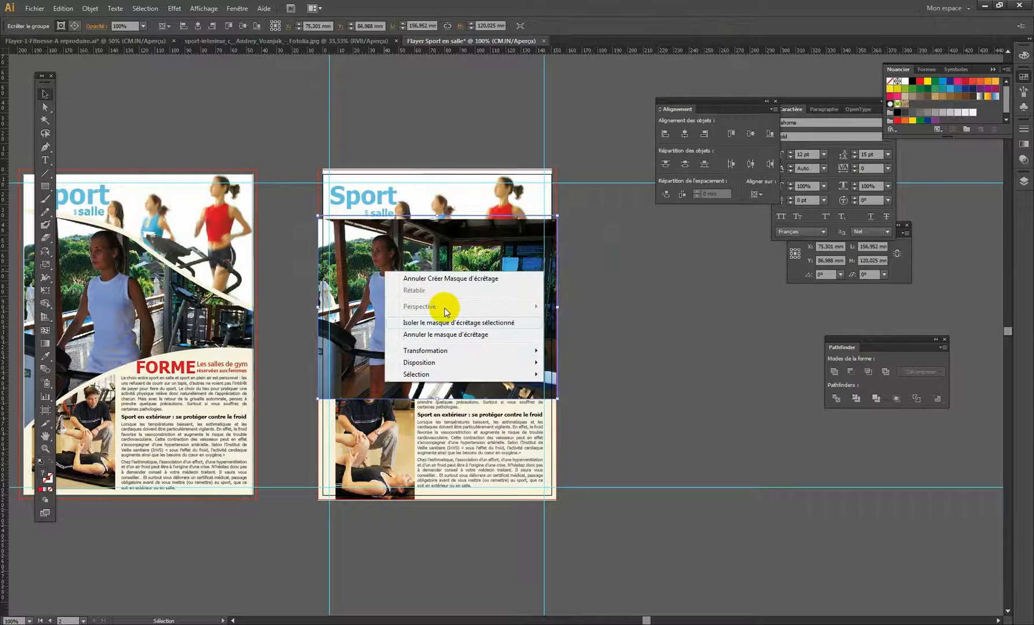
{"action": "mouse_move", "coordinate": [434, 365]}
{"action": "left_click", "coordinate": [594, 399]}
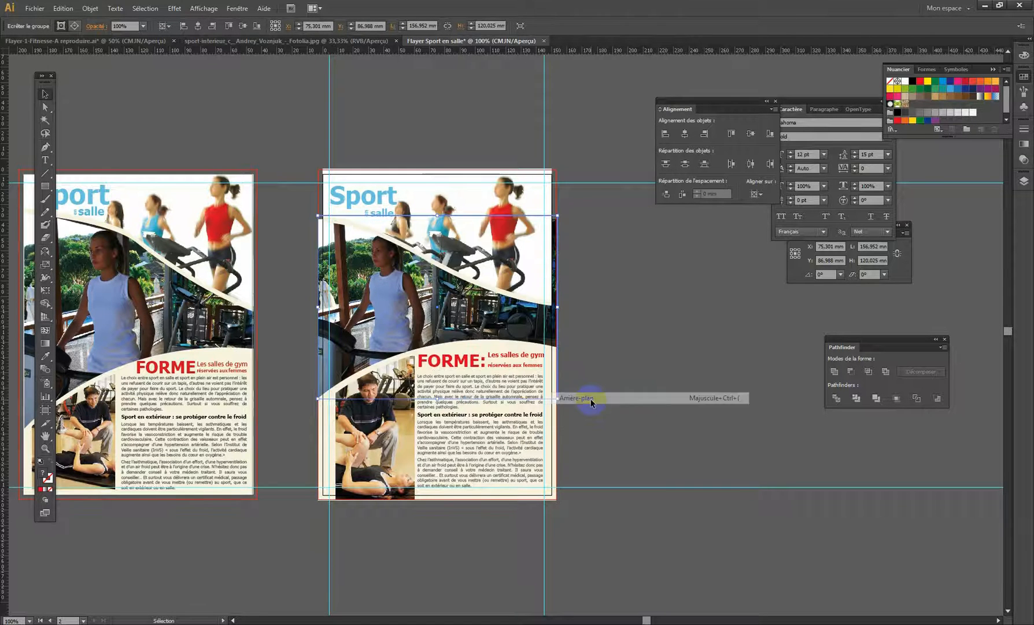
{"action": "left_click", "coordinate": [679, 335]}
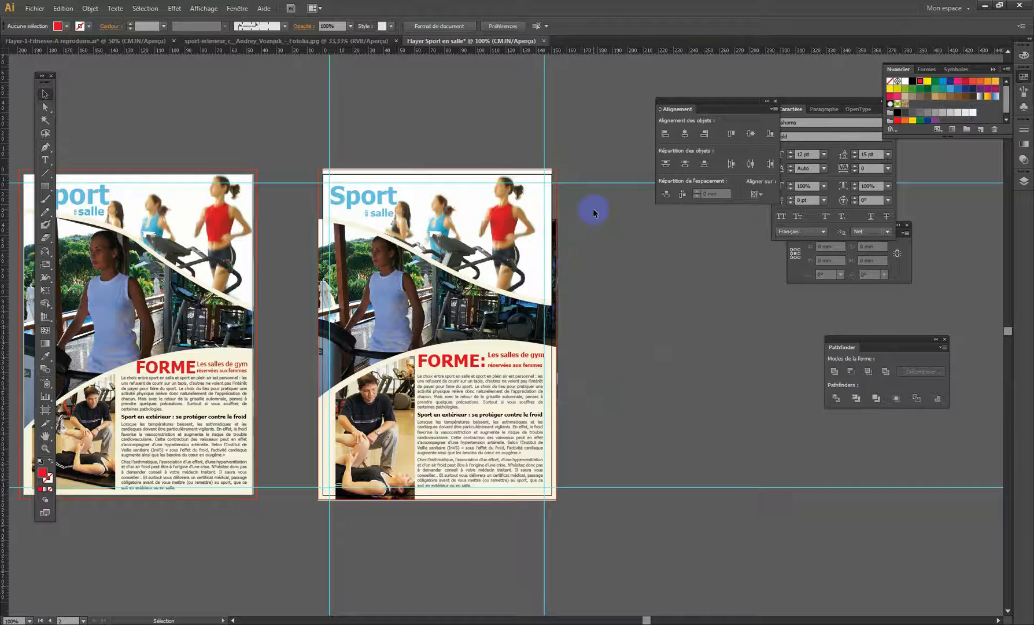
Step: Move the right anchor points of the white curved shape behind the runners to the bleed line, making it about 153.18 mm wide
{"action": "key", "text": "a"}
{"action": "left_click_drag", "start_coordinate": [585, 222], "coordinate": [572, 264]}
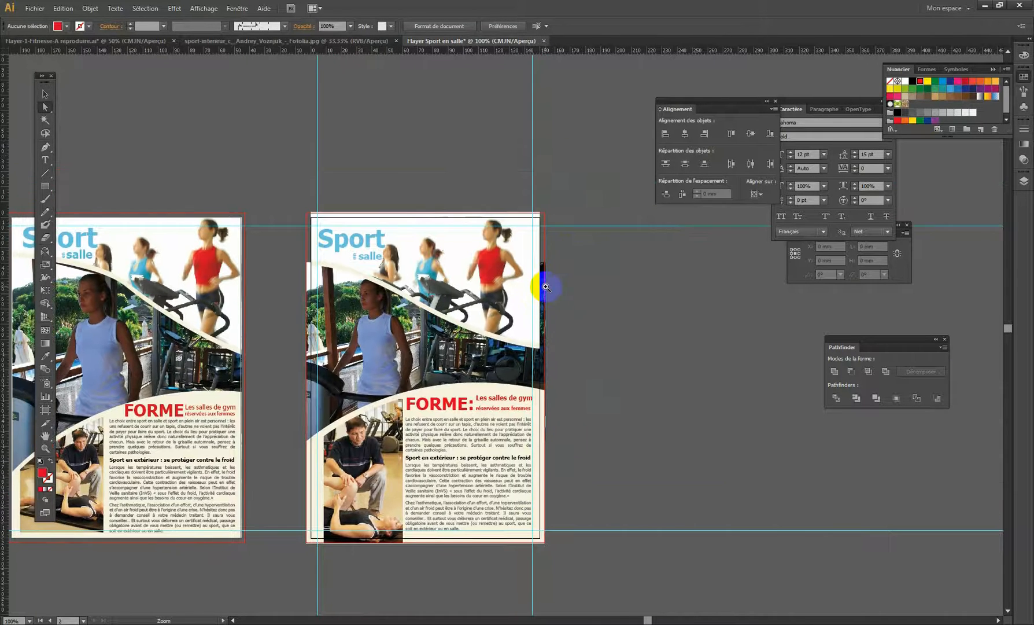
{"action": "left_click", "coordinate": [546, 287], "text": "ctrl"}
{"action": "left_click", "coordinate": [545, 287], "text": "ctrl"}
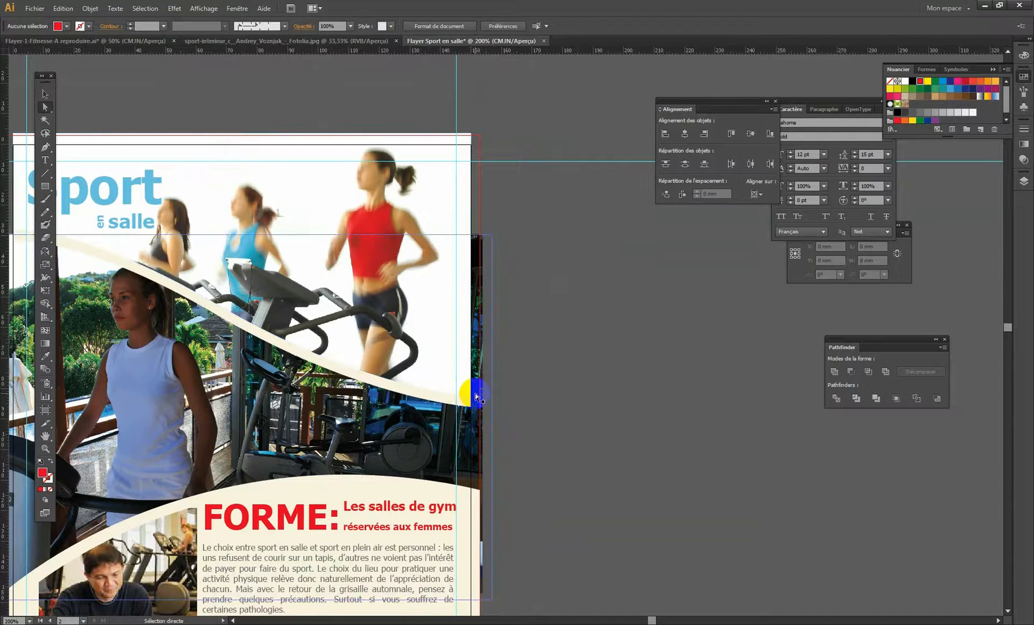
{"action": "left_click", "coordinate": [469, 142]}
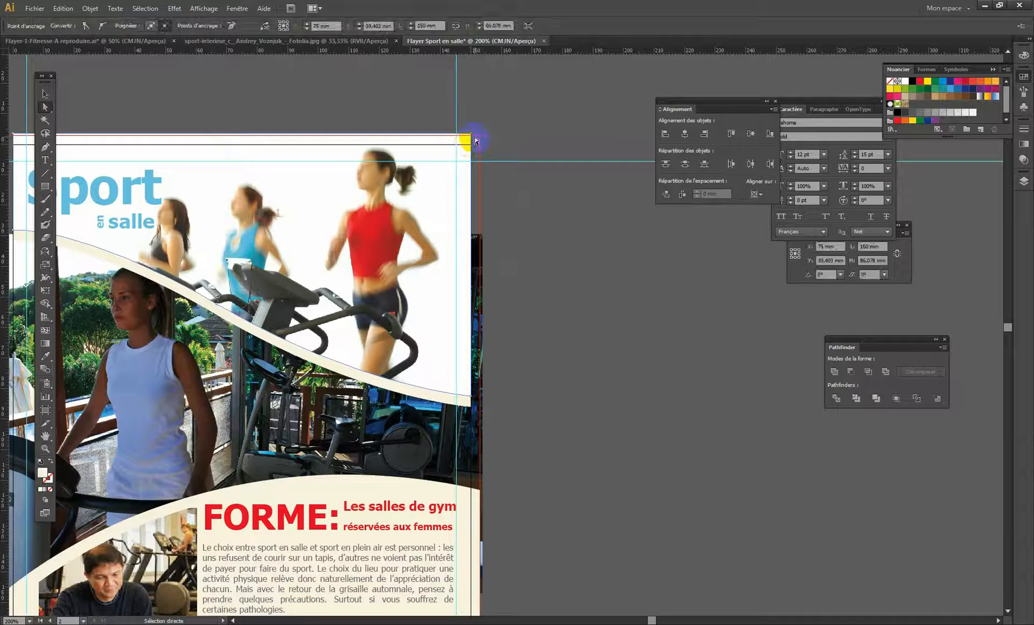
{"action": "left_click_drag", "start_coordinate": [475, 140], "coordinate": [475, 137]}
{"action": "left_click", "coordinate": [471, 135]}
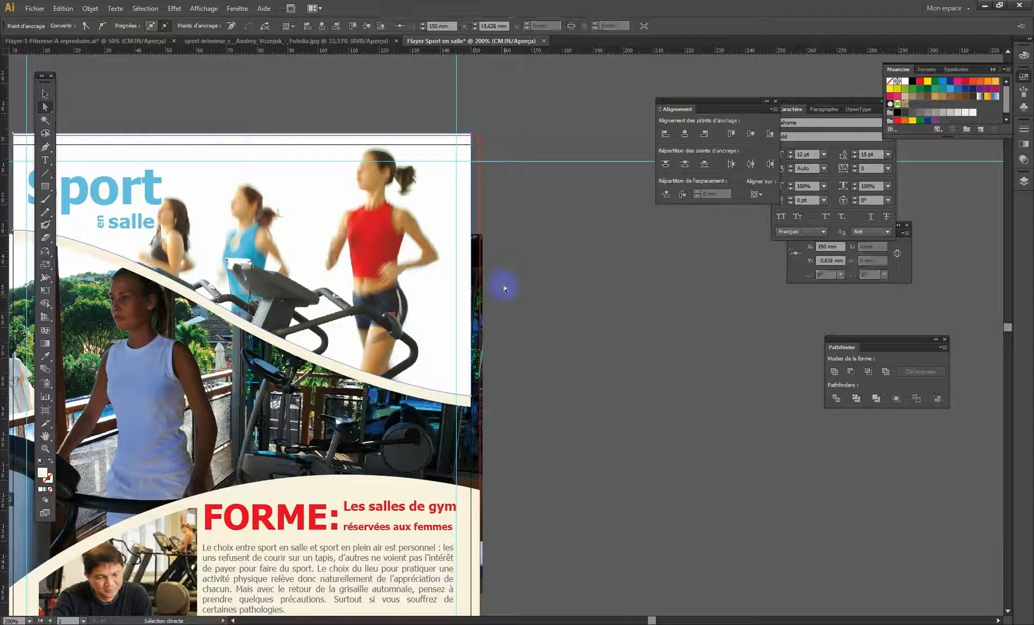
{"action": "left_click", "coordinate": [471, 397], "text": "shift"}
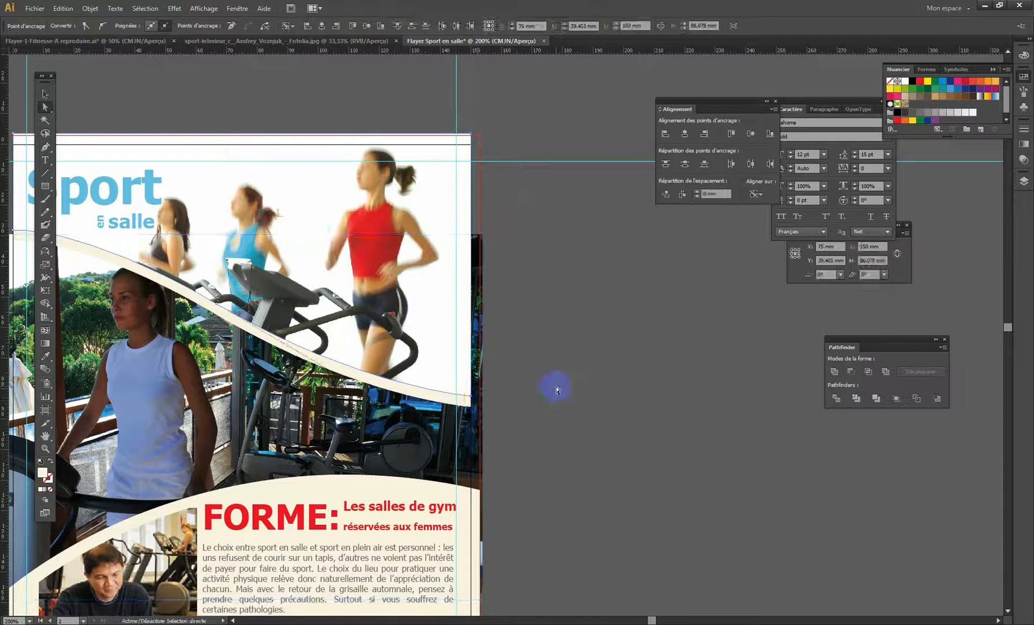
{"action": "key", "text": "Right"}
{"action": "key", "text": "Right"}
{"action": "key", "text": "Right"}
{"action": "key", "text": "Right"}
{"action": "key", "text": "Right"}
{"action": "key", "text": "Right"}
{"action": "key", "text": "Right"}
{"action": "key", "text": "Right"}
{"action": "key", "text": "Right"}
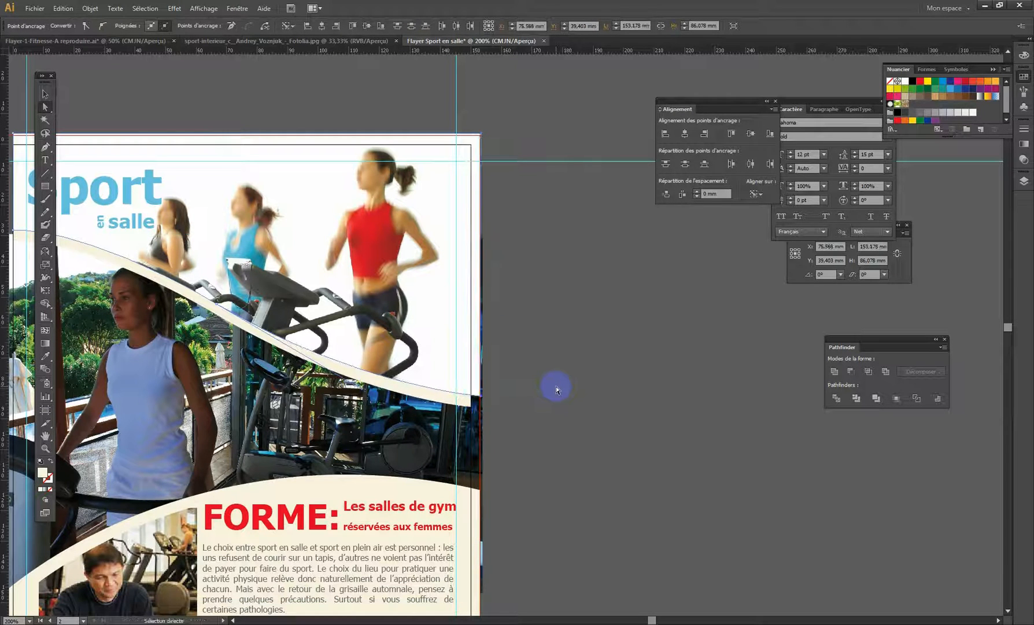
Step: Move the left anchor points of the white curved shape behind the runners to the bleed line, making it about 156.7 mm wide
{"action": "left_click_drag", "start_coordinate": [291, 333], "coordinate": [671, 345]}
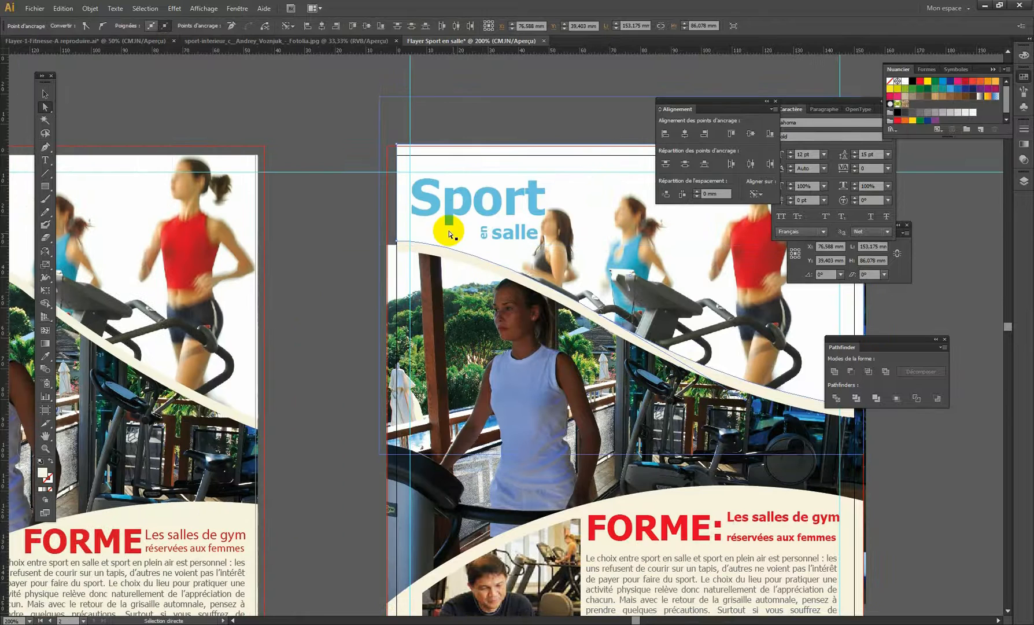
{"action": "left_click", "coordinate": [300, 176]}
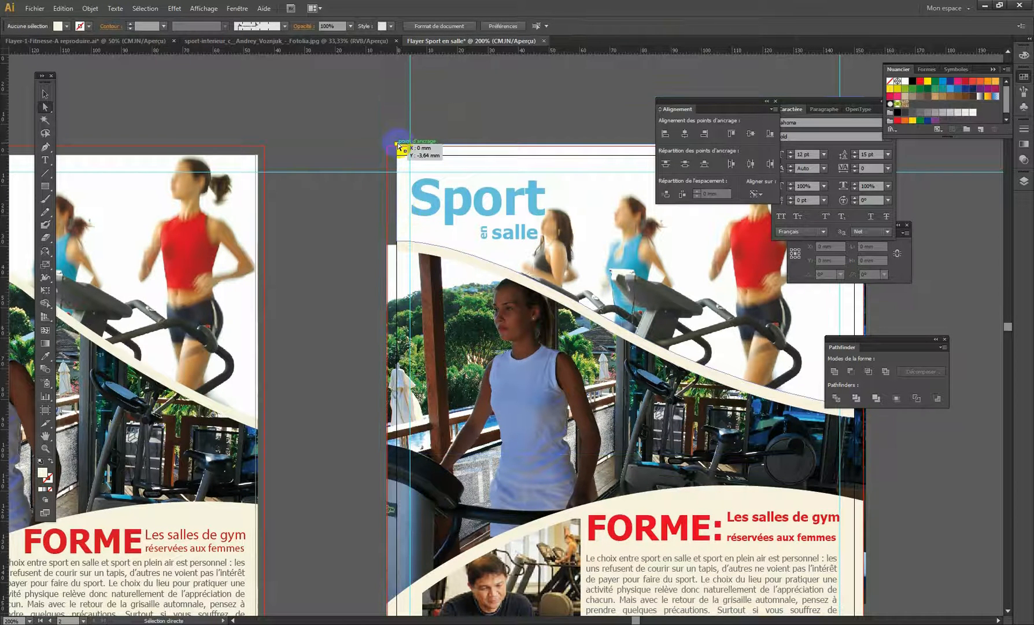
{"action": "left_click", "coordinate": [398, 146]}
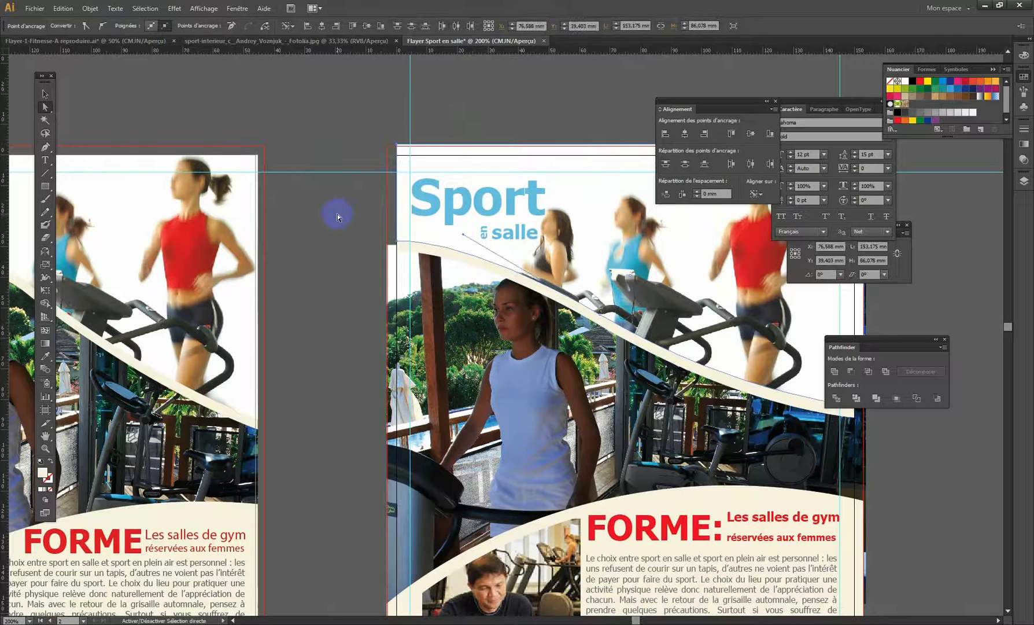
{"action": "key", "text": "Left"}
{"action": "key", "text": "Left"}
{"action": "key", "text": "Left"}
{"action": "key", "text": "Left"}
{"action": "key", "text": "Left"}
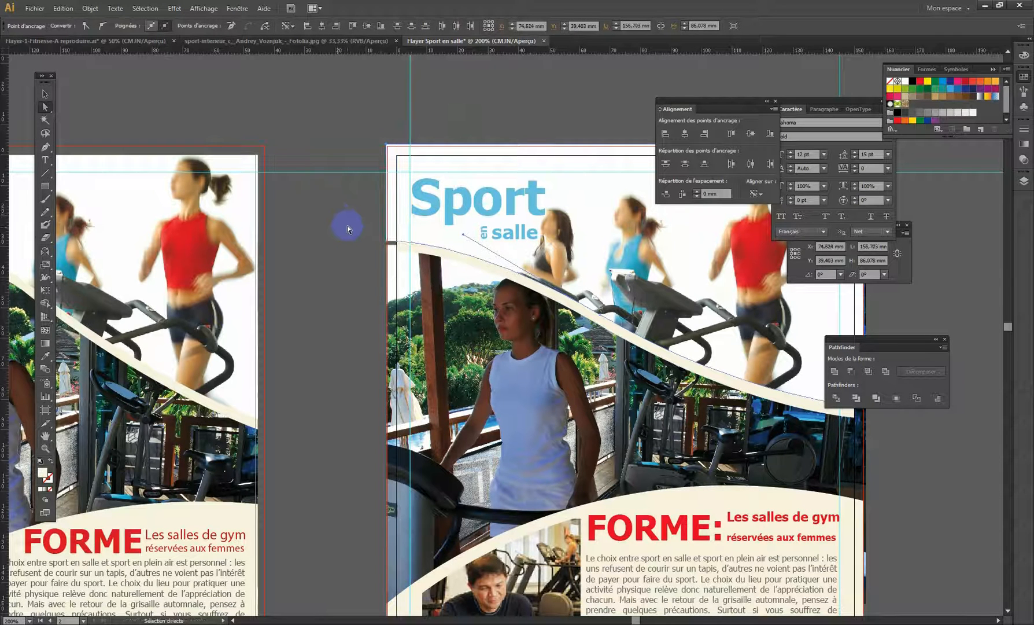
{"action": "left_click", "coordinate": [348, 224]}
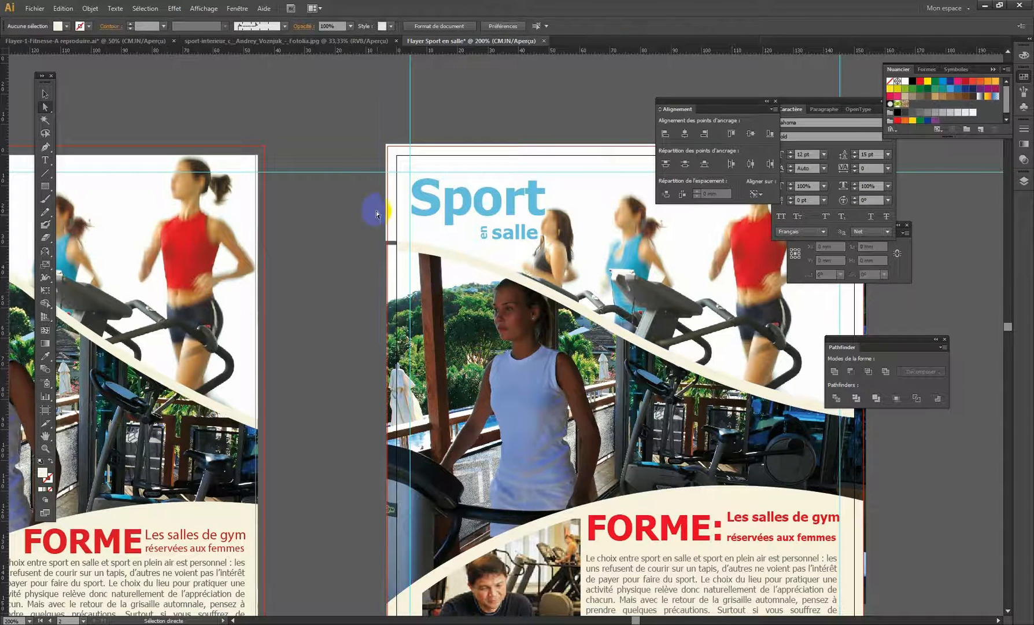
Step: Move the left anchor points of the upper cream curved shape to the bleed line, making the shape about 153.53 mm wide
{"action": "mouse_move", "coordinate": [398, 245]}
{"action": "left_mouse_down"}
{"action": "mouse_move", "coordinate": [419, 248]}
{"action": "mouse_move", "coordinate": [398, 255]}
{"action": "left_mouse_up"}
{"action": "left_click", "coordinate": [397, 254]}
{"action": "left_click", "coordinate": [371, 248]}
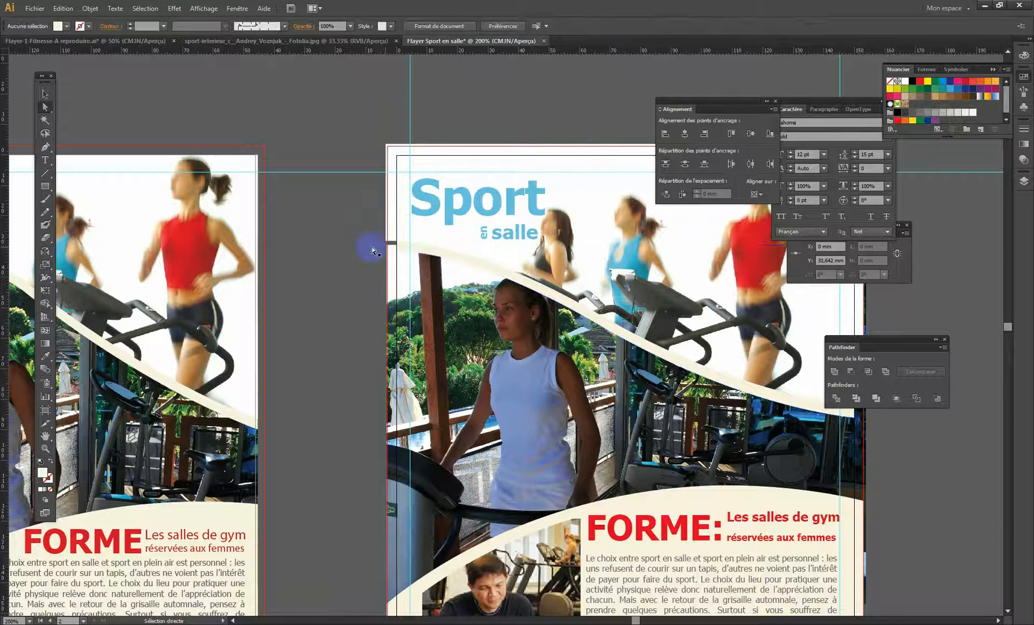
{"action": "left_click", "coordinate": [433, 253]}
{"action": "left_click", "coordinate": [398, 254]}
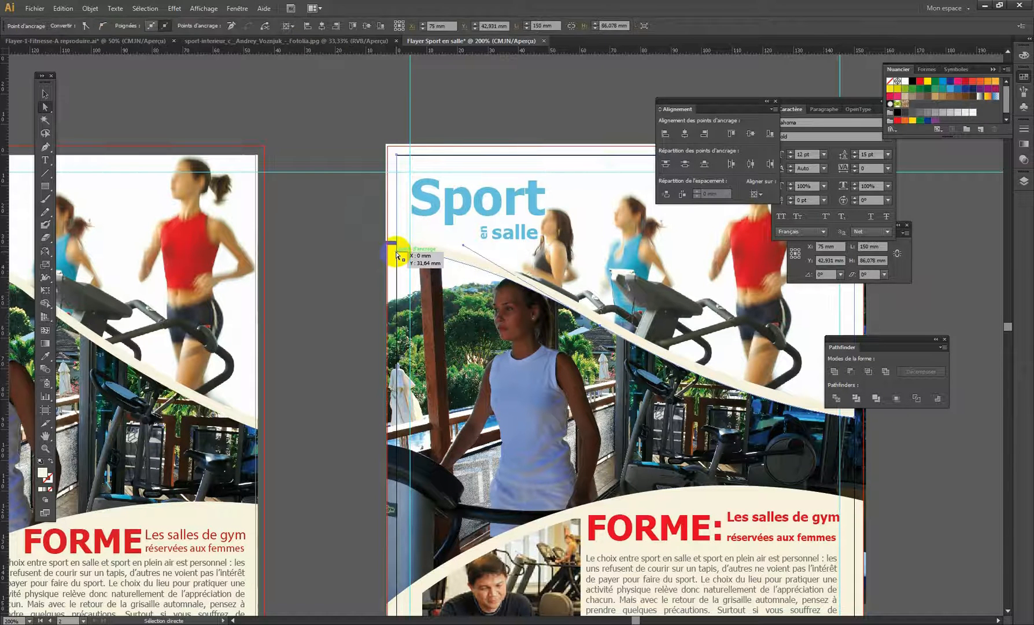
{"action": "left_click_drag", "start_coordinate": [397, 254], "coordinate": [398, 159]}
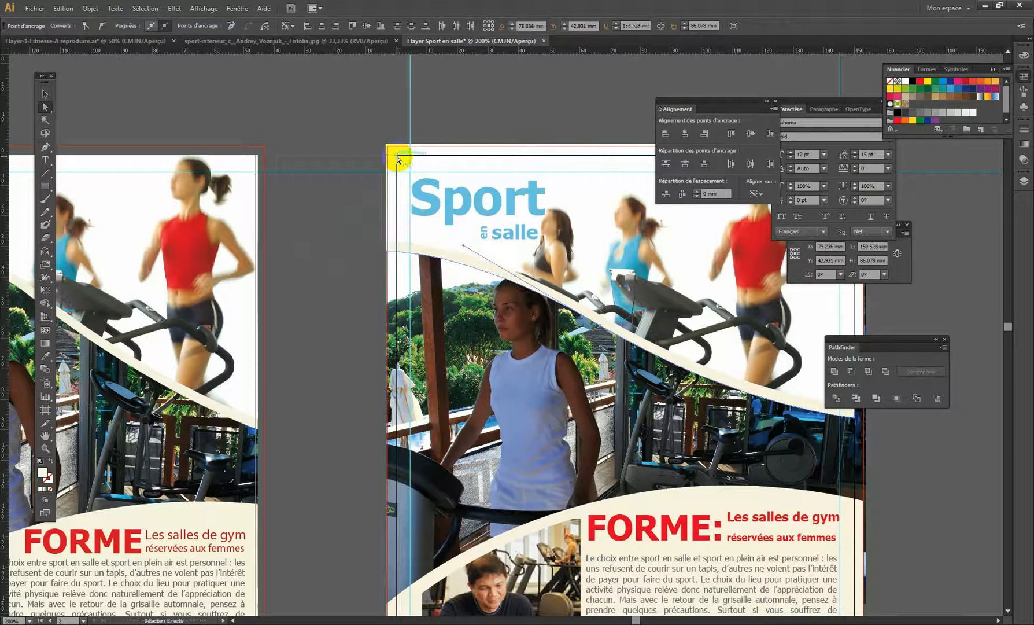
{"action": "left_click", "coordinate": [337, 199]}
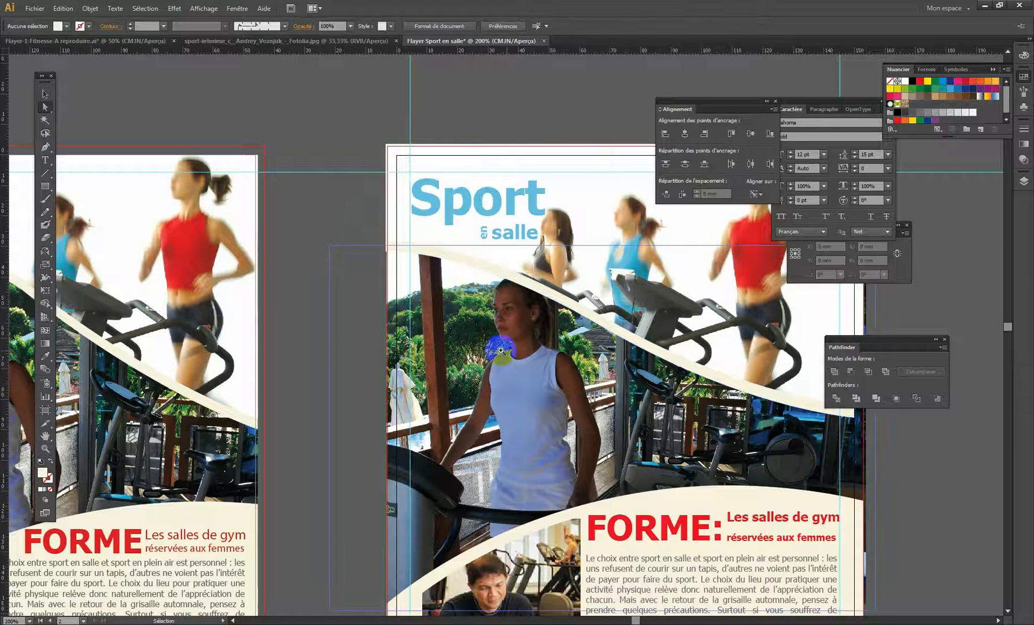
{"action": "left_click", "coordinate": [510, 353], "text": "ctrl+alt"}
{"action": "left_click", "coordinate": [512, 354], "text": "ctrl+alt"}
{"action": "left_click_drag", "start_coordinate": [597, 395], "coordinate": [526, 347]}
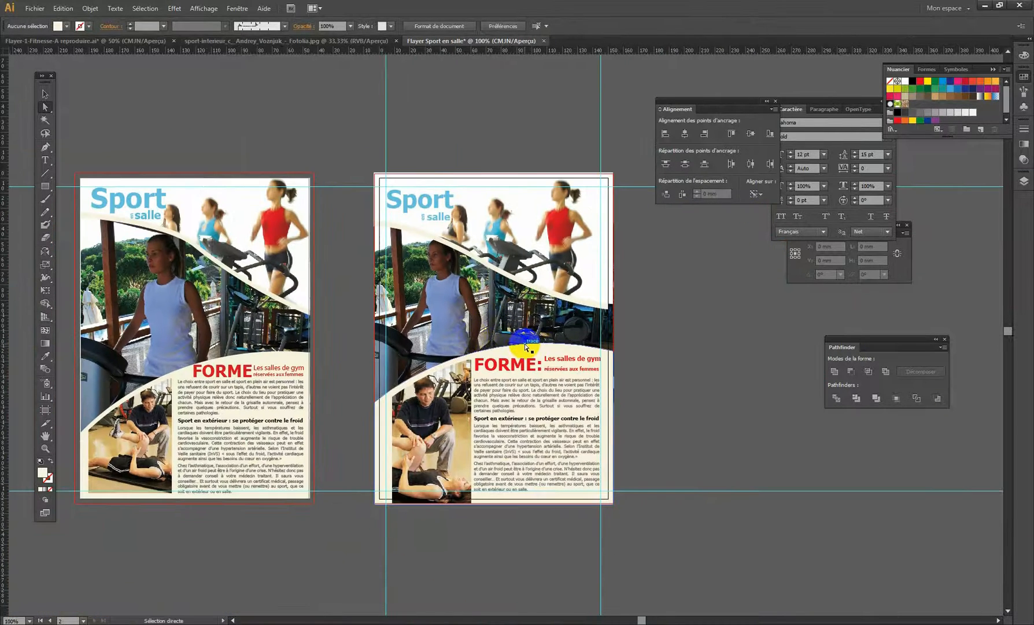